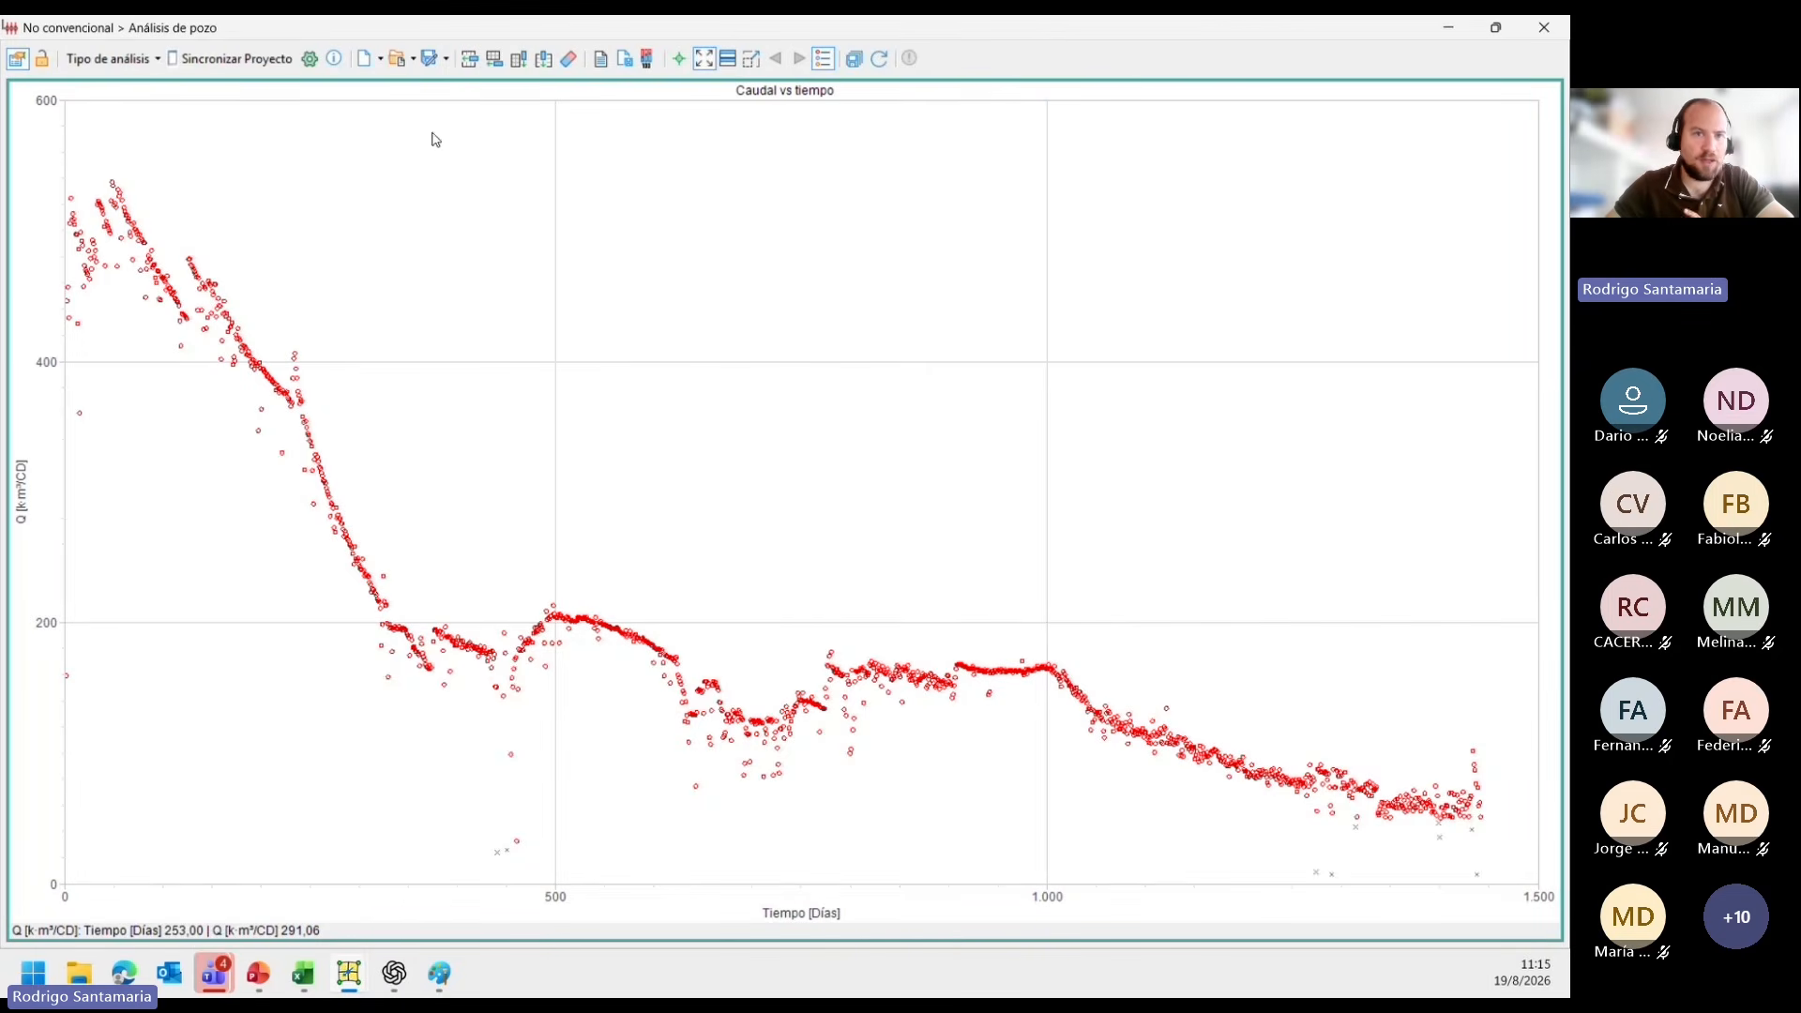
Open the saved analysis "P22 Webinar" from the Ejercicios folder.
left_click(413, 60)
left_click(424, 106)
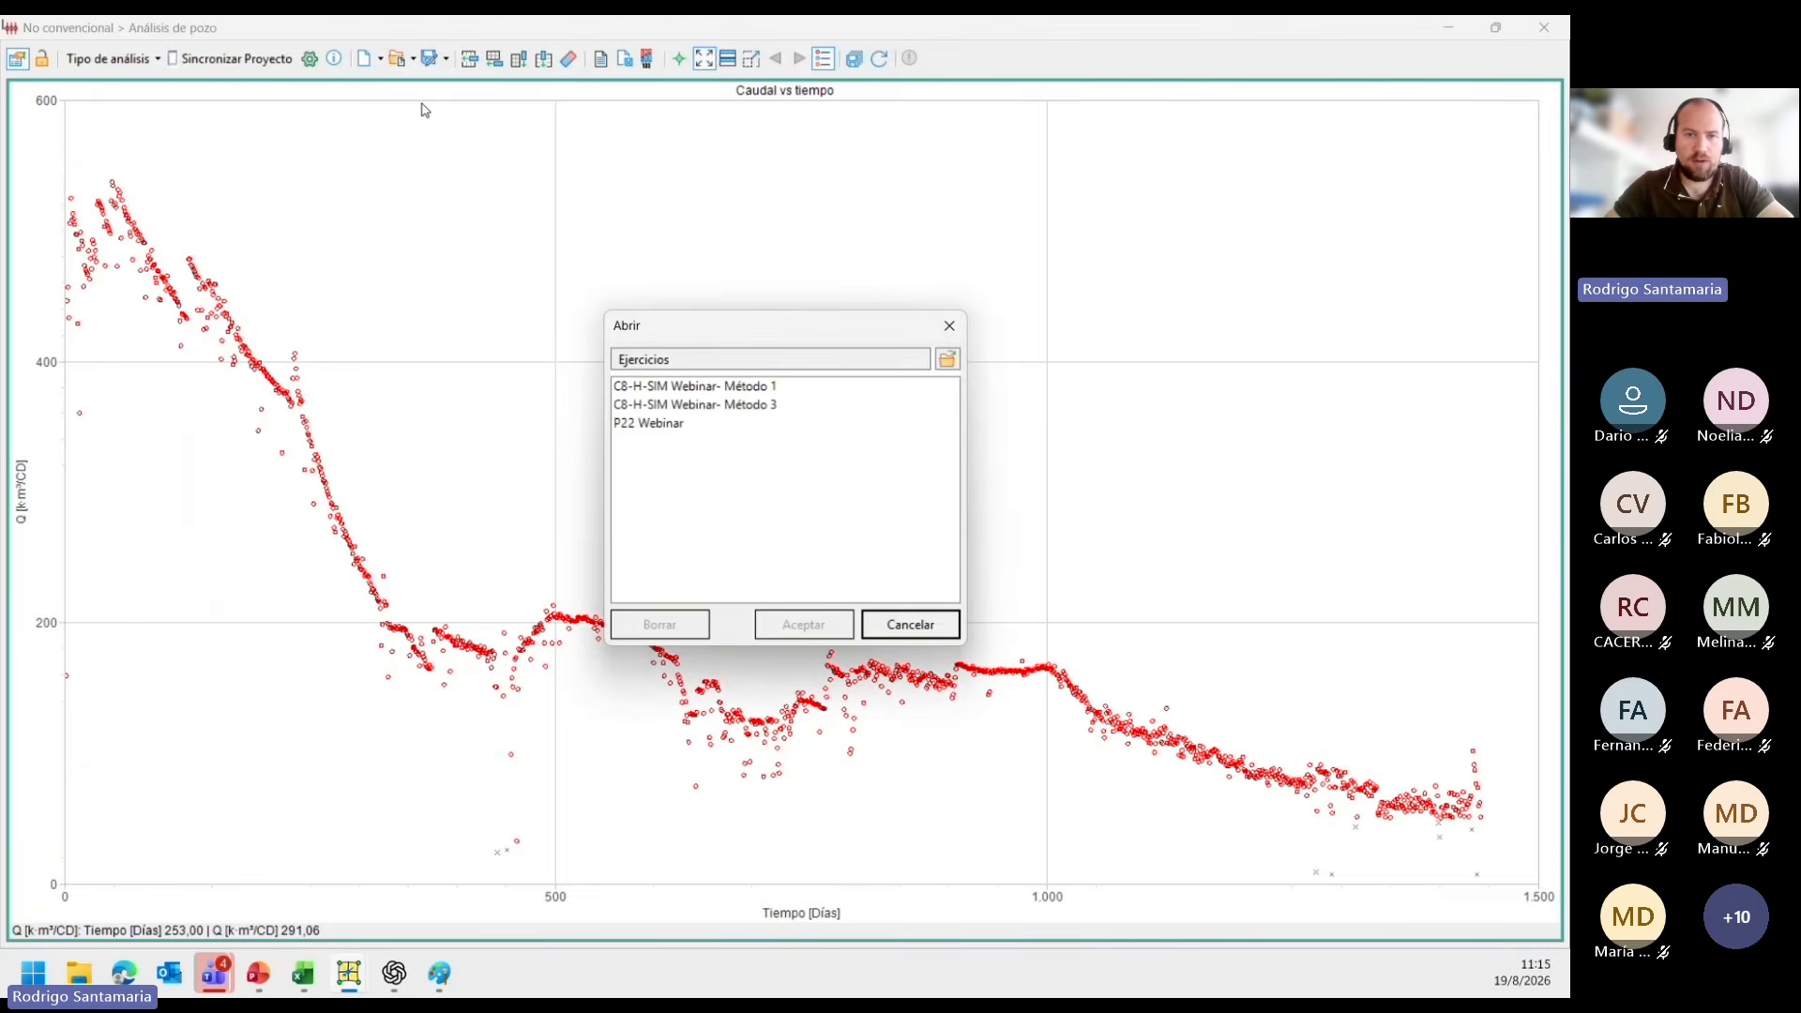
left_click(668, 424)
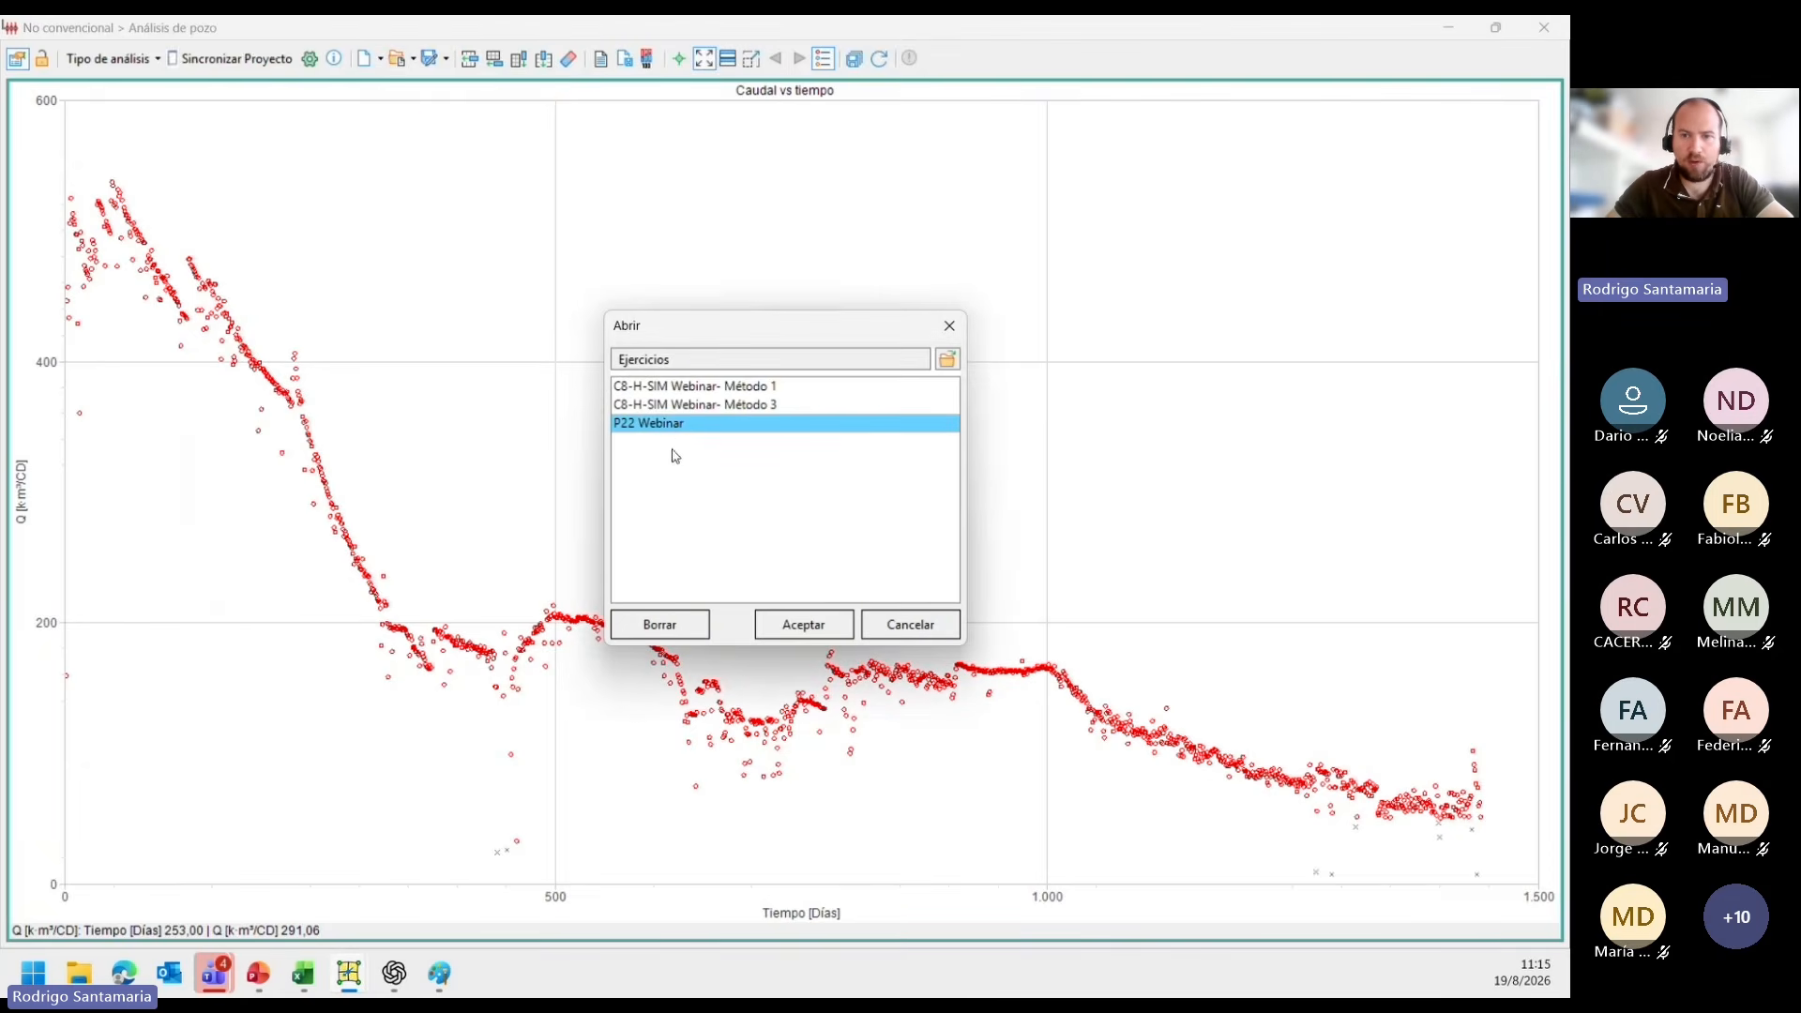
left_click(786, 626)
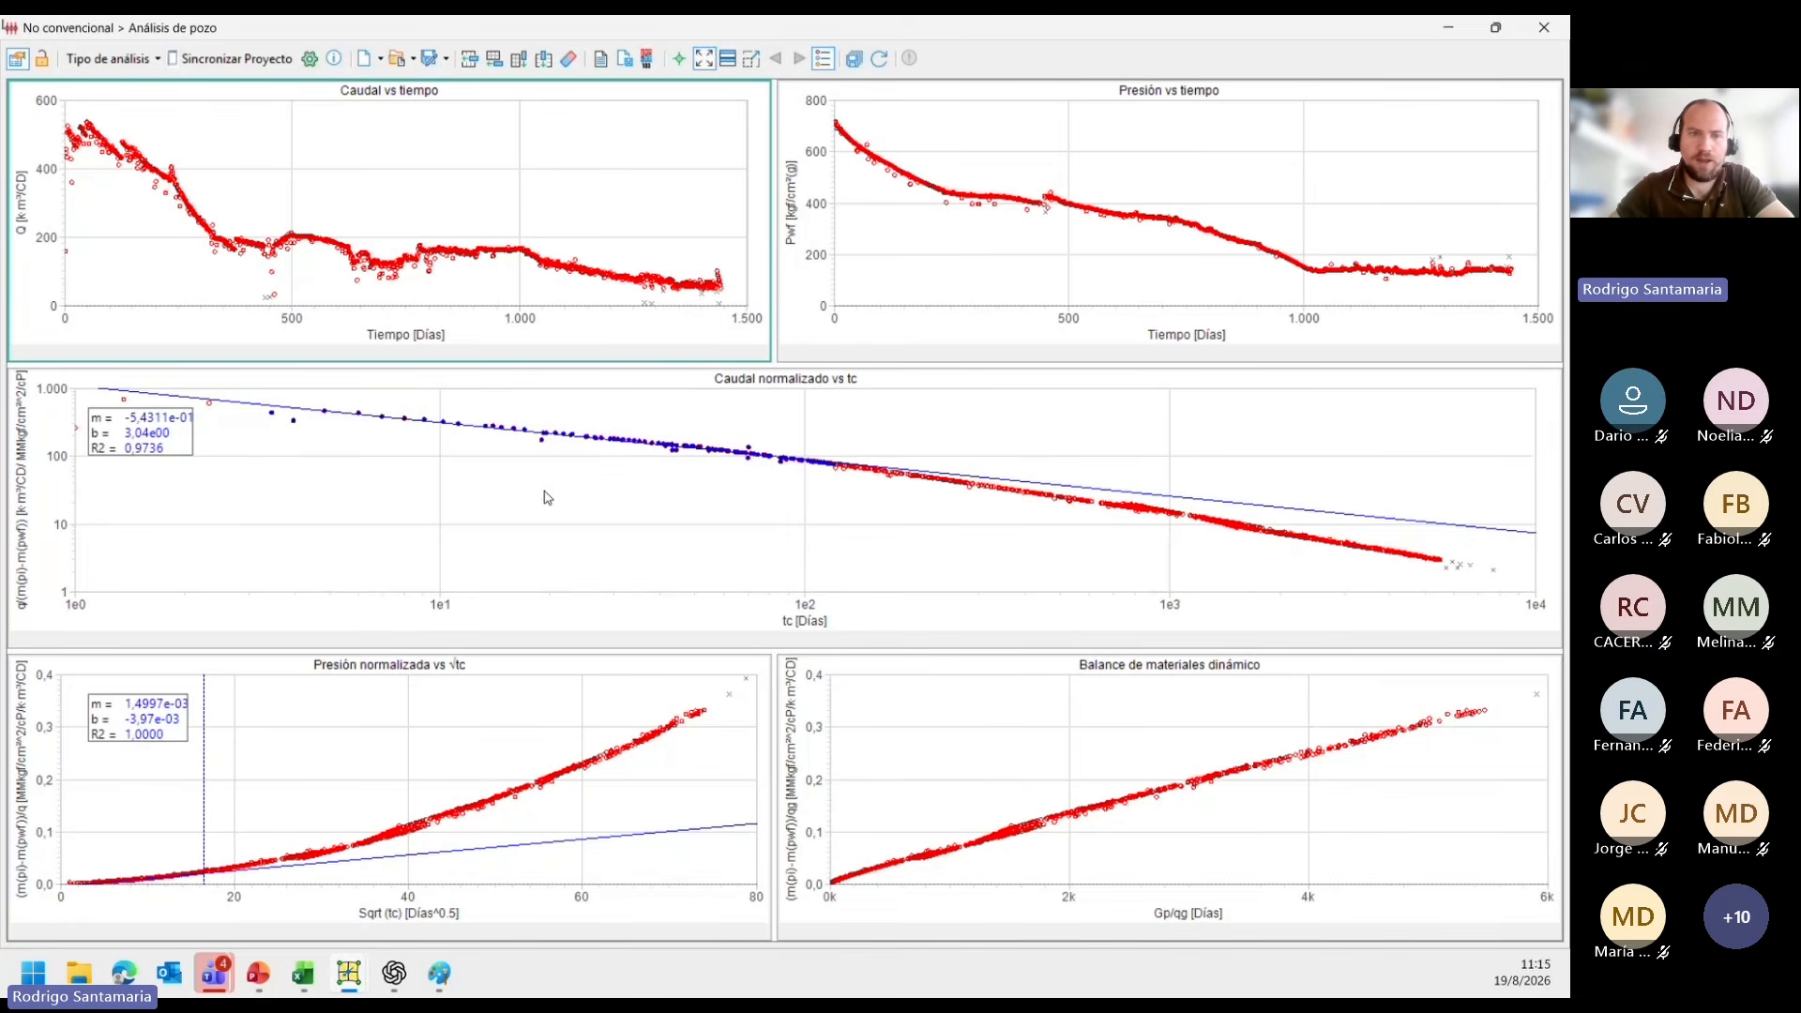
Display the settings of the Presión normalizada vs √tc plot and open the analysis configuration.
left_click(40, 62)
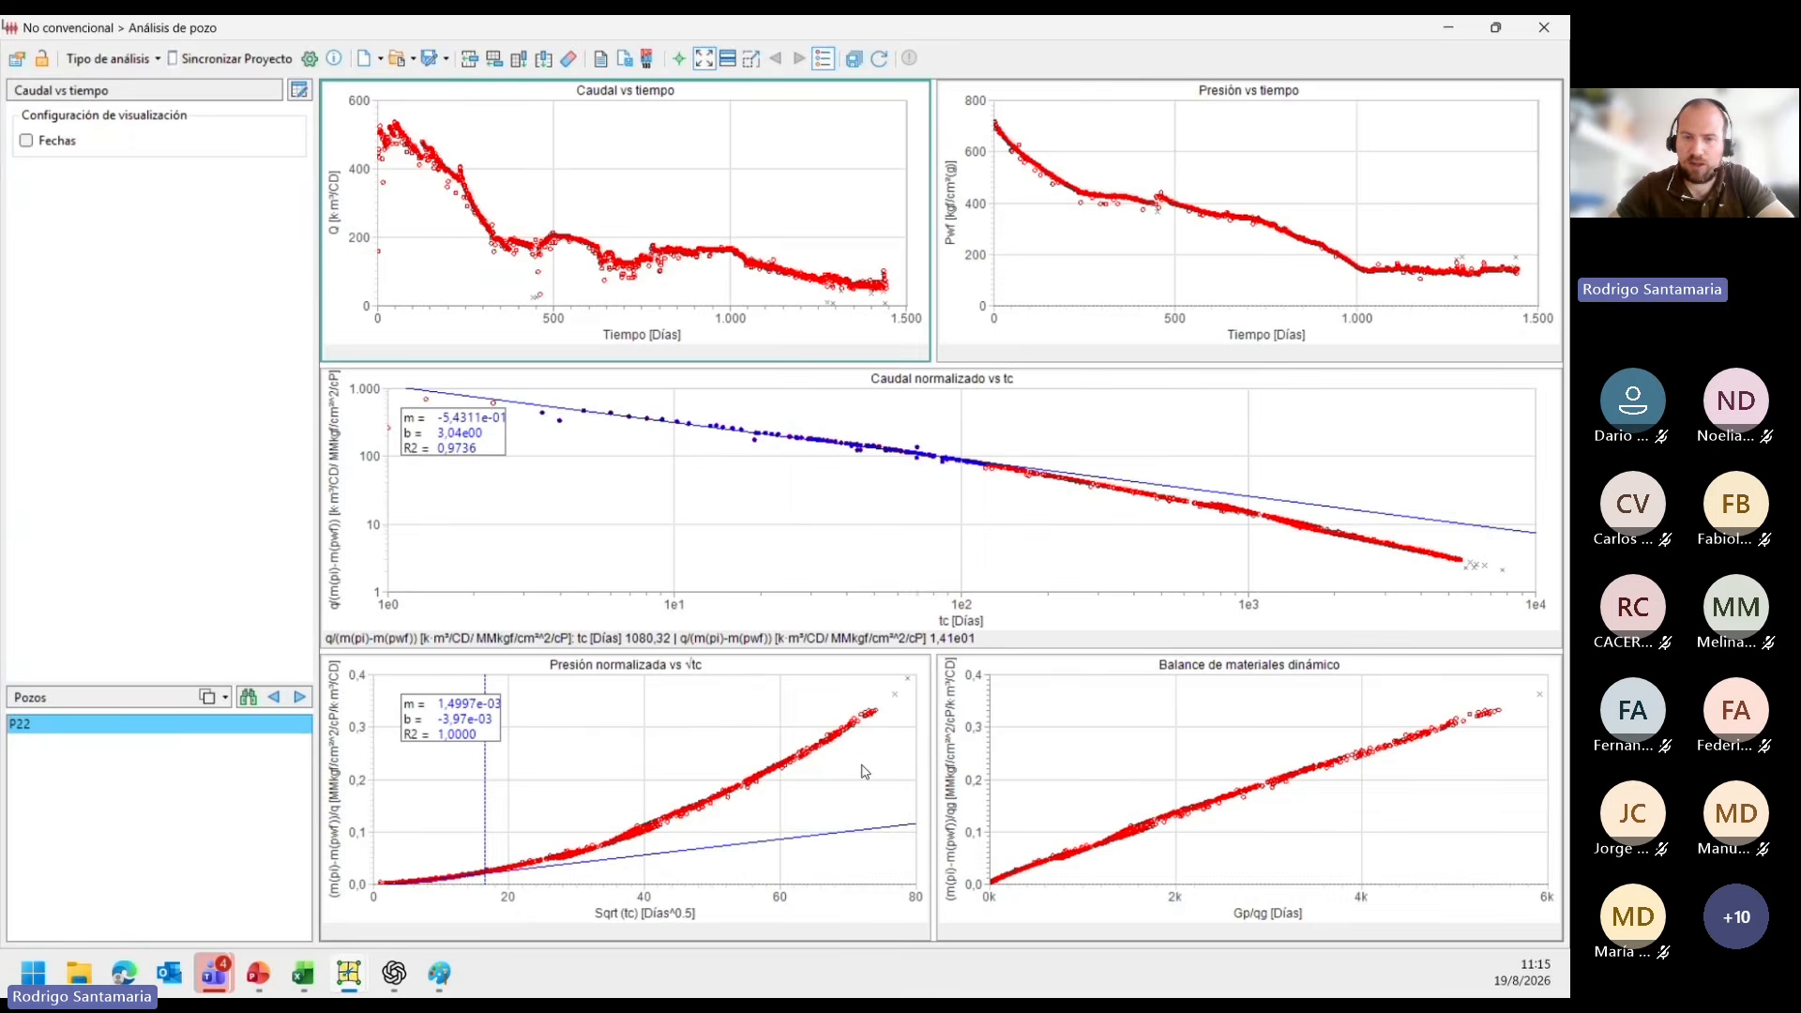
left_click(693, 730)
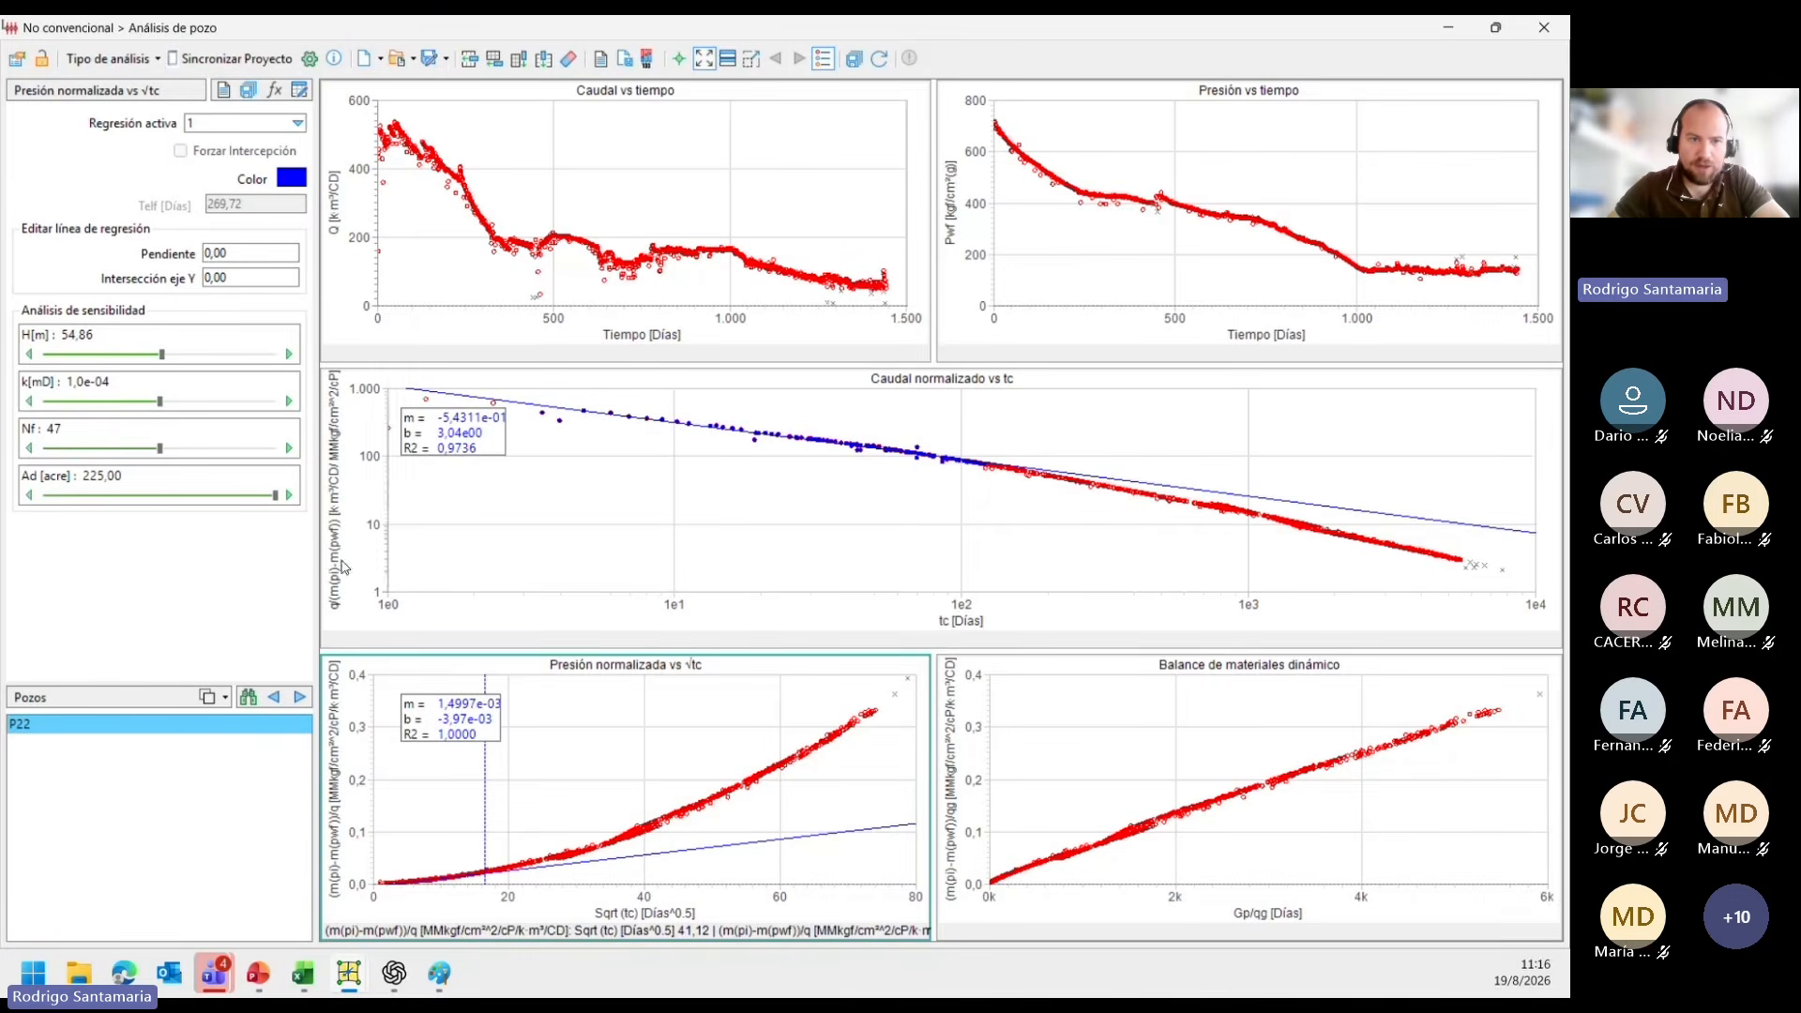
left_click(292, 273)
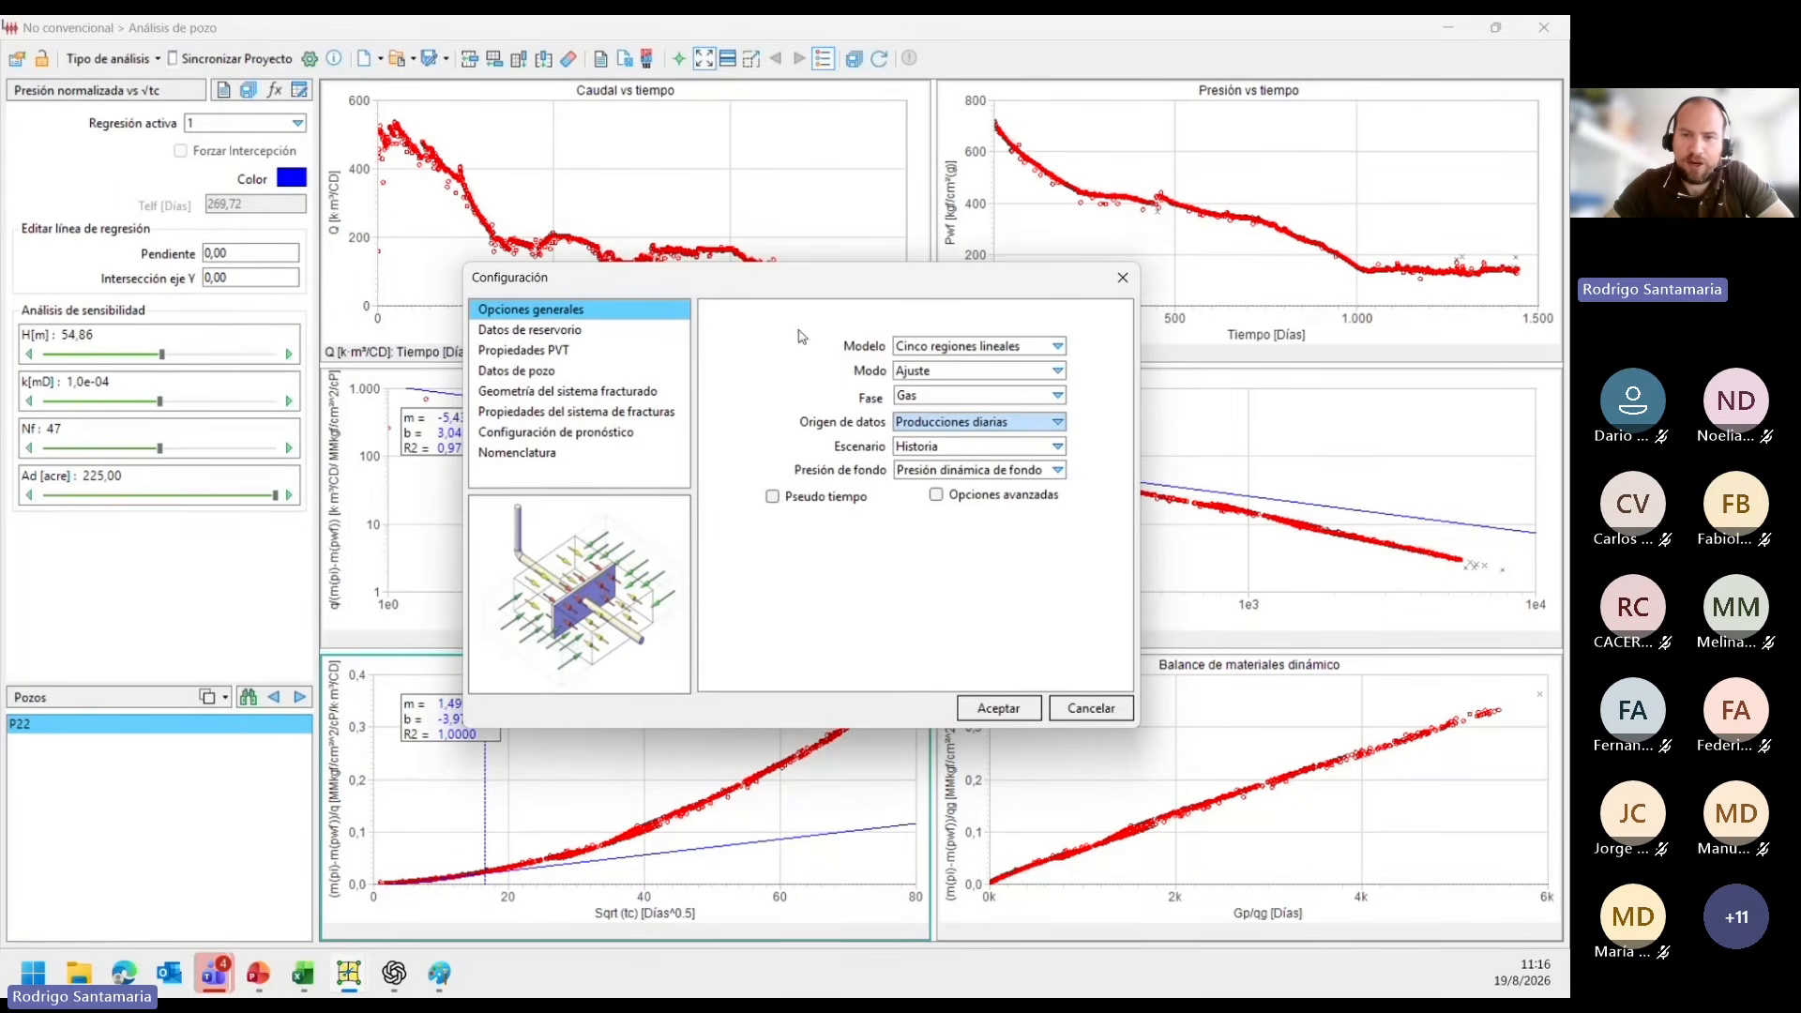
In the general options, keep the Cinco regiones lineales model and Ajuste mode, and enable Pseudo tiempo.
left_click(912, 349)
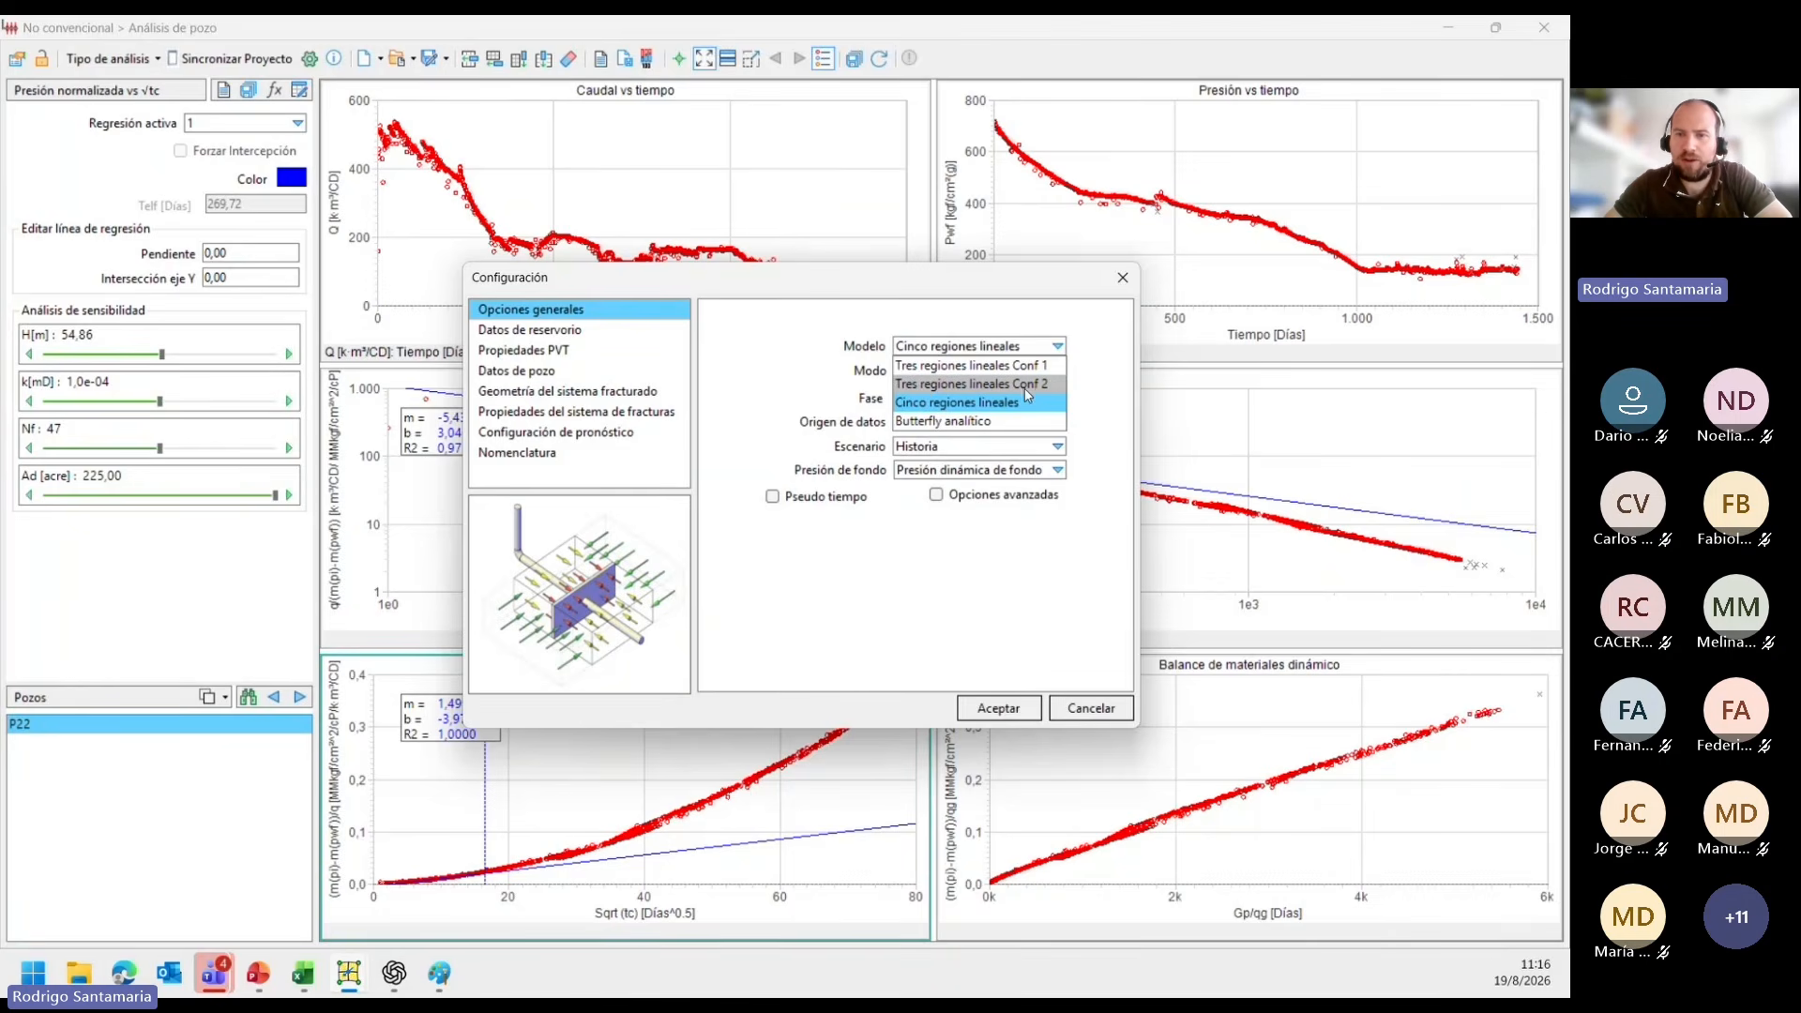
left_click(932, 410)
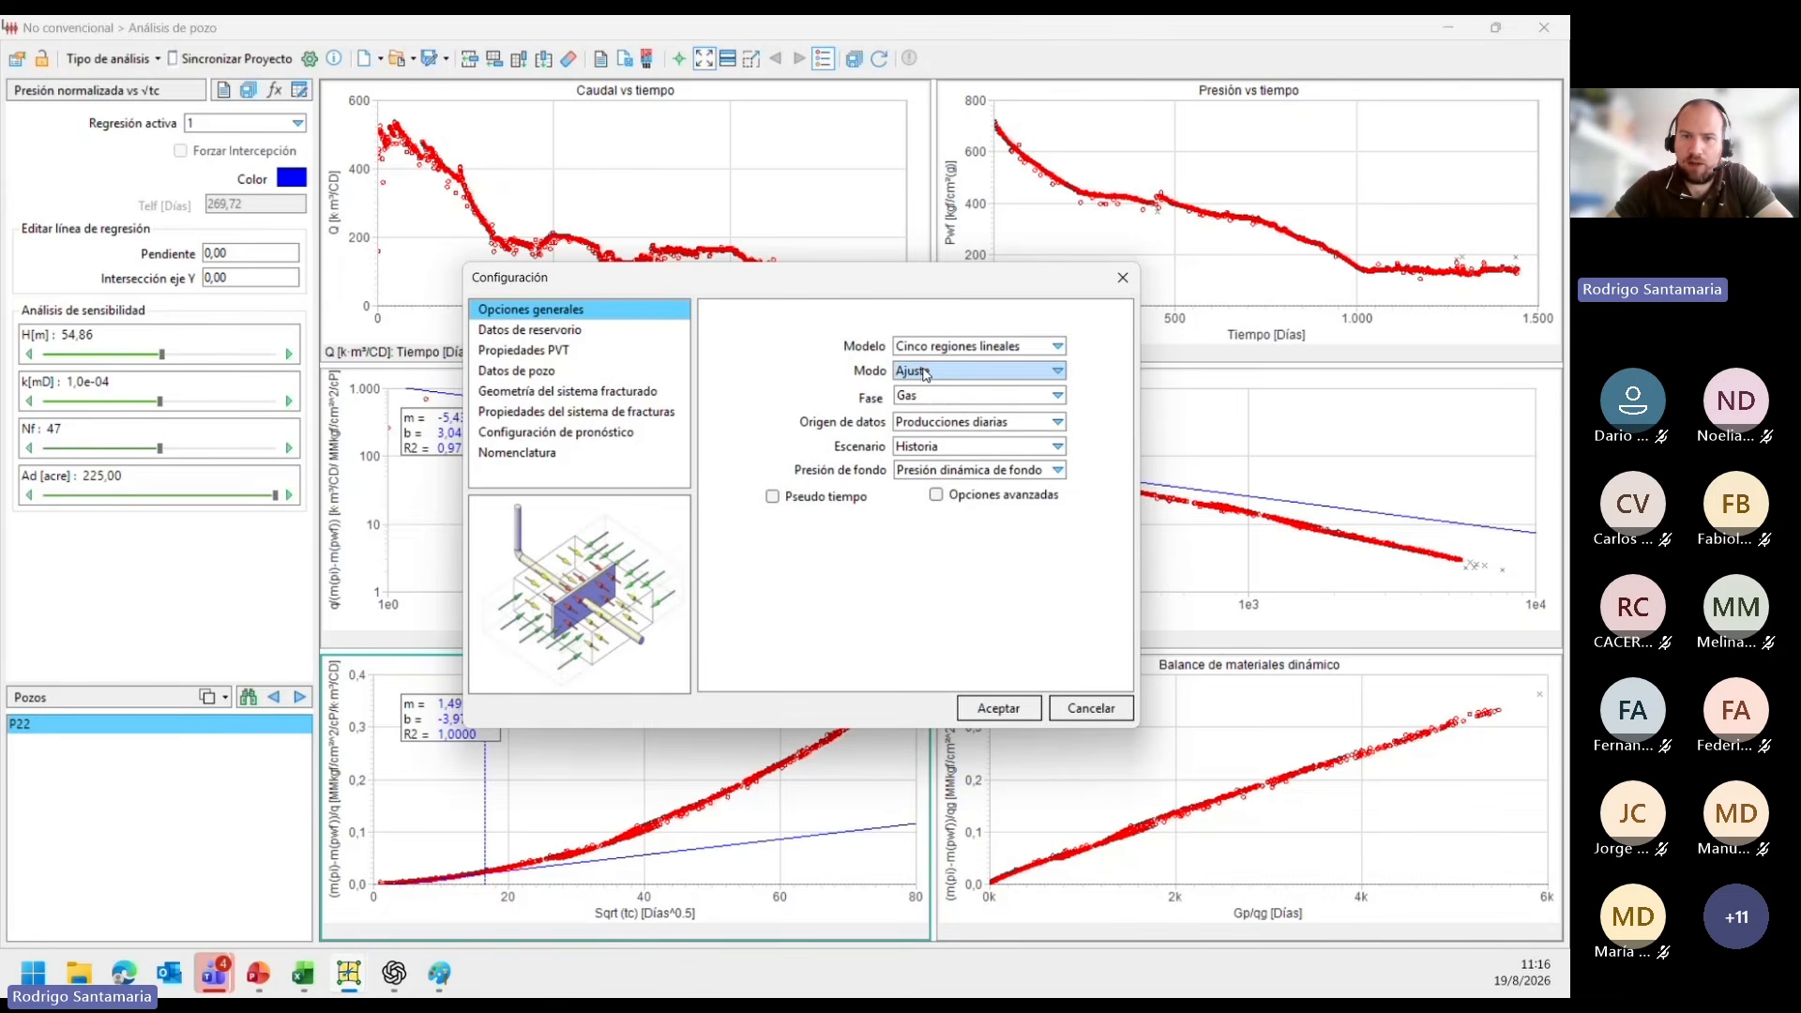
left_click(920, 372)
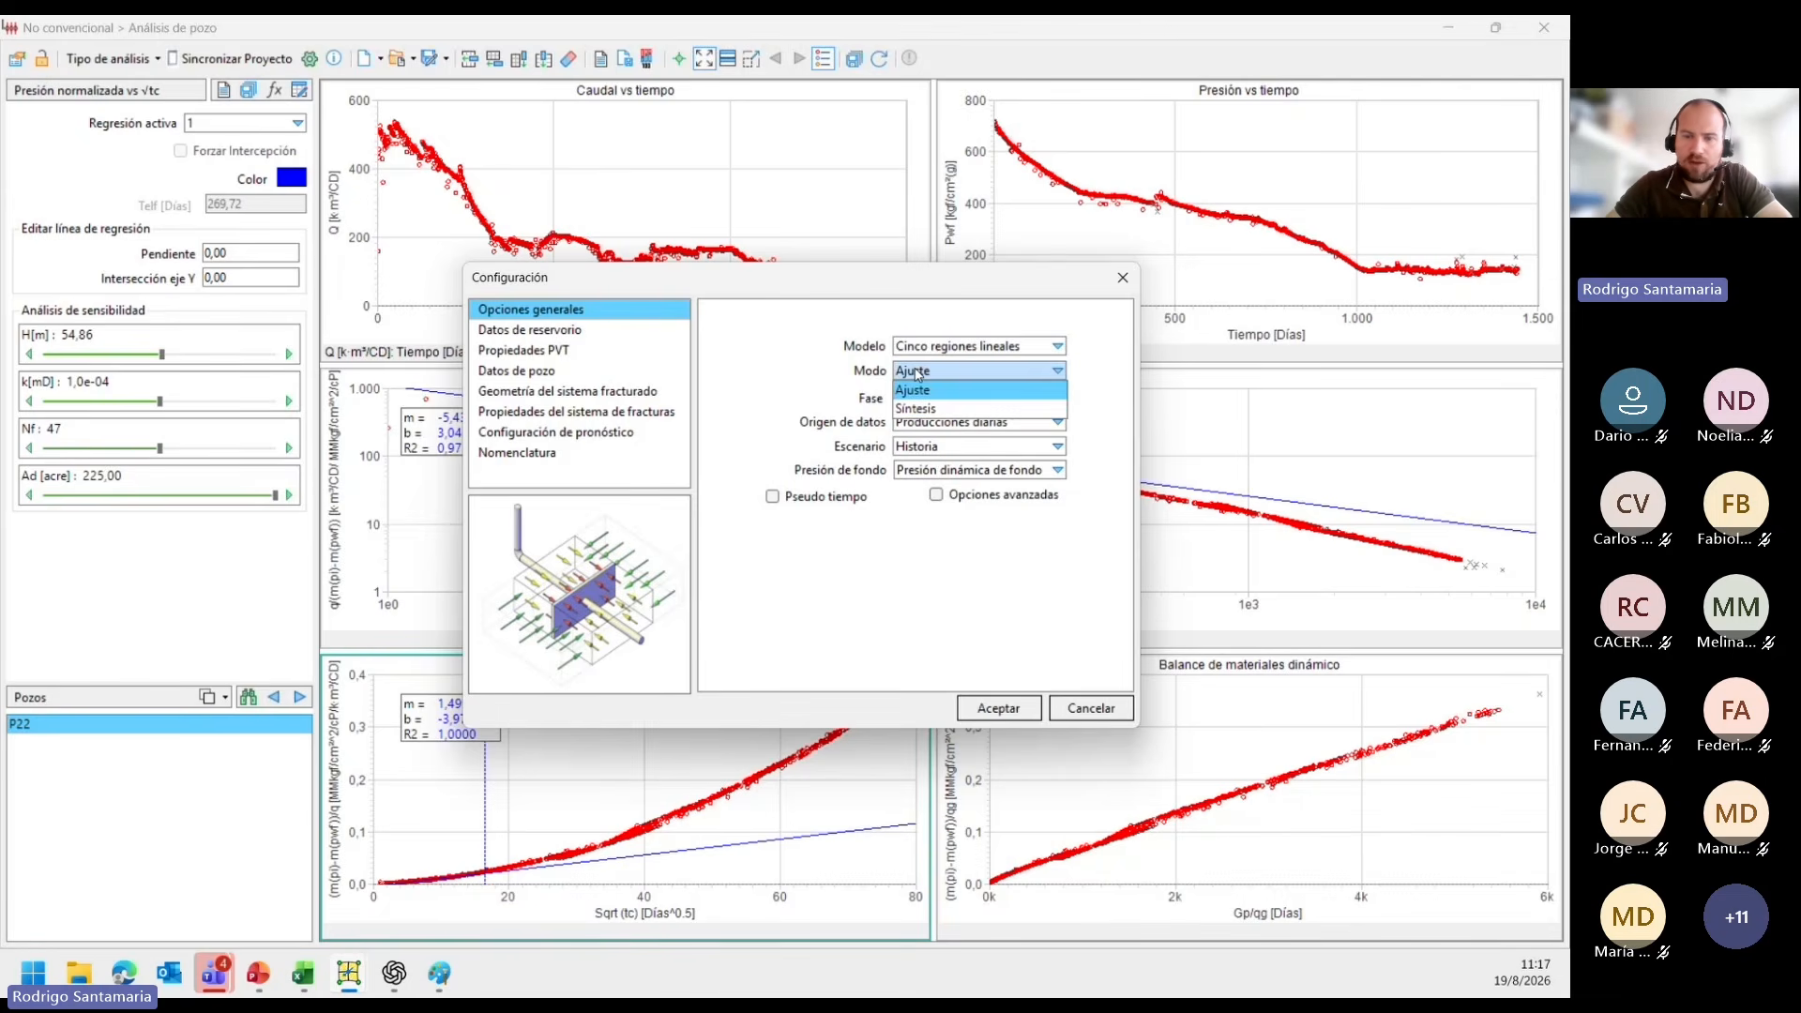
left_click(917, 374)
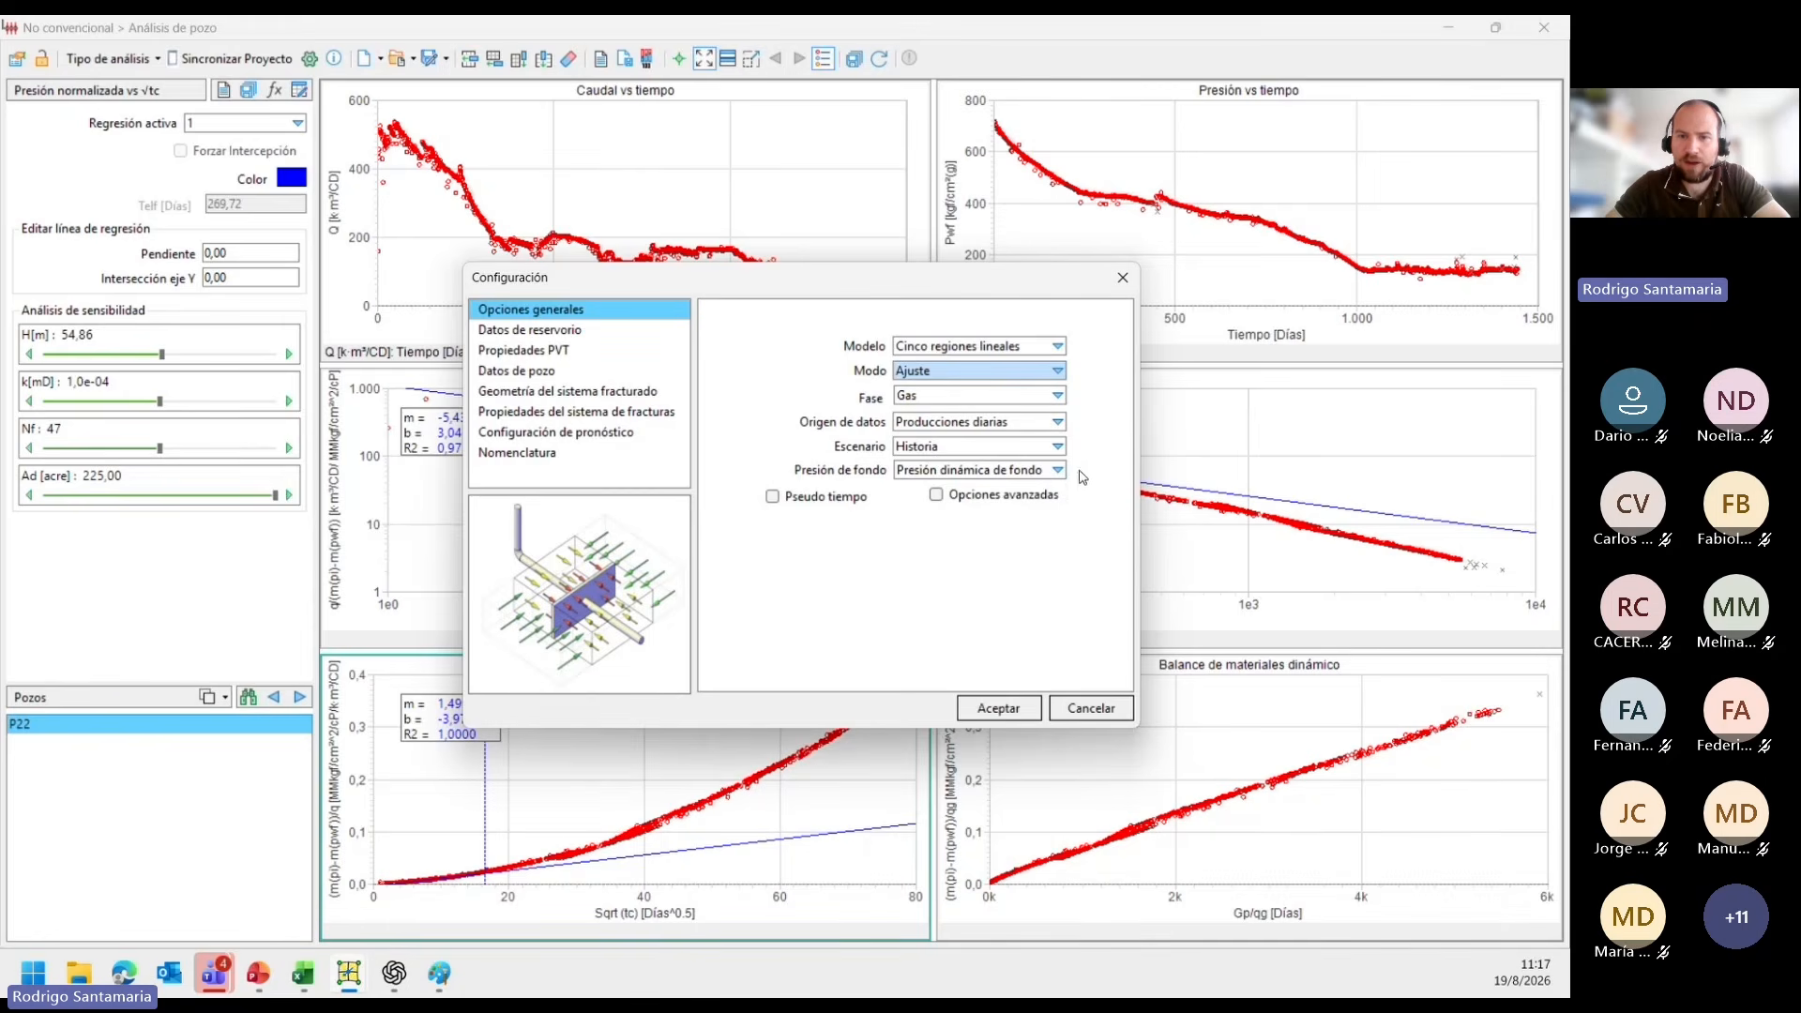
left_click(772, 497)
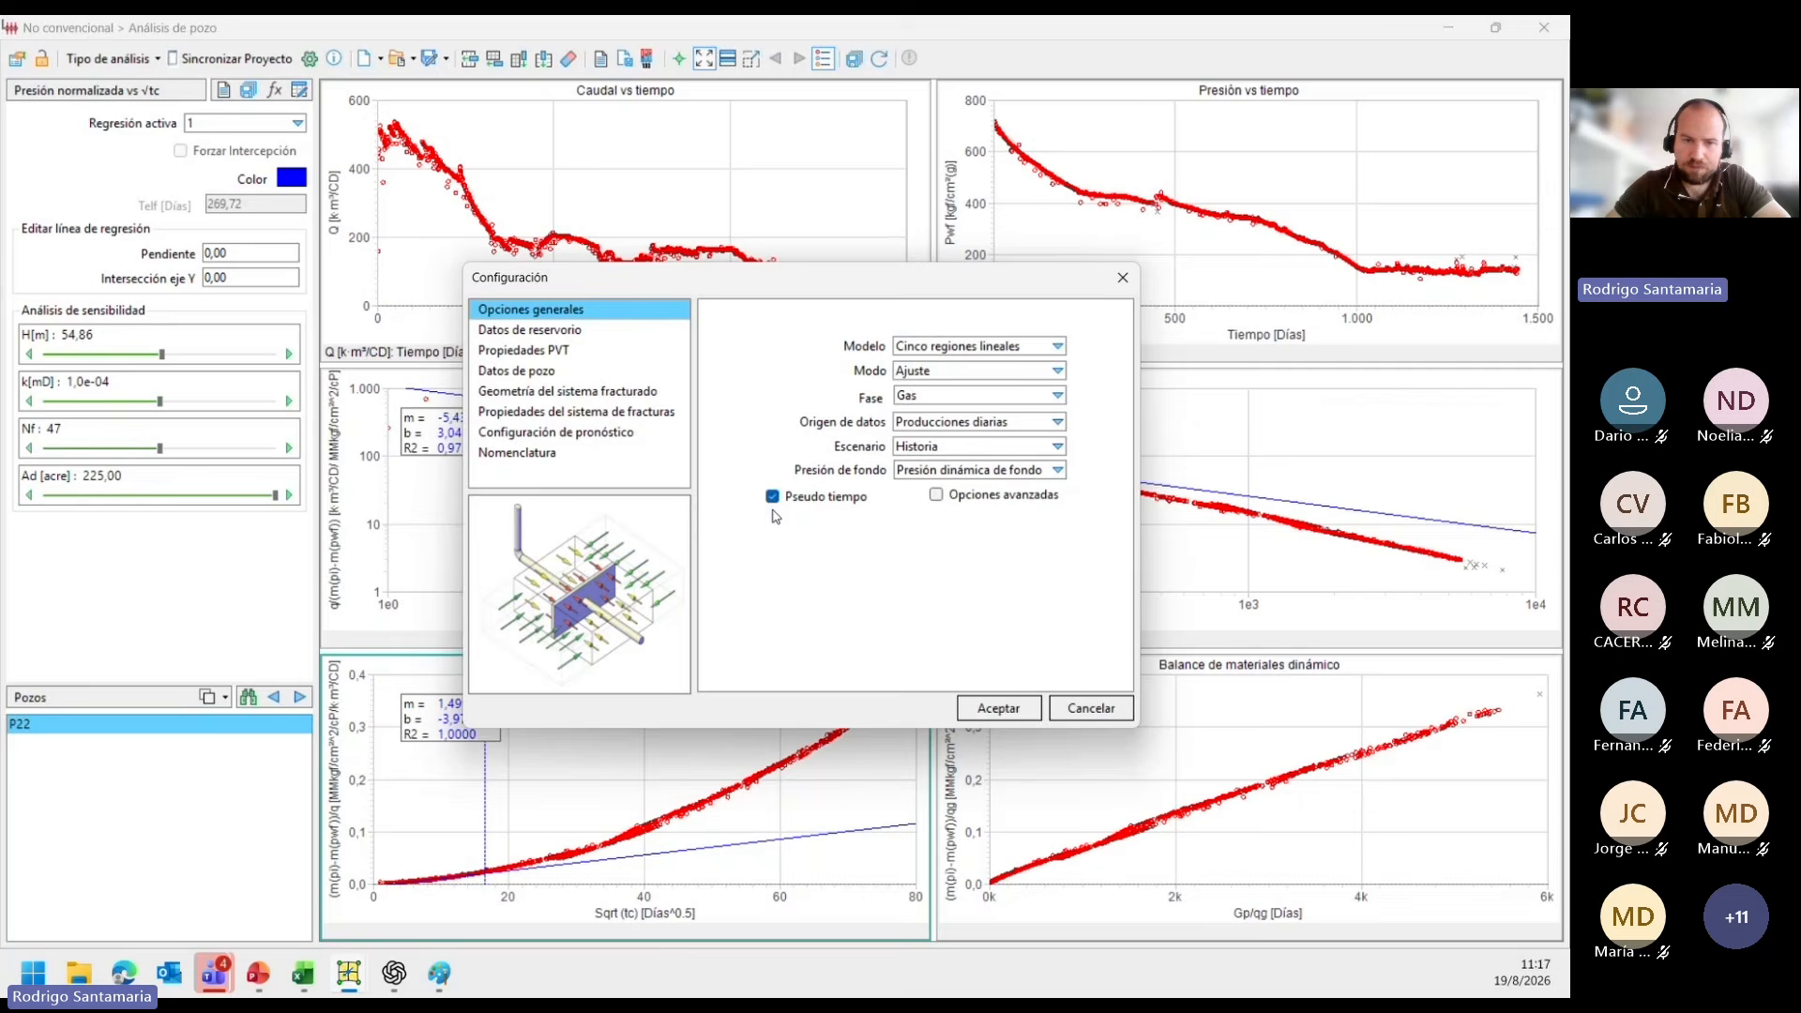
Enable Propiedades geomecánicas in the reservoir data and review the loaded PVT table.
left_click(532, 333)
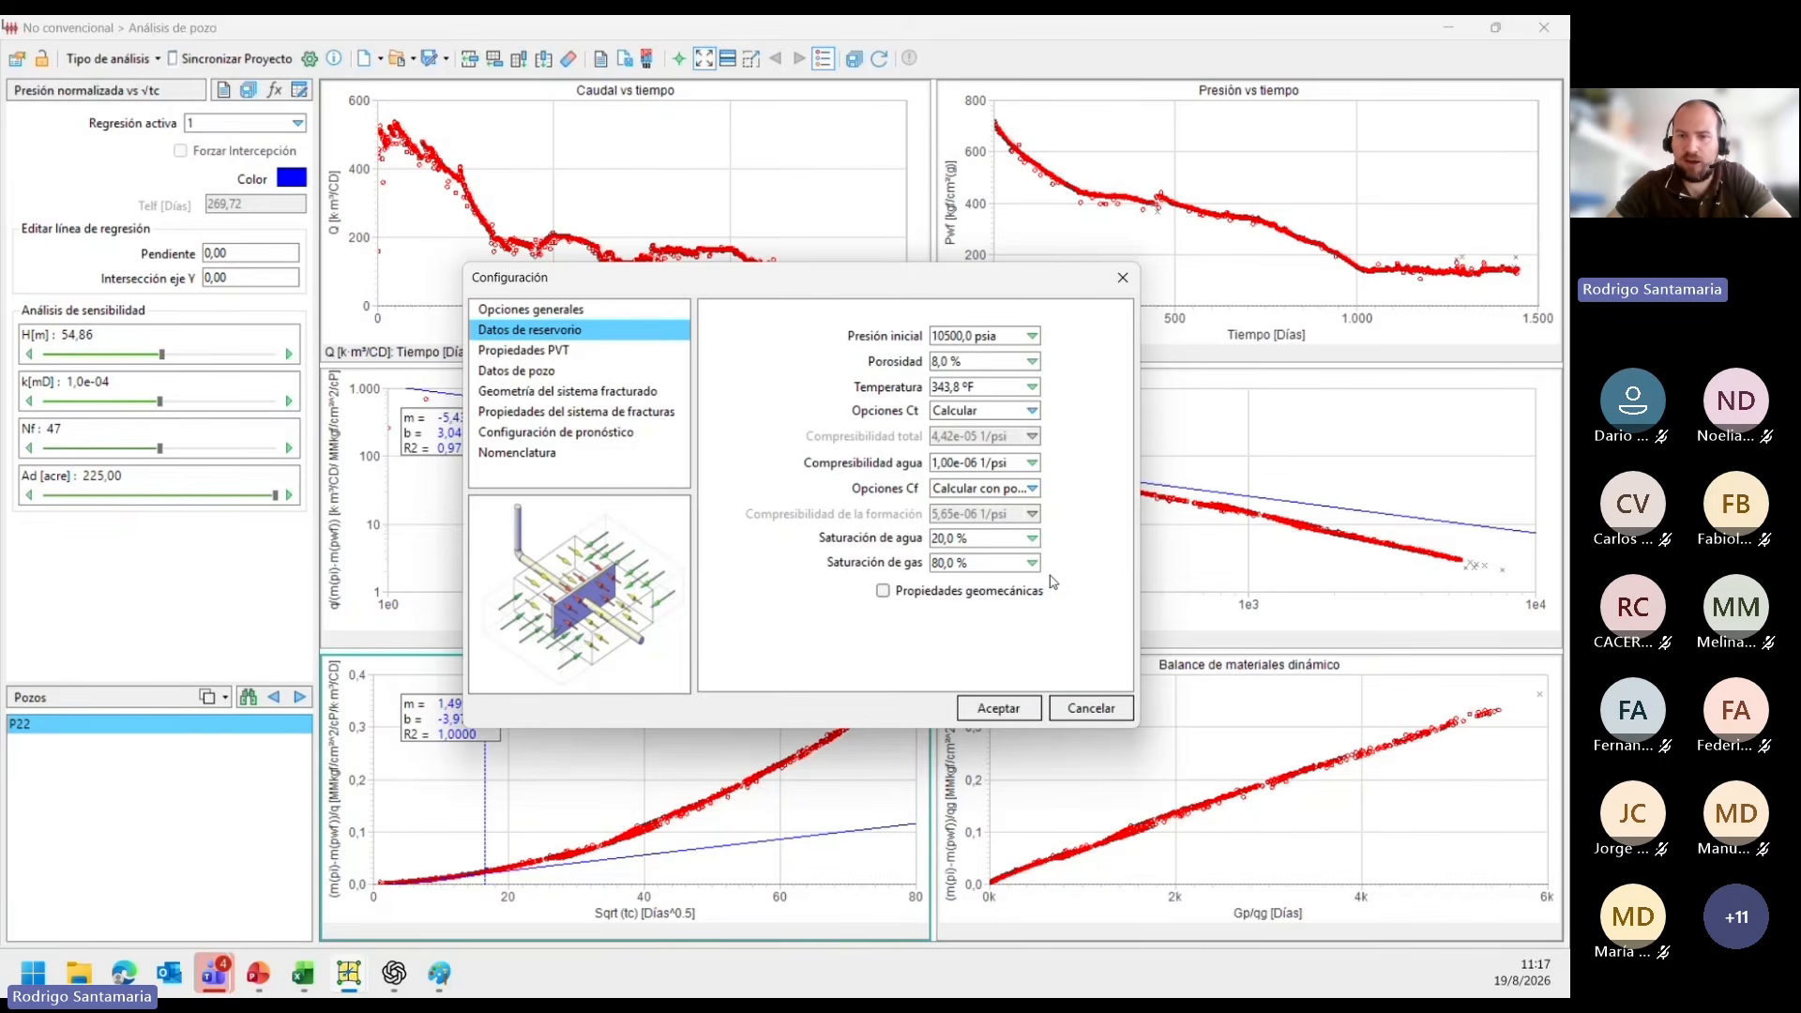
left_click(882, 591)
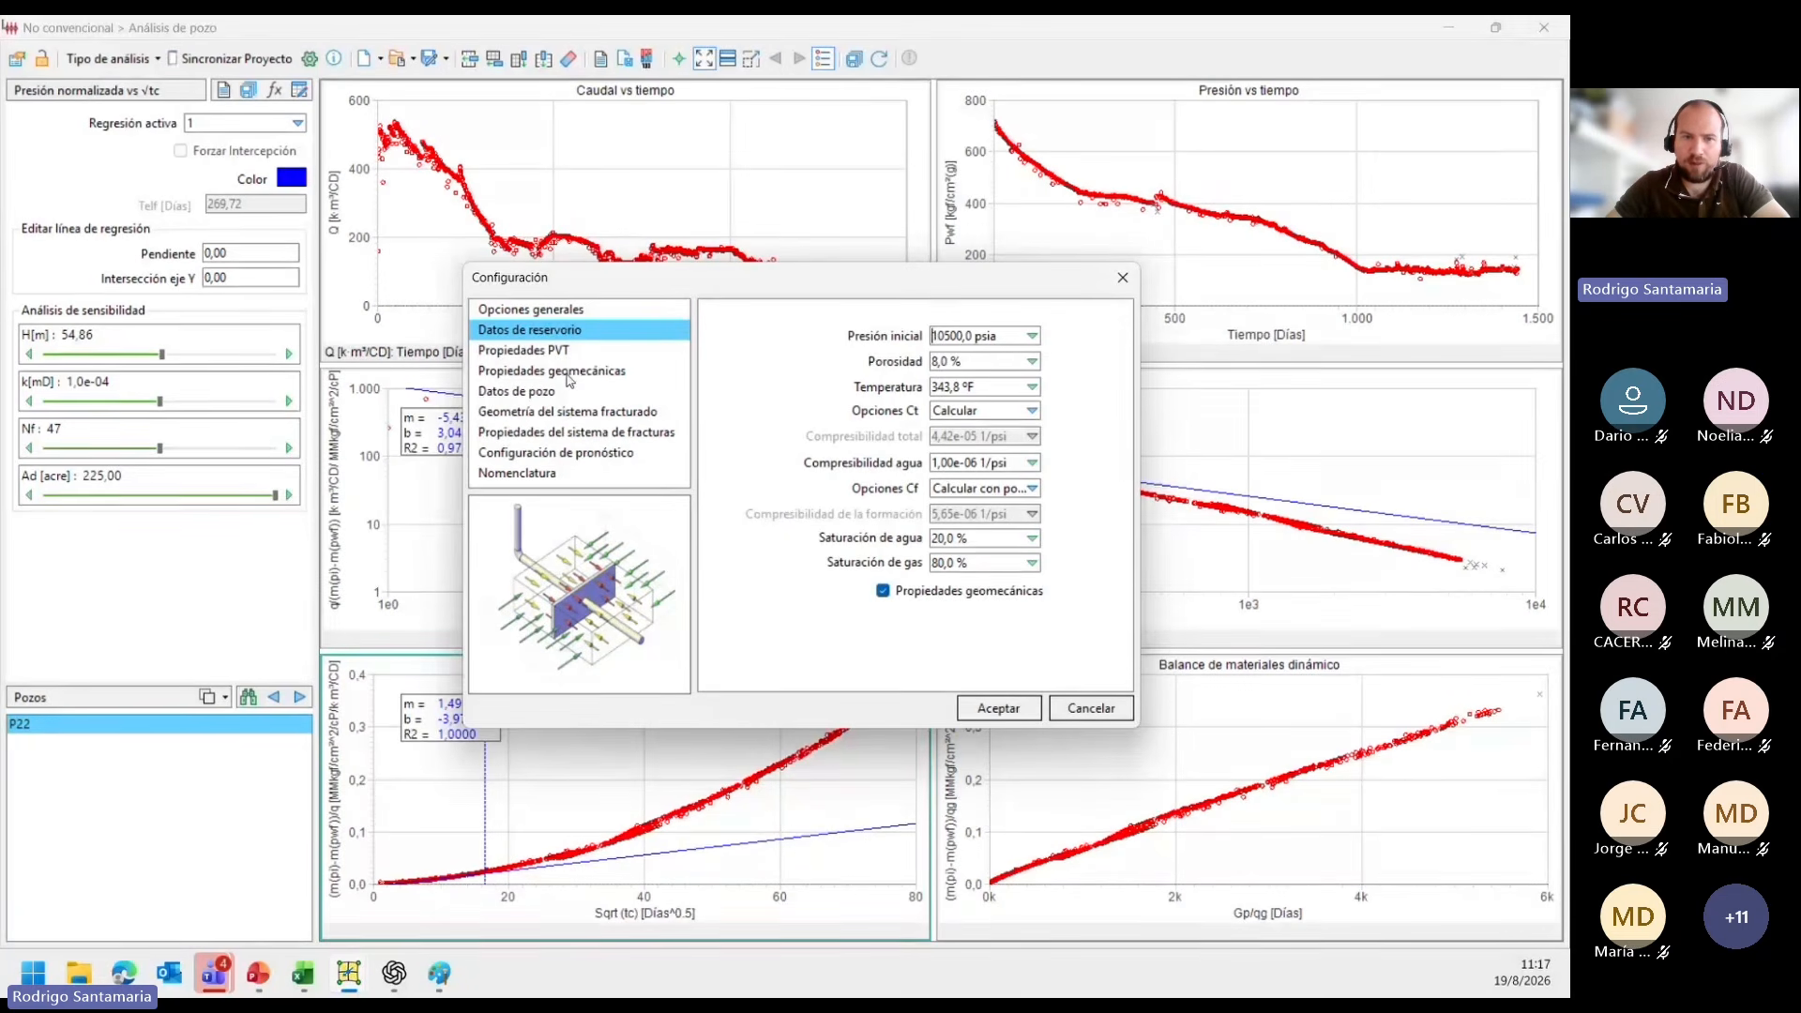
left_click(548, 355)
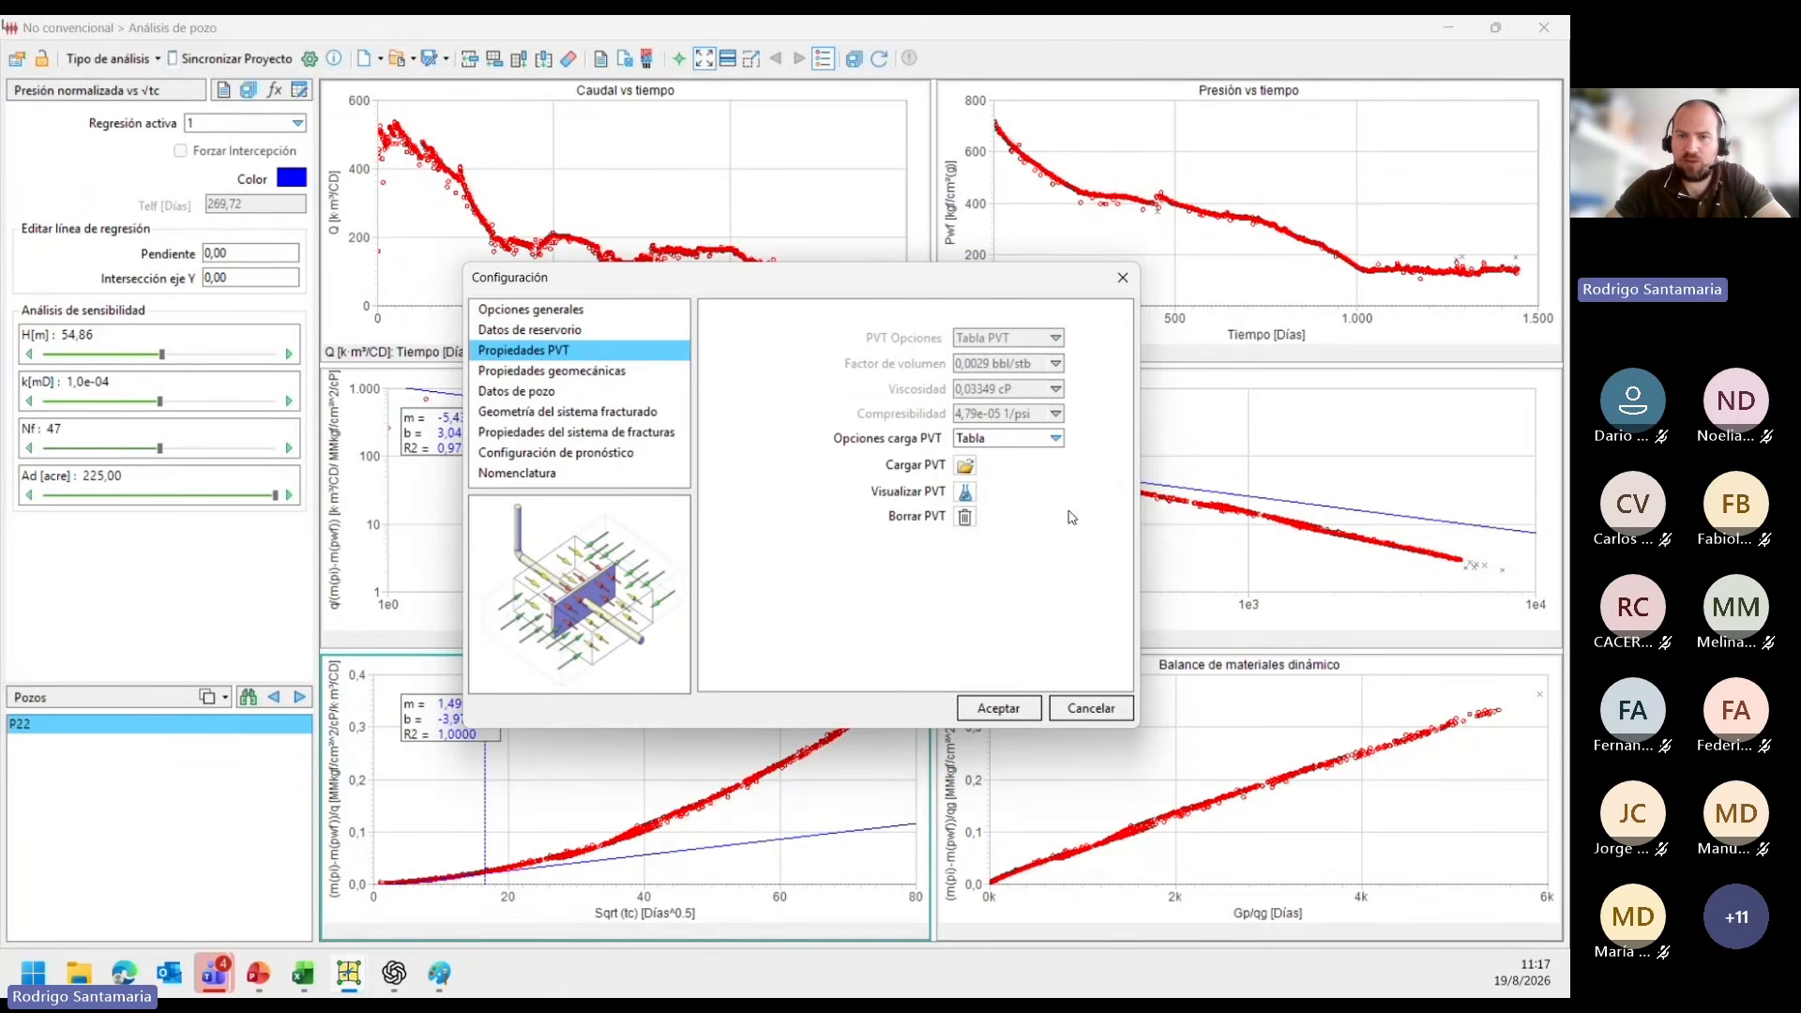
left_click(963, 494)
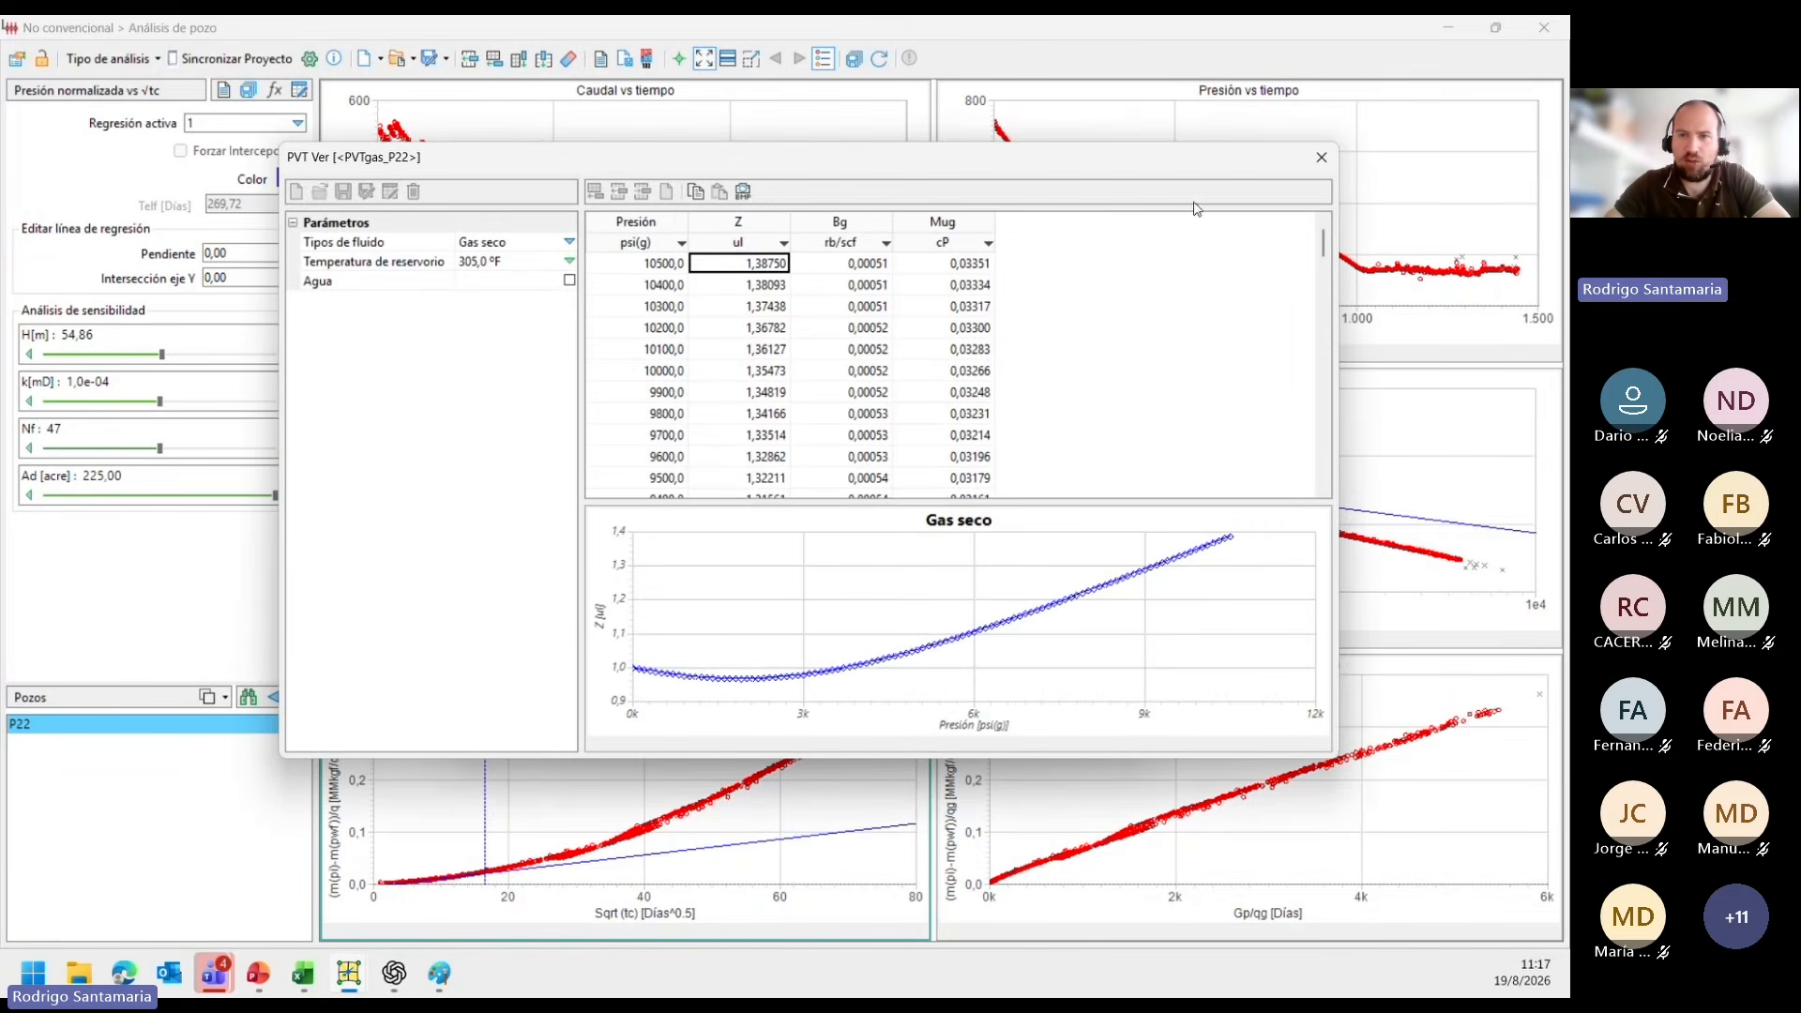
left_click(1319, 157)
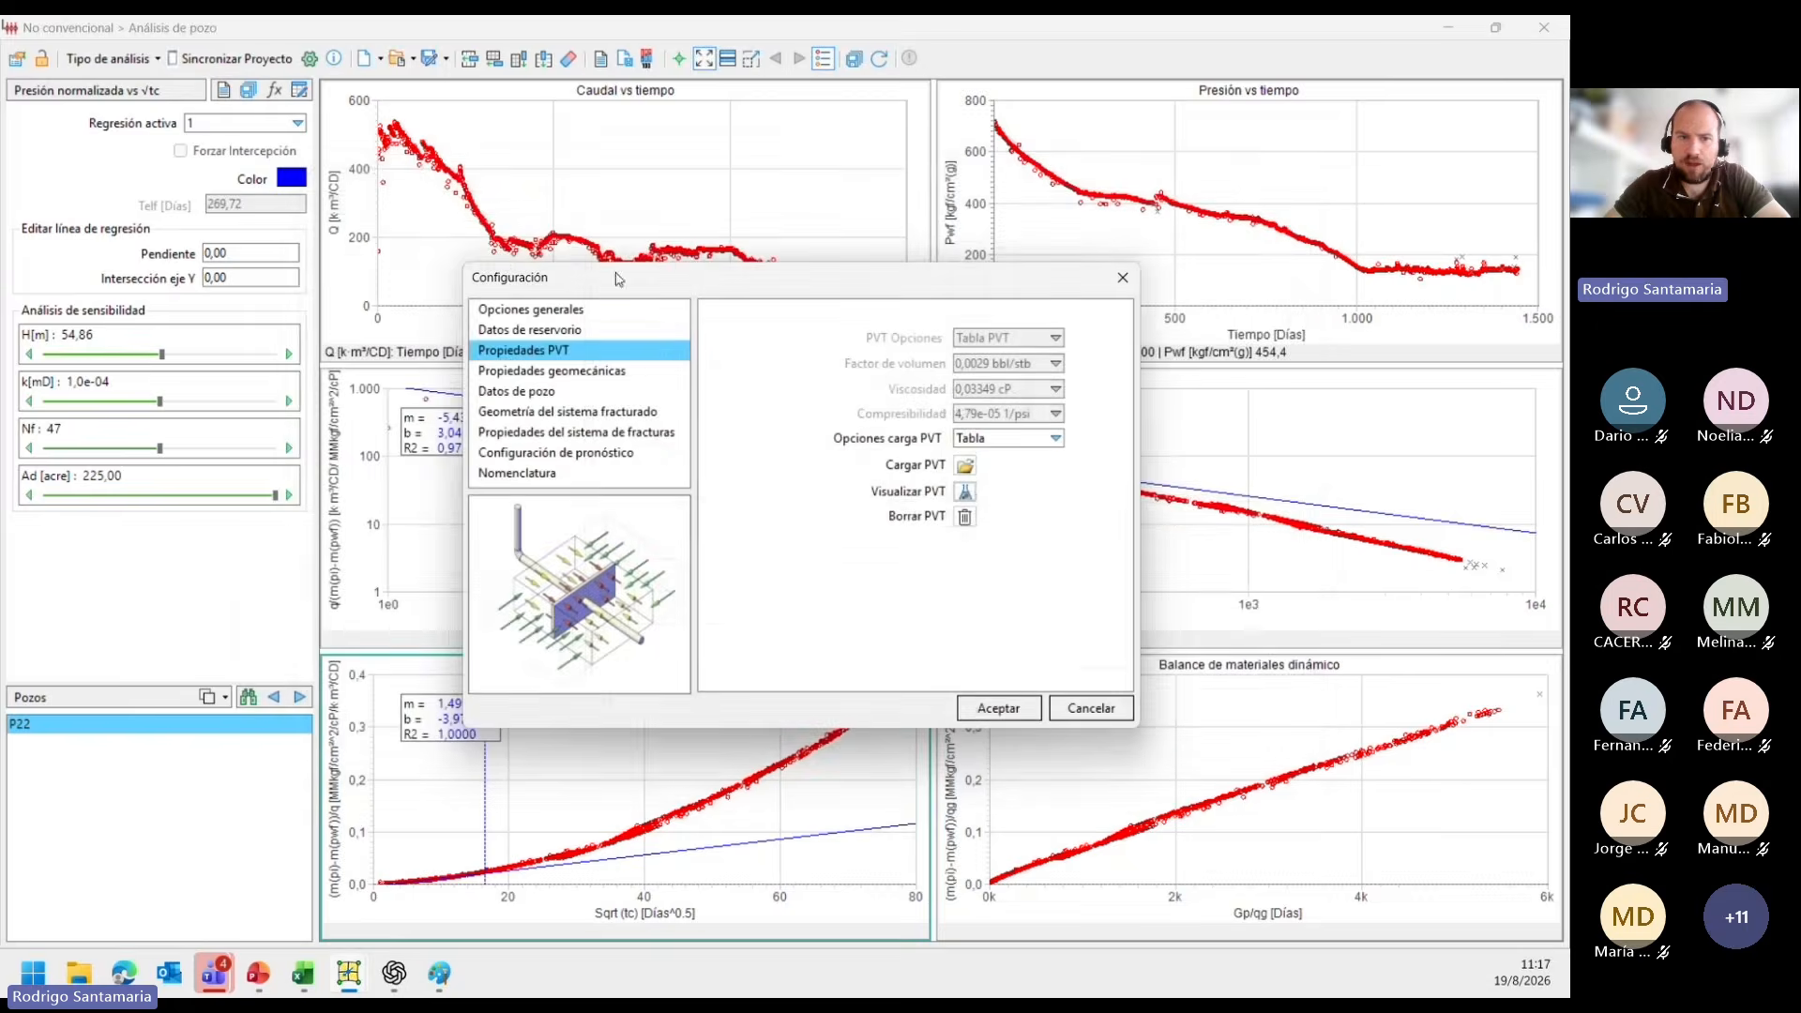
Set the geomechanical permeability modulus to 3,00e-04 1/psi and enable the damage factor calculation in the well data.
left_click(532, 379)
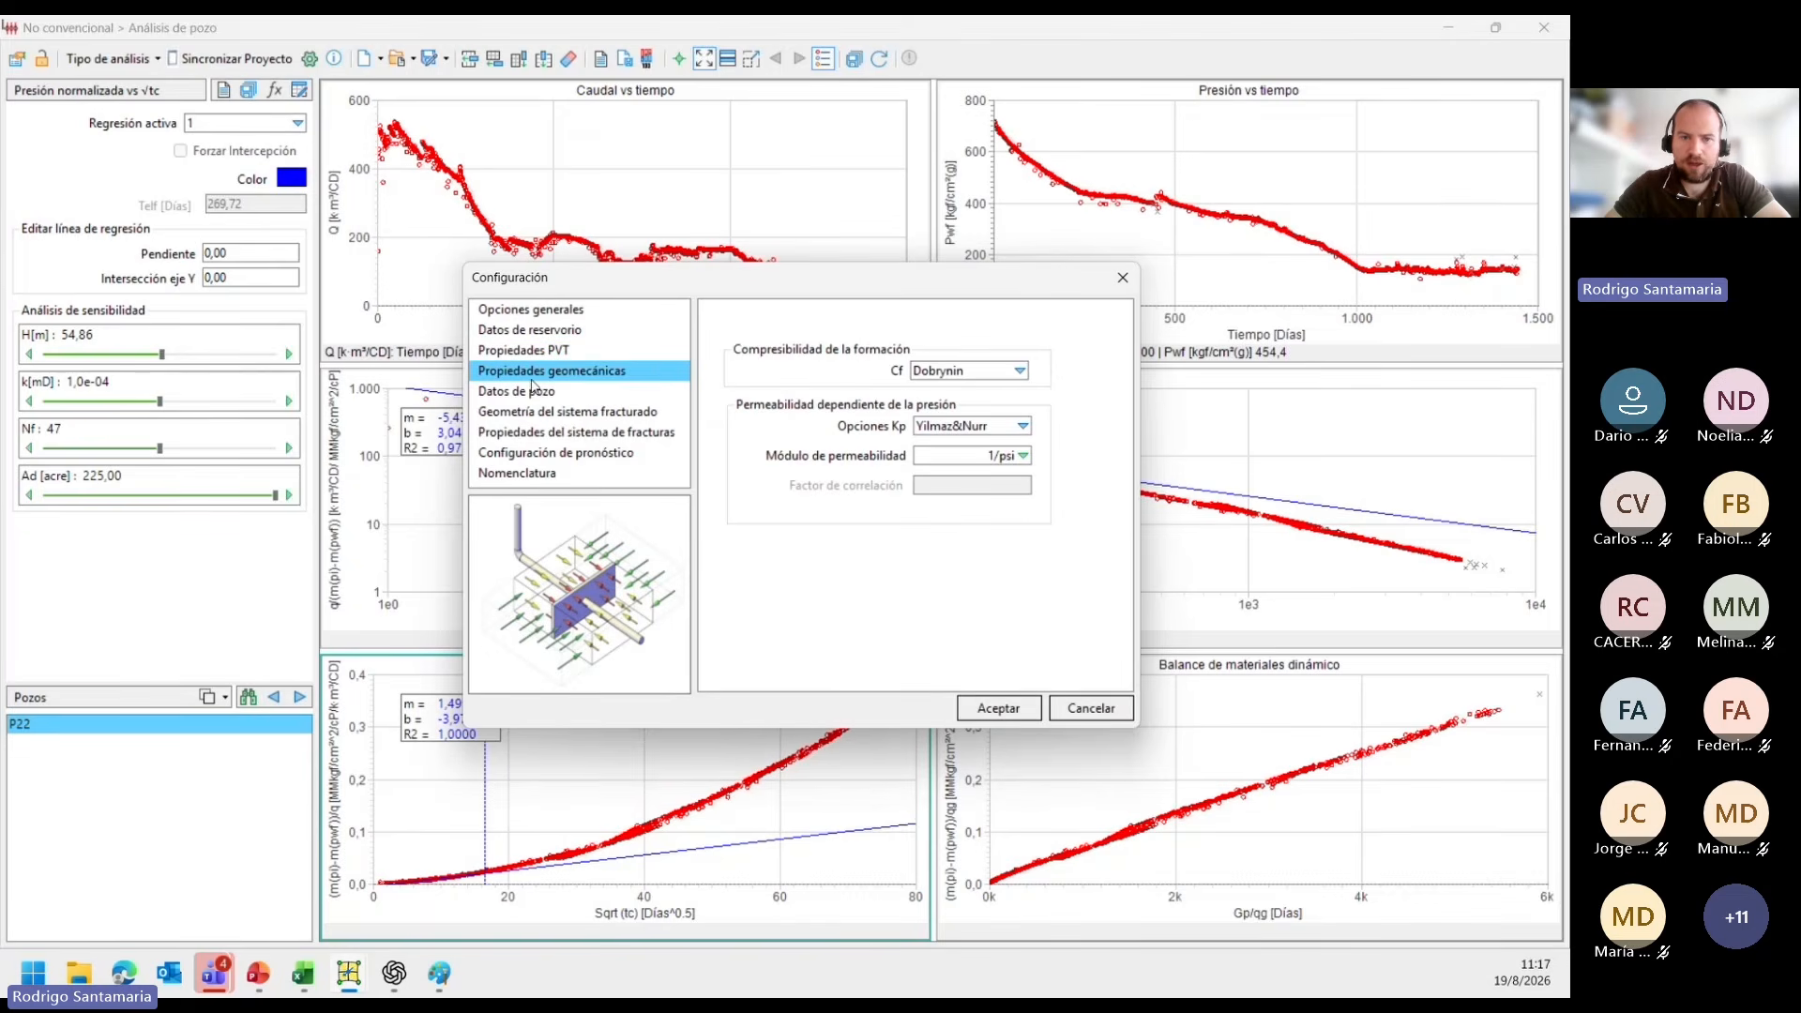
key("alt+Tab")
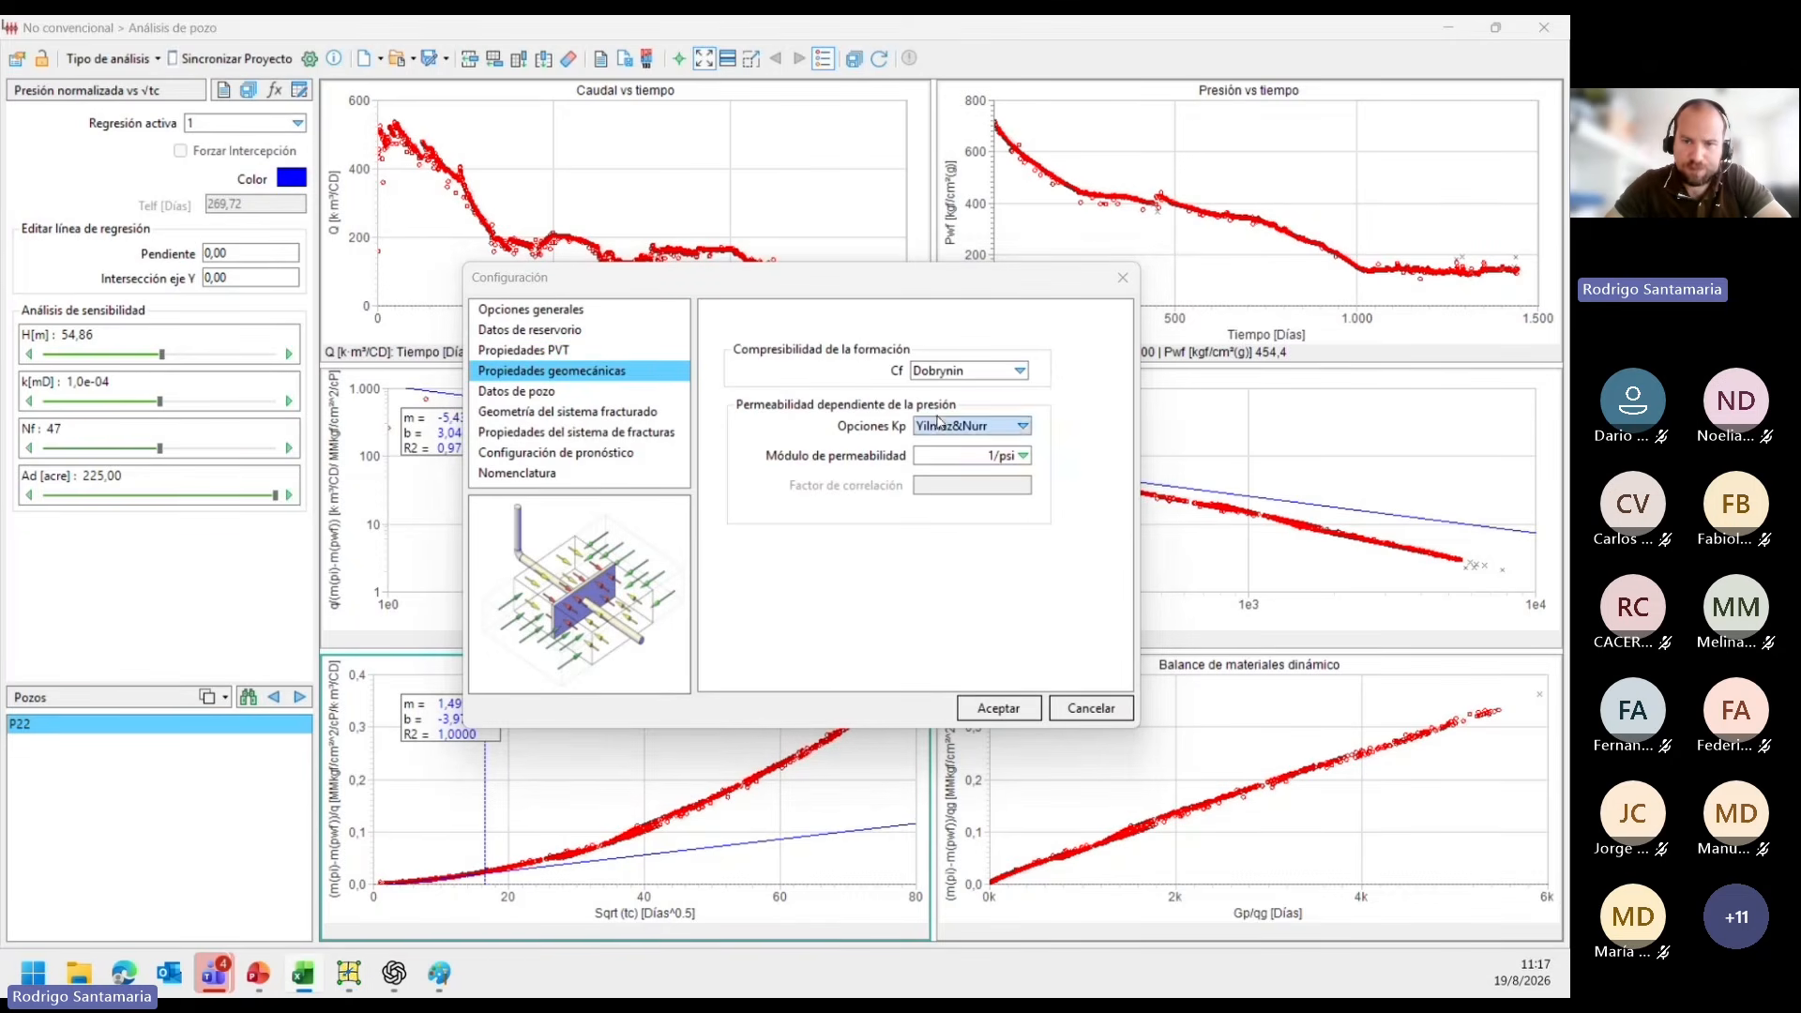
left_click(937, 454)
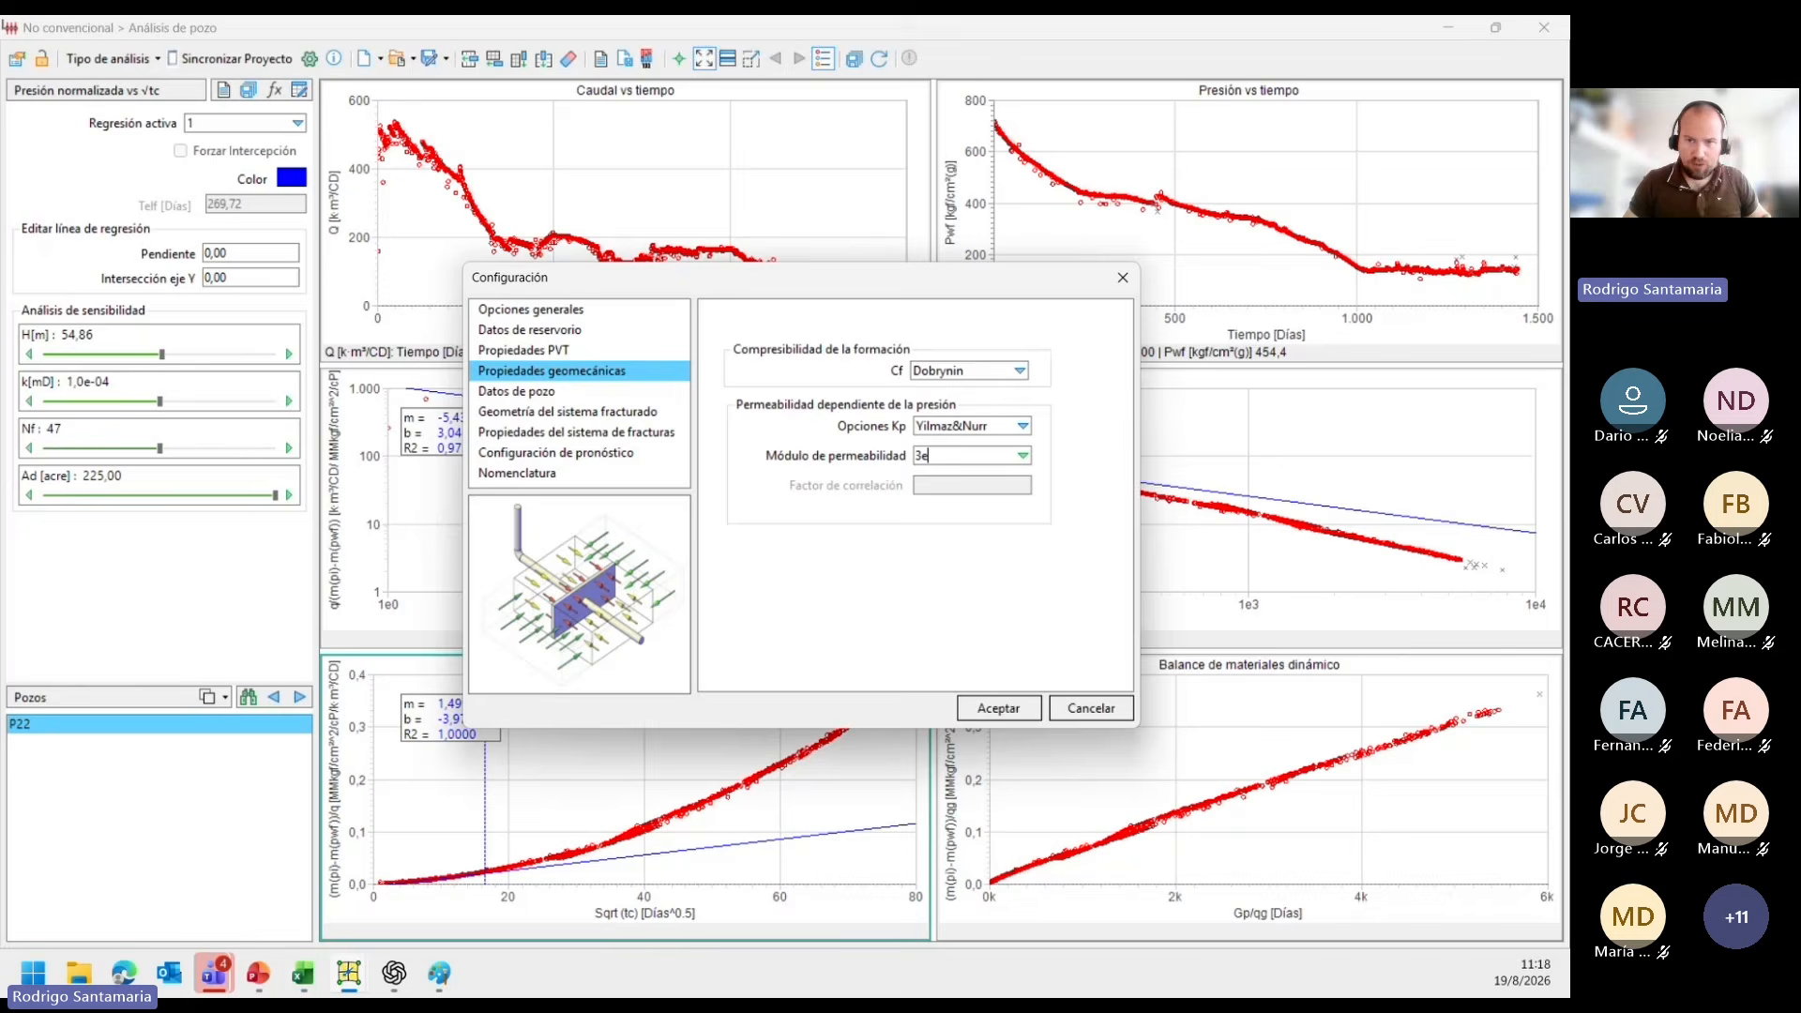
key("Return")
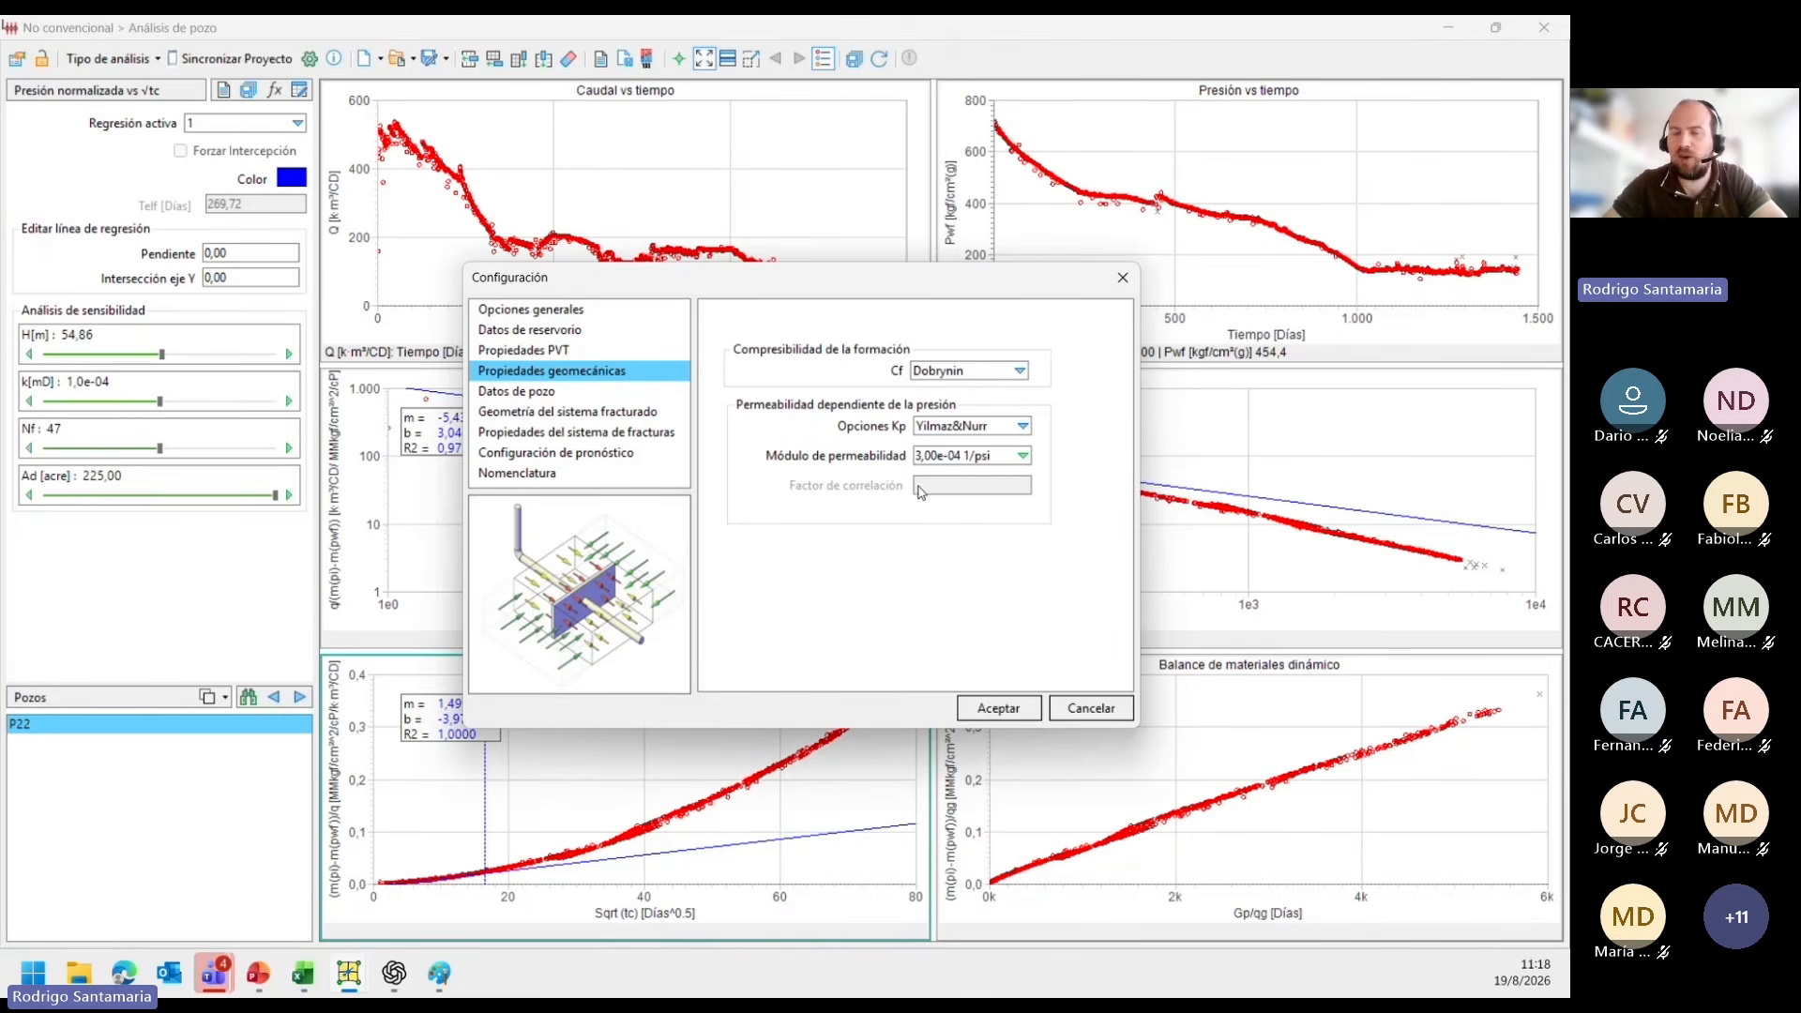
left_click(550, 394)
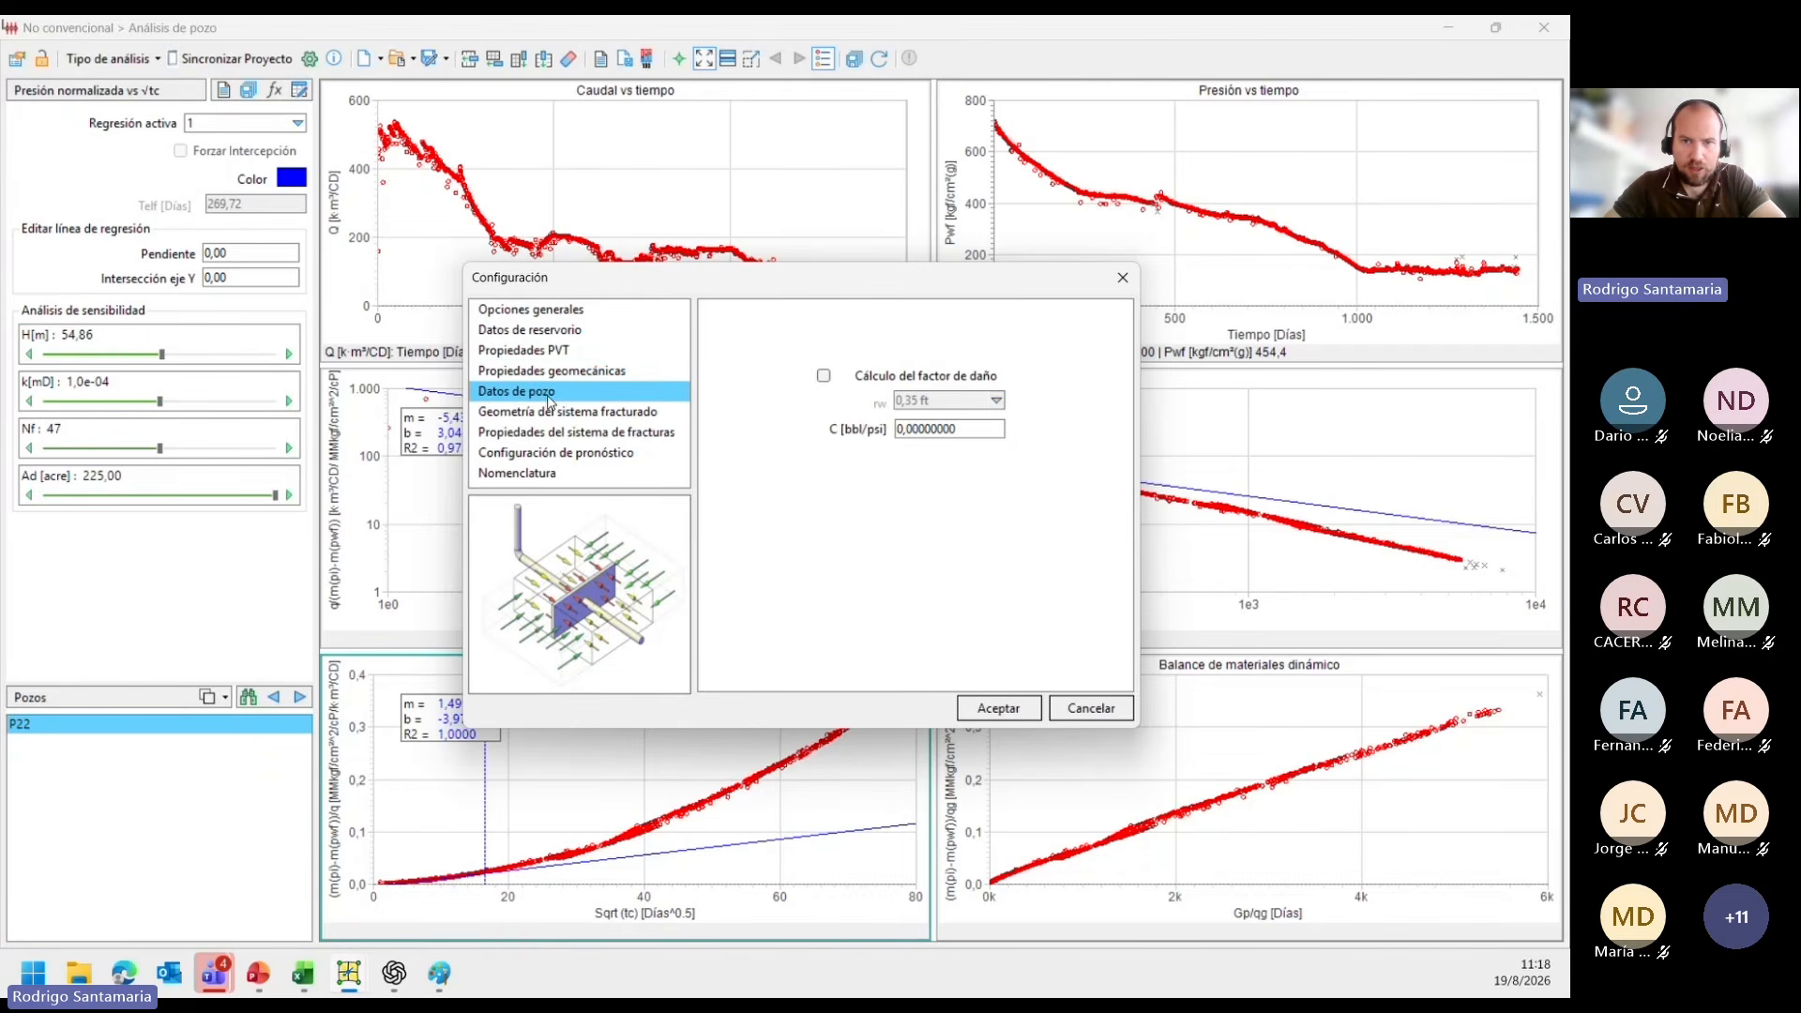
left_click(824, 377)
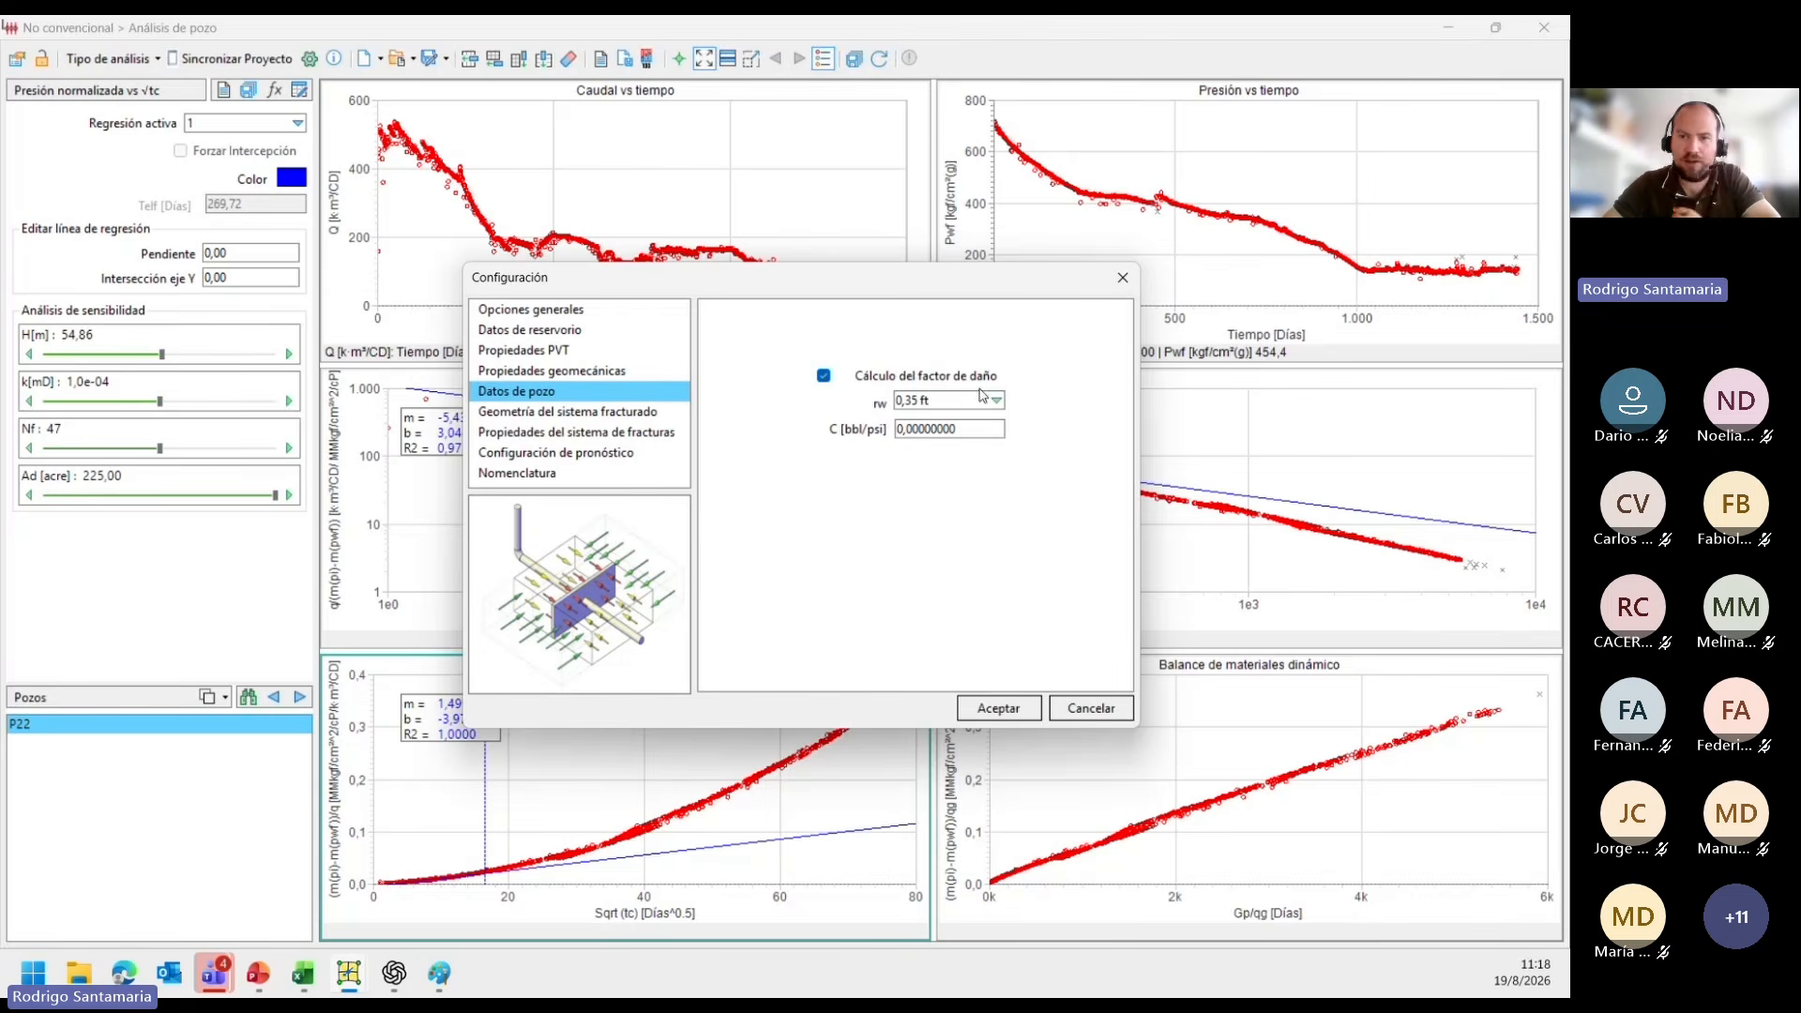
In the fractured system geometry, set Xe to 190 m and Ye to 17 m.
left_click(603, 416)
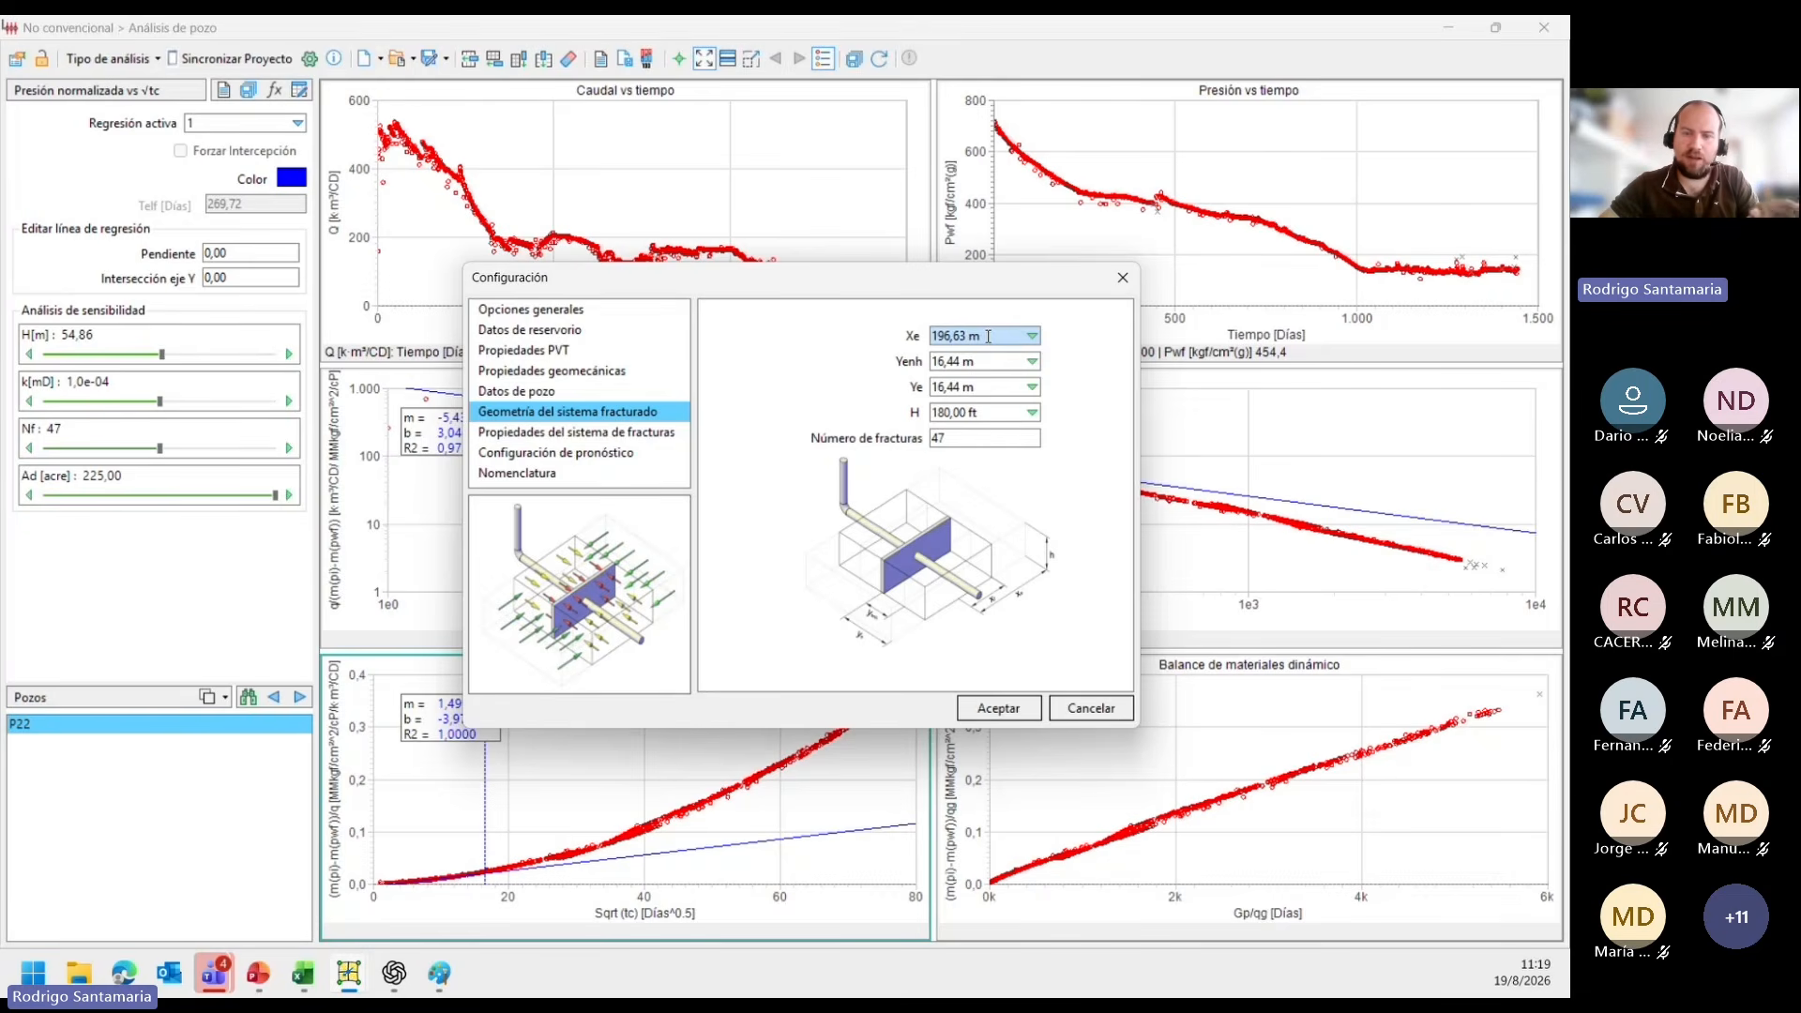
double_click(989, 336)
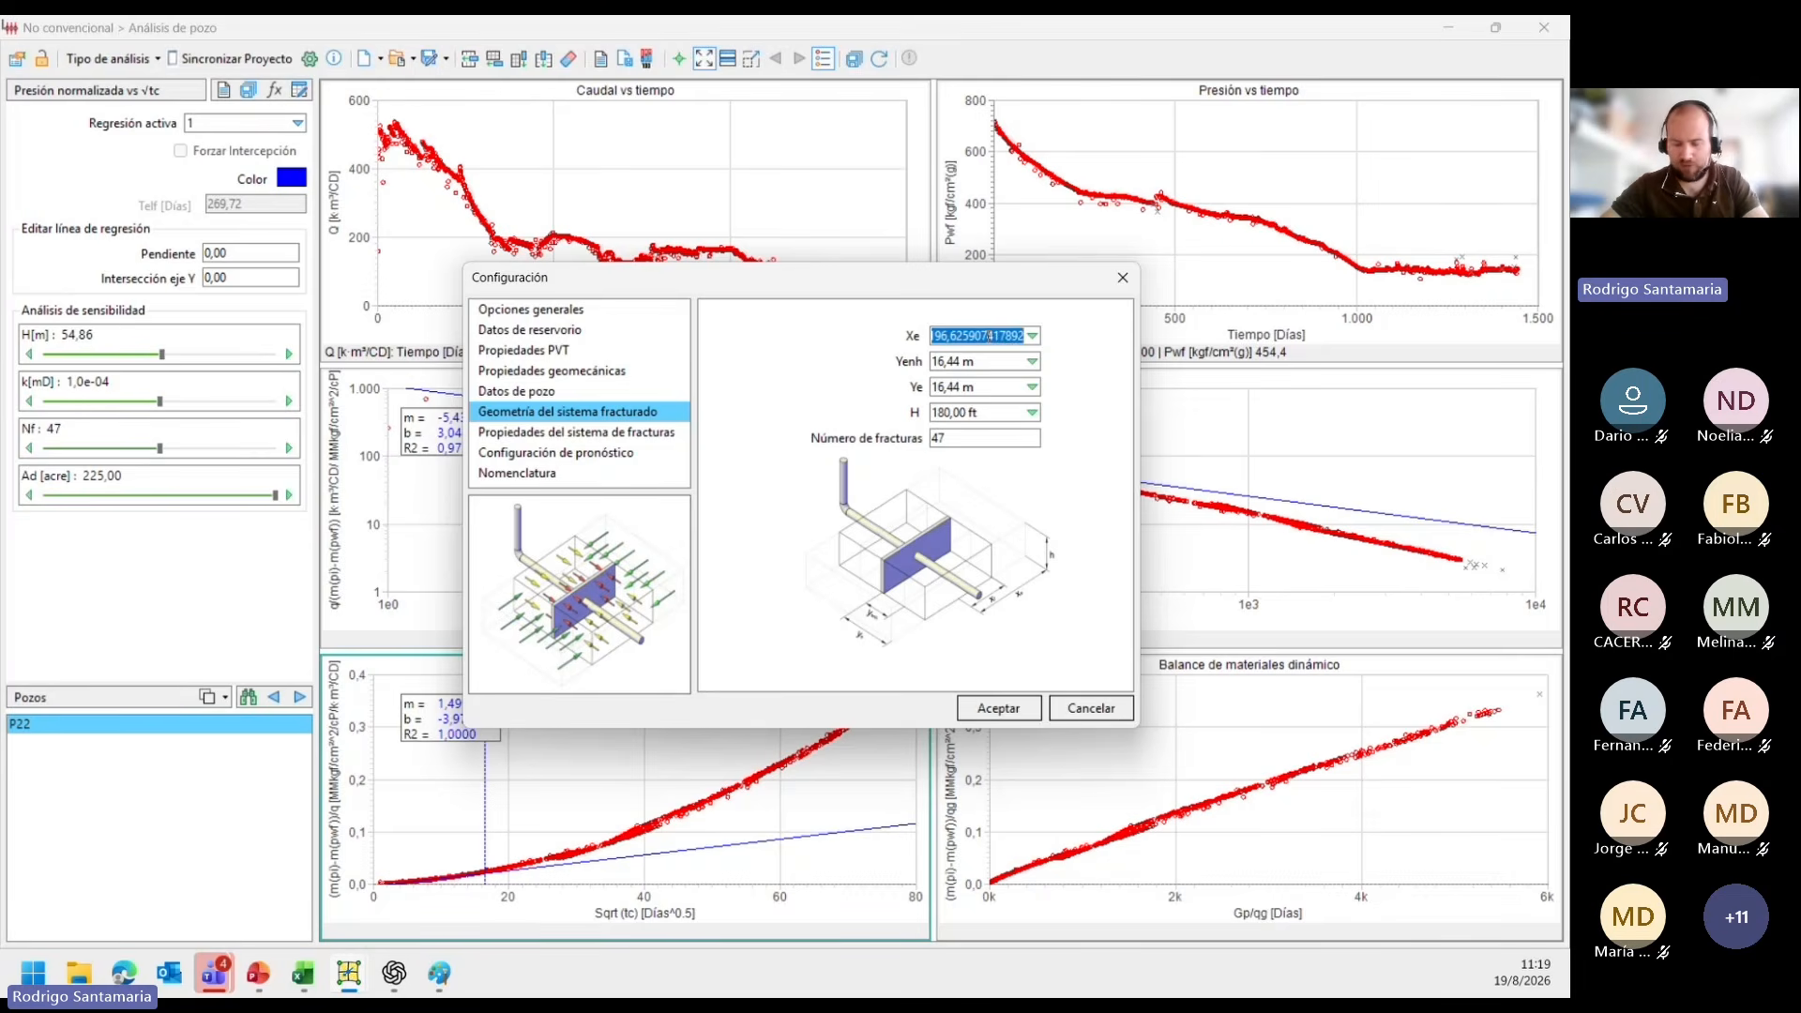
type("190")
key("Return")
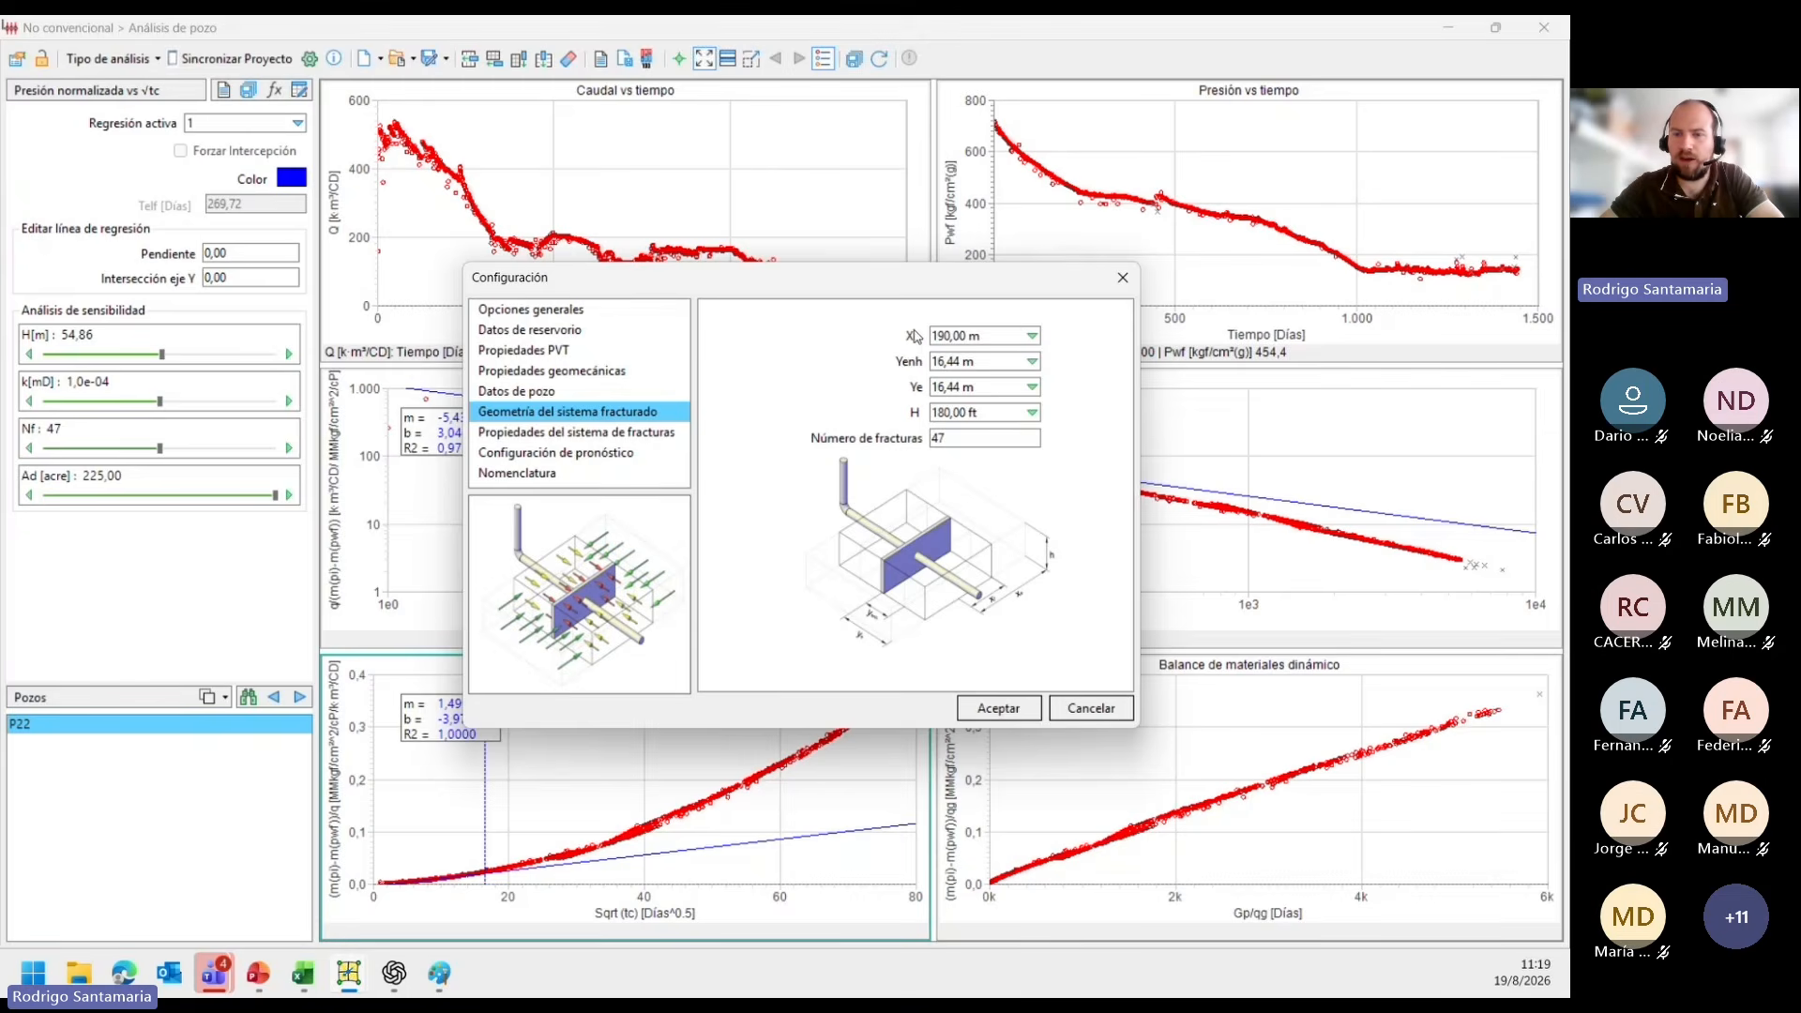
left_click(942, 388)
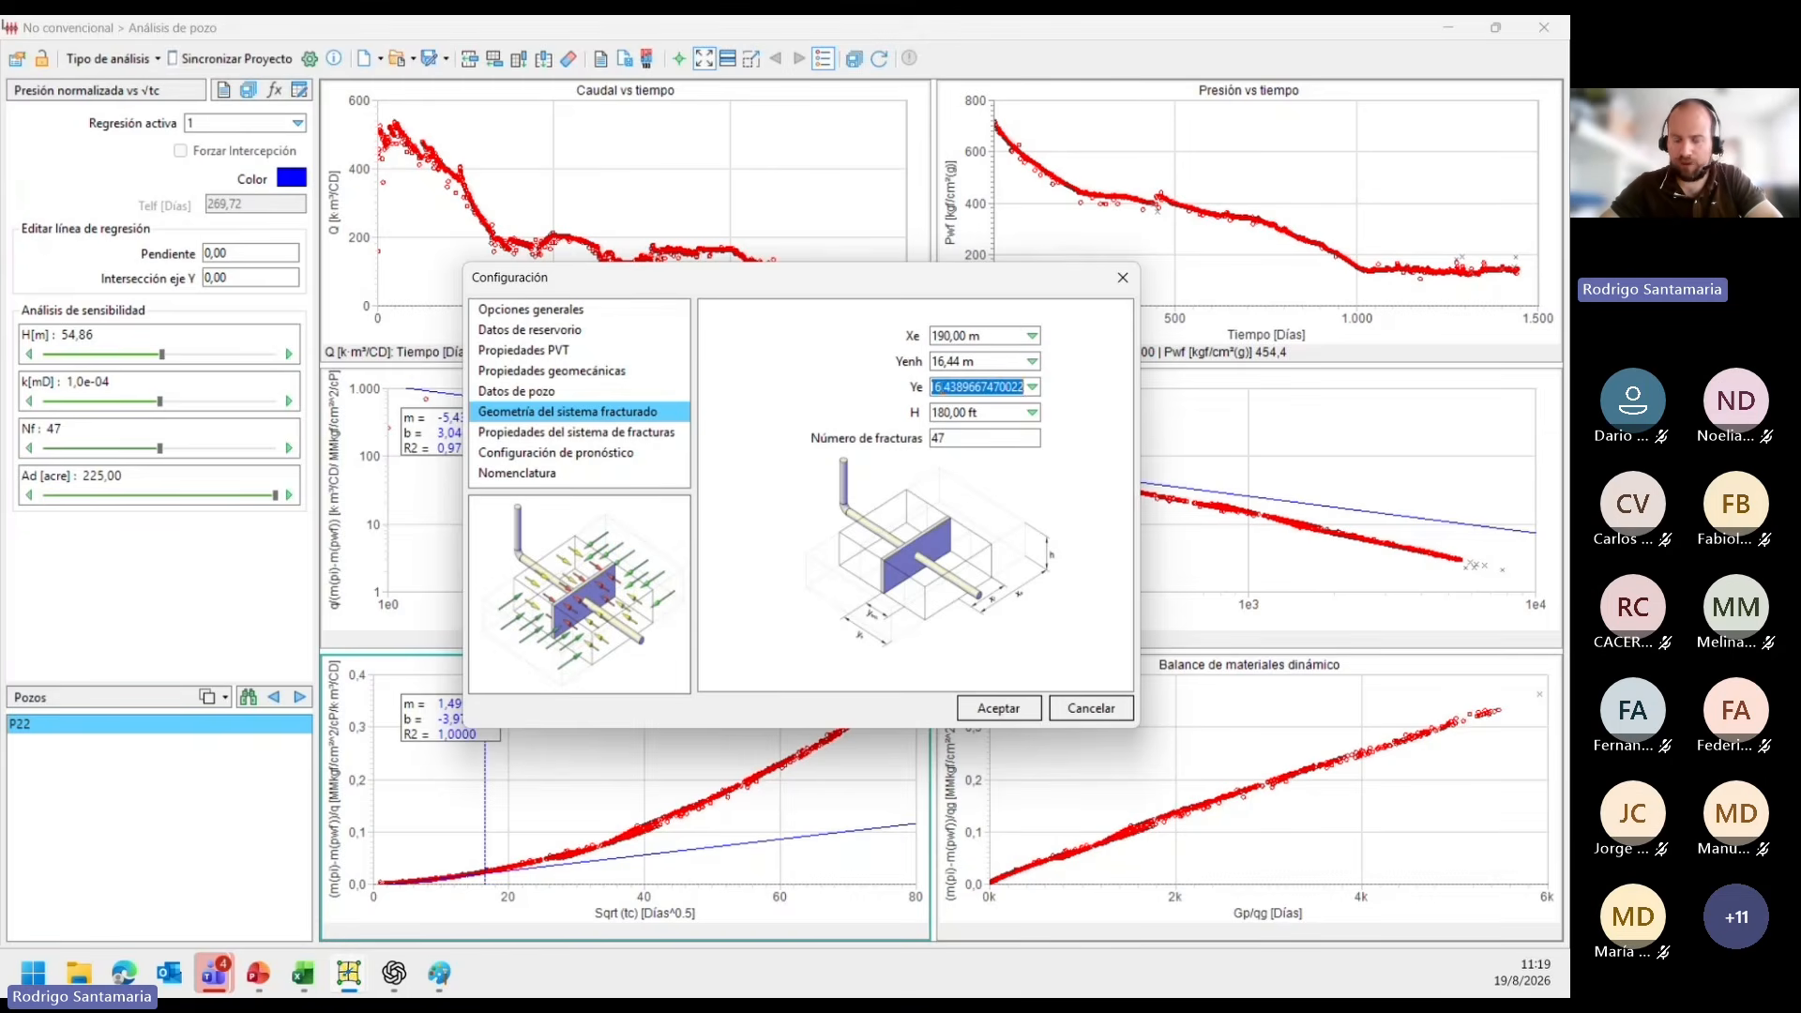
type("17")
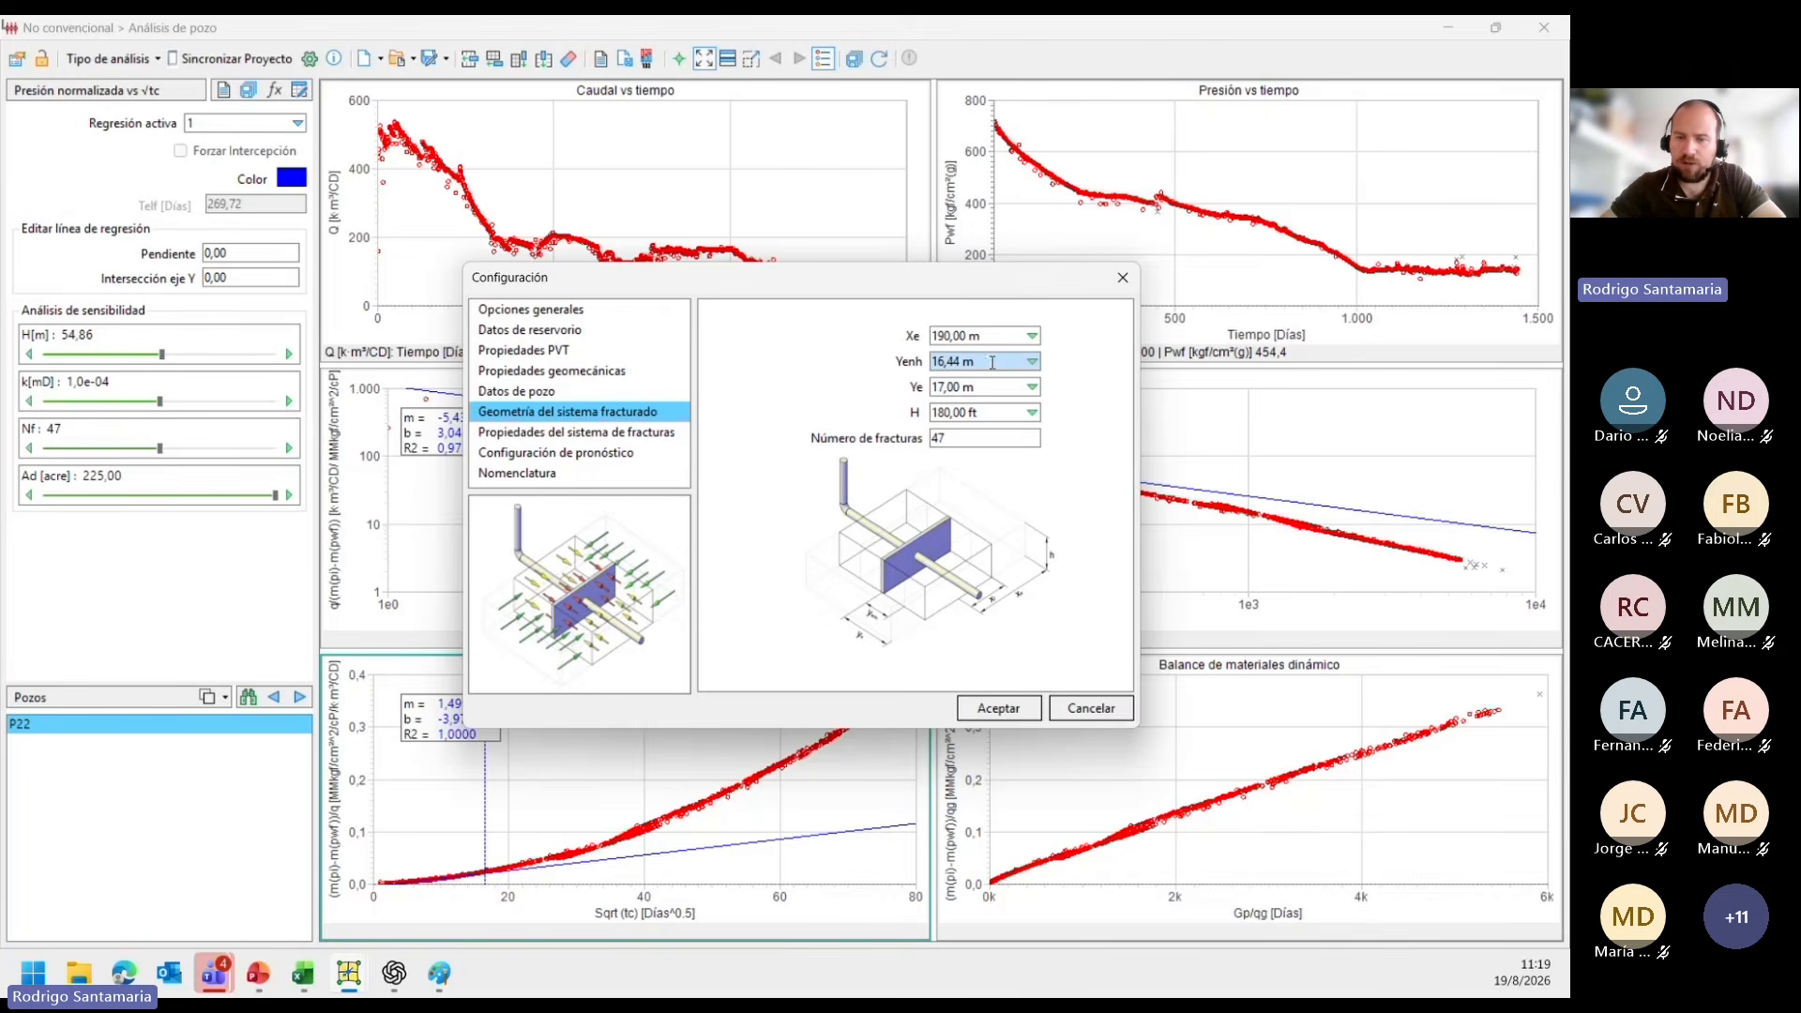
Consult the geometry nomenclature and set Yenh to 10 m in the fractured system geometry.
left_click(539, 474)
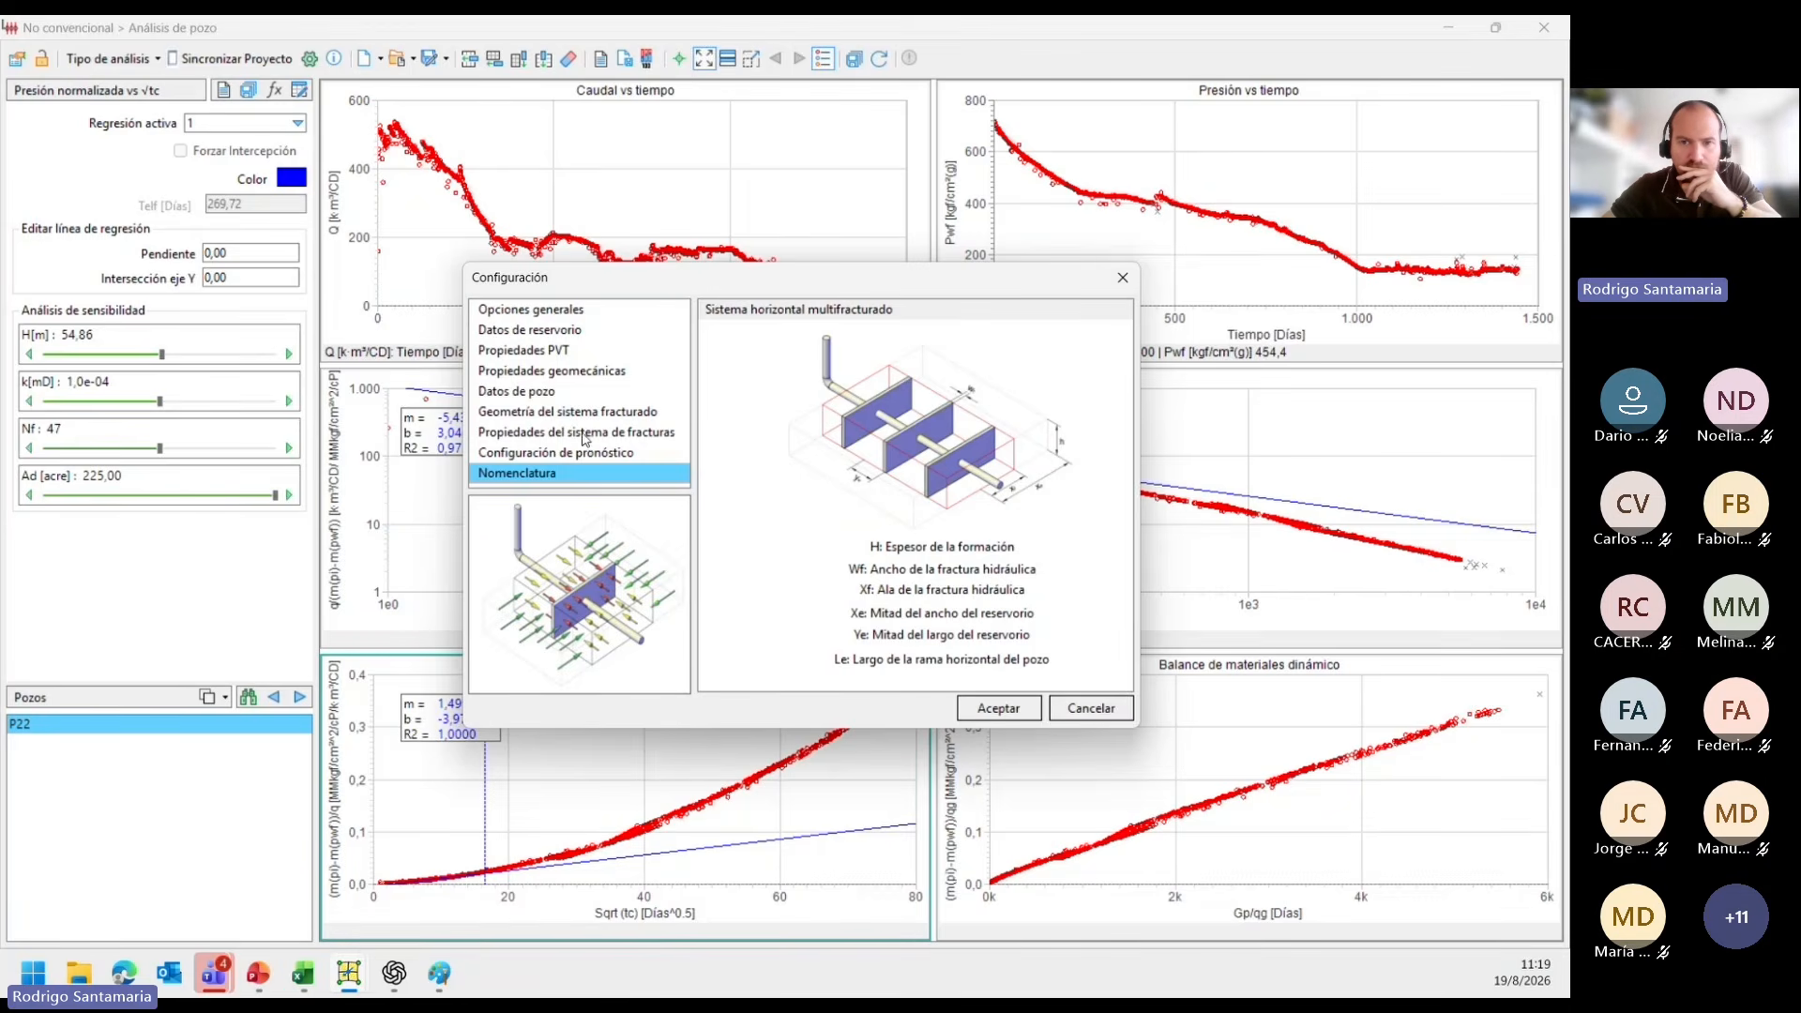
left_click(555, 389)
left_click(563, 411)
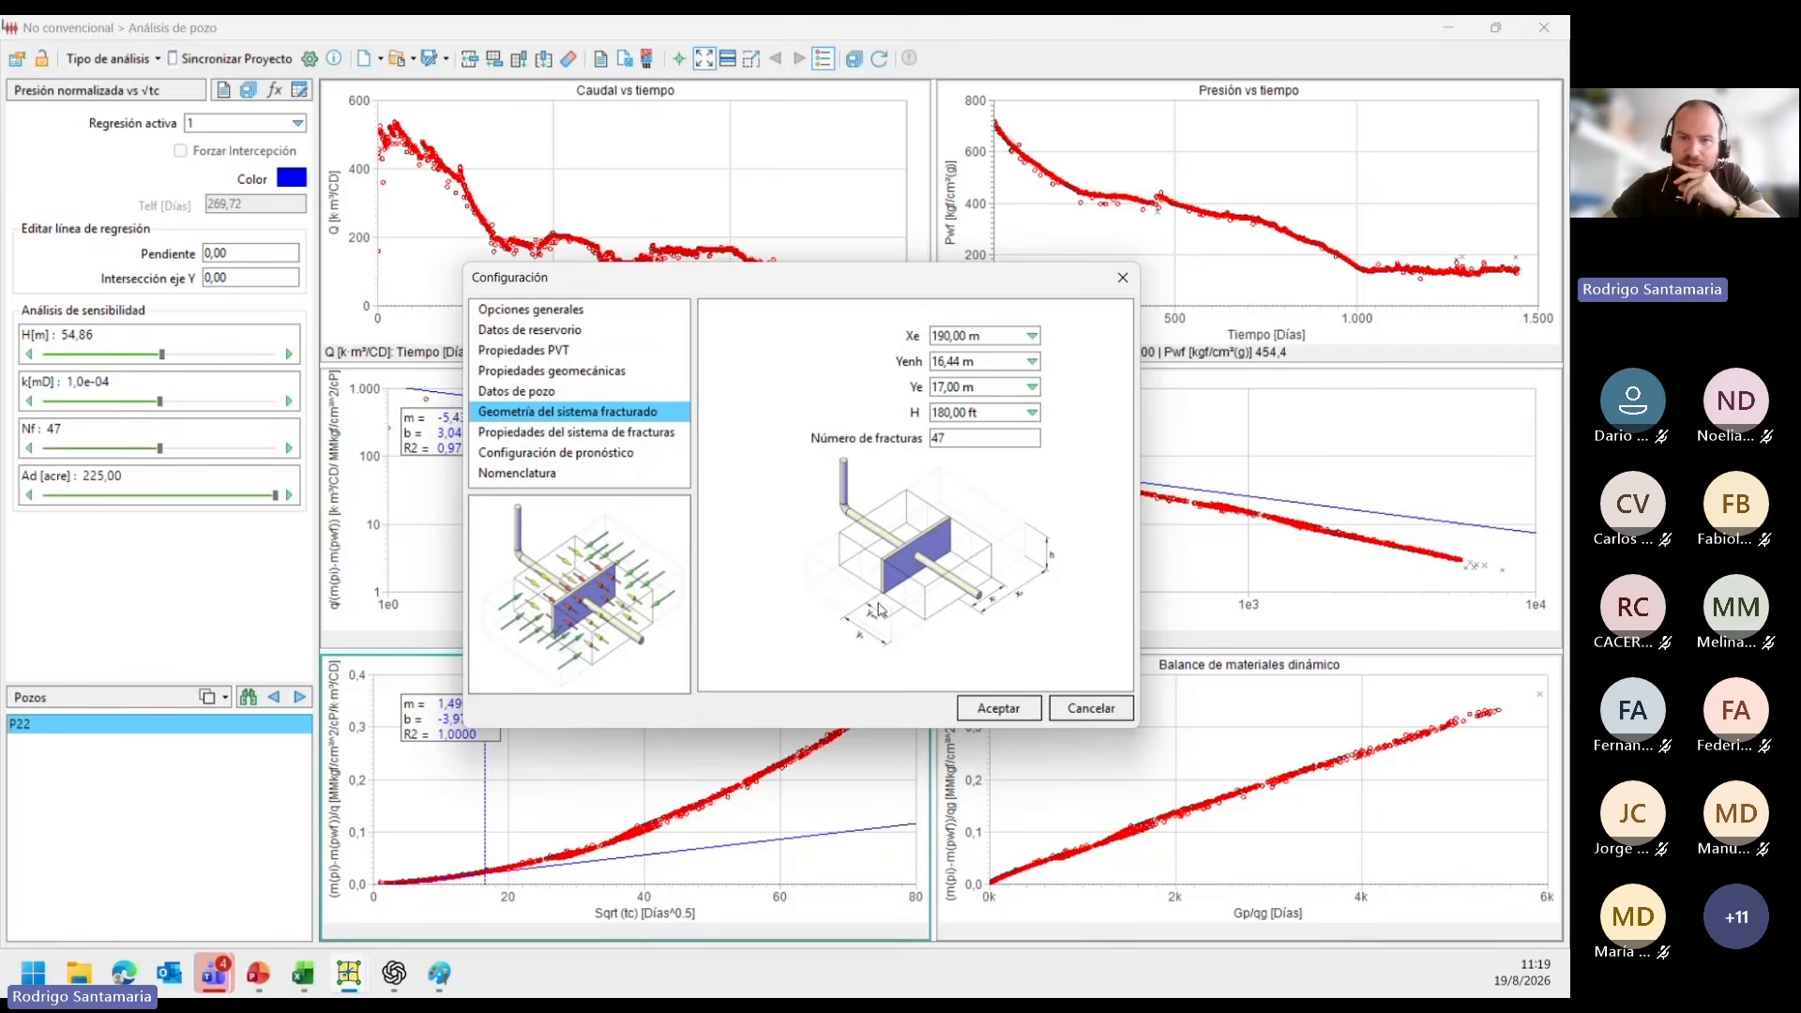
left_click(979, 365)
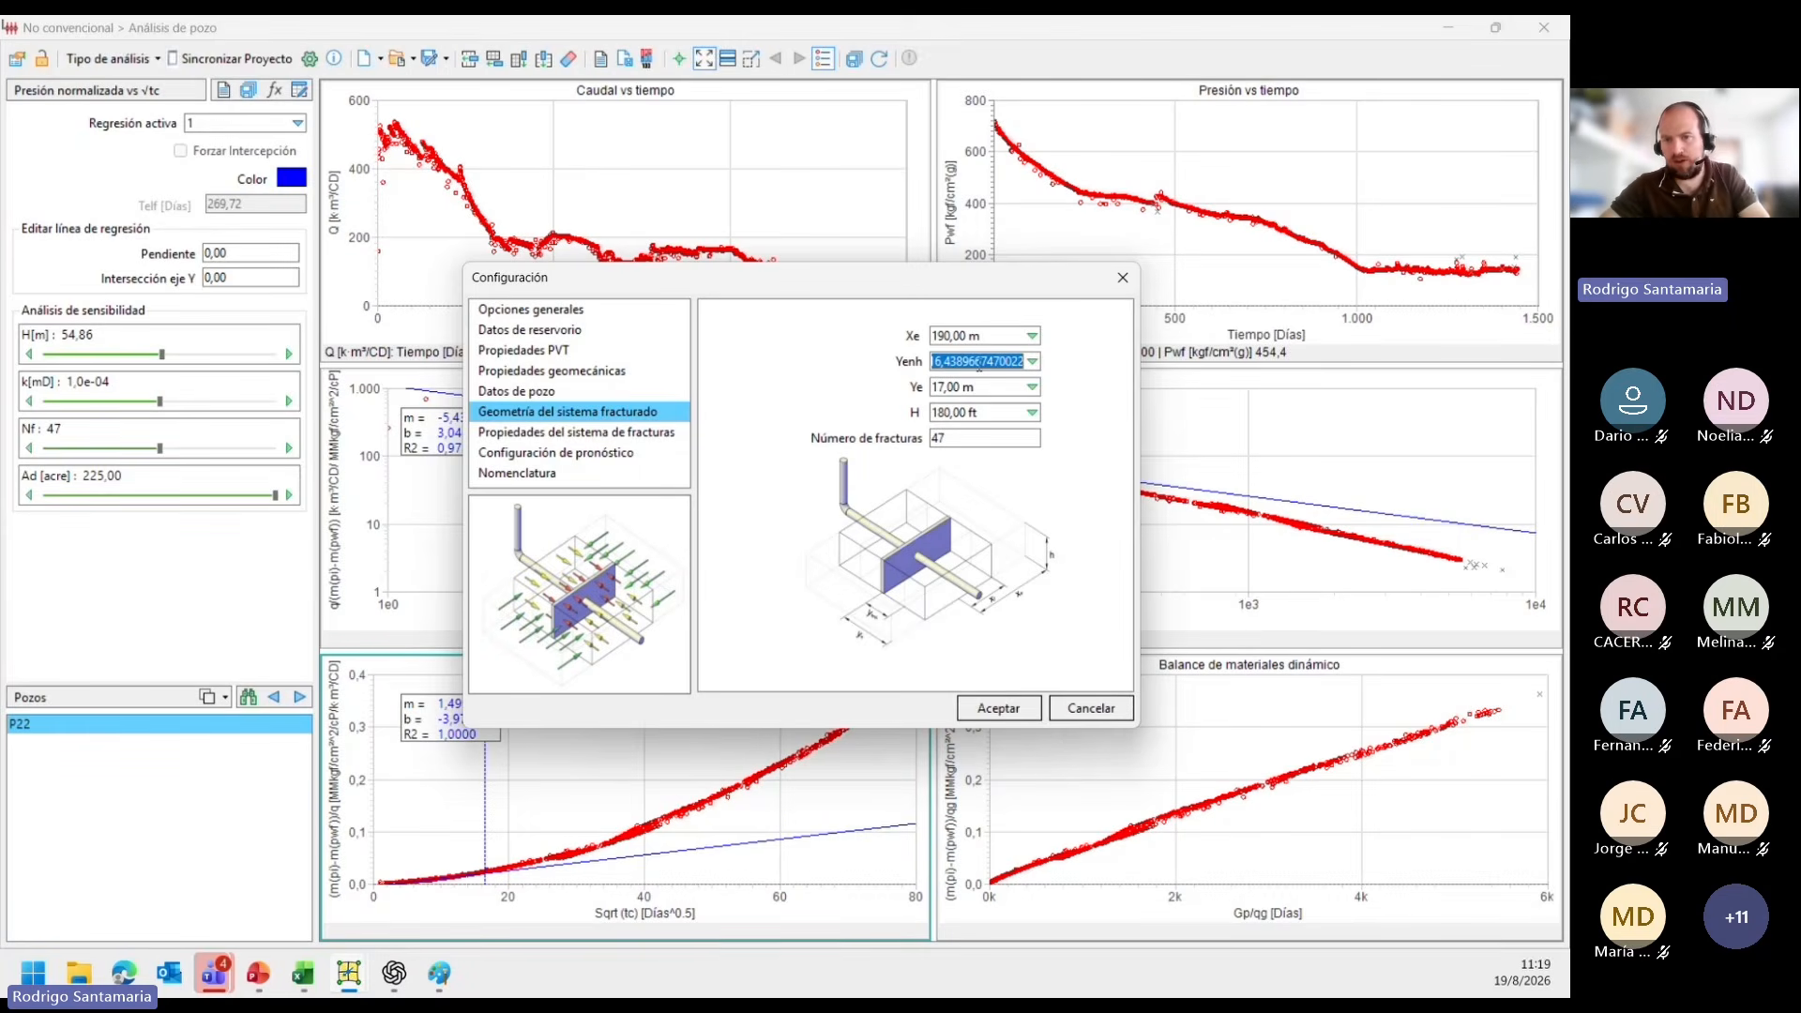
type("10")
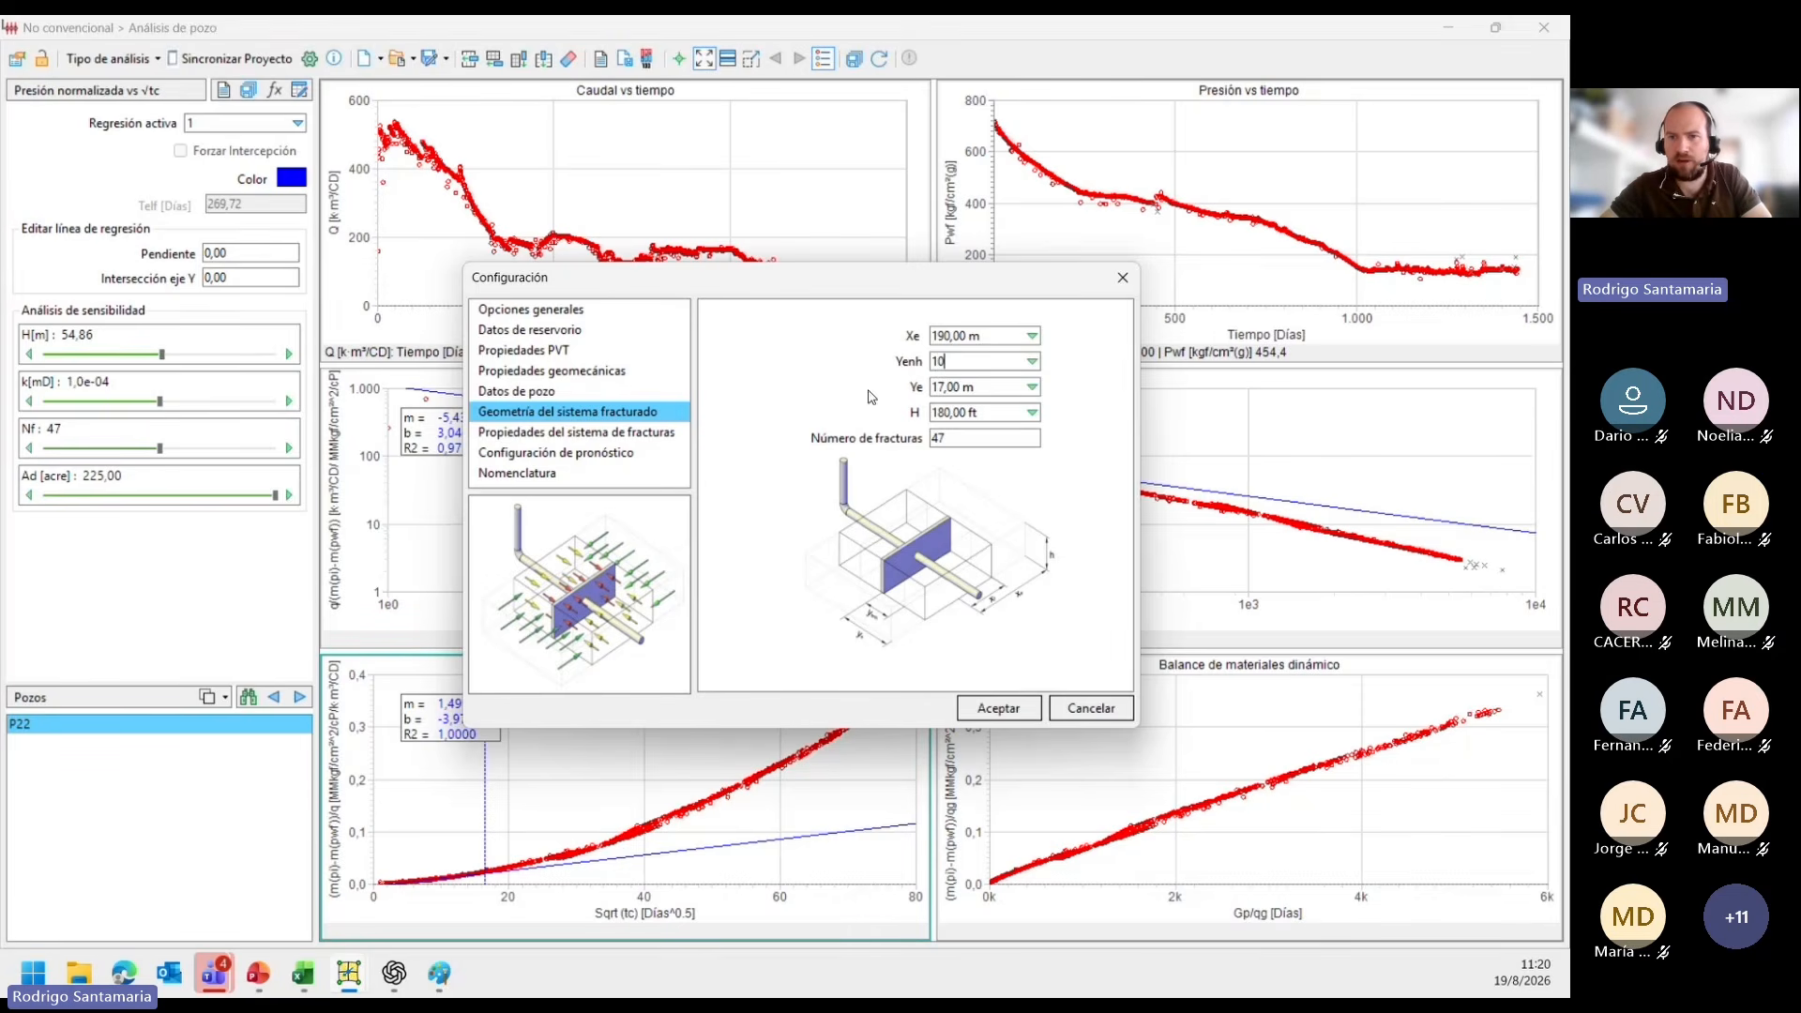
left_click(937, 408)
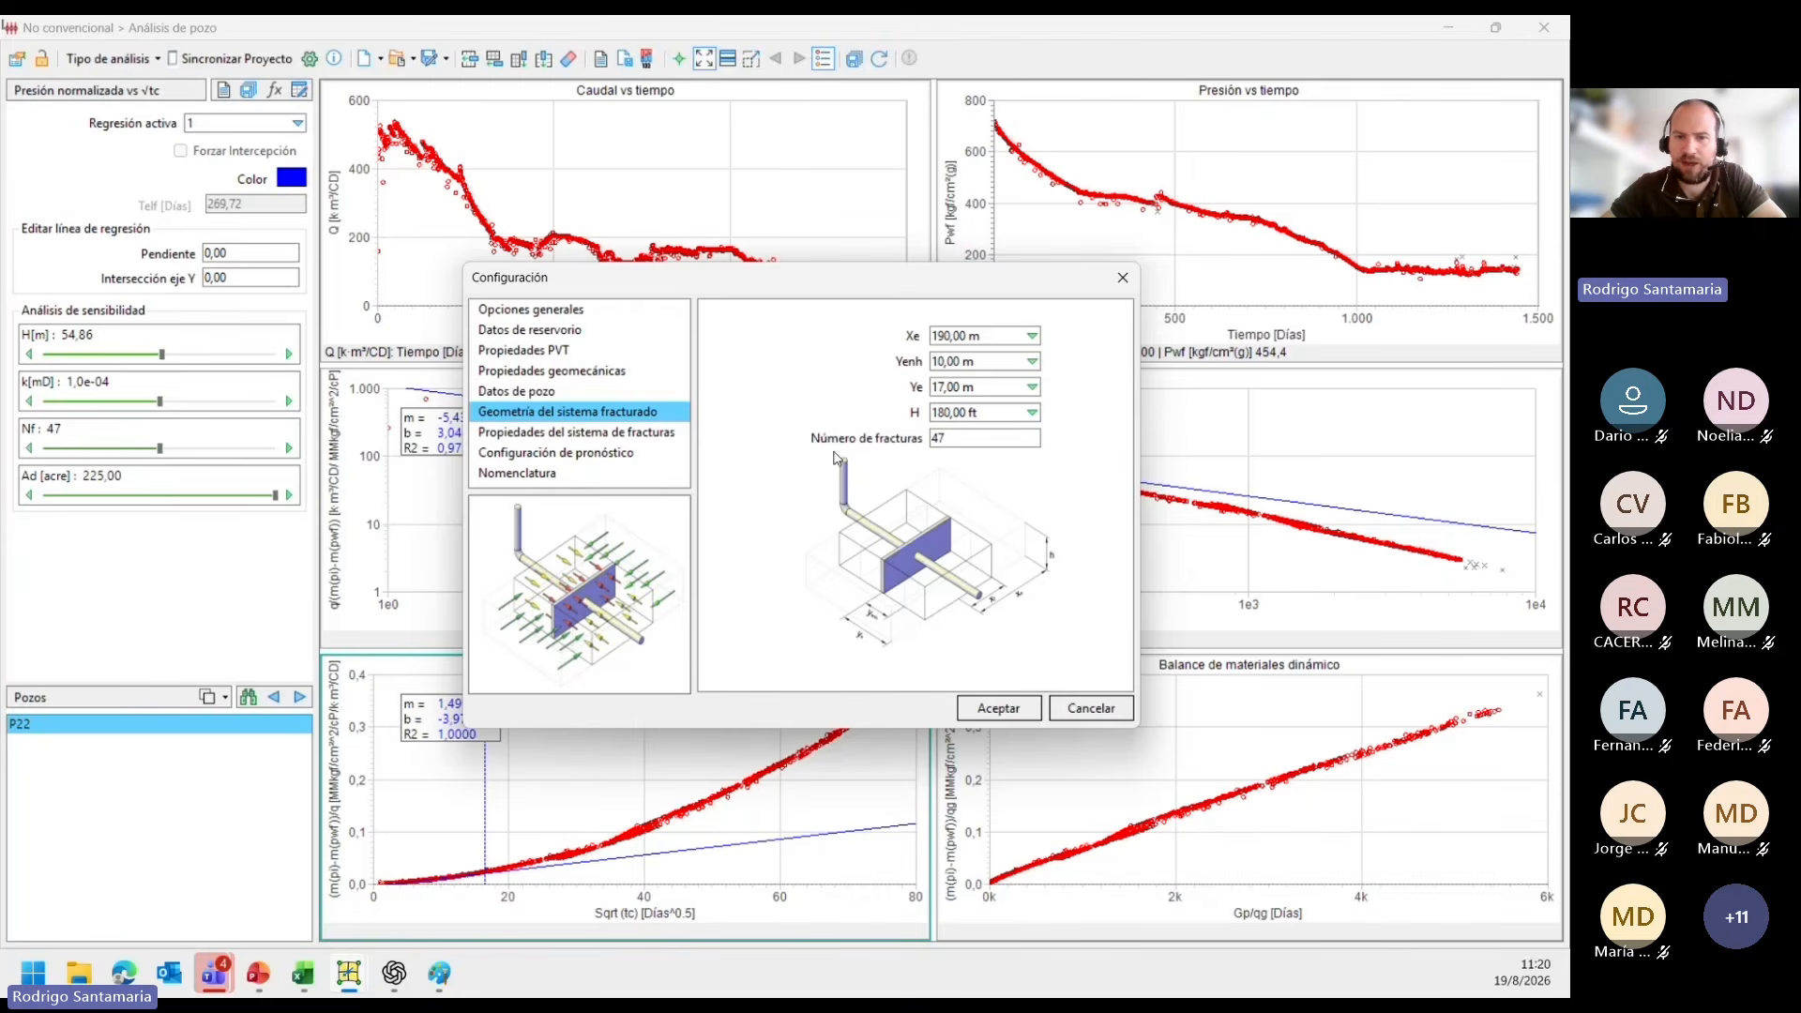
In the fracture system properties, set the stimulated zone model to Mejorado with kl of 5,0e-04 mD.
left_click(647, 436)
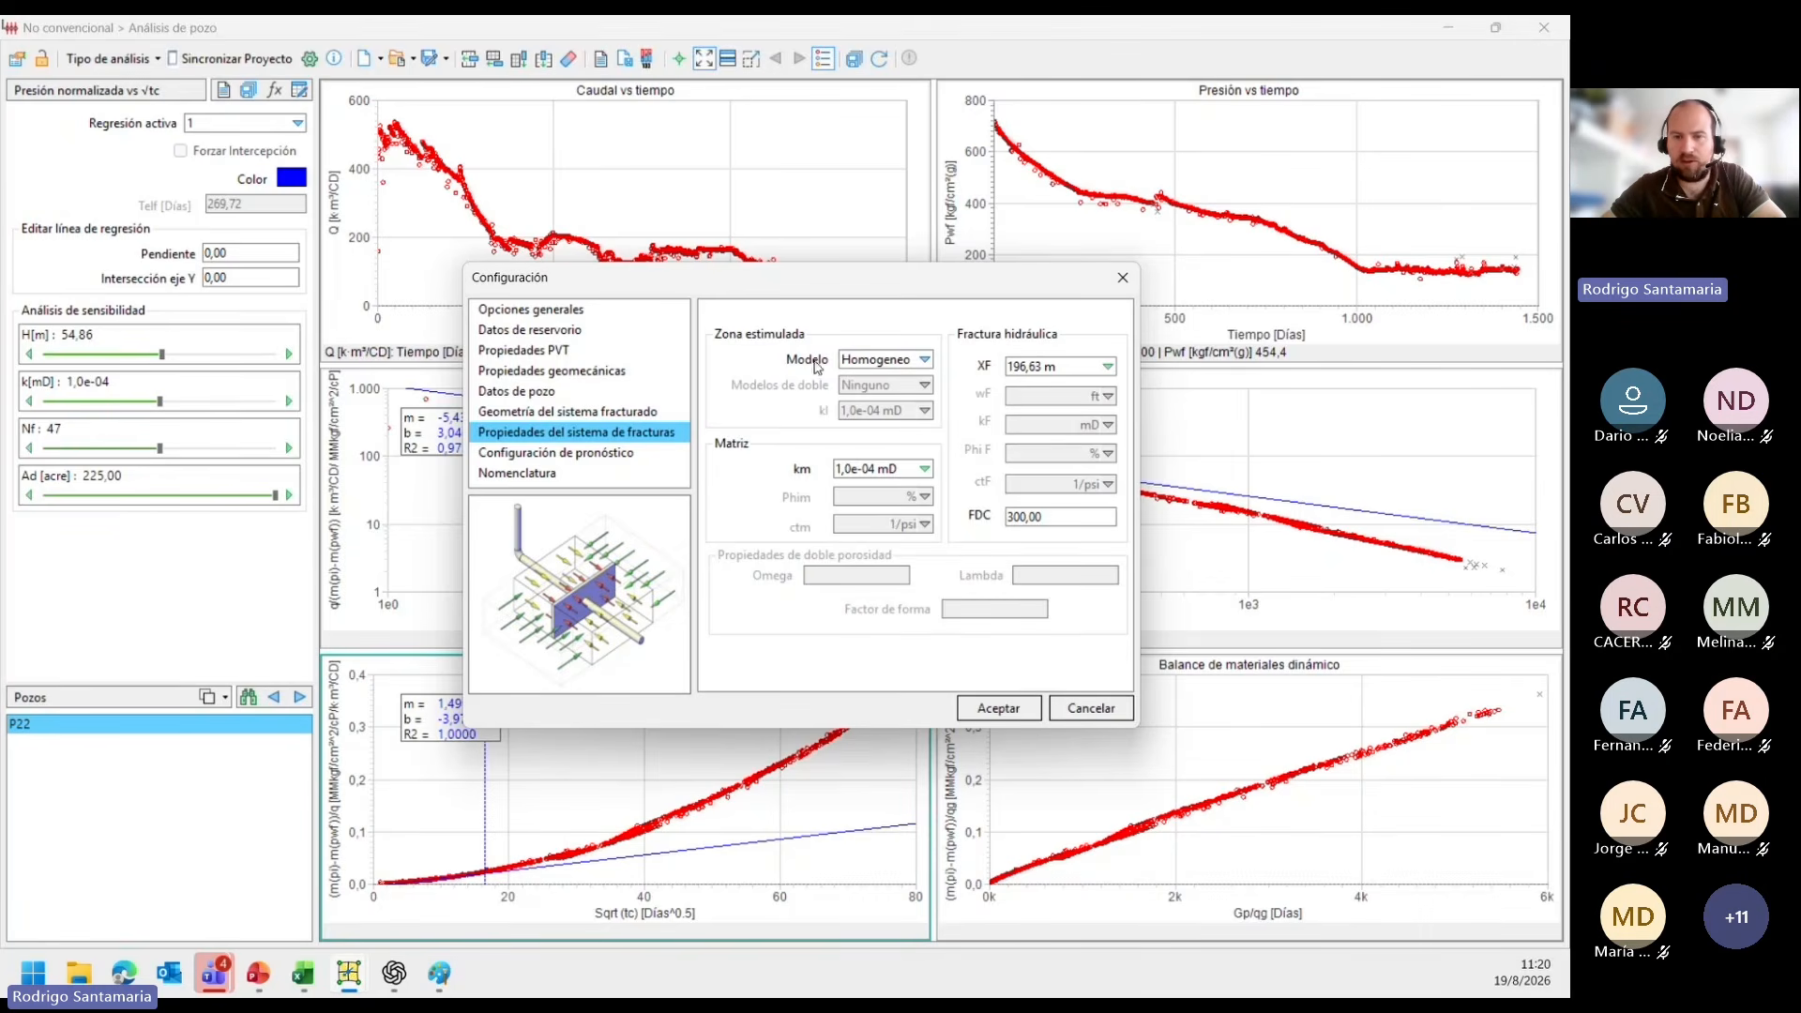
left_click(836, 481)
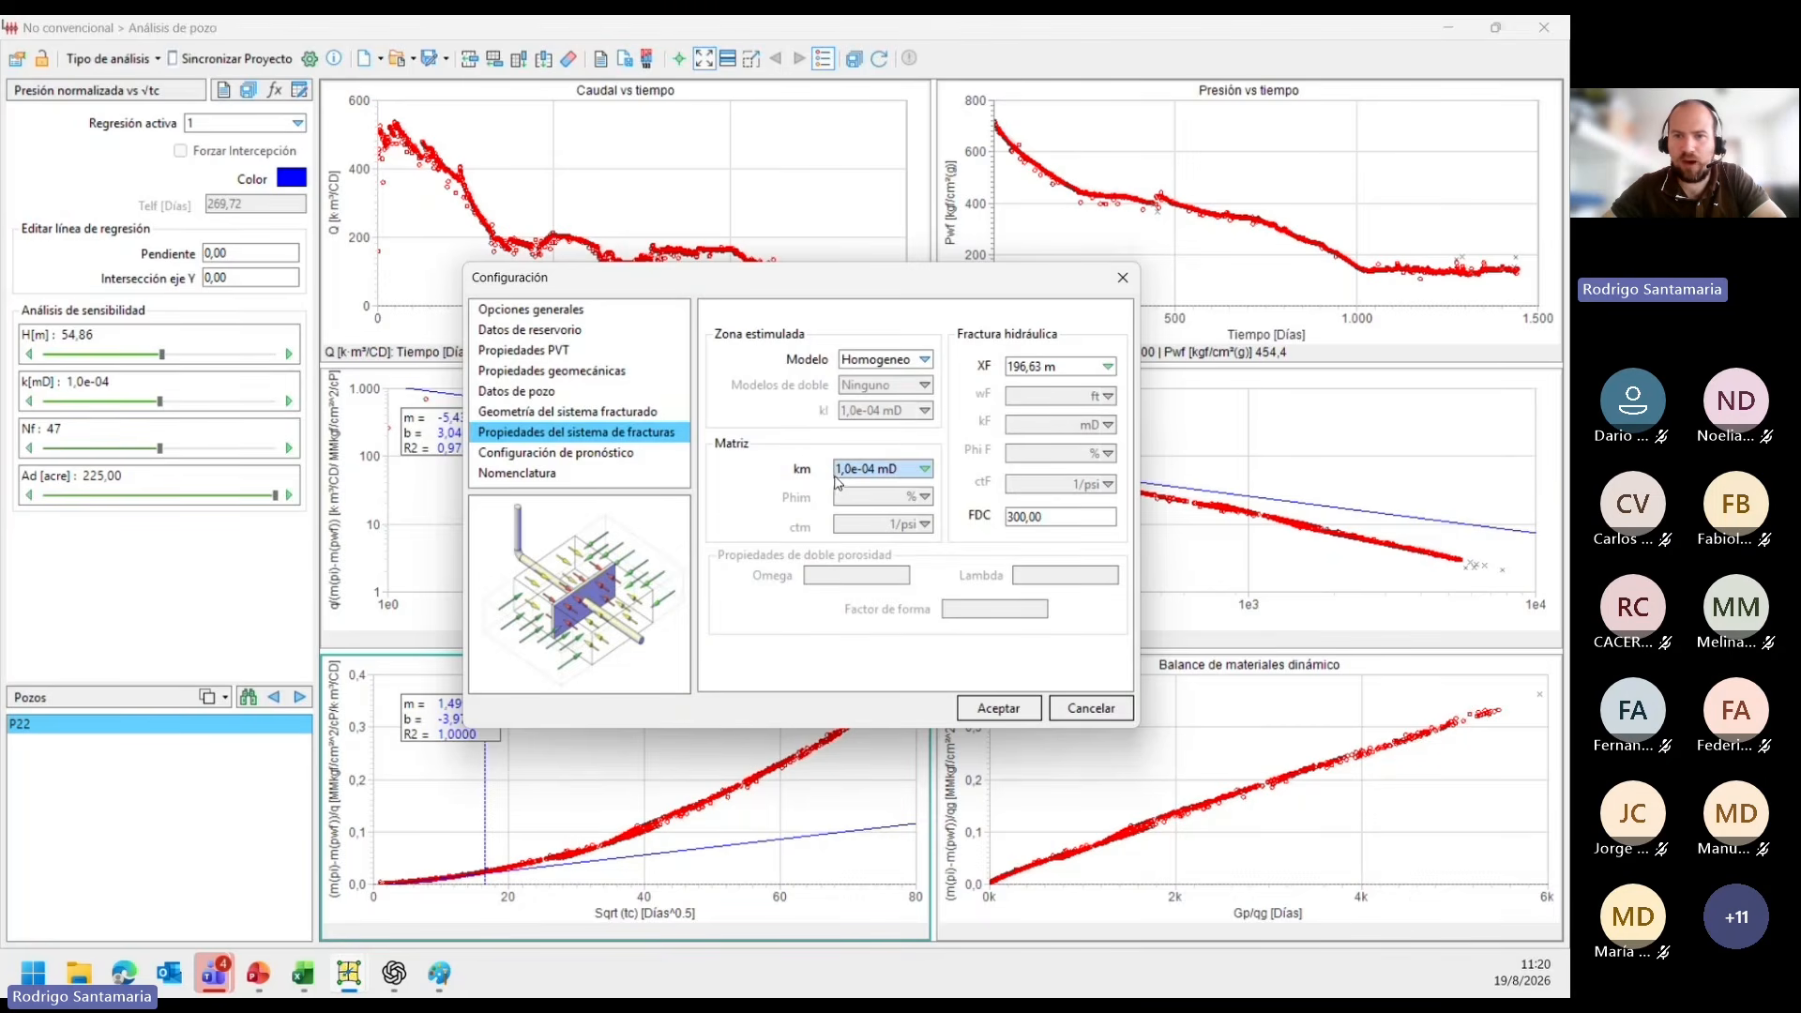
left_click(894, 460)
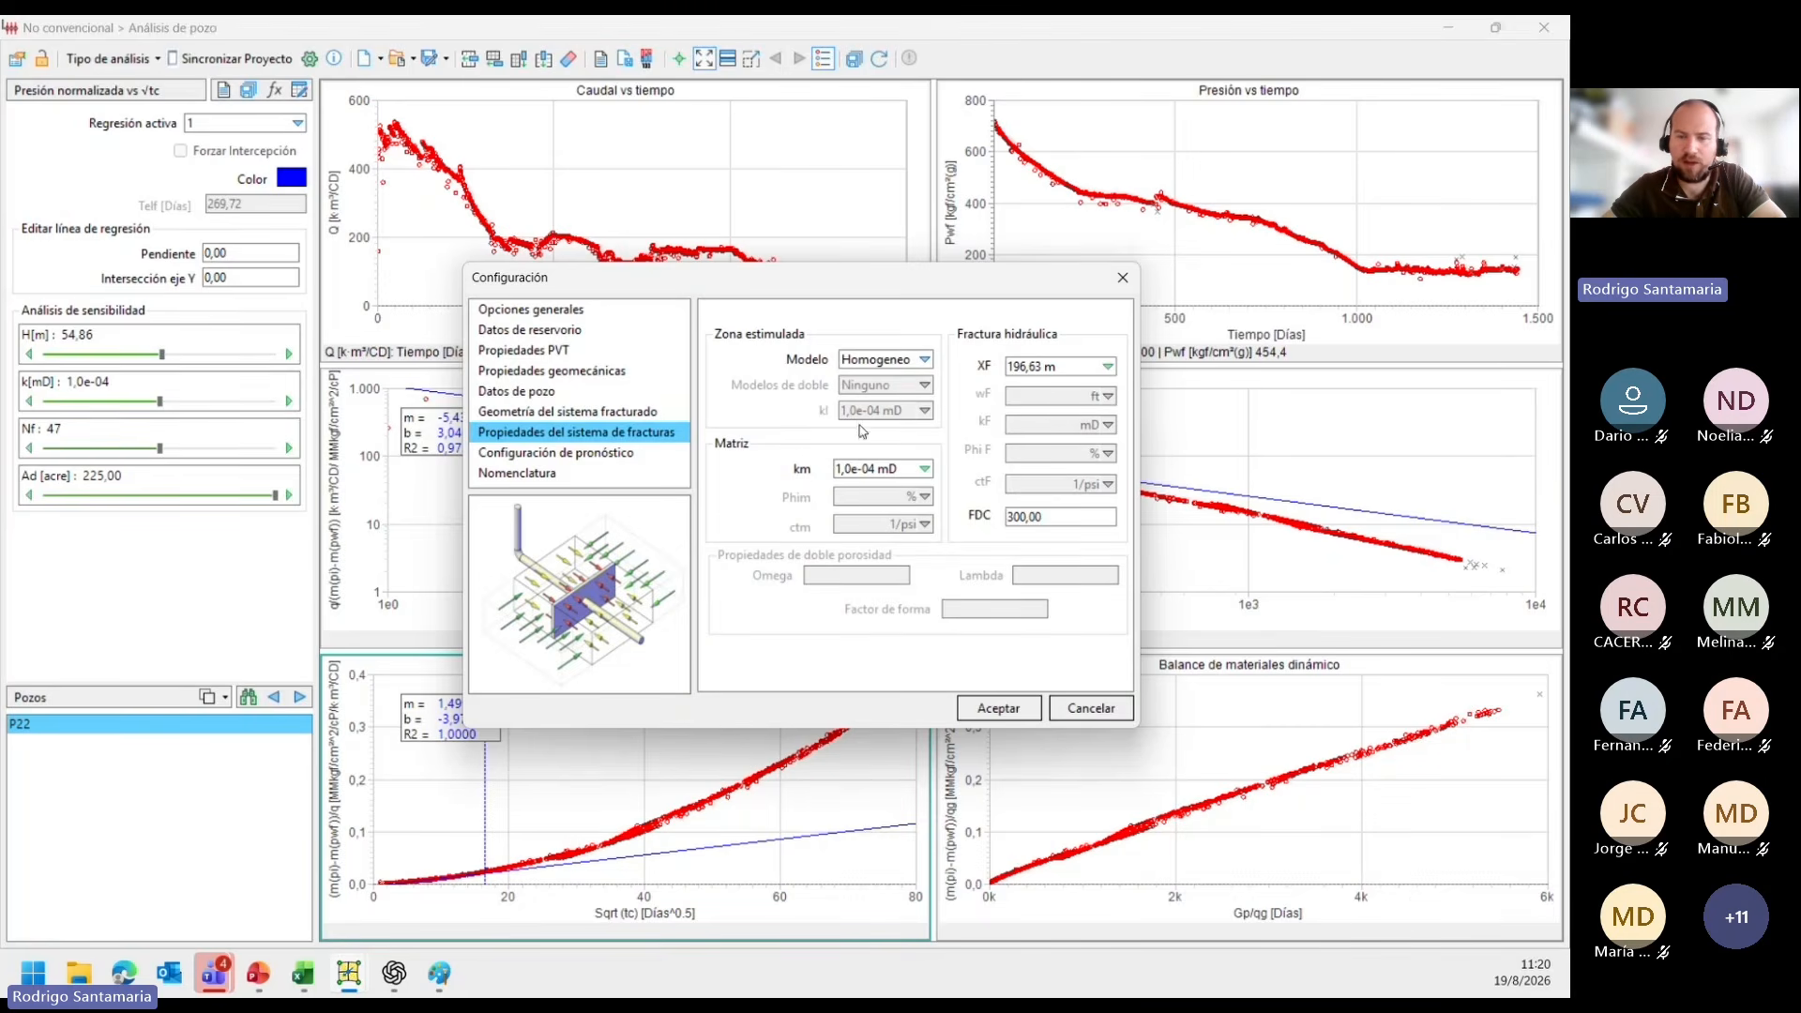
left_click(868, 362)
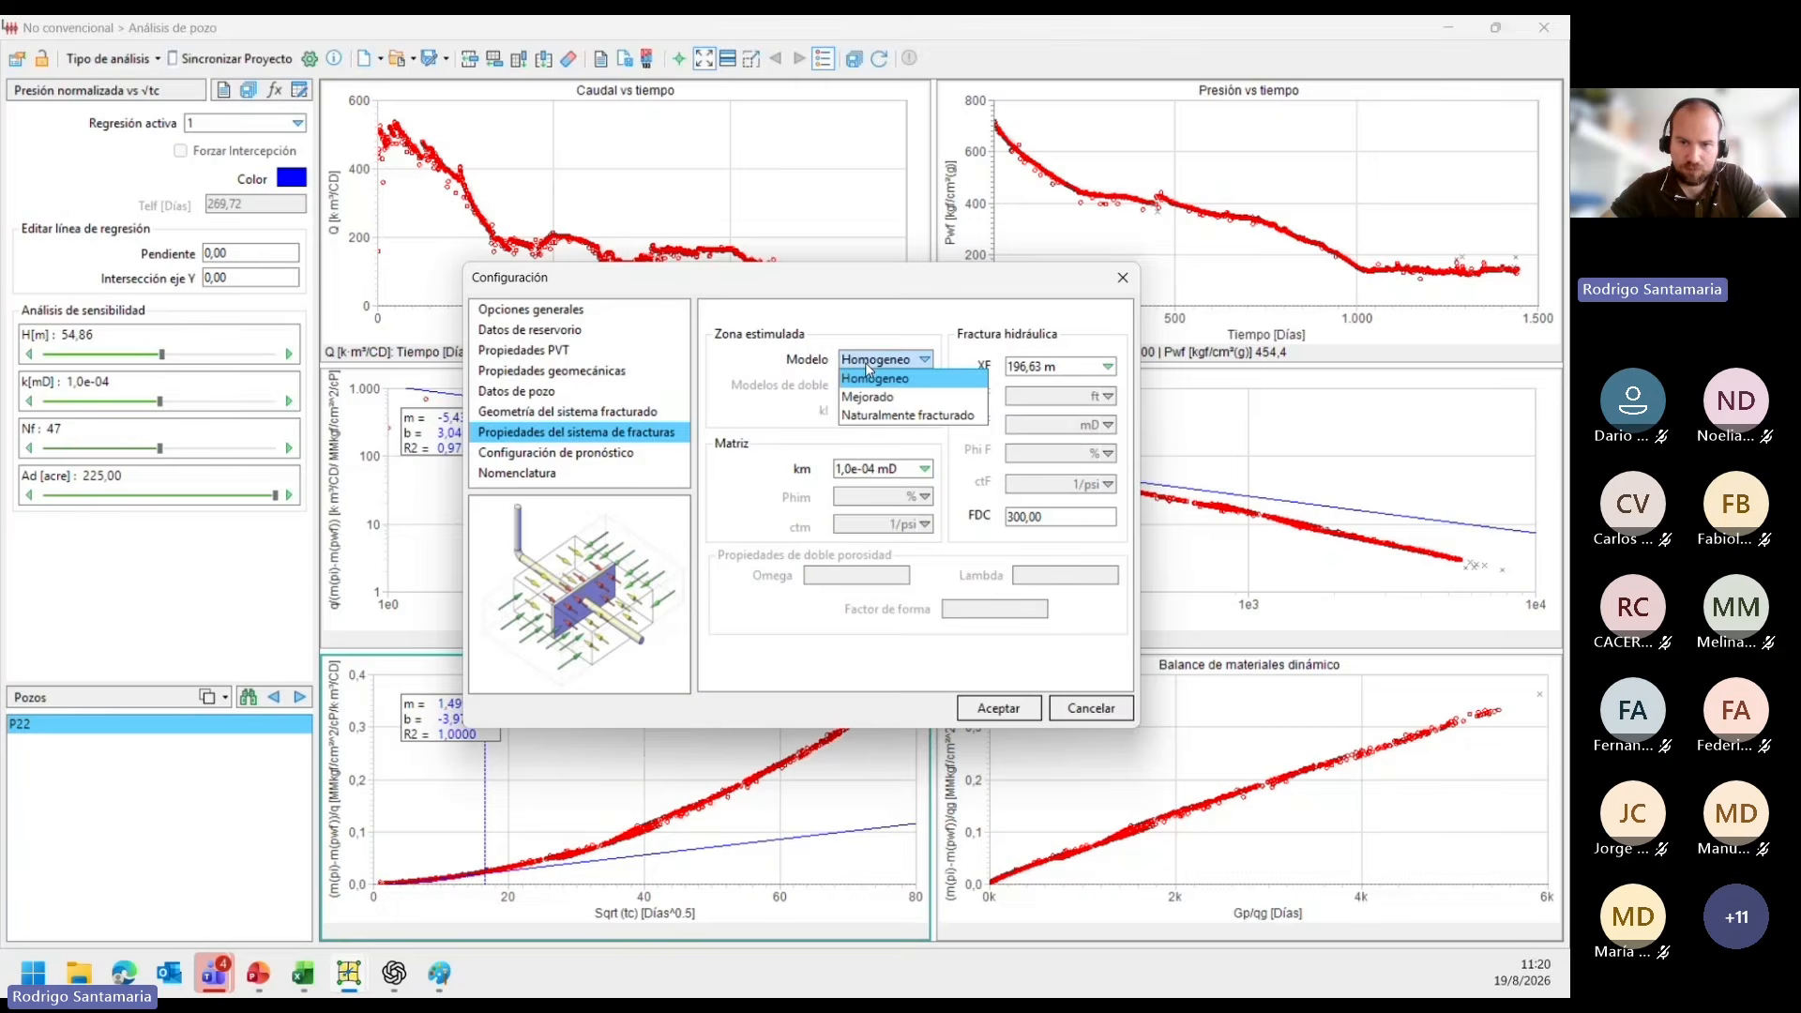
left_click(872, 398)
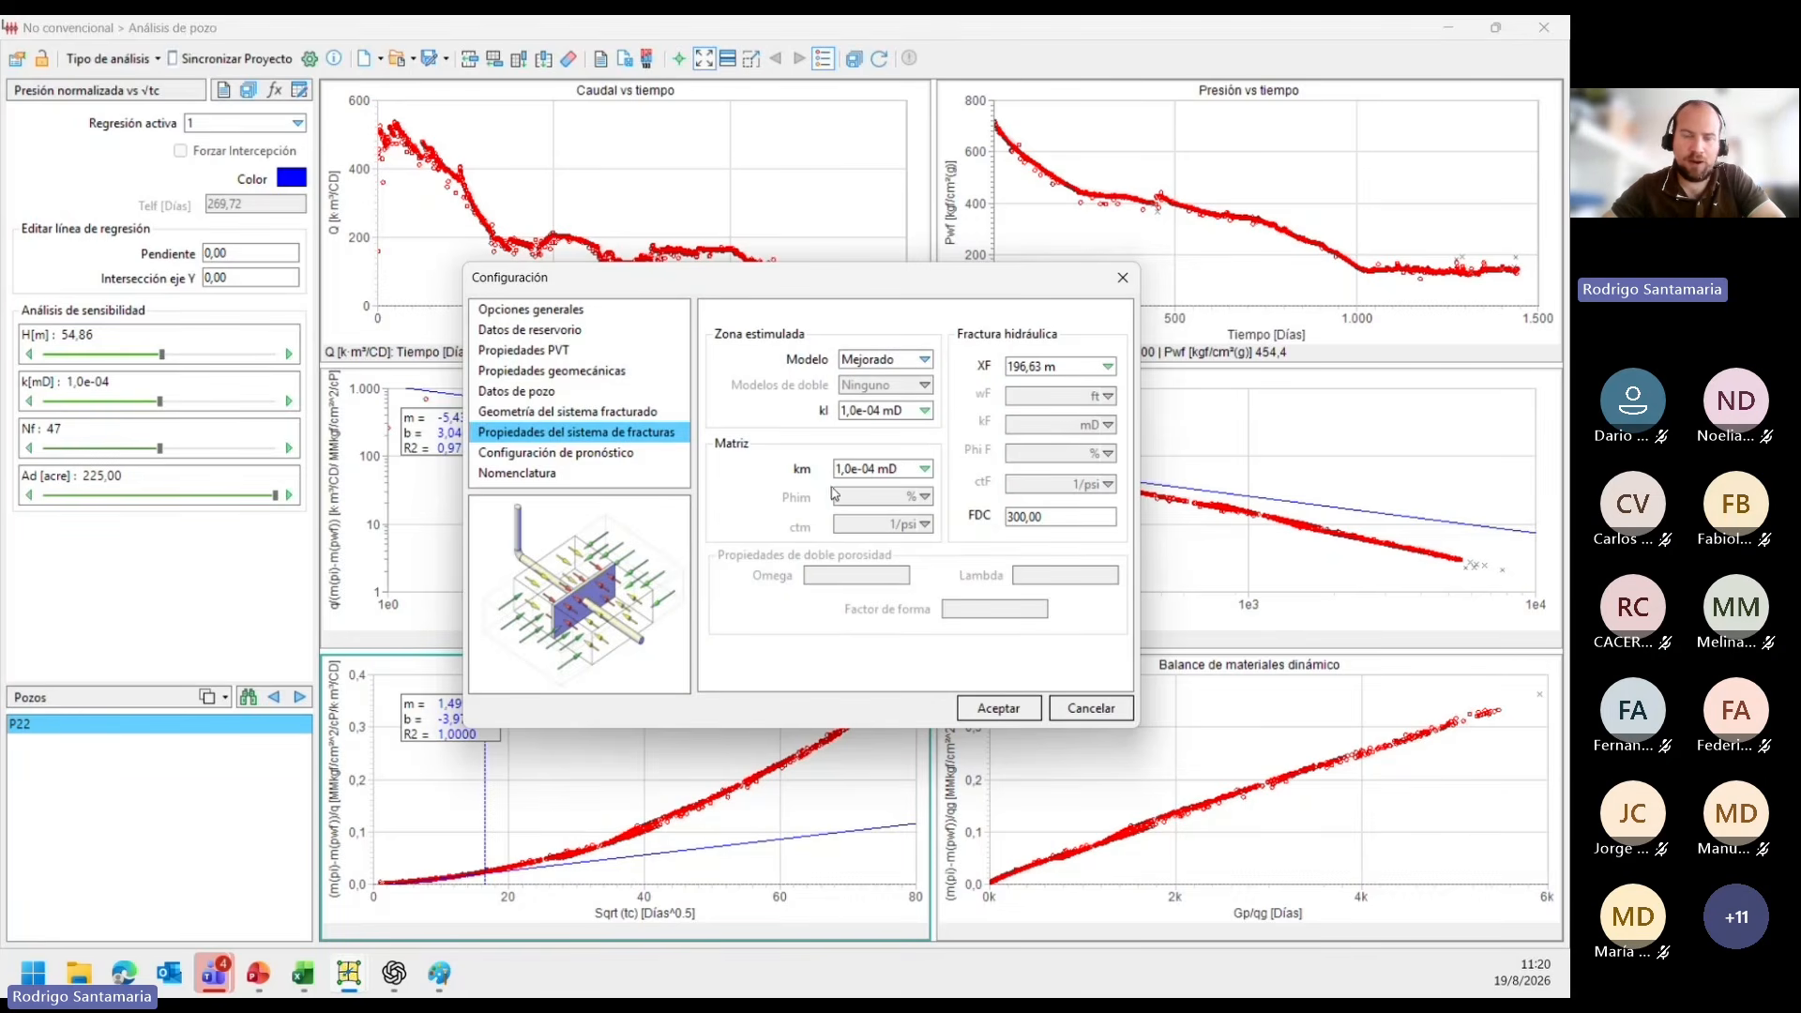
left_click(858, 411)
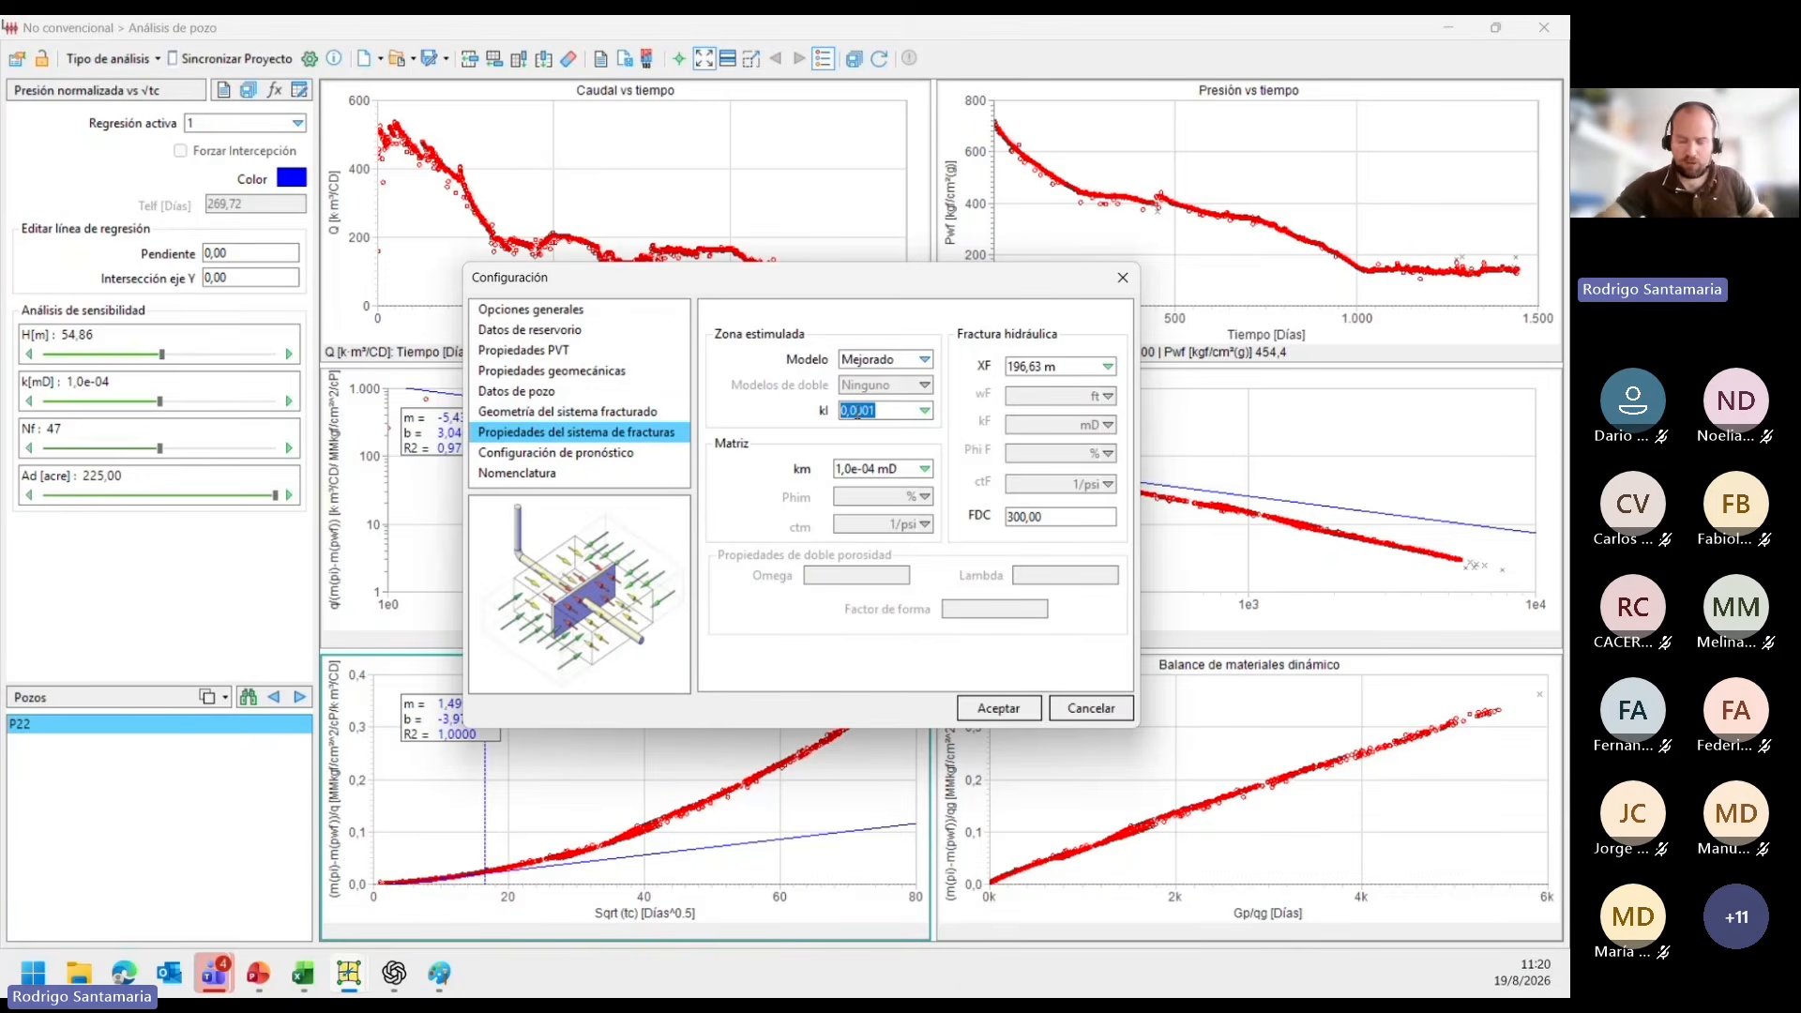
type("5e-4")
key("Return")
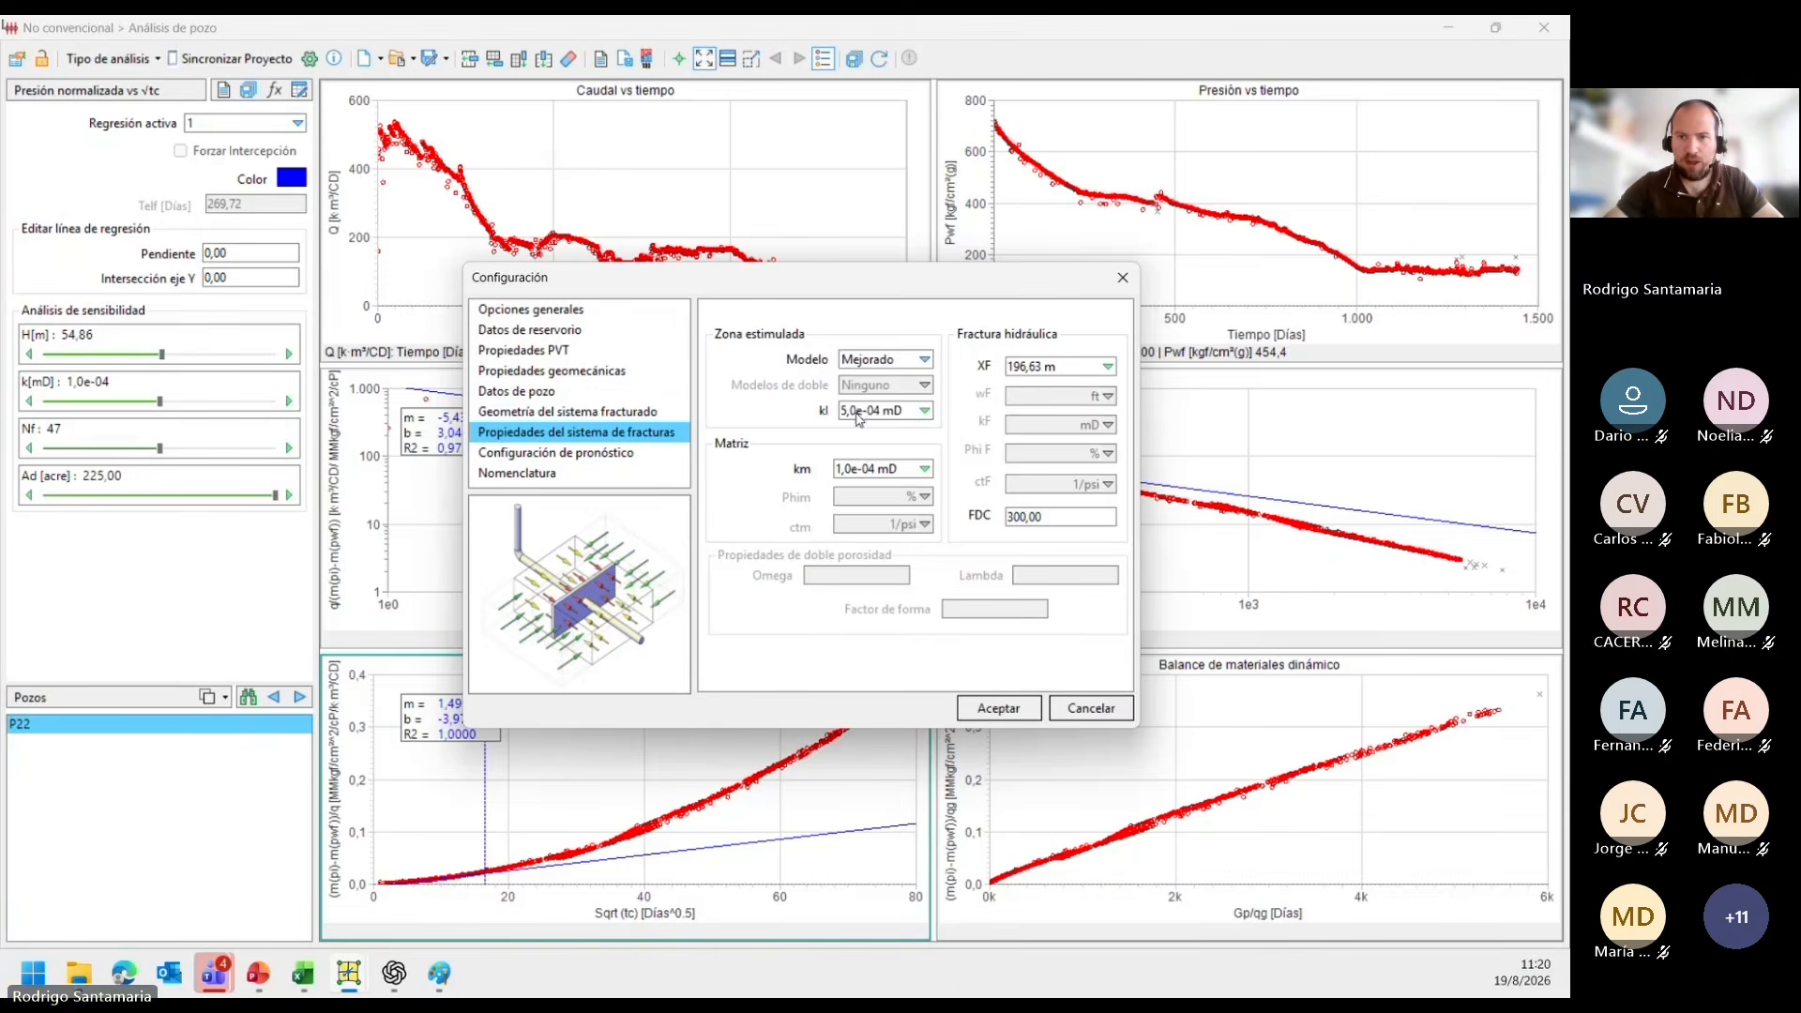
Set the matrix km to 5,0e-05 mD and the hydraulic fracture XF to 150 m, and accept the configuration.
left_click(885, 465)
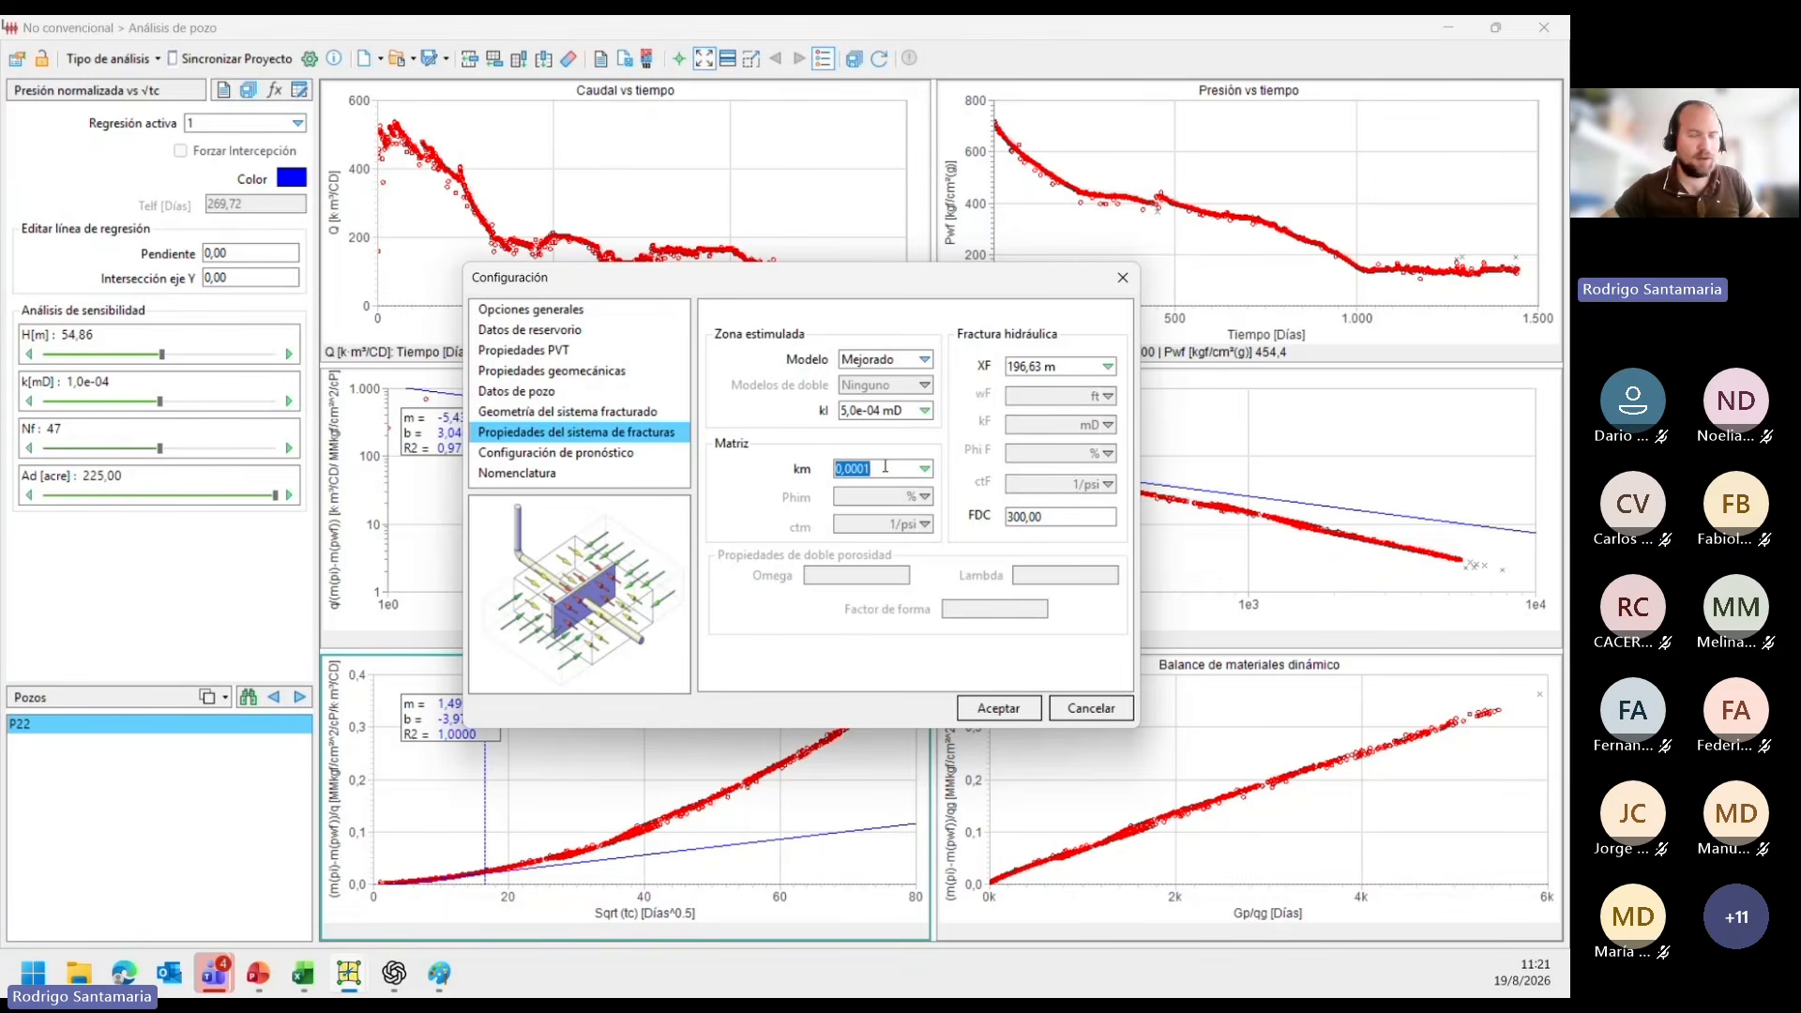
type("5e-5")
key("Return")
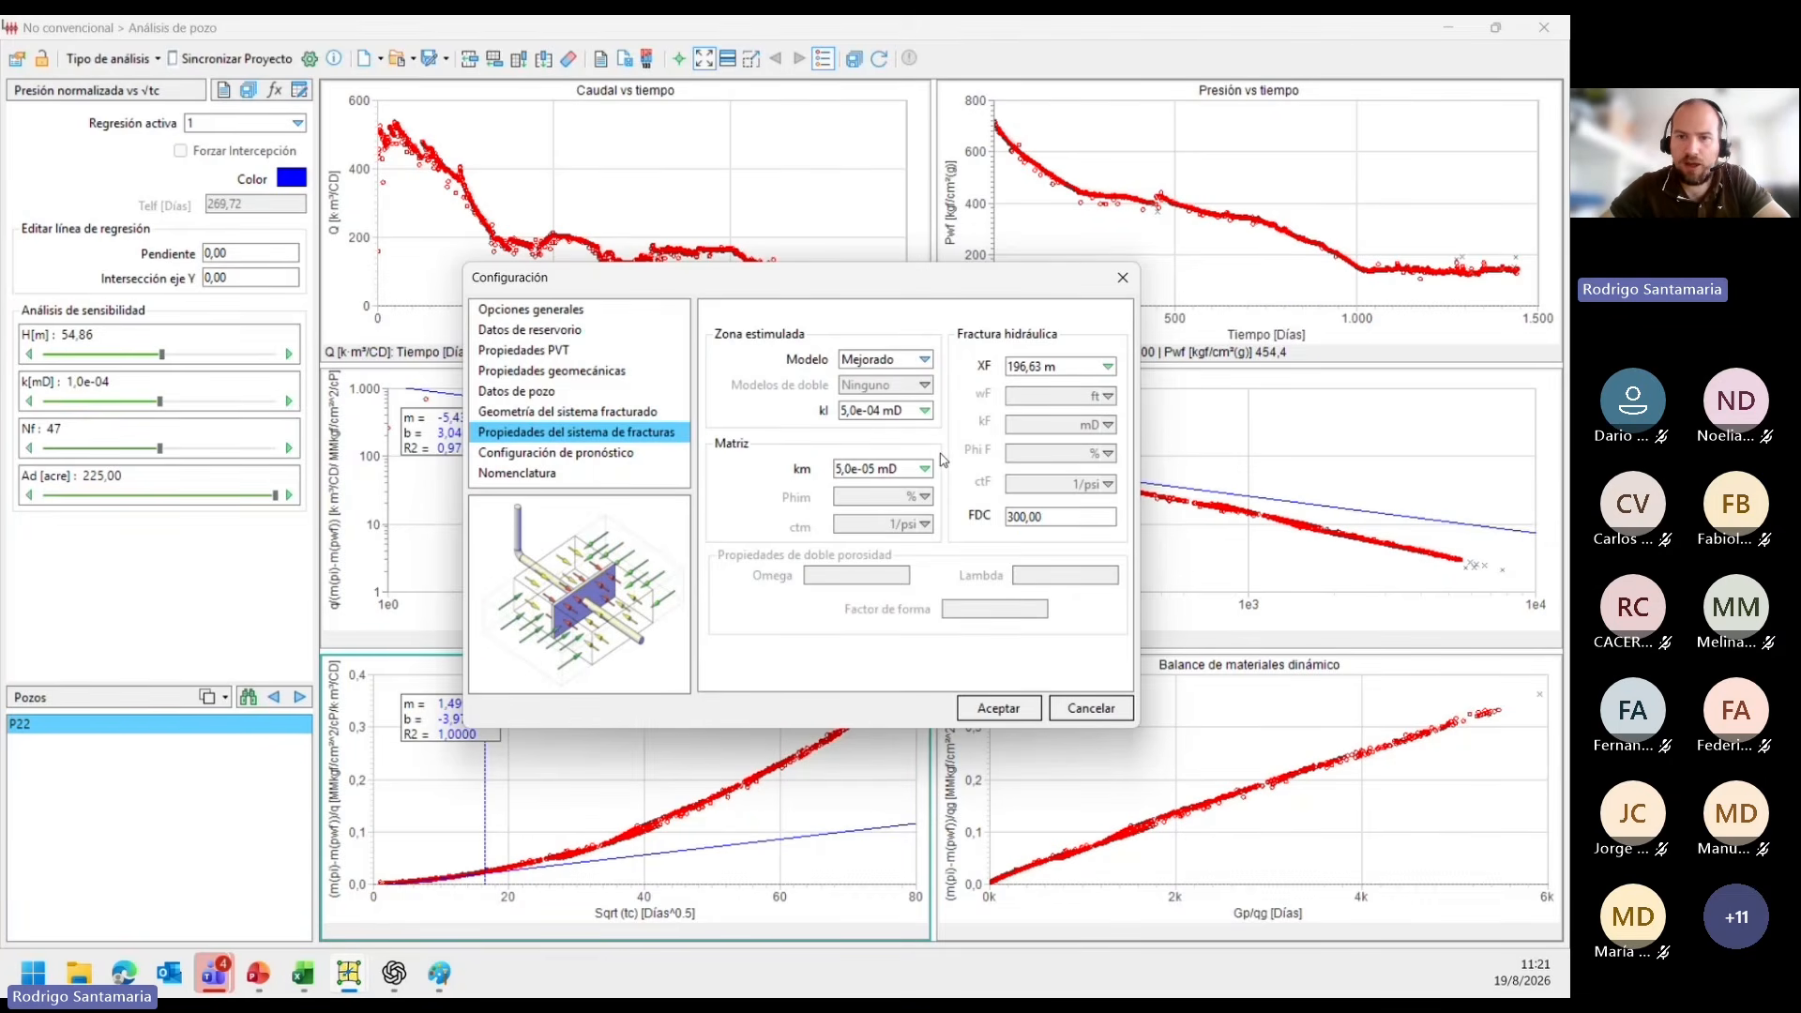
left_click(1058, 364)
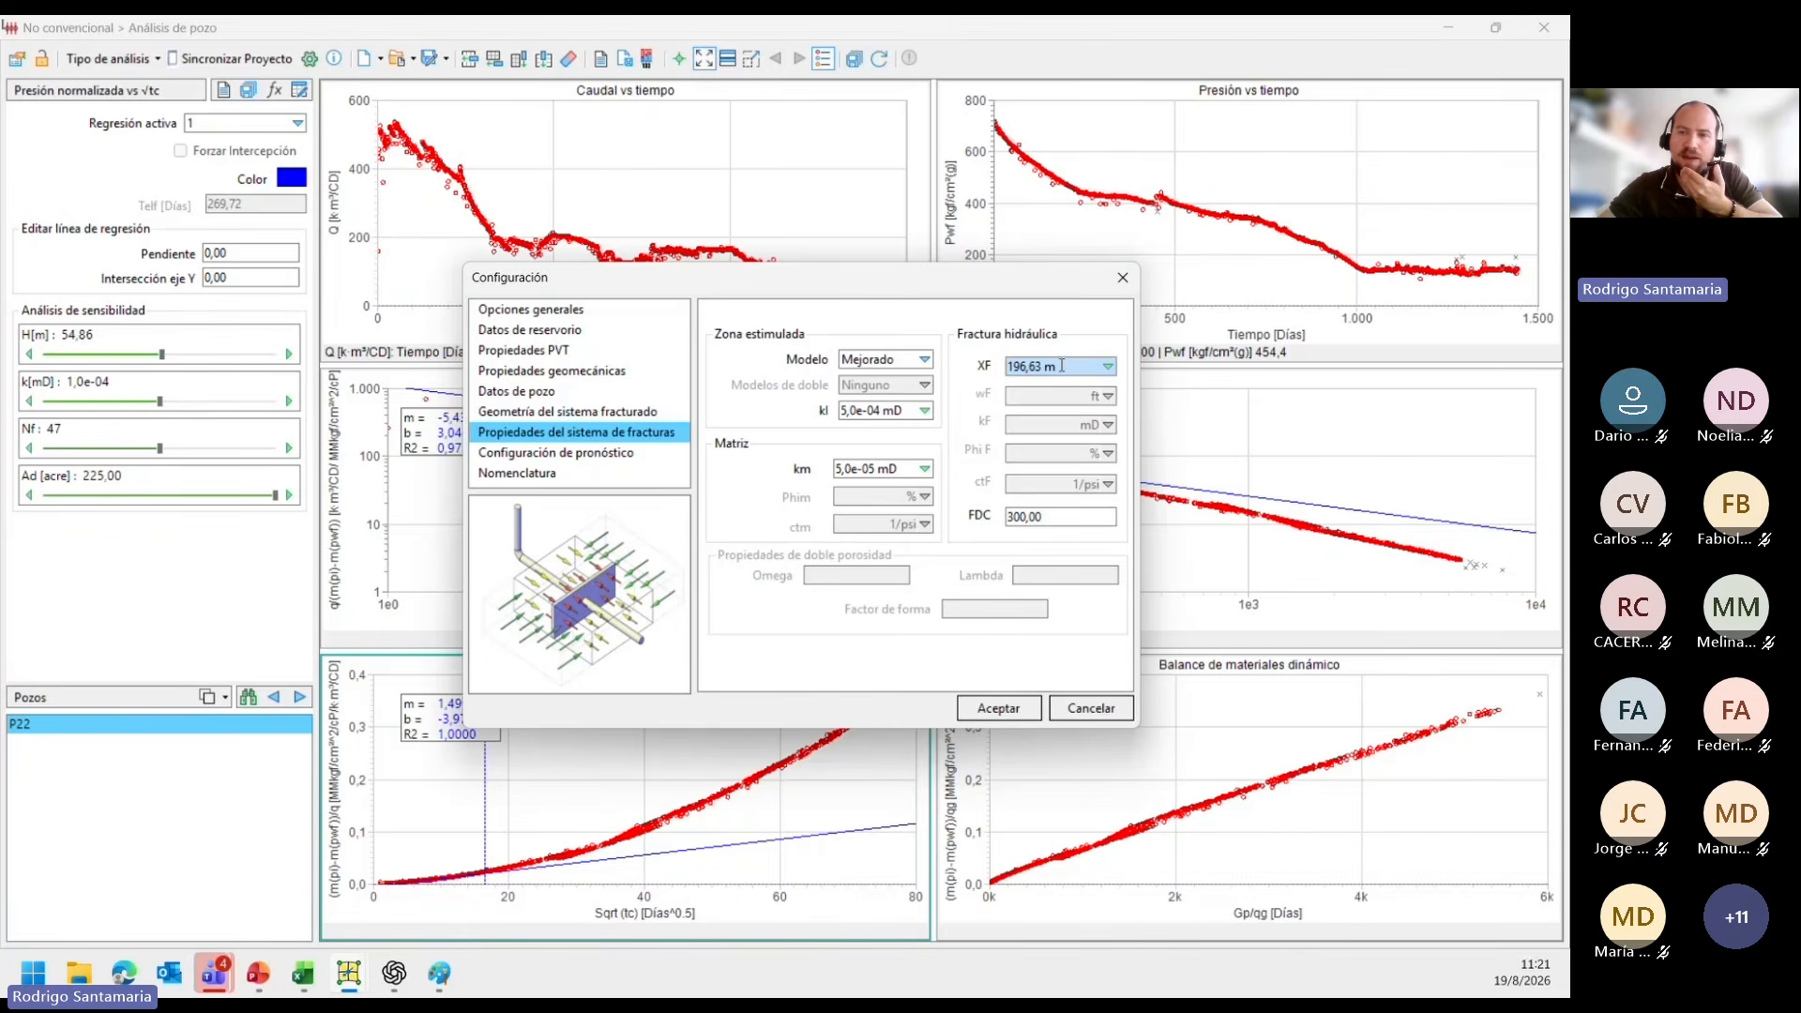
left_click(1057, 365)
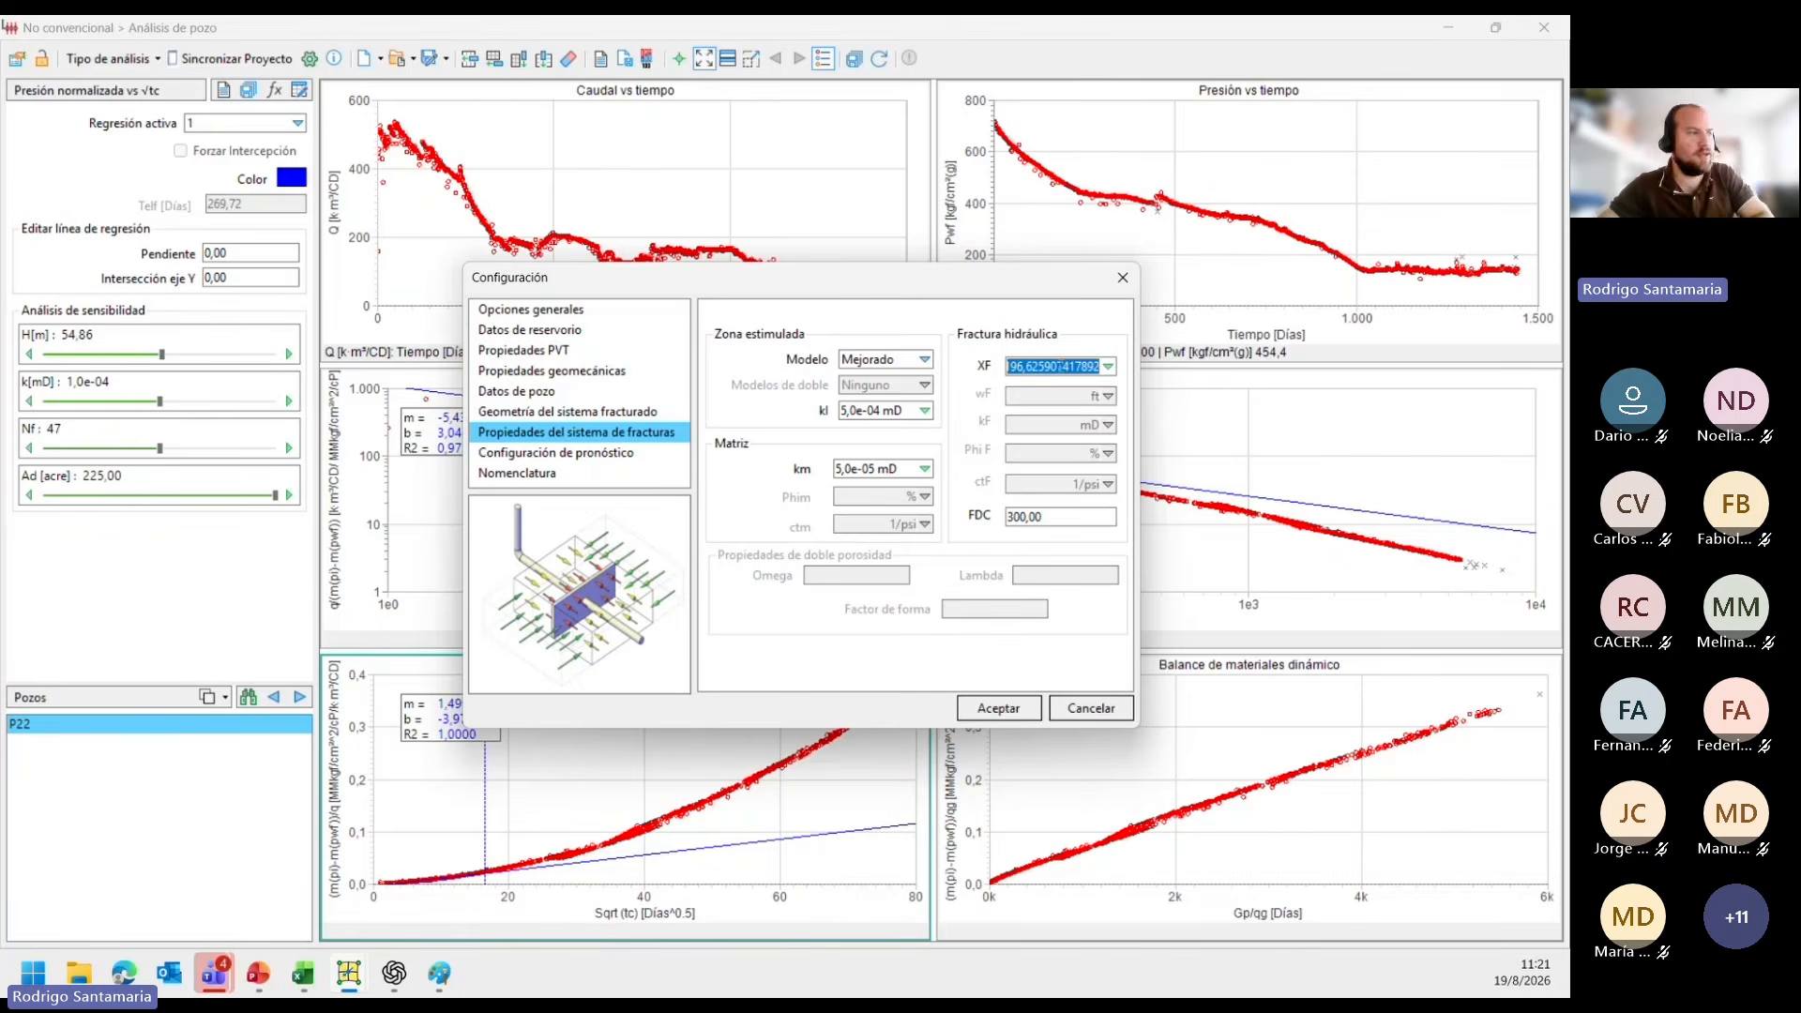
type("150")
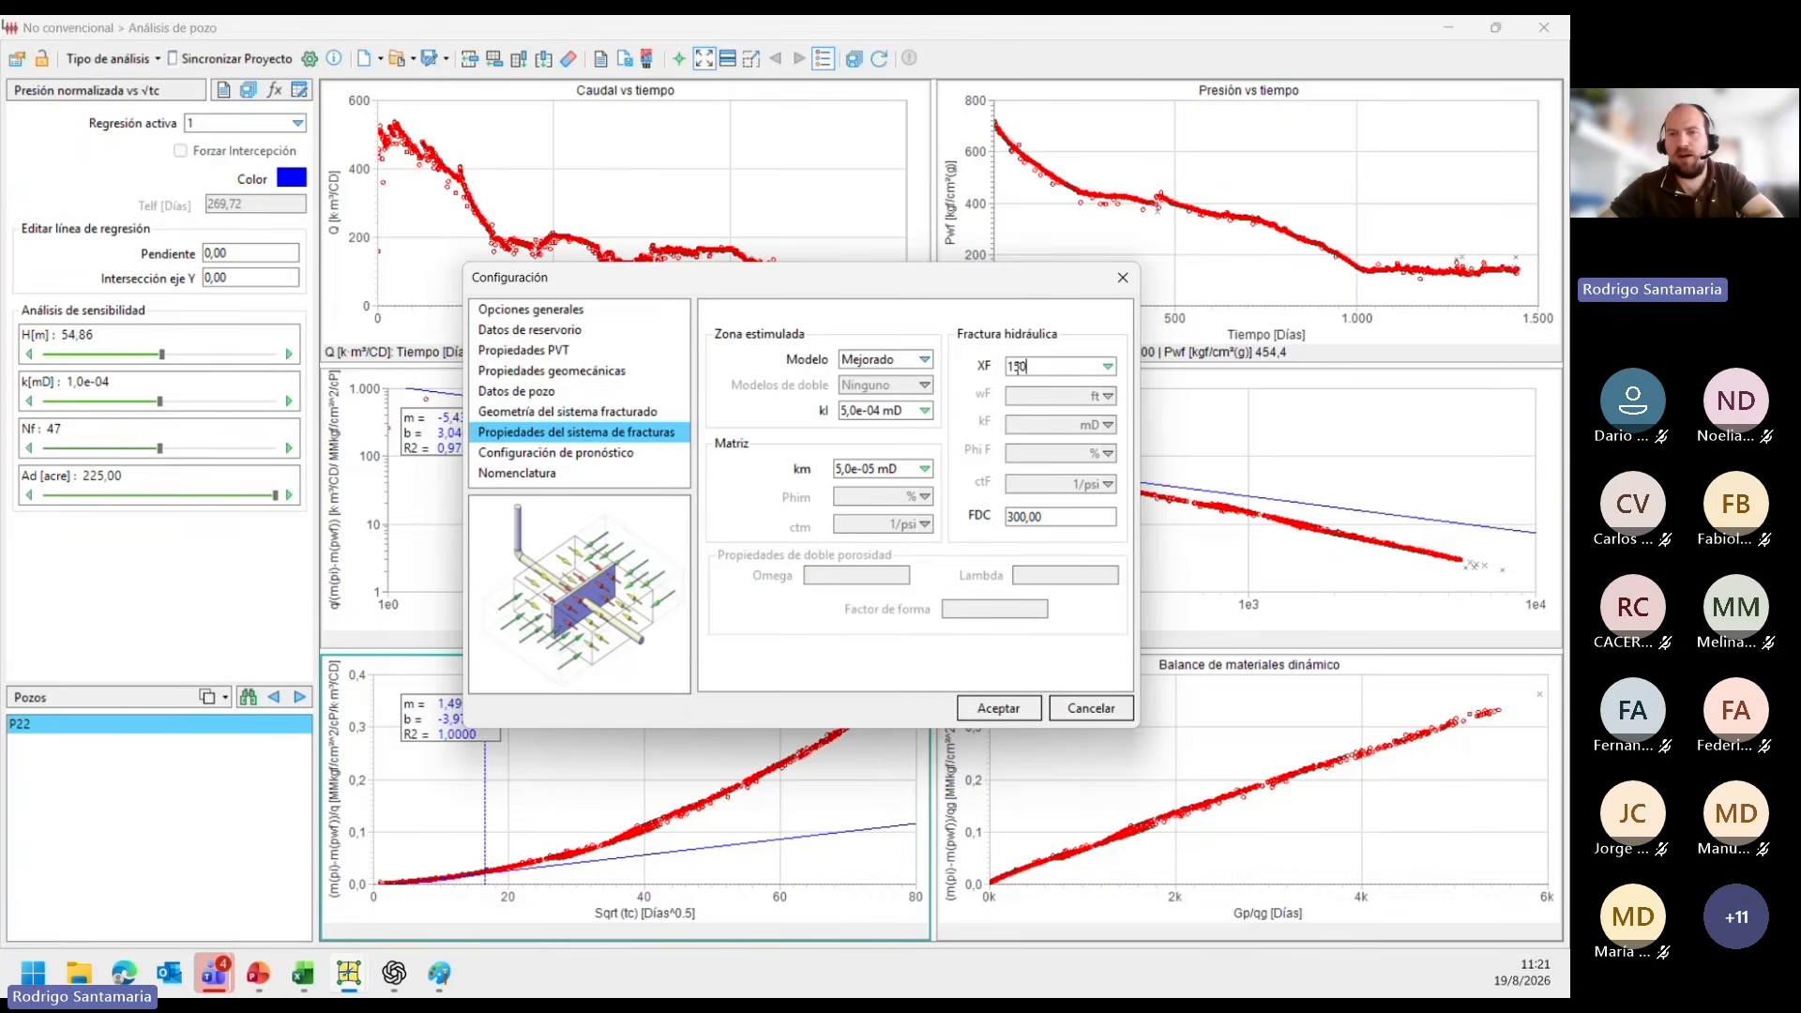
left_click(1035, 349)
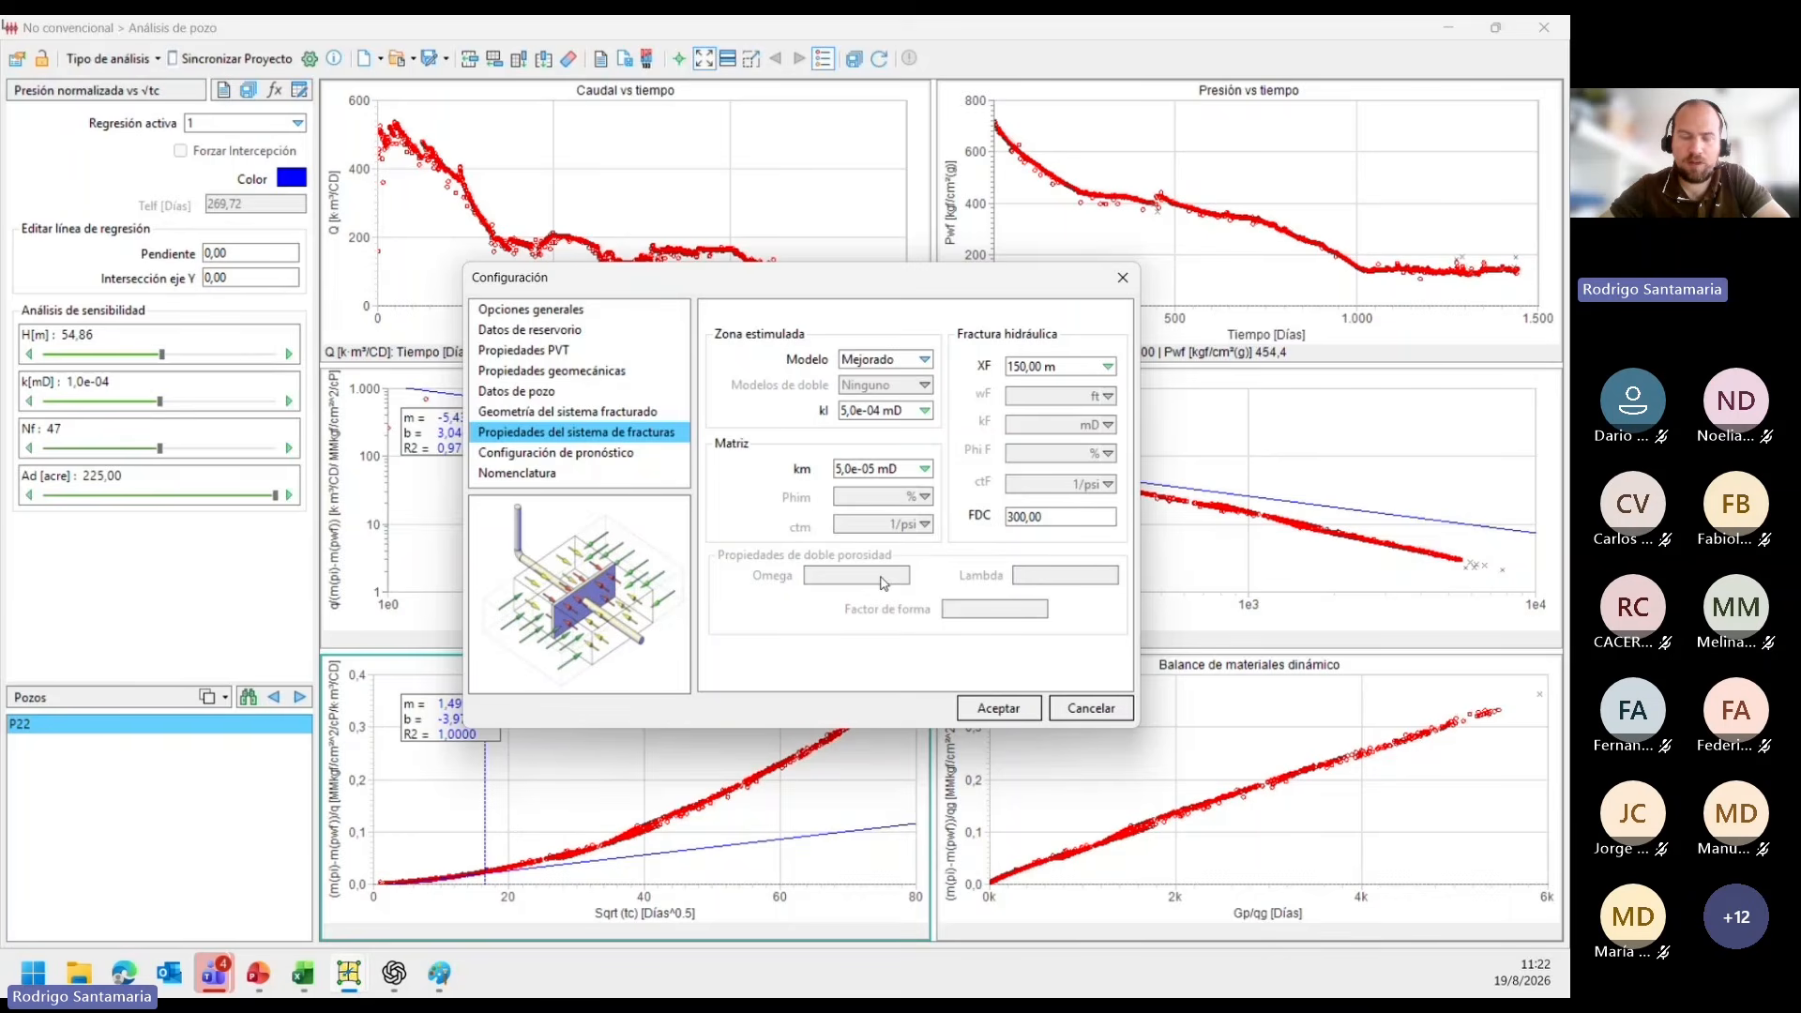
left_click(999, 707)
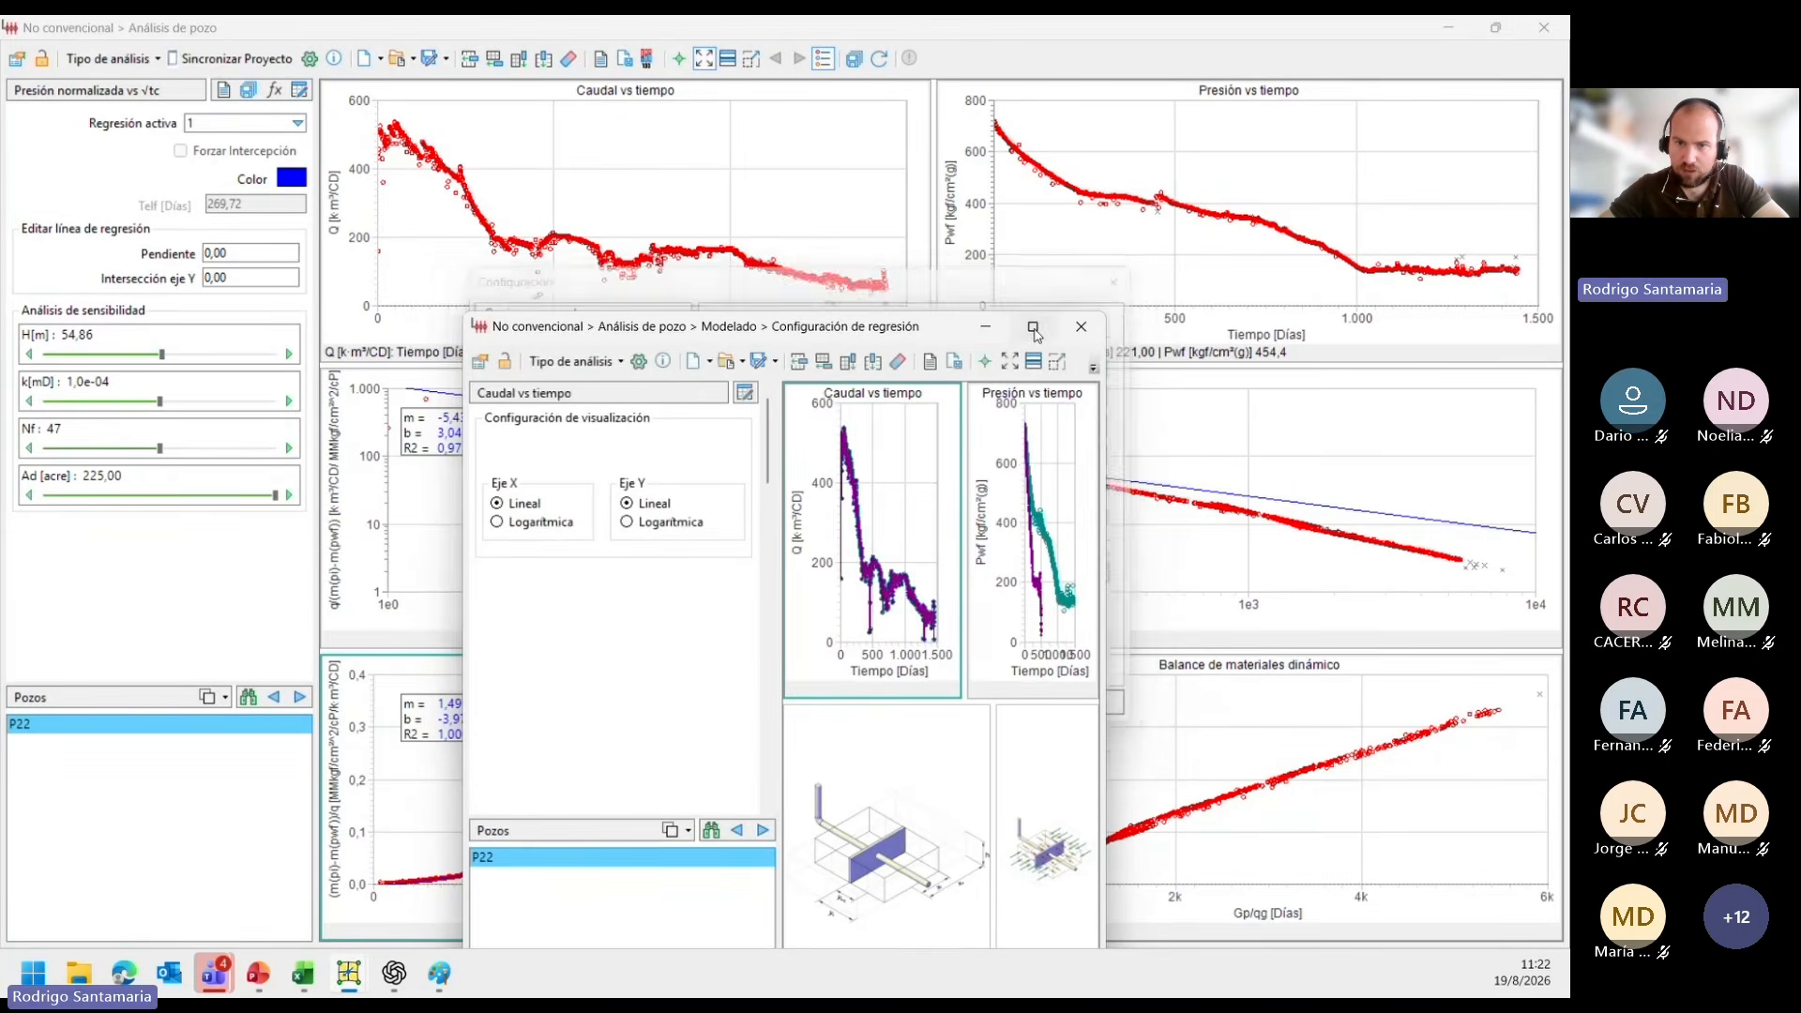
Maximize the regression configuration window, hide its side panel and arrange the four graphs in an even grid.
left_click(1033, 328)
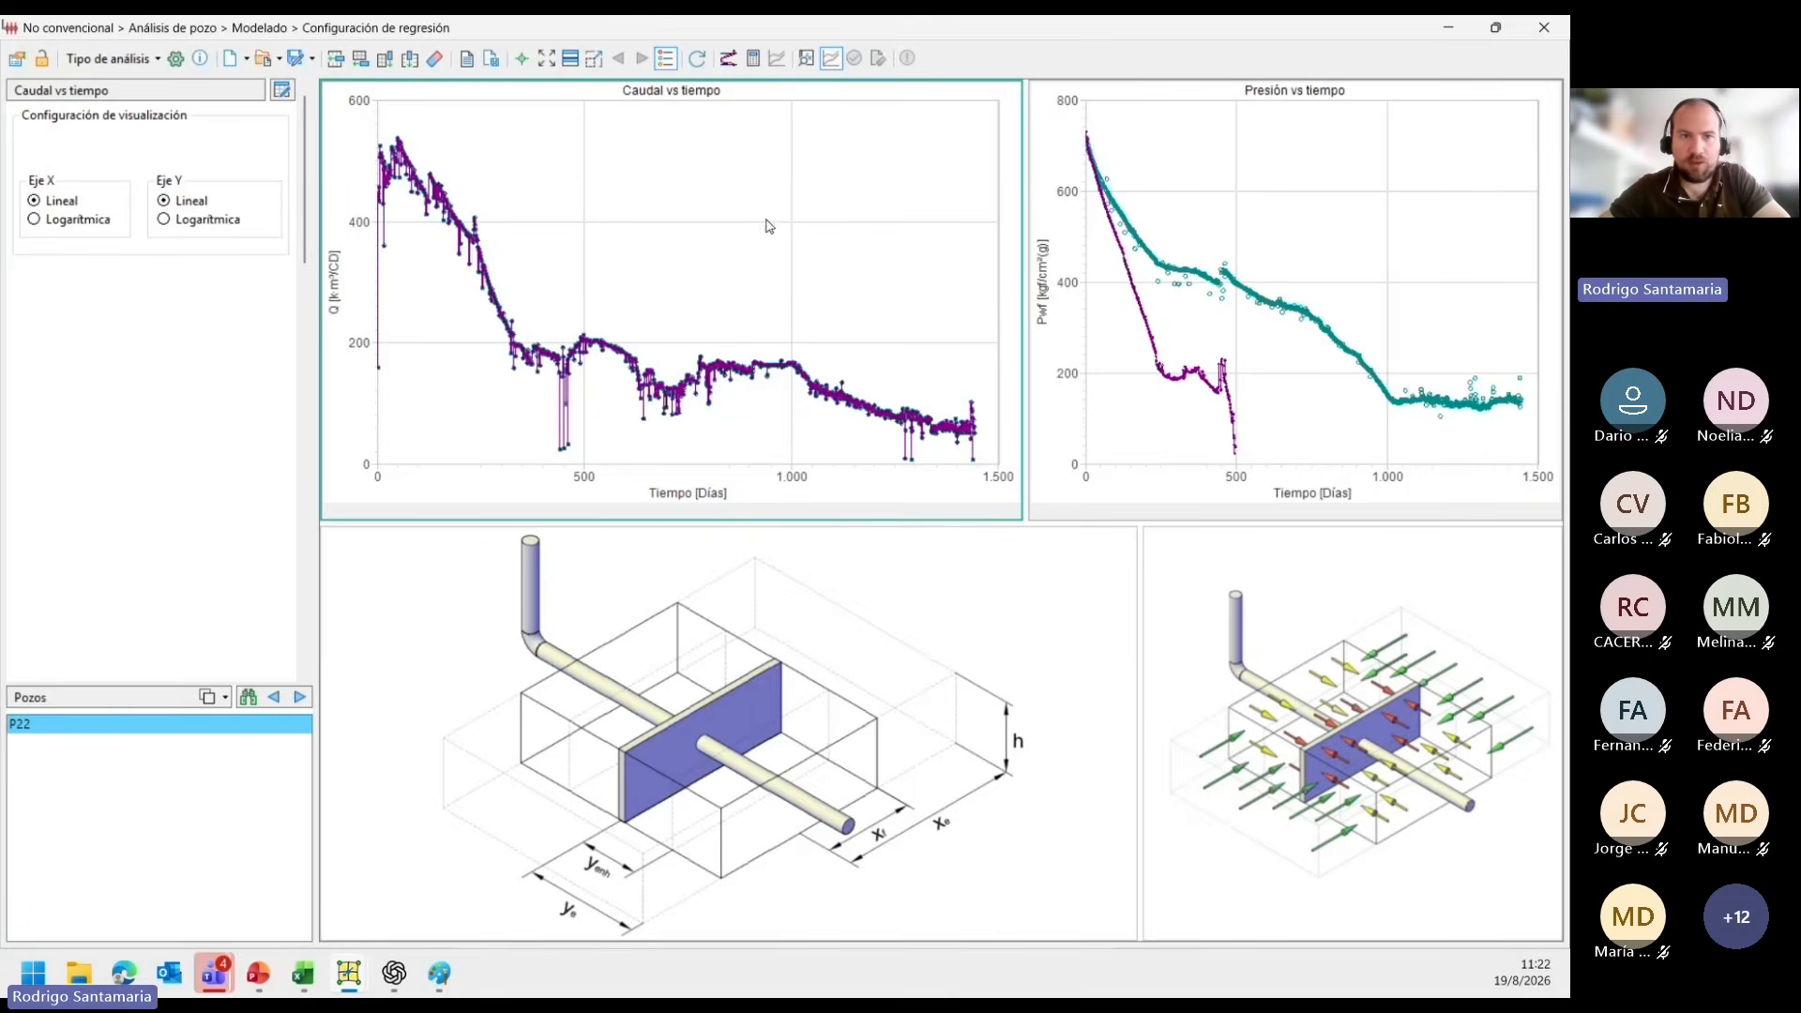
left_click(17, 59)
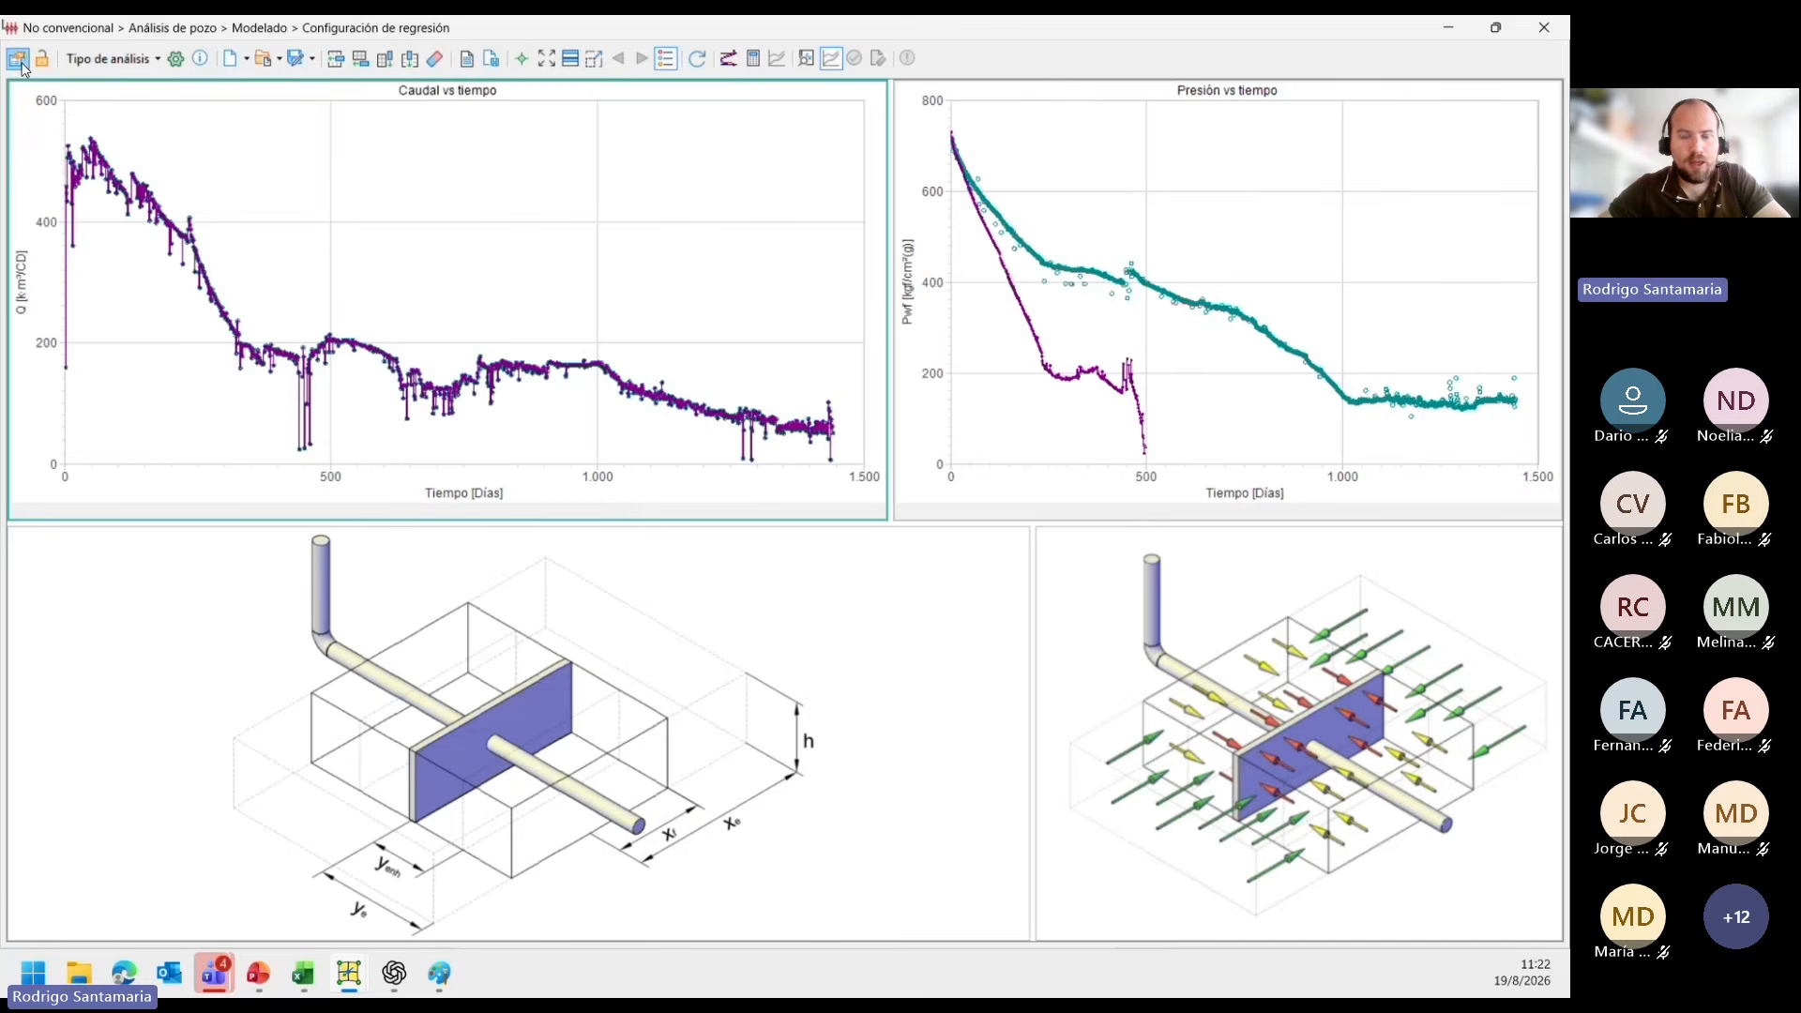
left_click(570, 59)
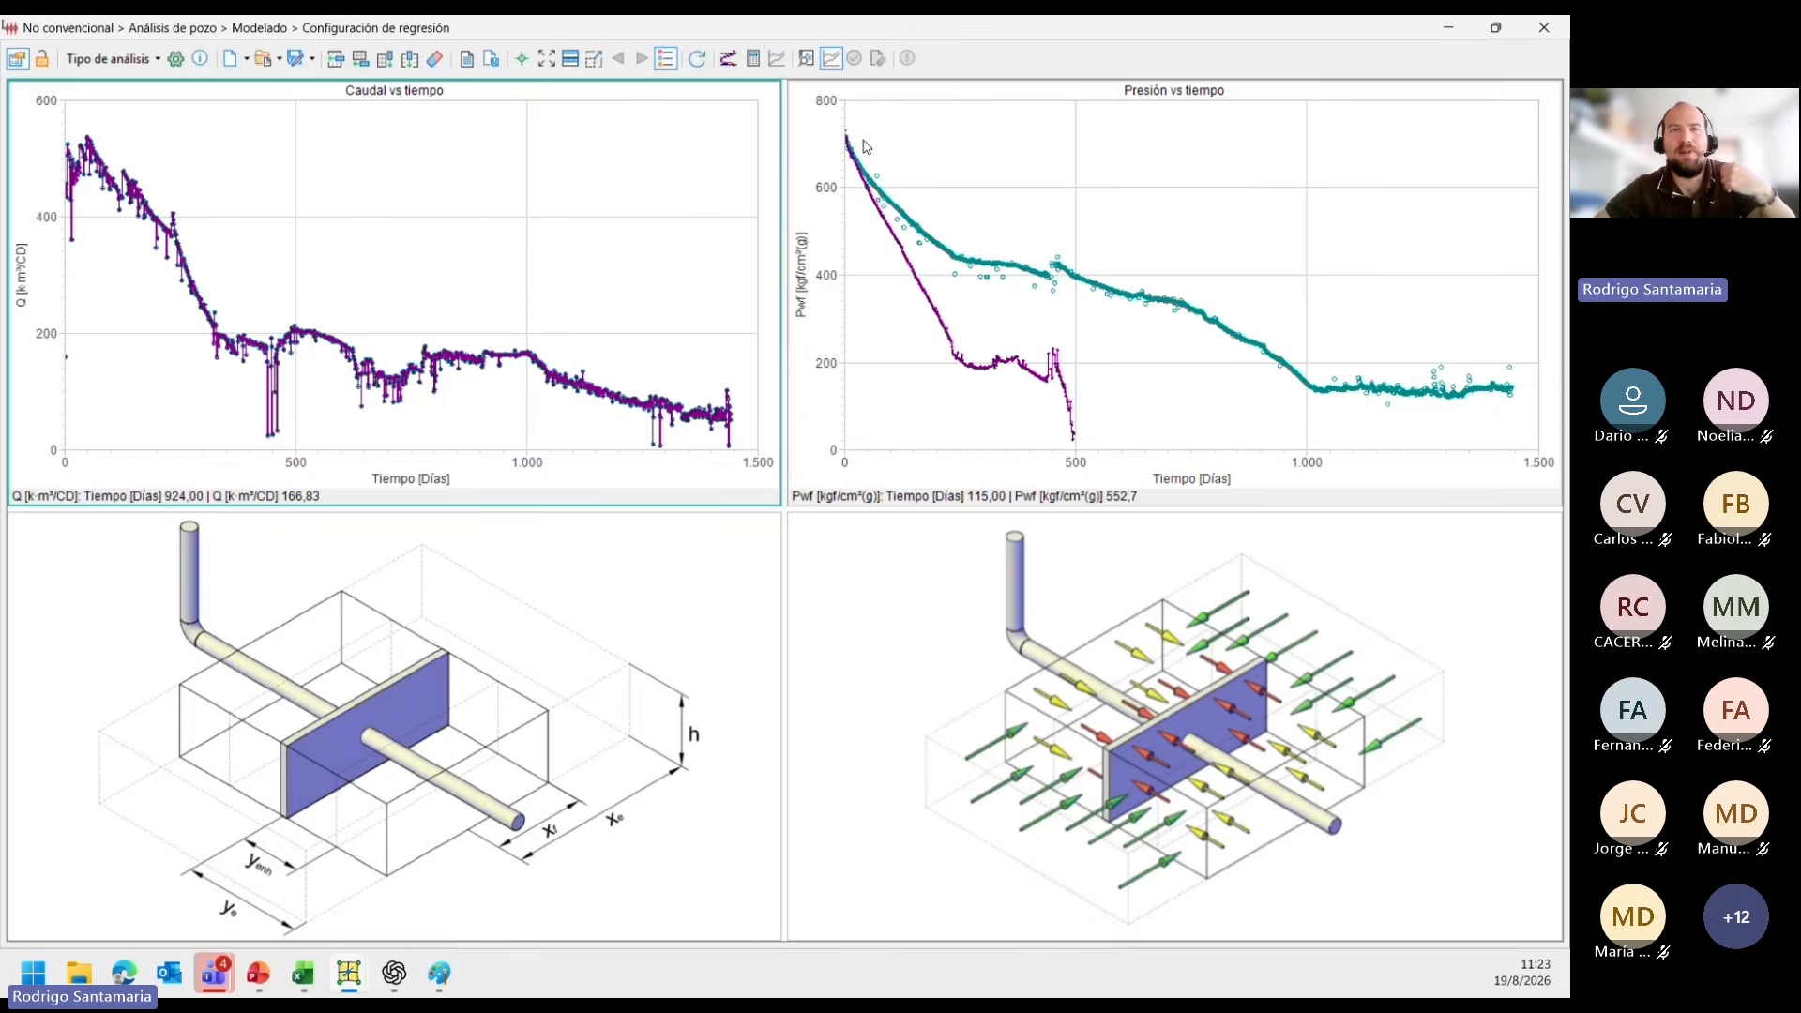
Raise kl to 7,5e-04 mD in the sensitivity analysis and accept the change.
left_click(735, 66)
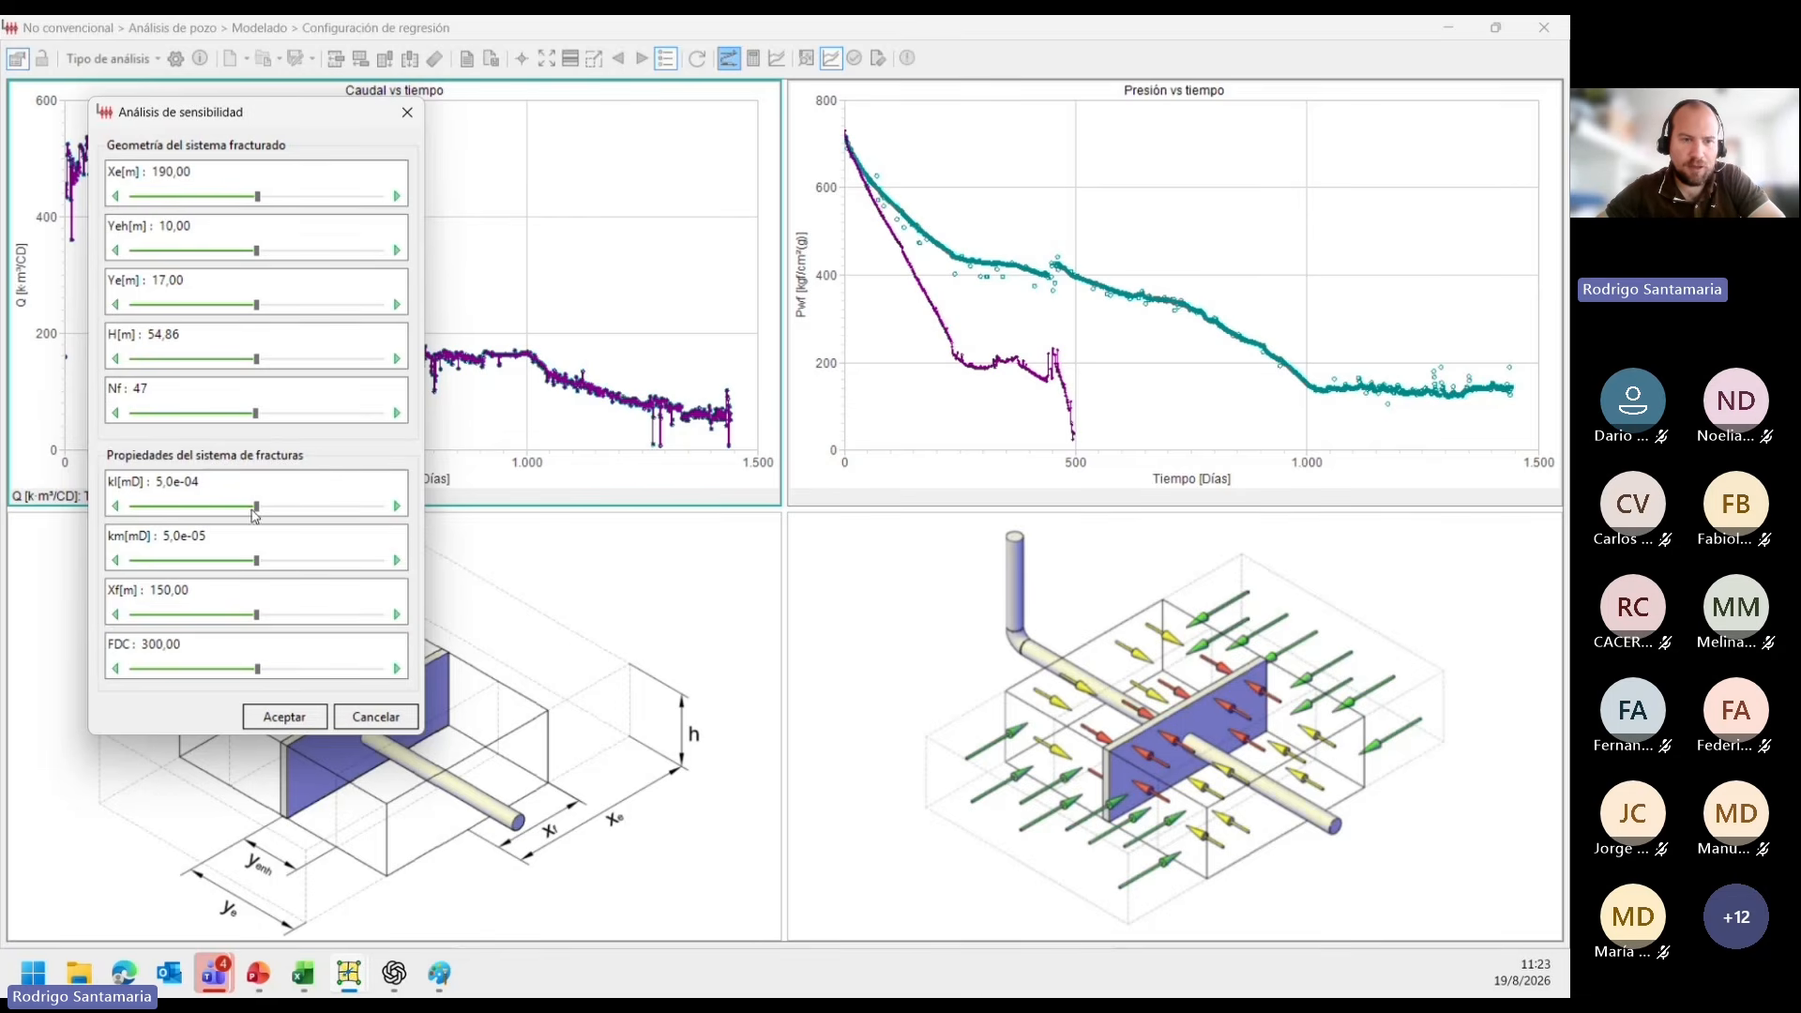
left_click(397, 510)
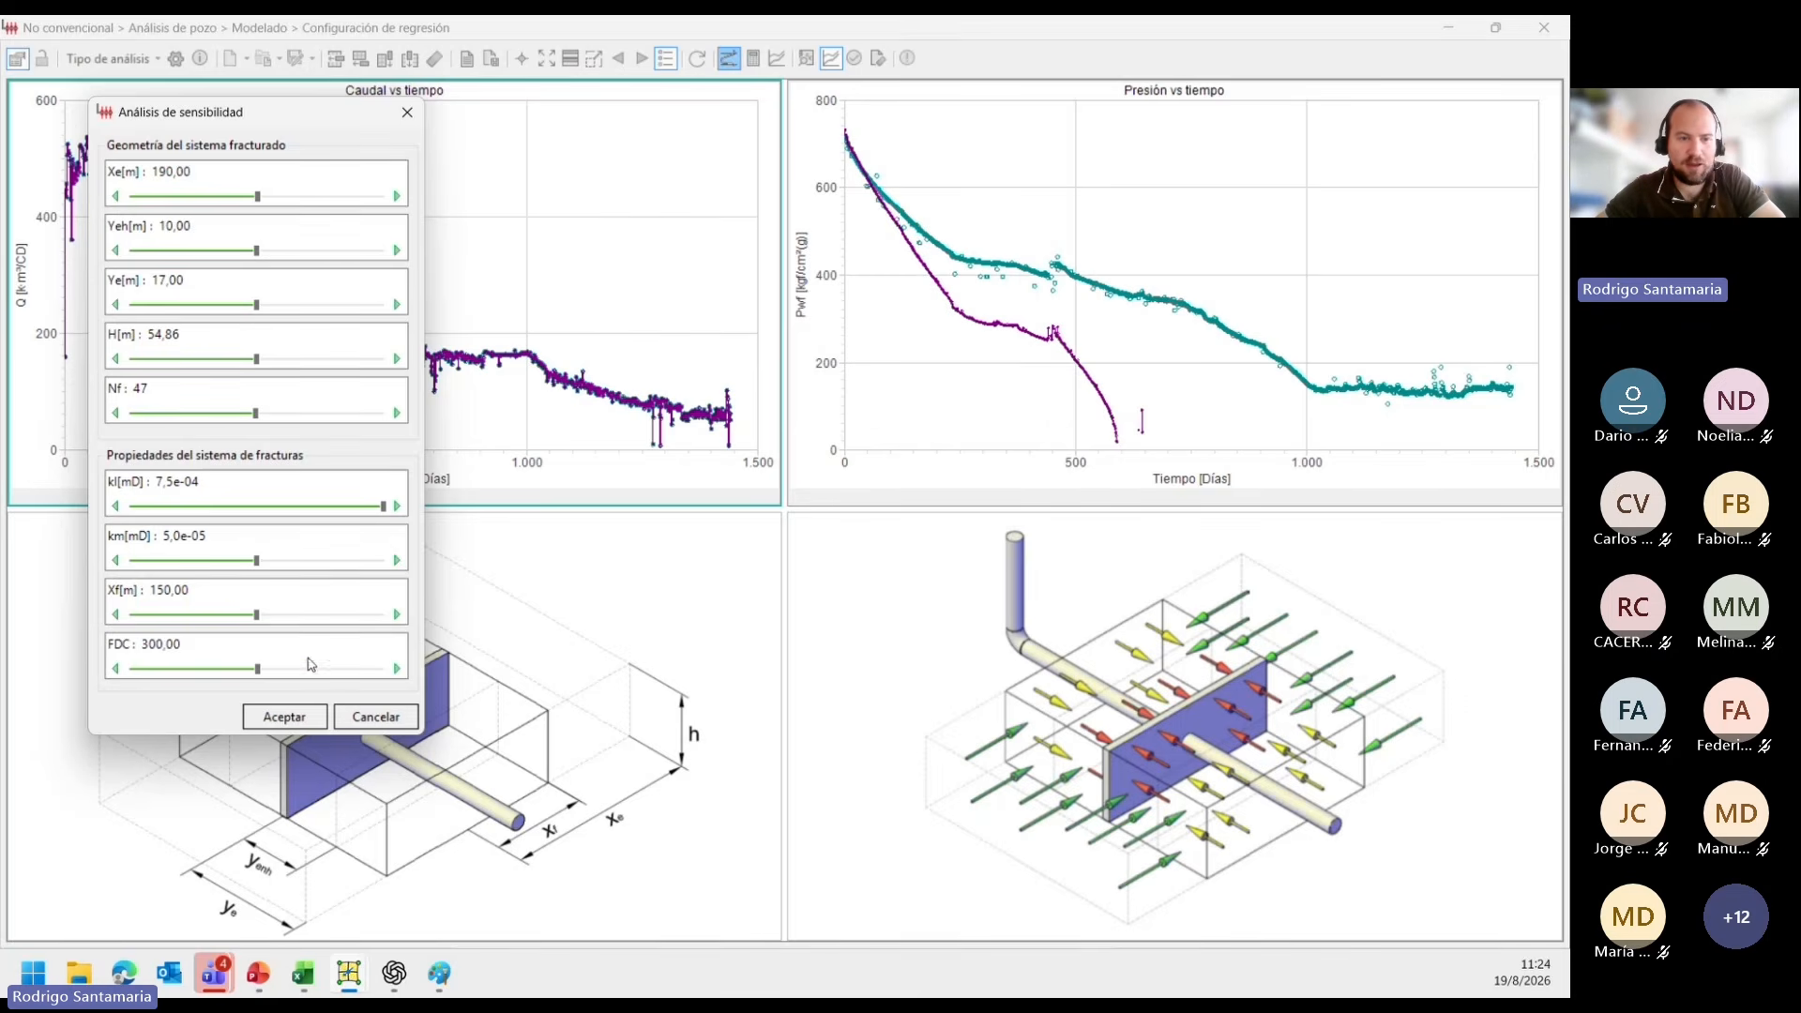
left_click(286, 717)
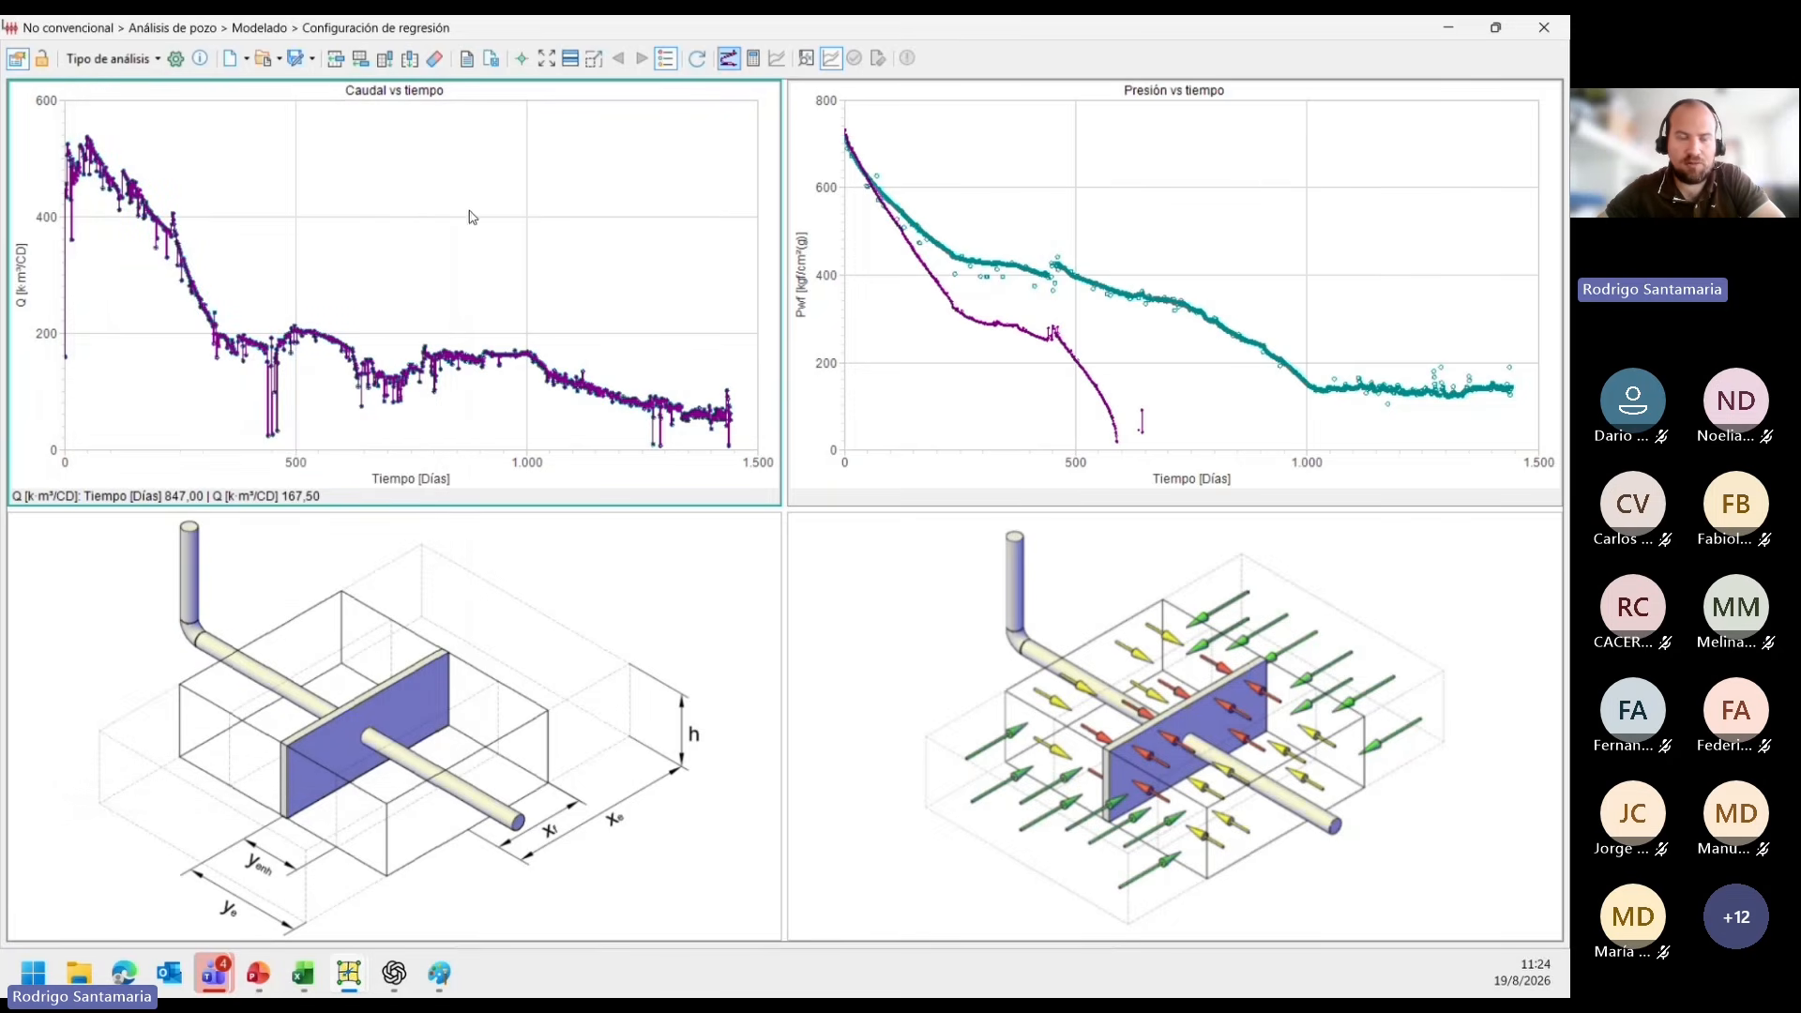
Reopen the sensitivity analysis and adjust kl to 1,0e-03 mD and km to 5,5e-05 mD.
left_click(729, 59)
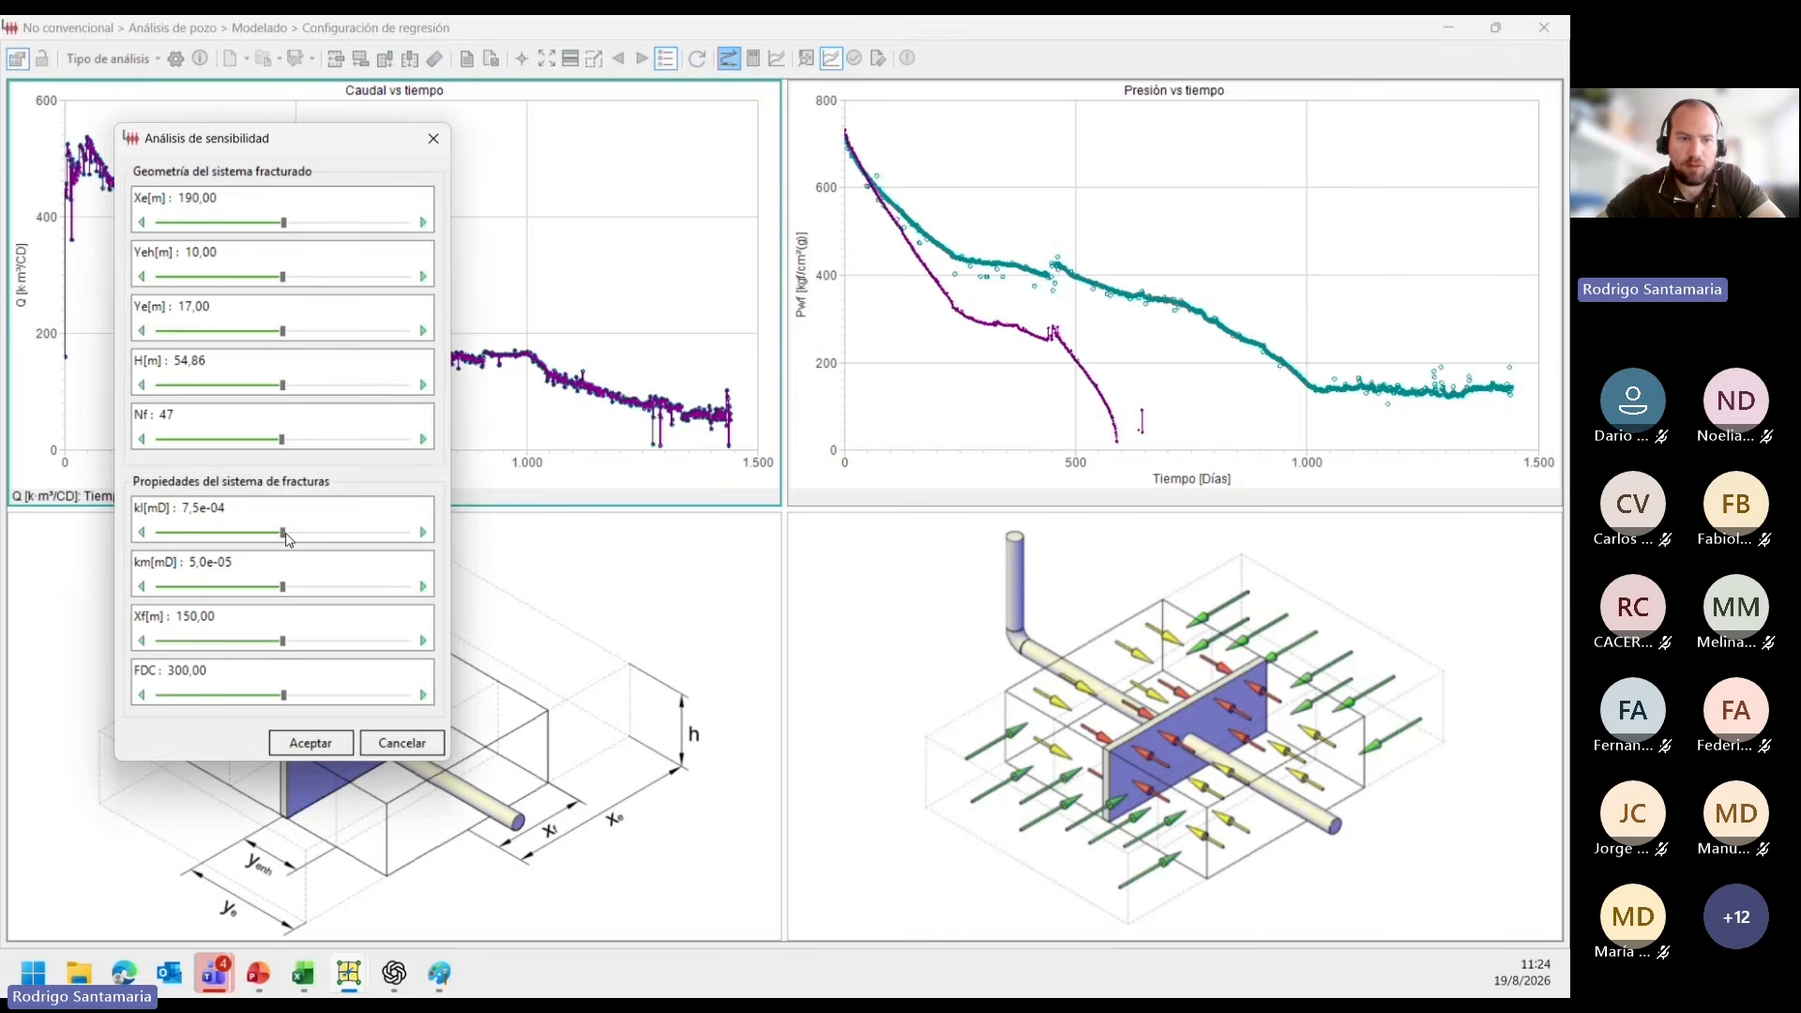
left_click_drag(285, 533, 364, 536)
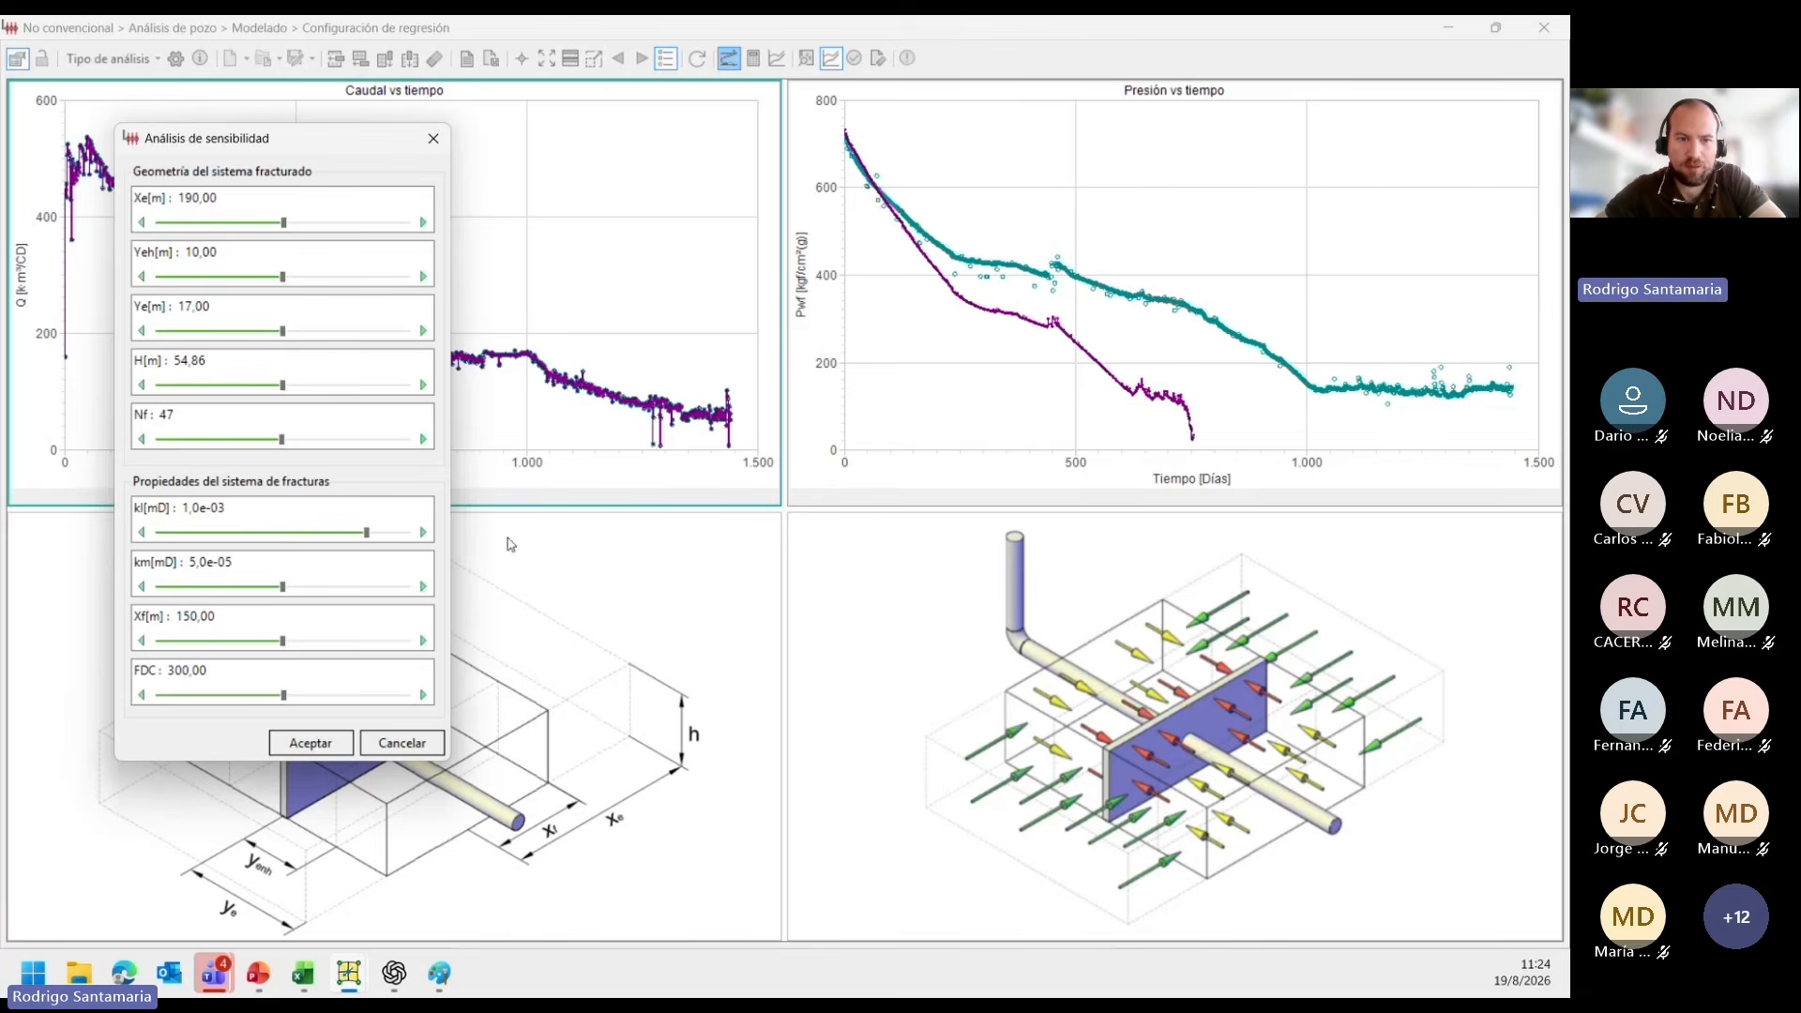
left_click(308, 590)
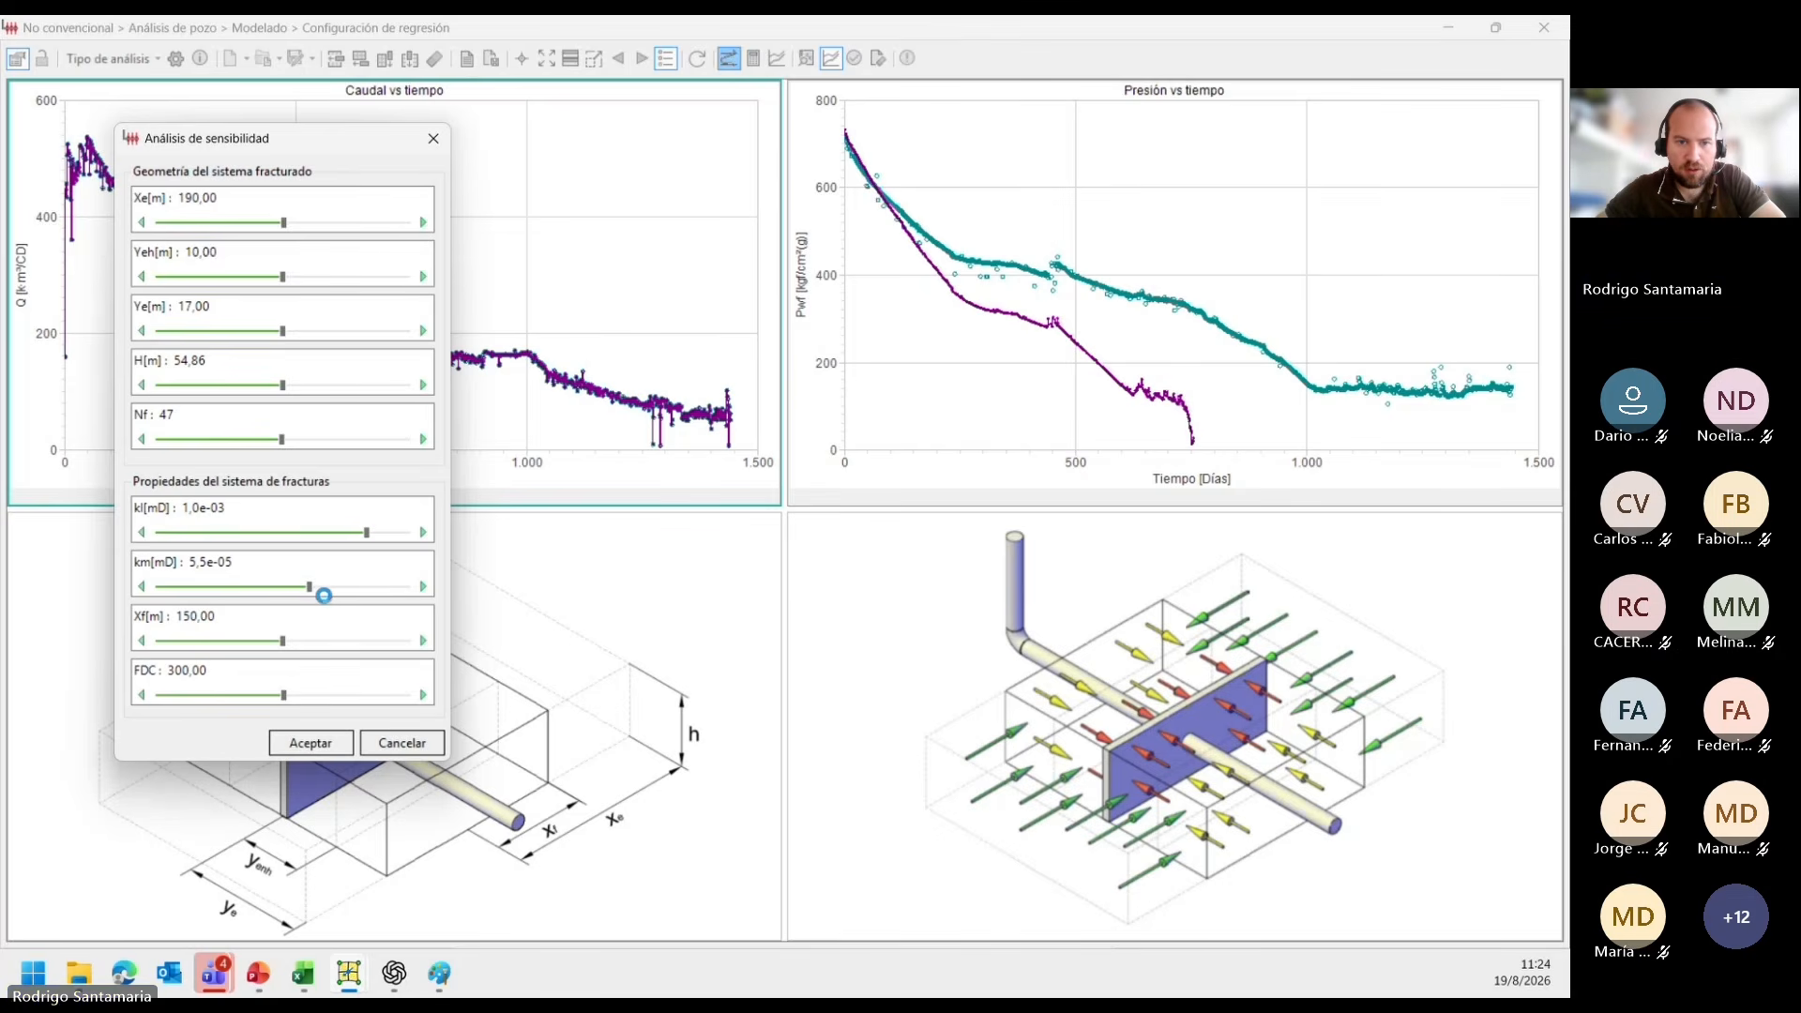
left_click(322, 591)
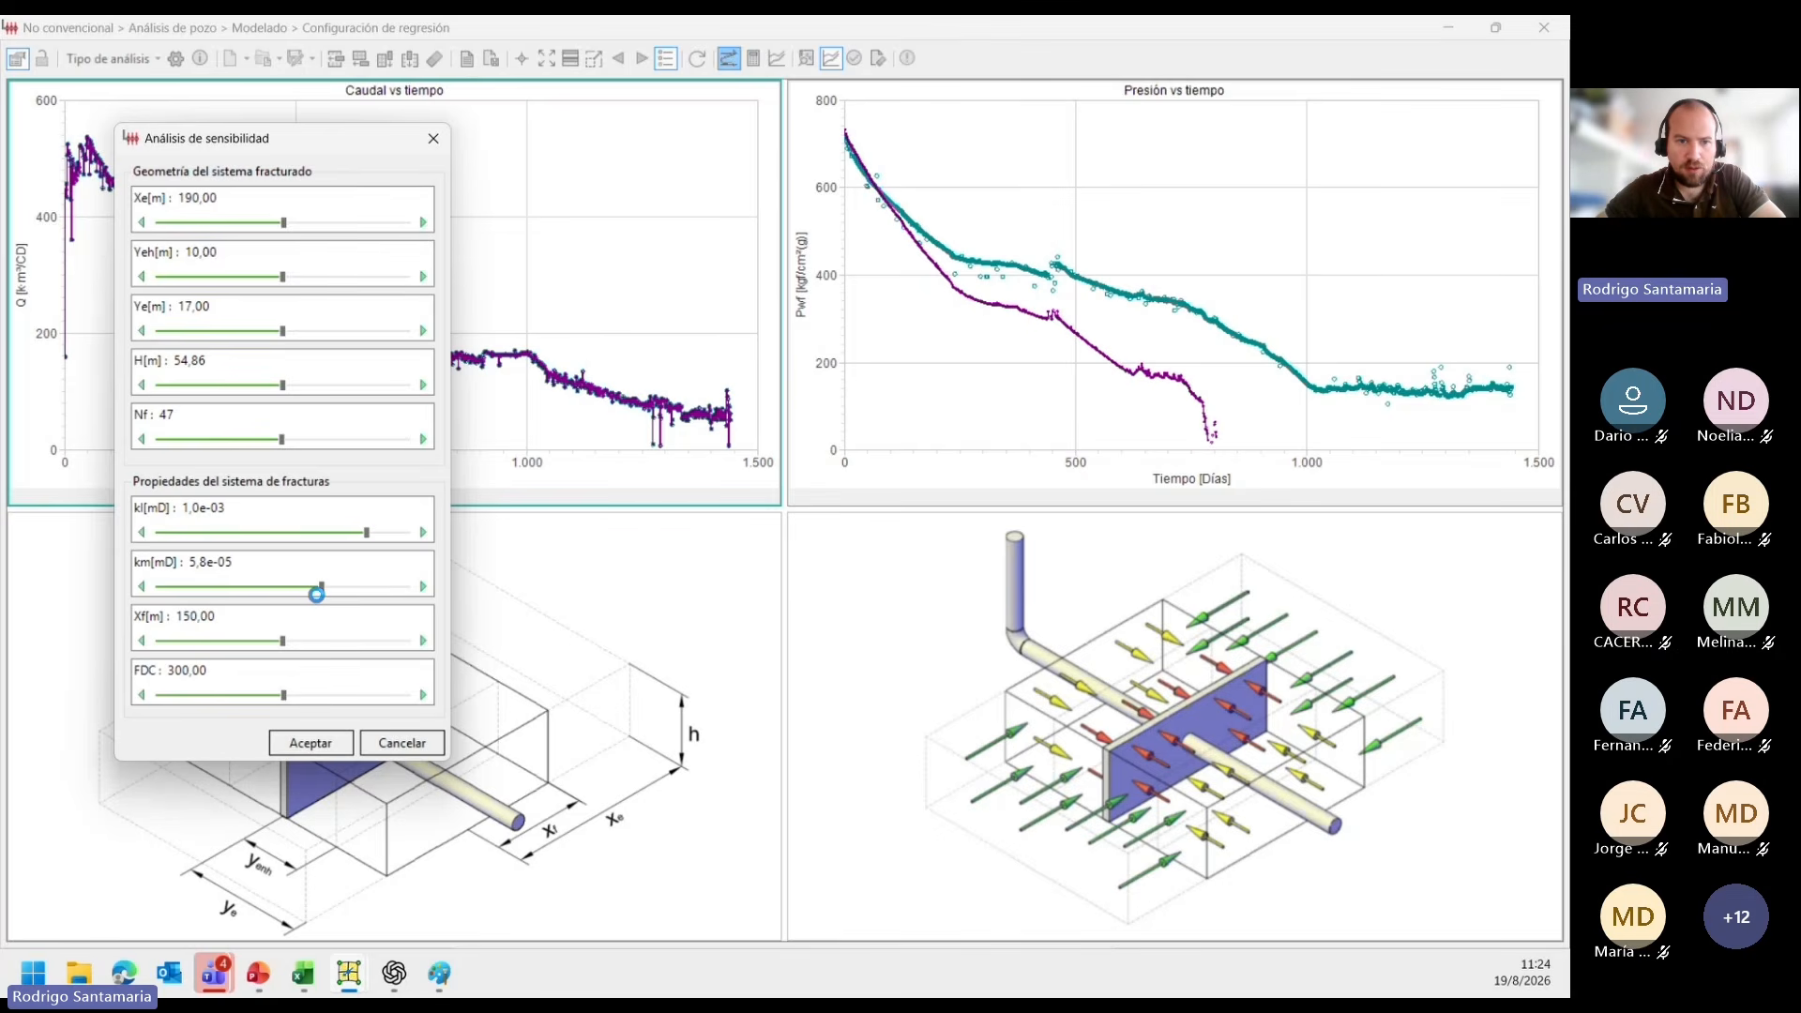
left_click_drag(316, 594, 307, 593)
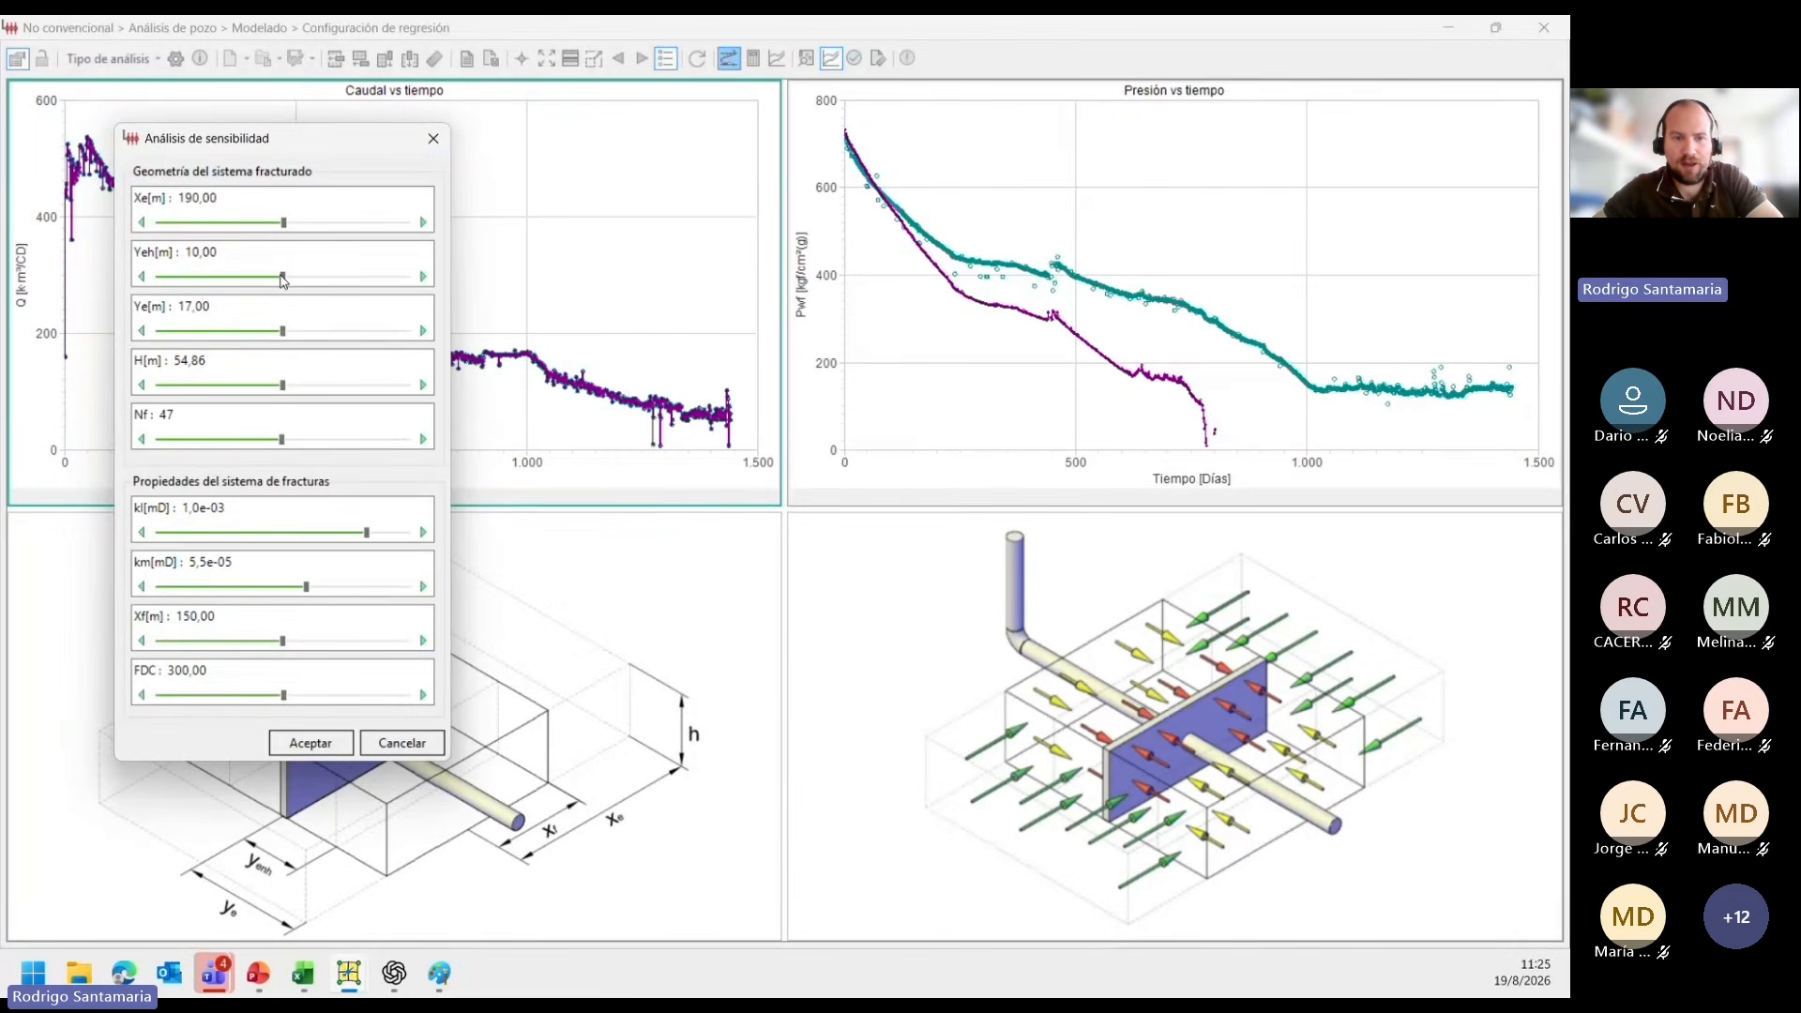
Move the sensitivity analysis dialog aside and increase Yeh to 11,95 m.
left_click_drag(320, 142, 613, 65)
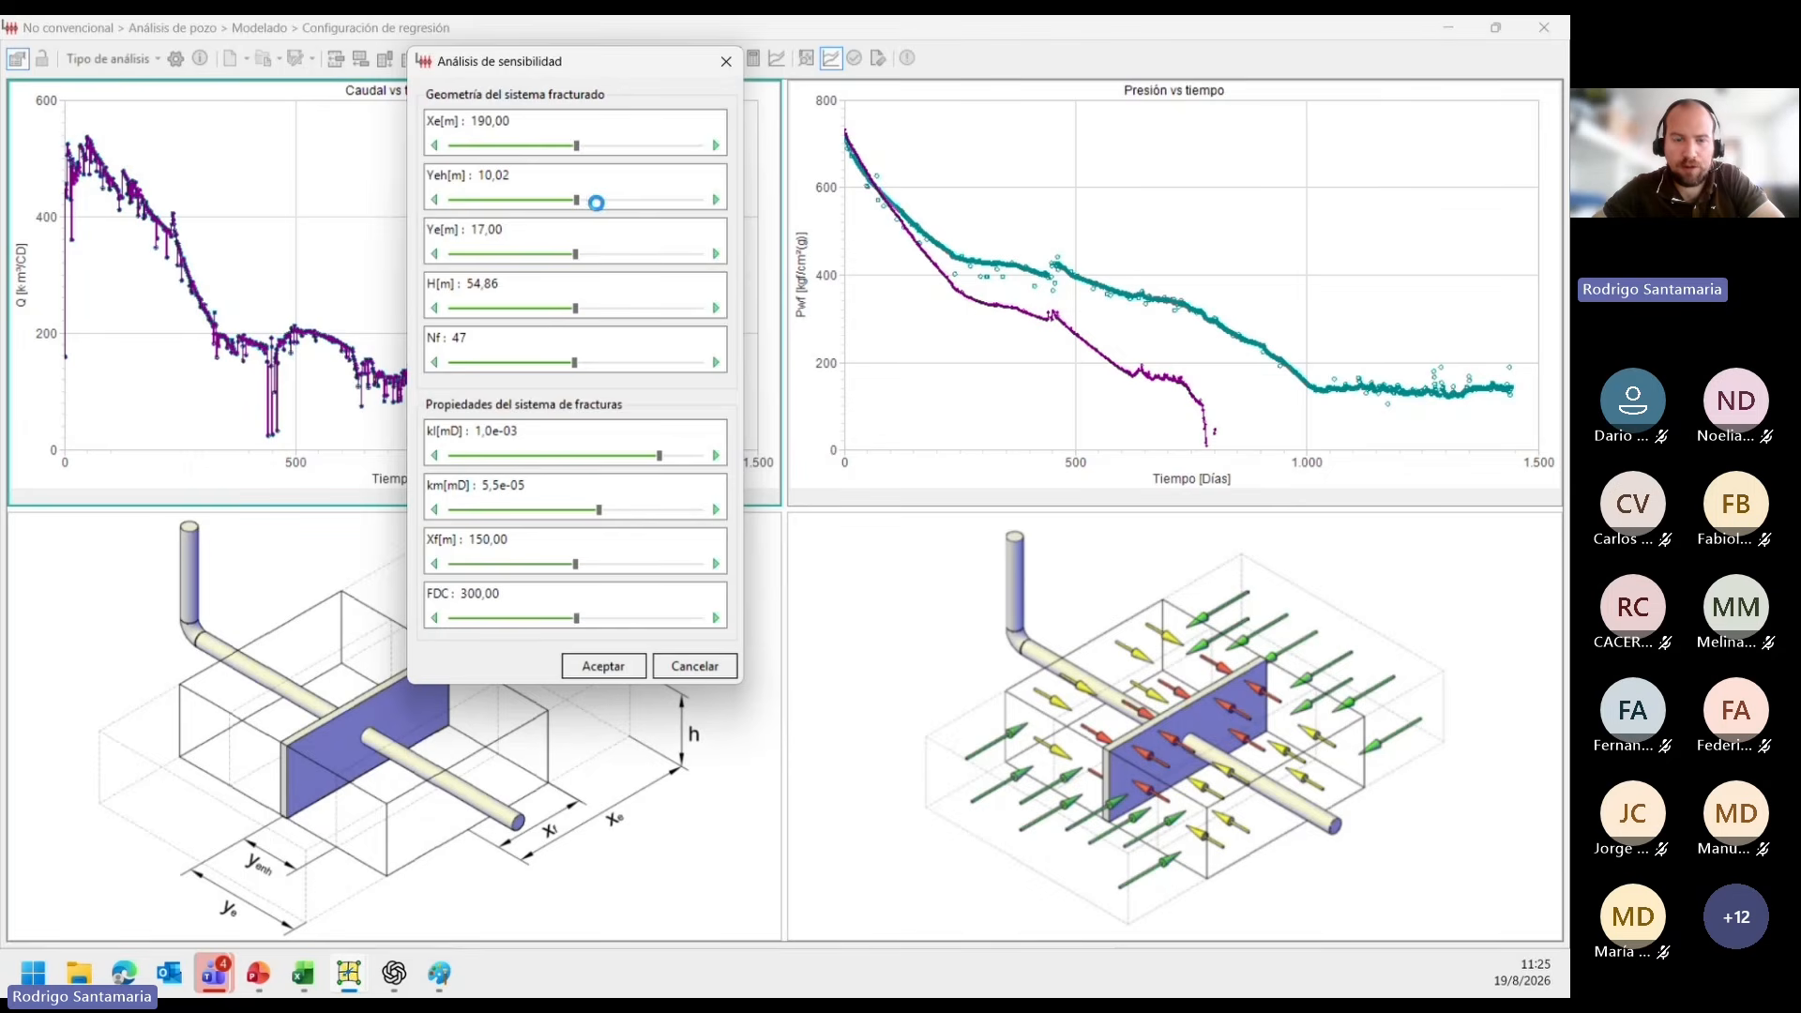
left_click_drag(608, 202, 625, 203)
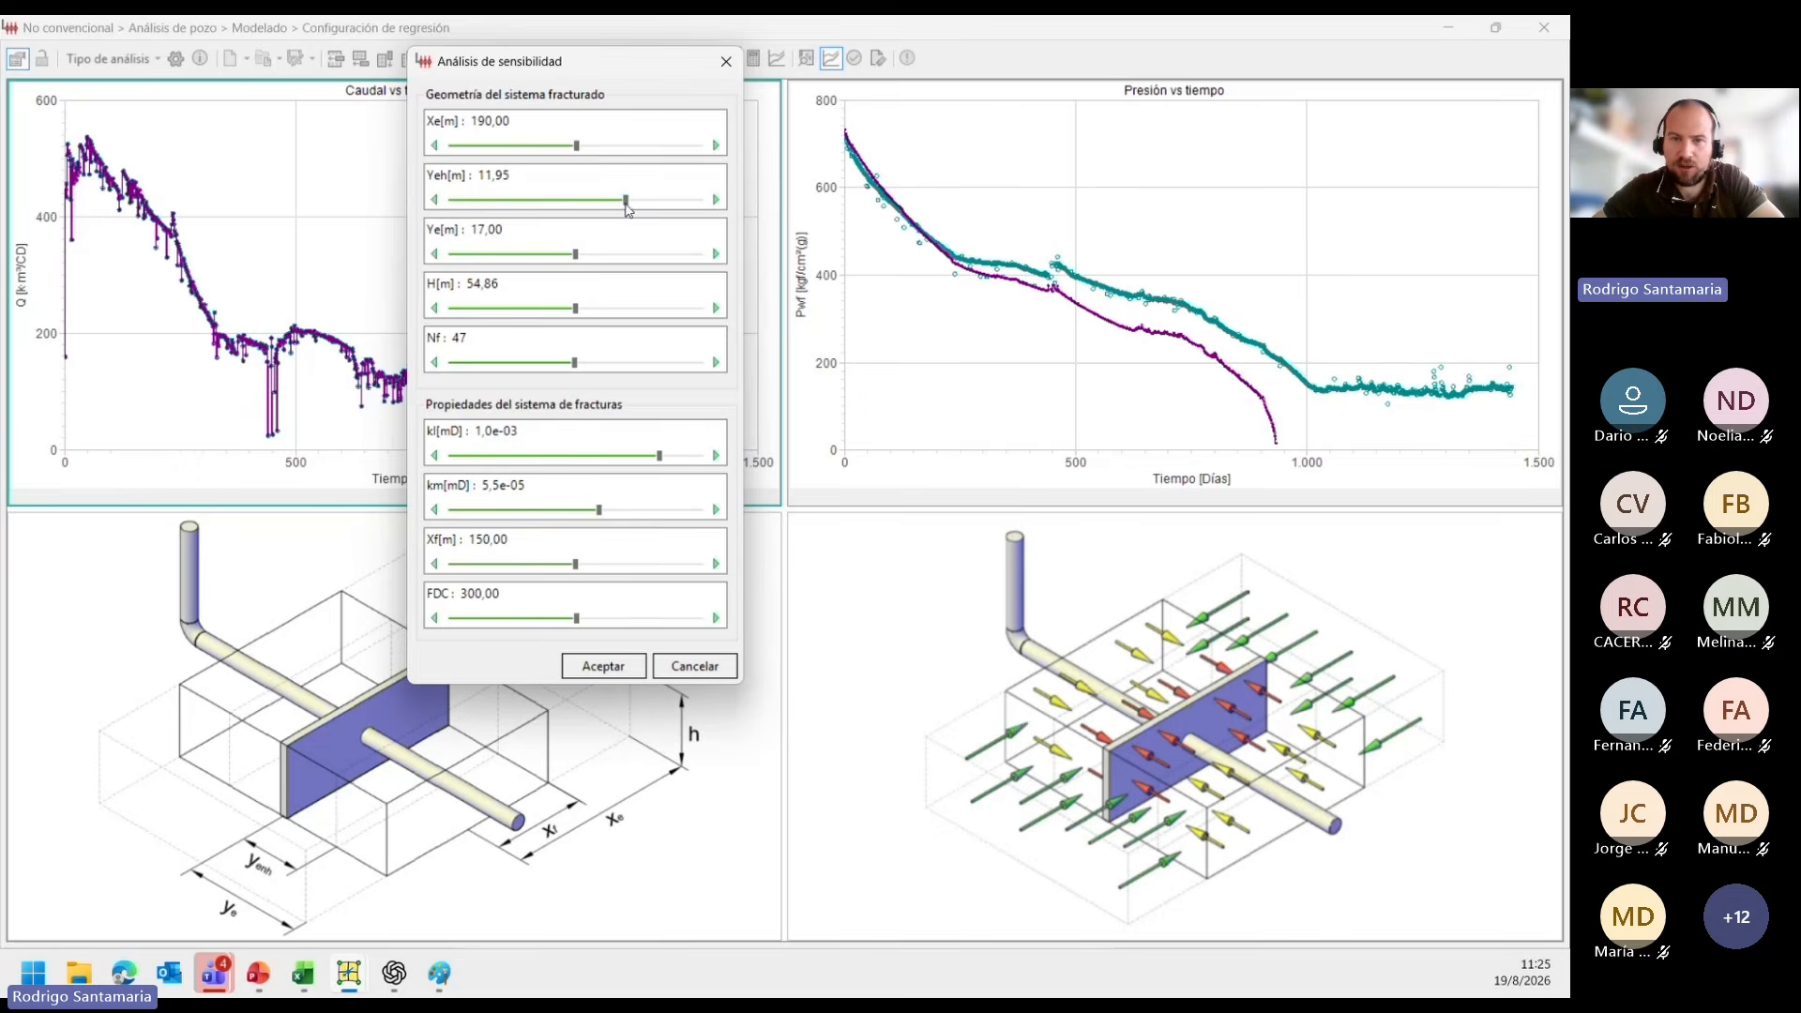
left_click_drag(627, 203, 625, 203)
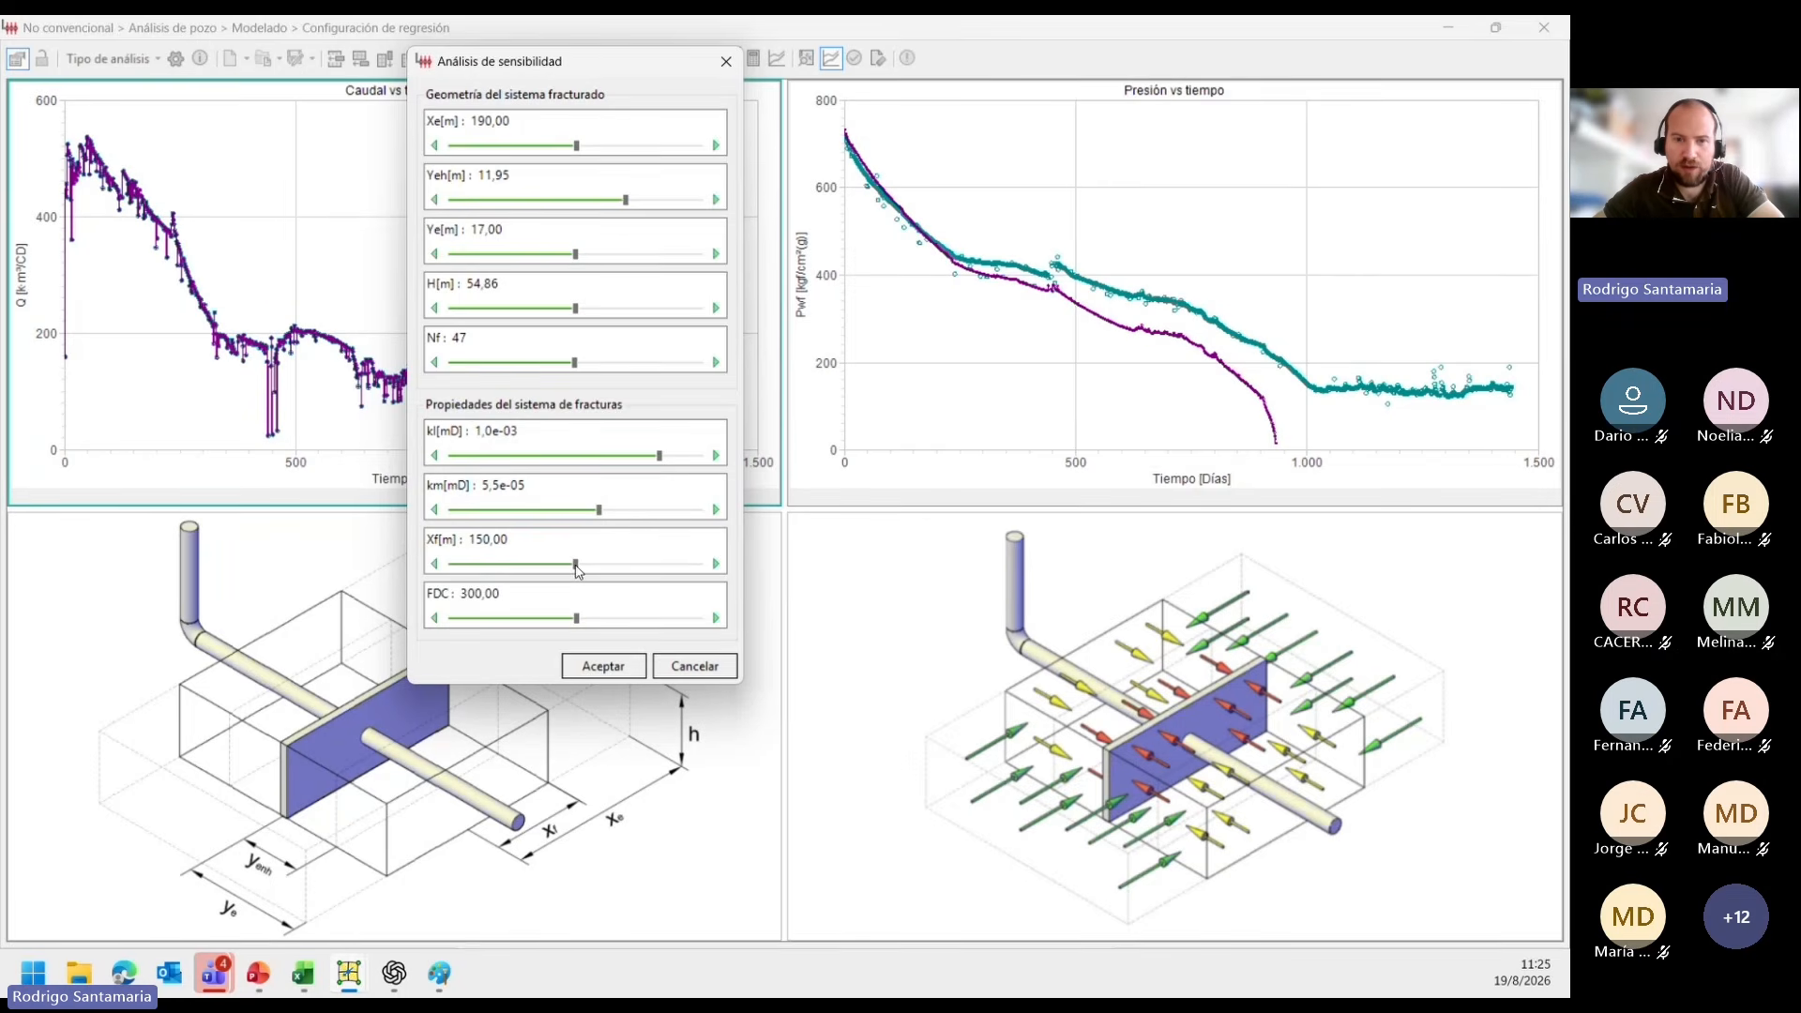
Fine-tune Xf to 155,12 m to match the pressure history and accept the sensitivity analysis.
left_click_drag(576, 565, 583, 565)
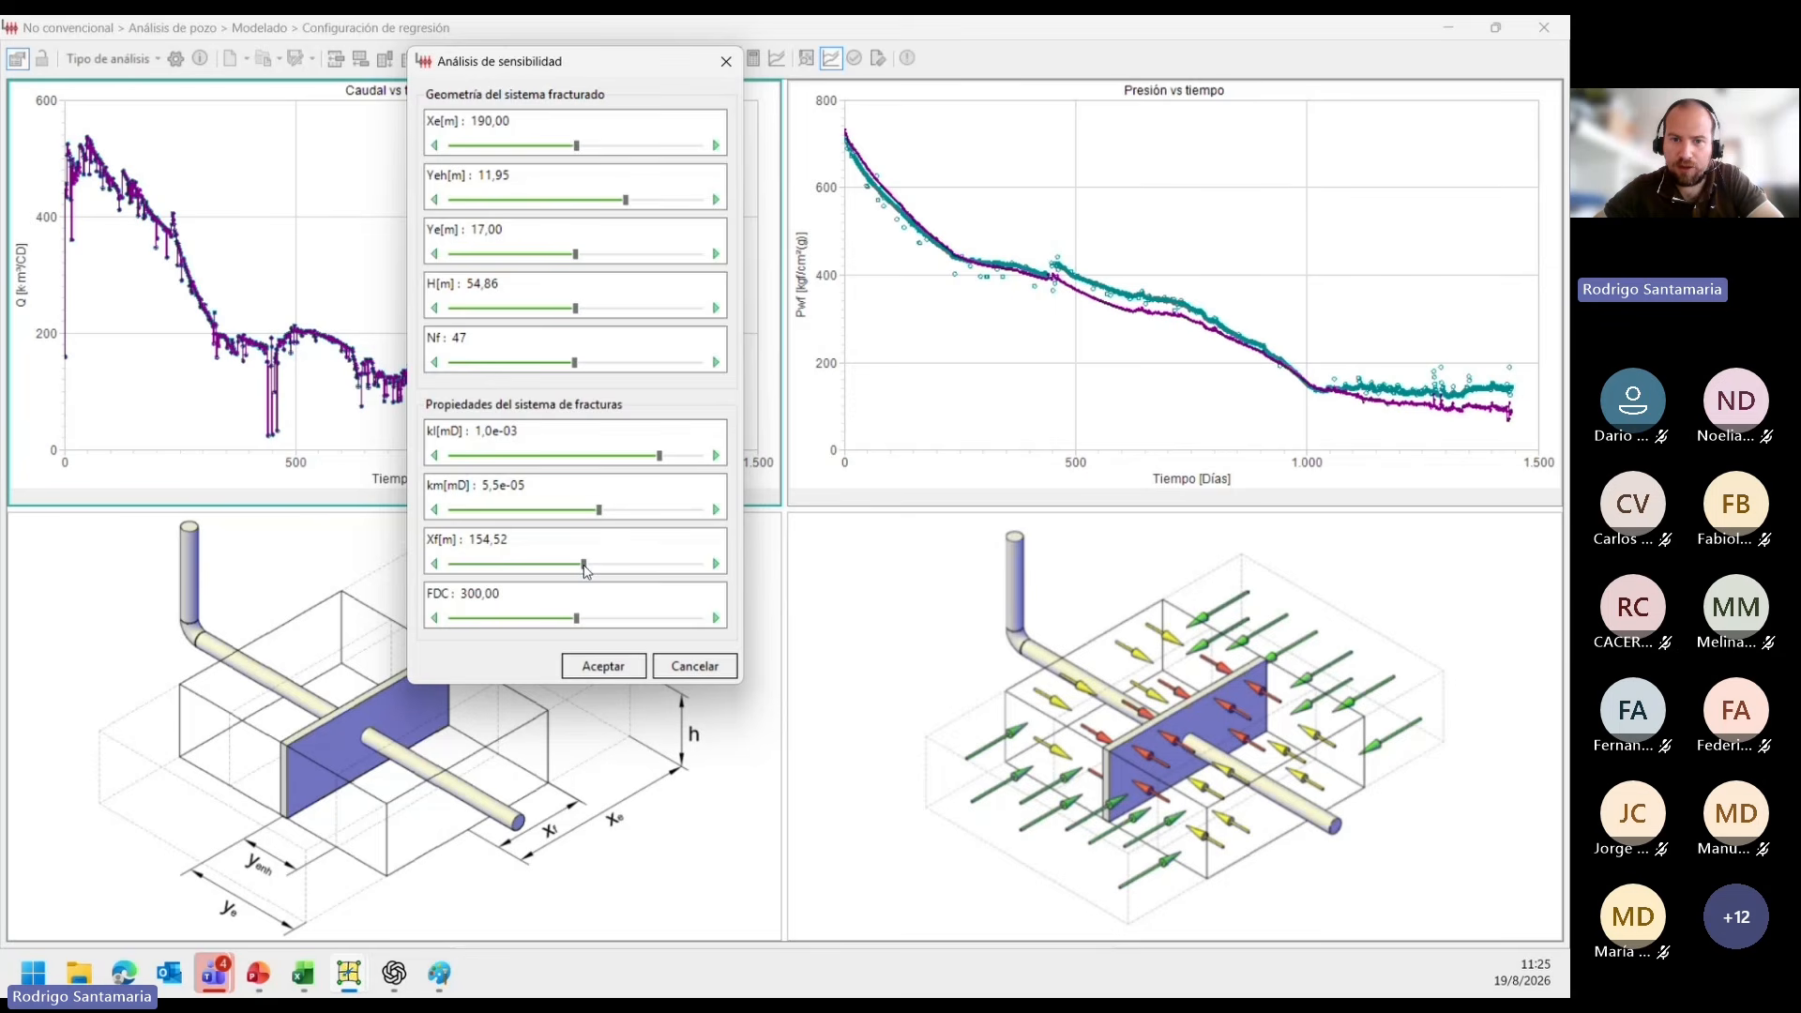
left_click_drag(584, 564, 586, 566)
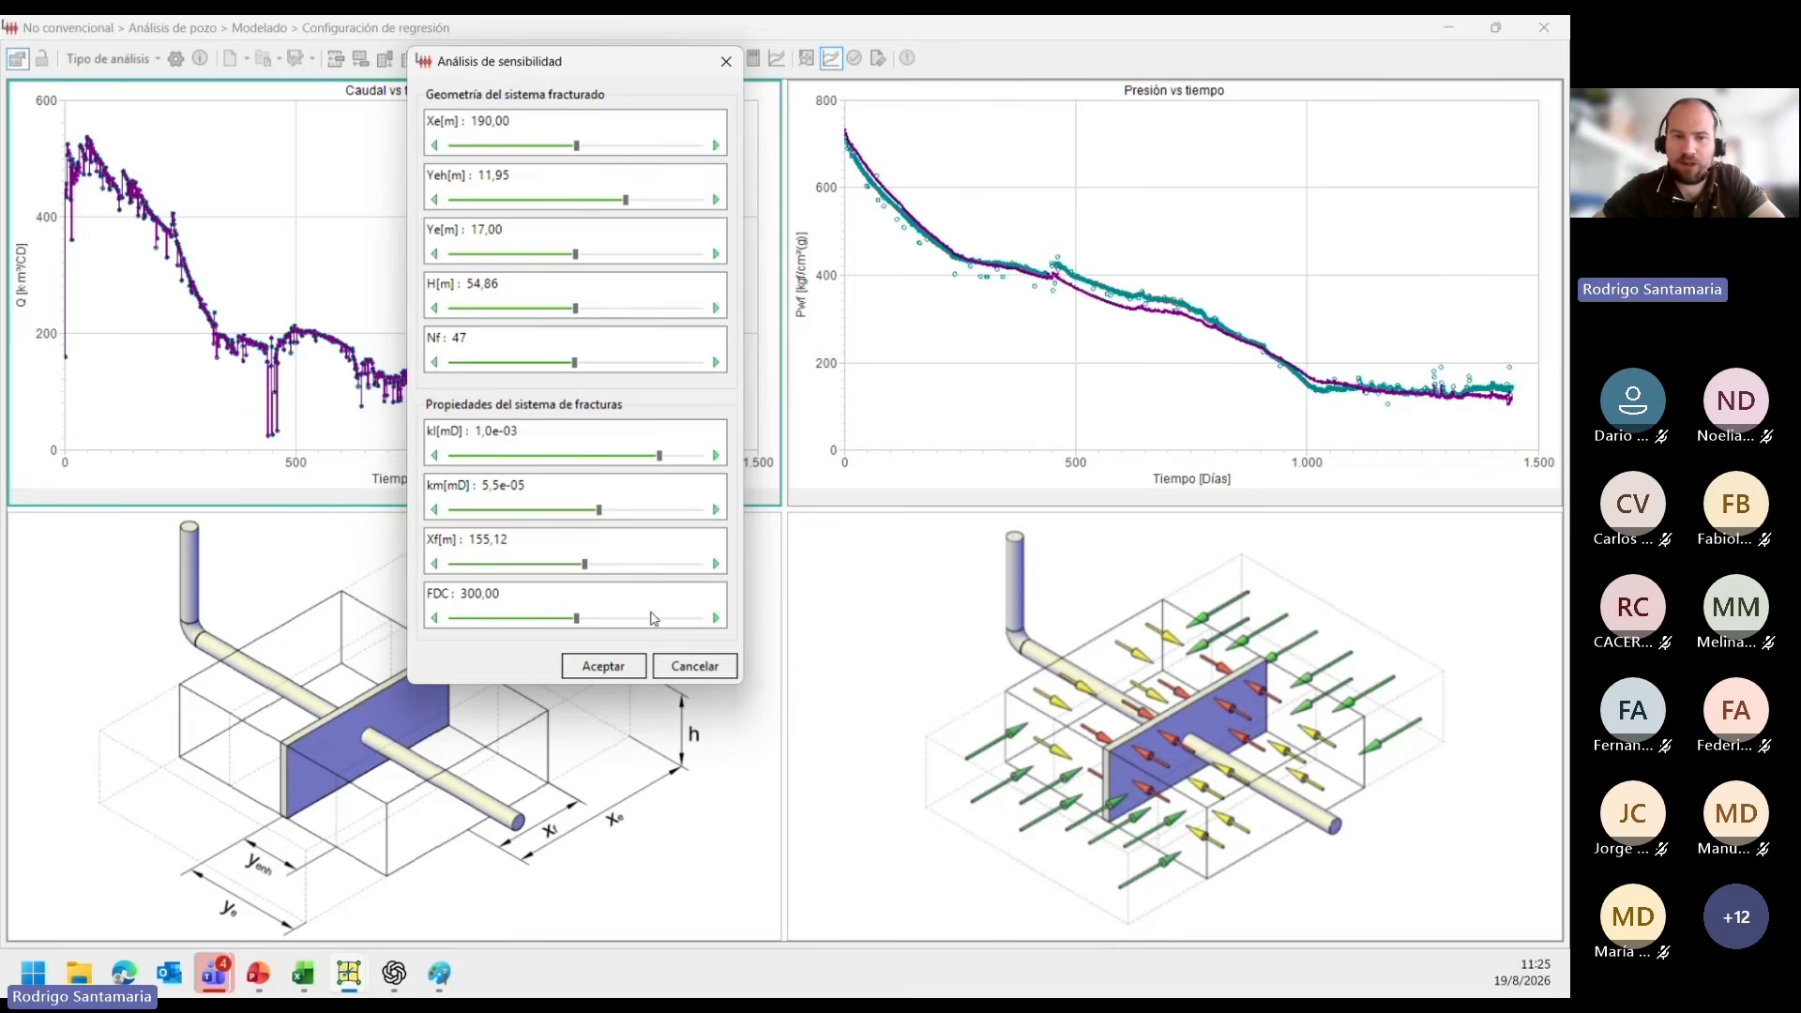
left_click(603, 666)
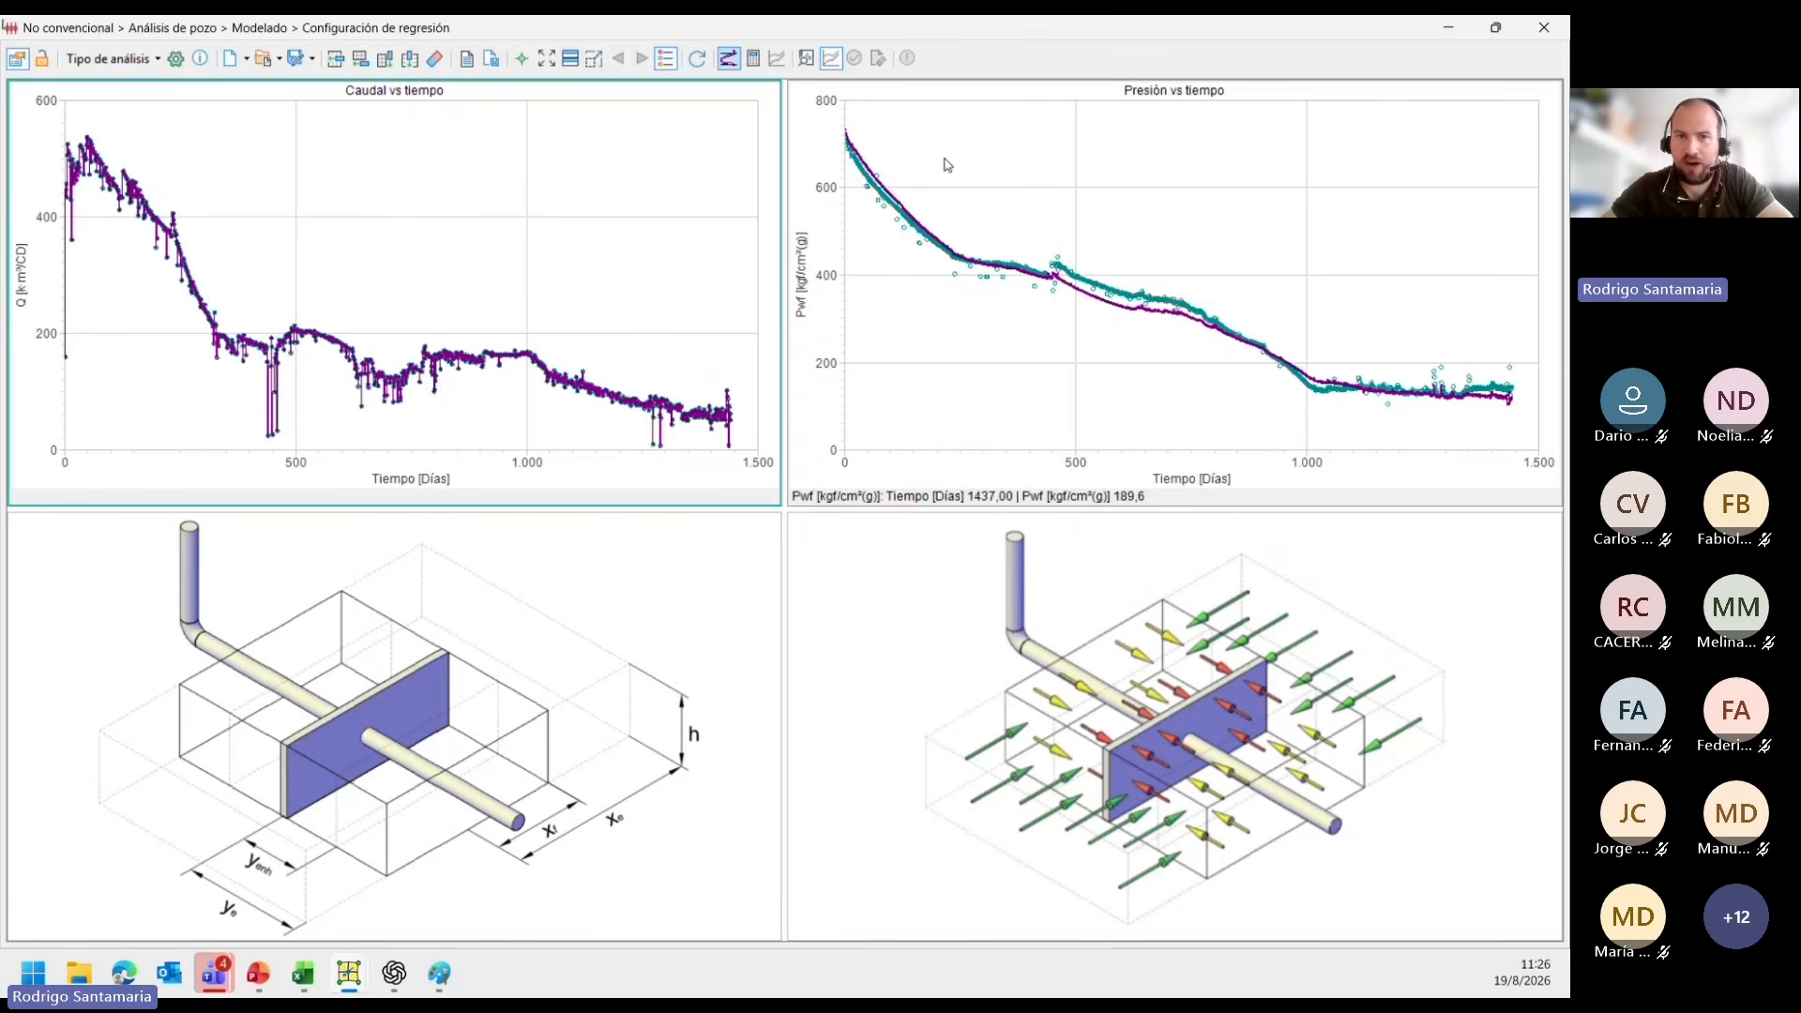
Recheck the sensitivity parameters and the pressure match, and generate the forecast for well P22.
left_click(729, 58)
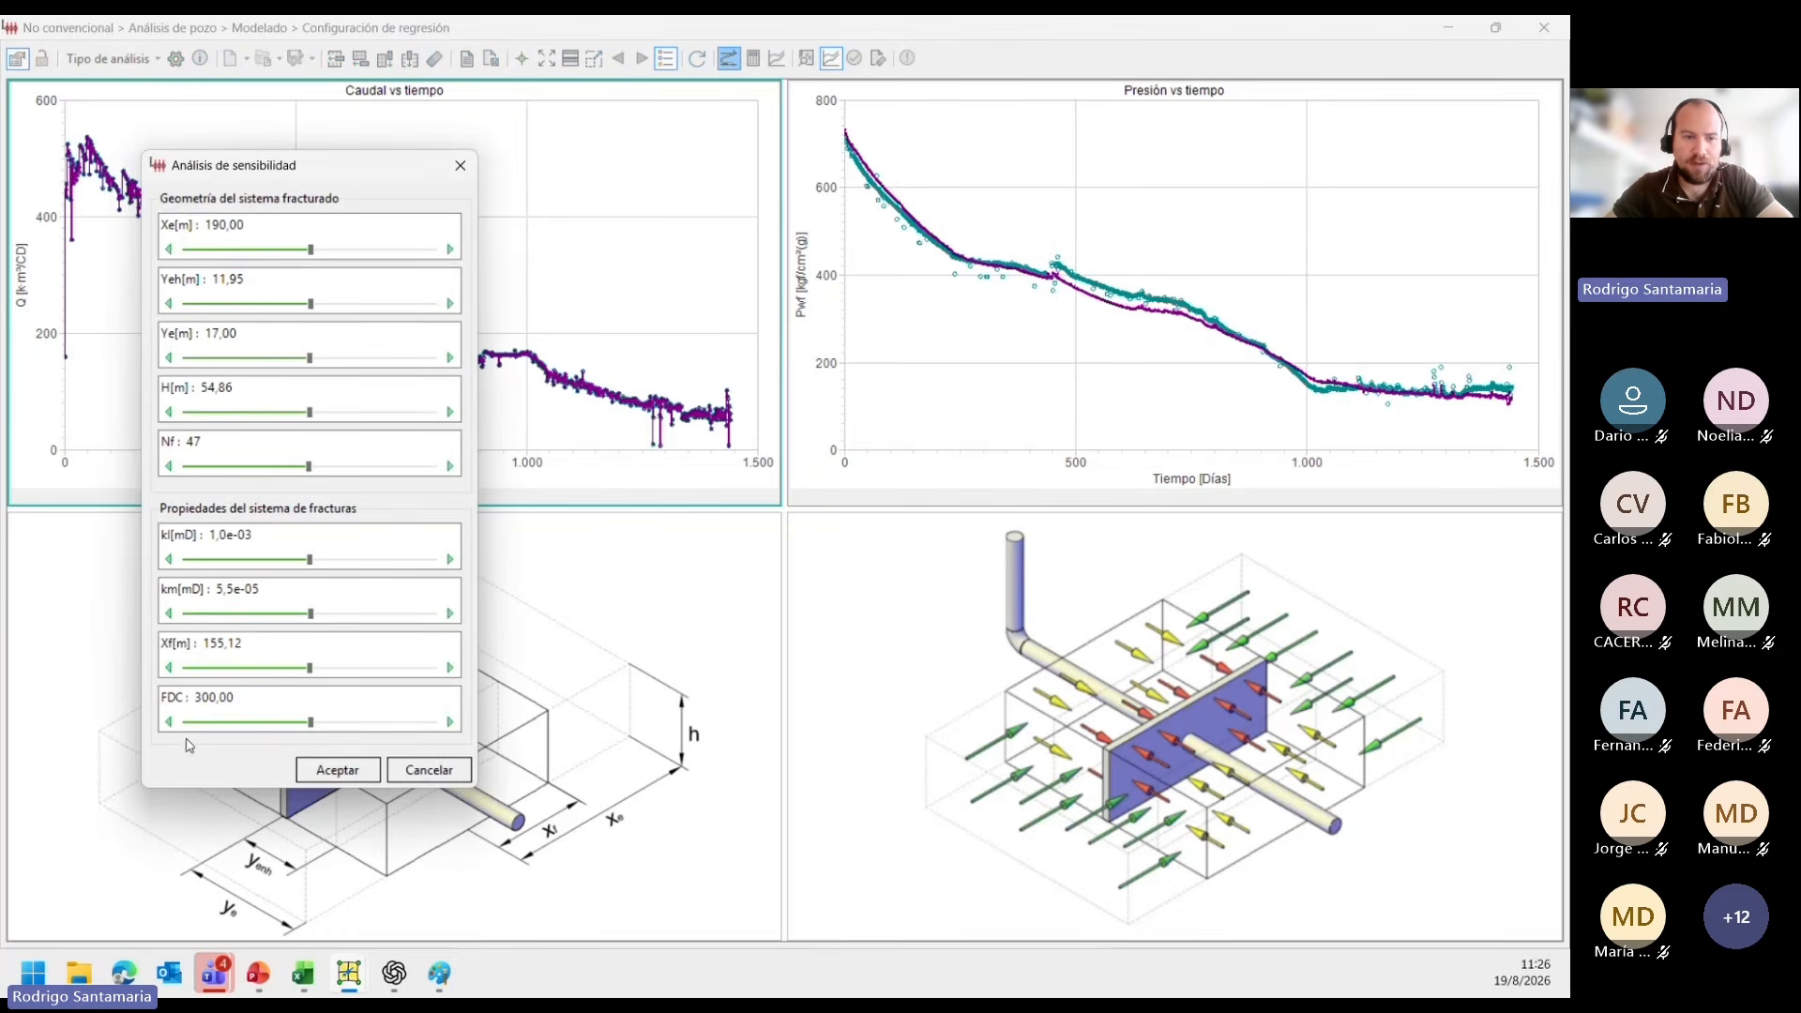
left_click(330, 770)
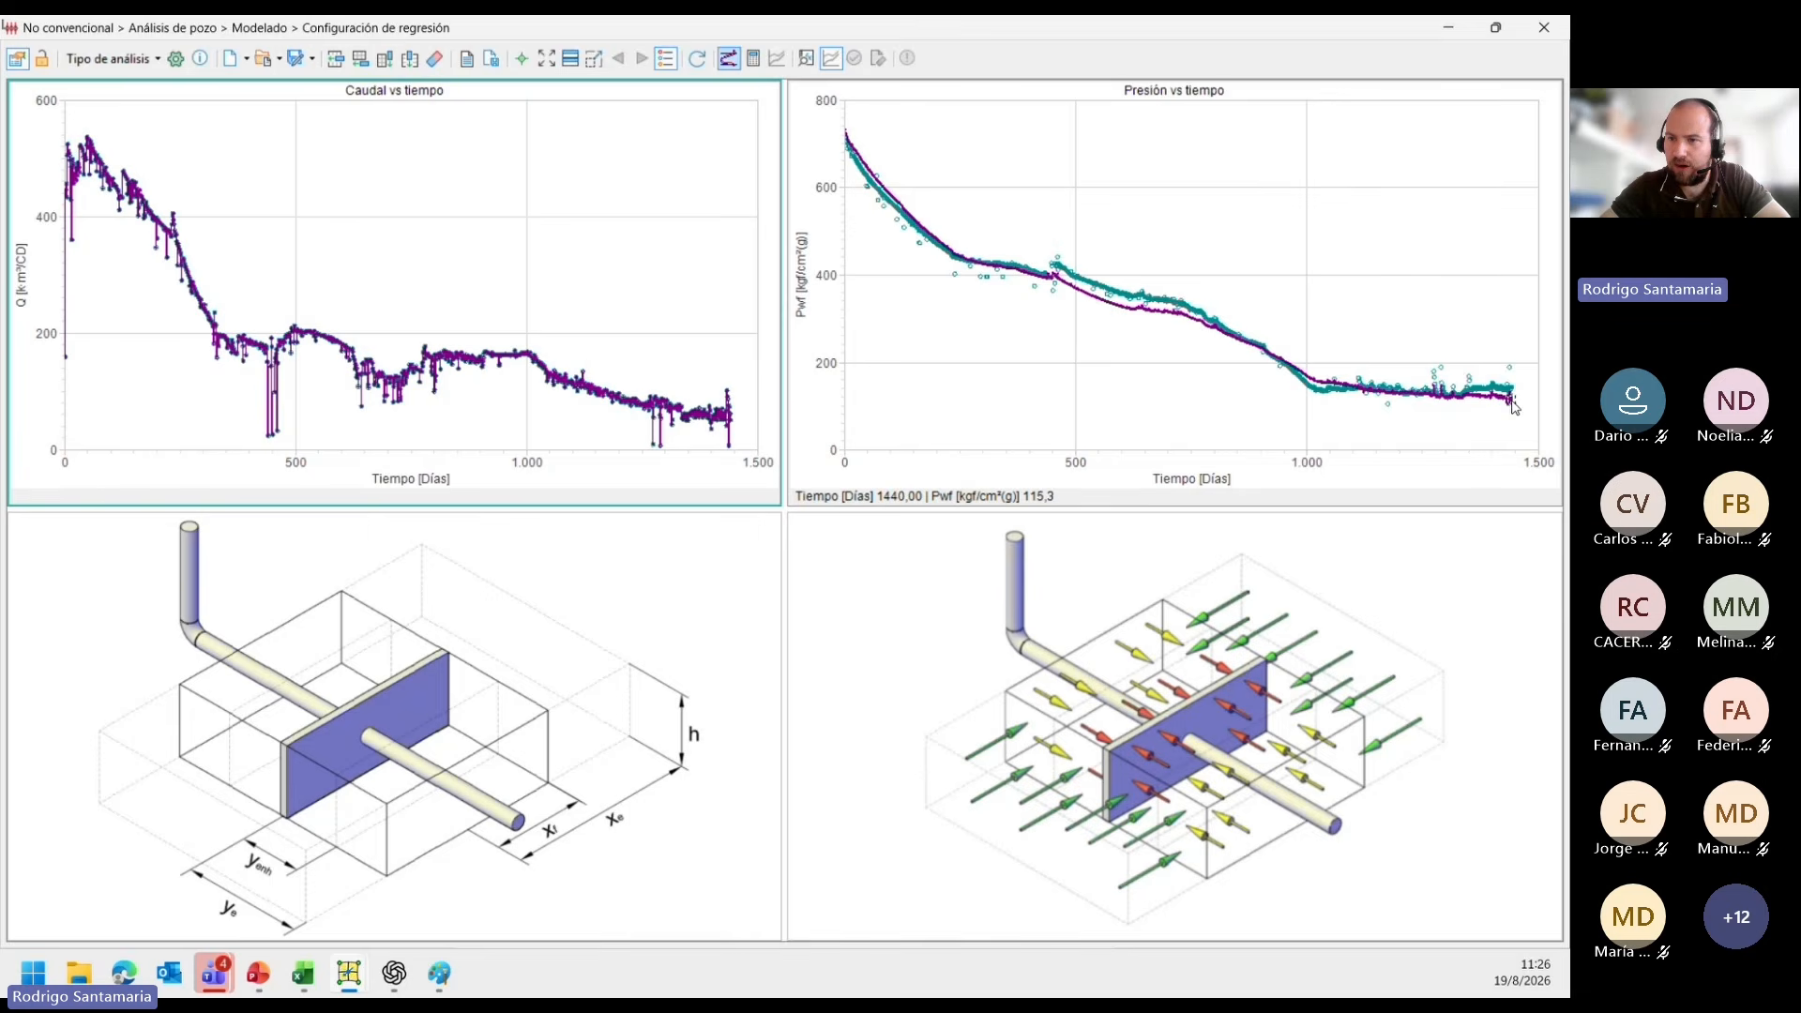
scroll(1512, 401, "up", 5)
scroll(1508, 402, "down", 5)
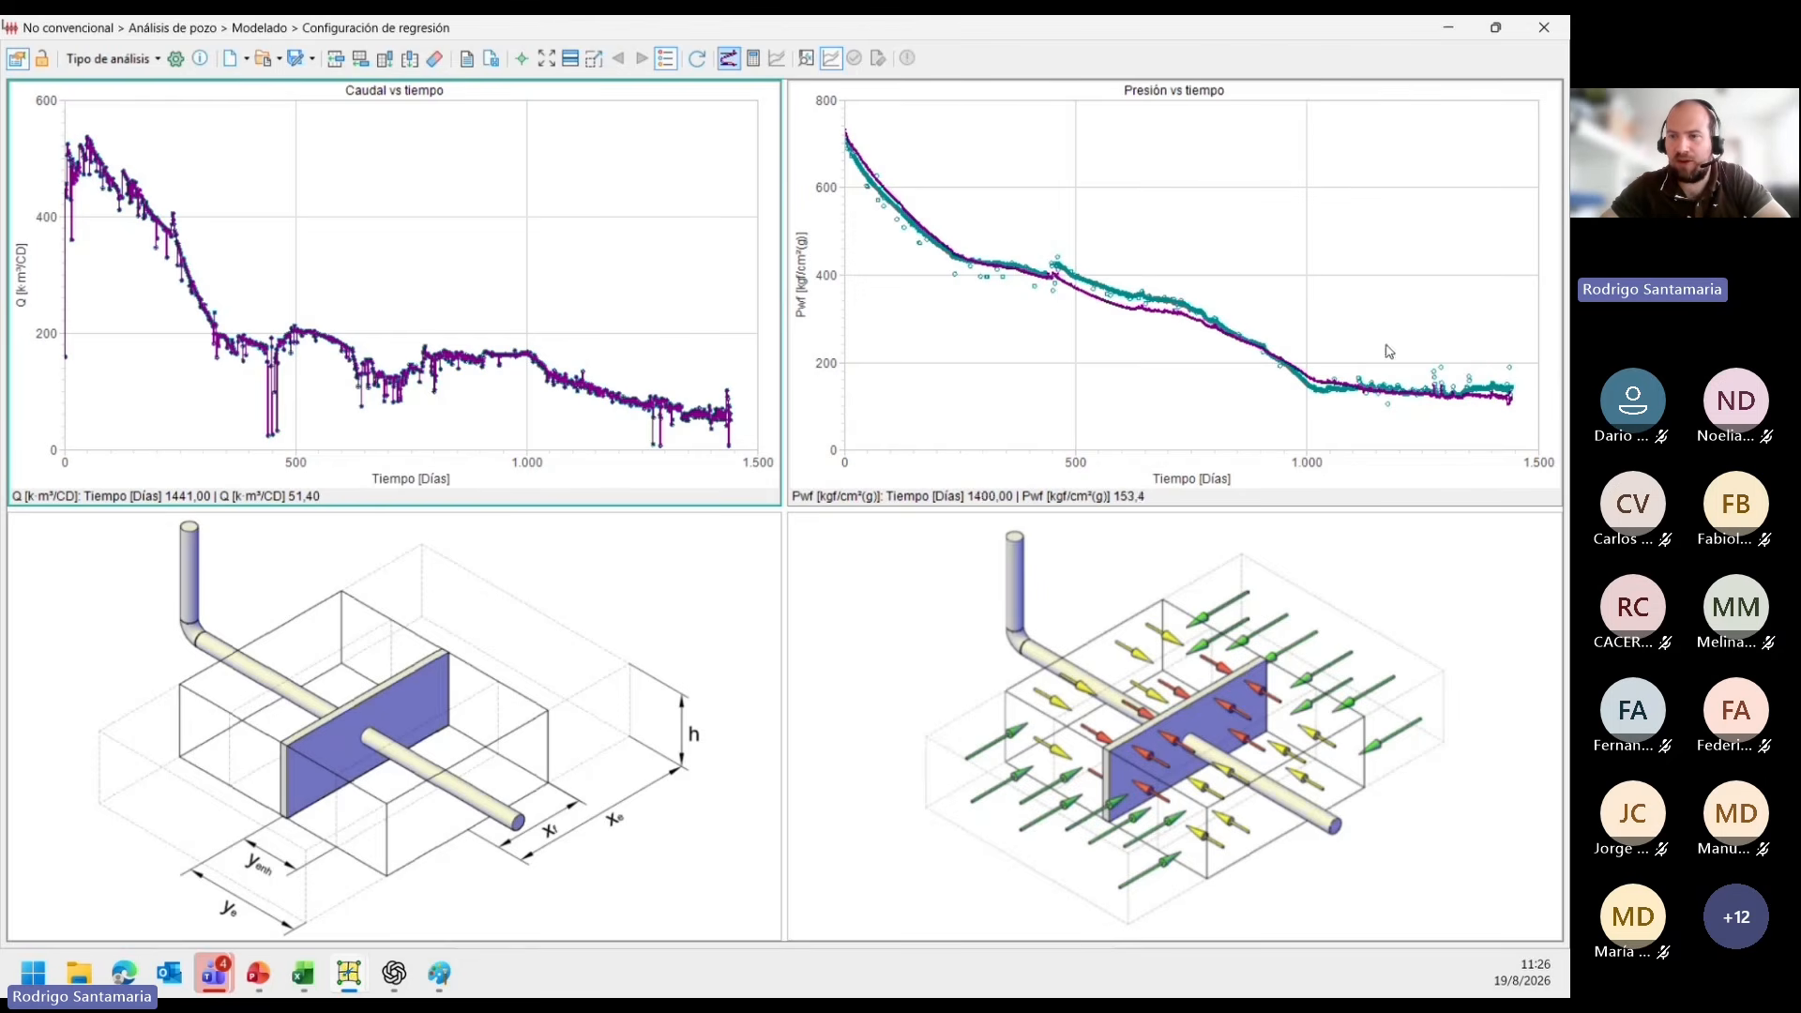
left_click(754, 62)
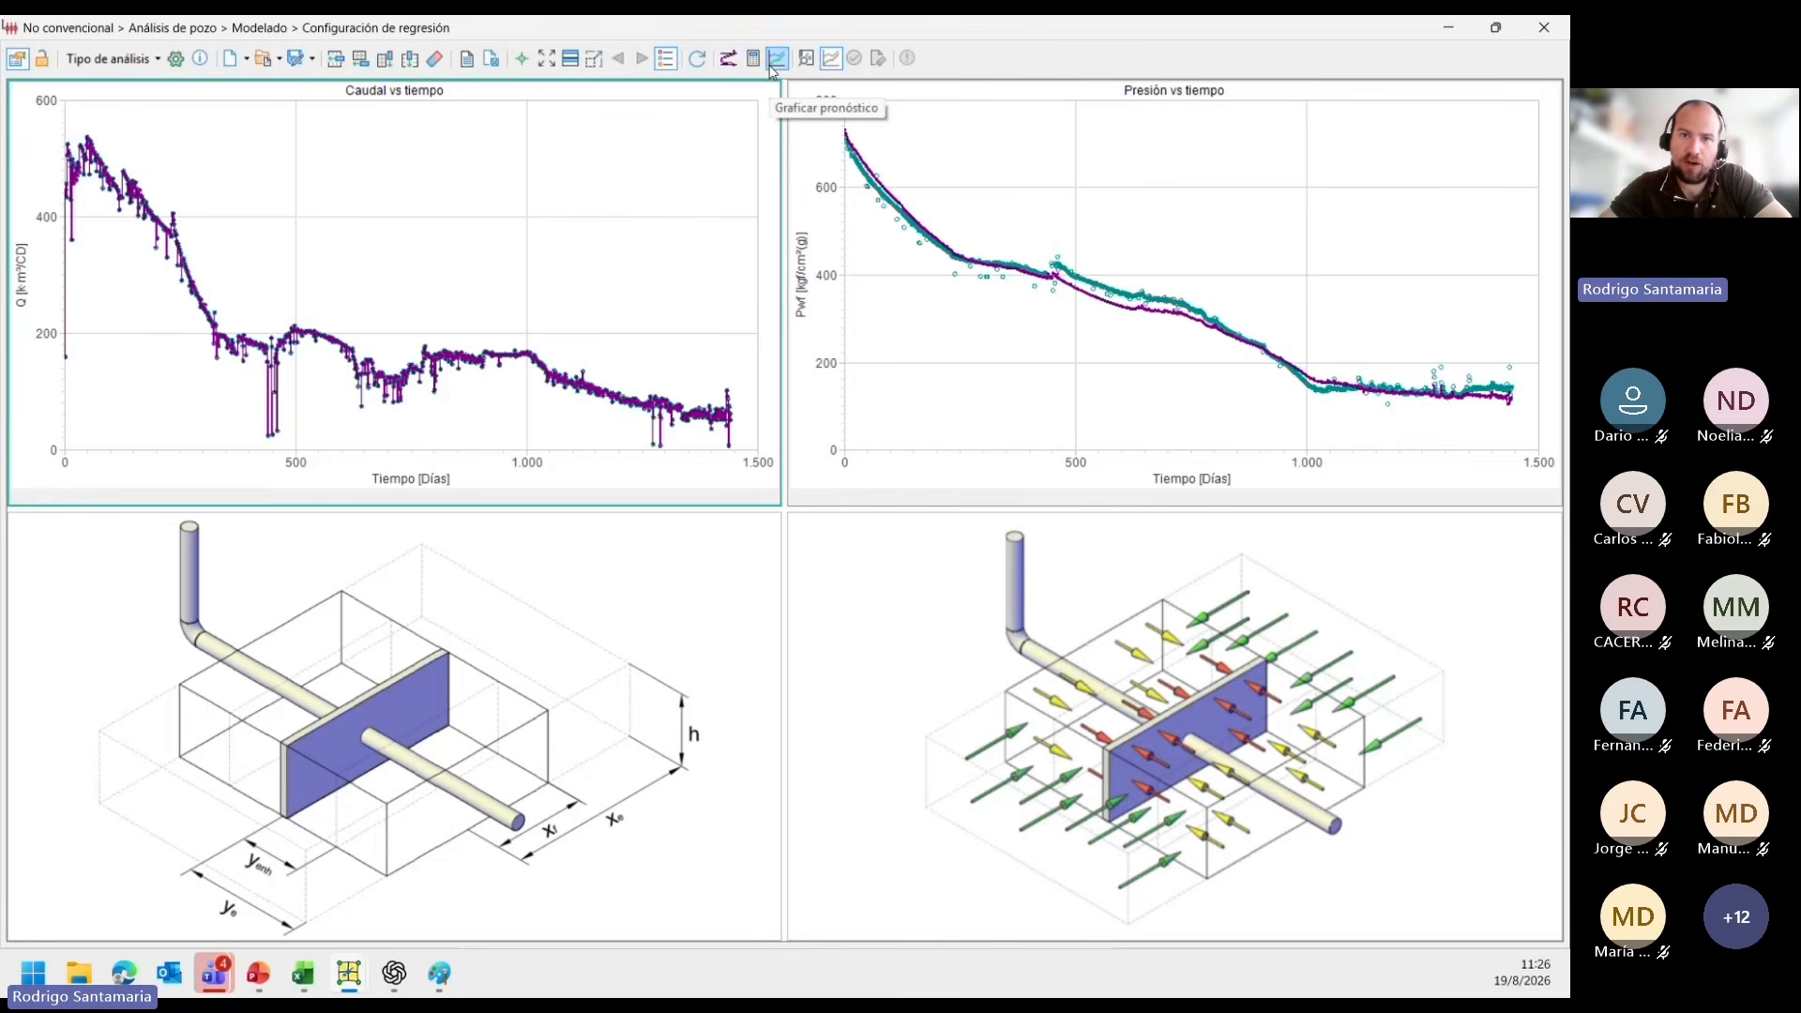
Plot the forecast, set the rate chart's Y axis to logarithmic, and check the pressure chart where the history meets the forecast.
left_click(771, 67)
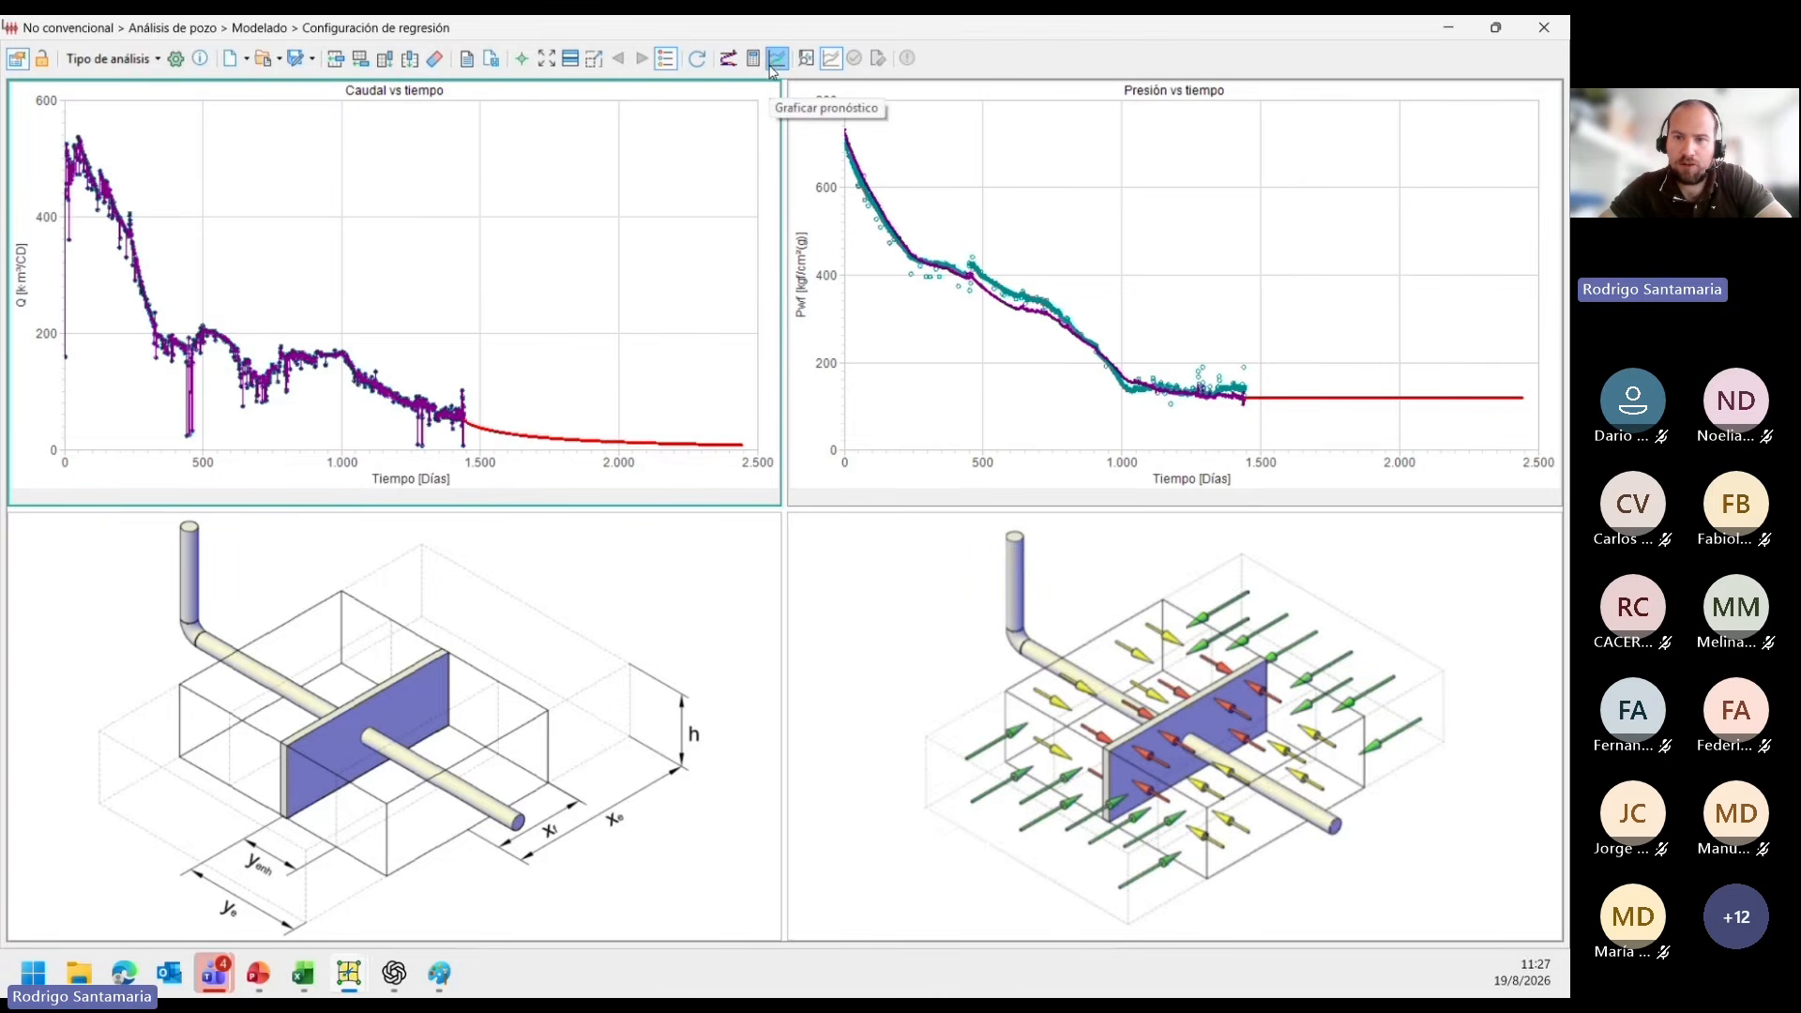
left_click(17, 60)
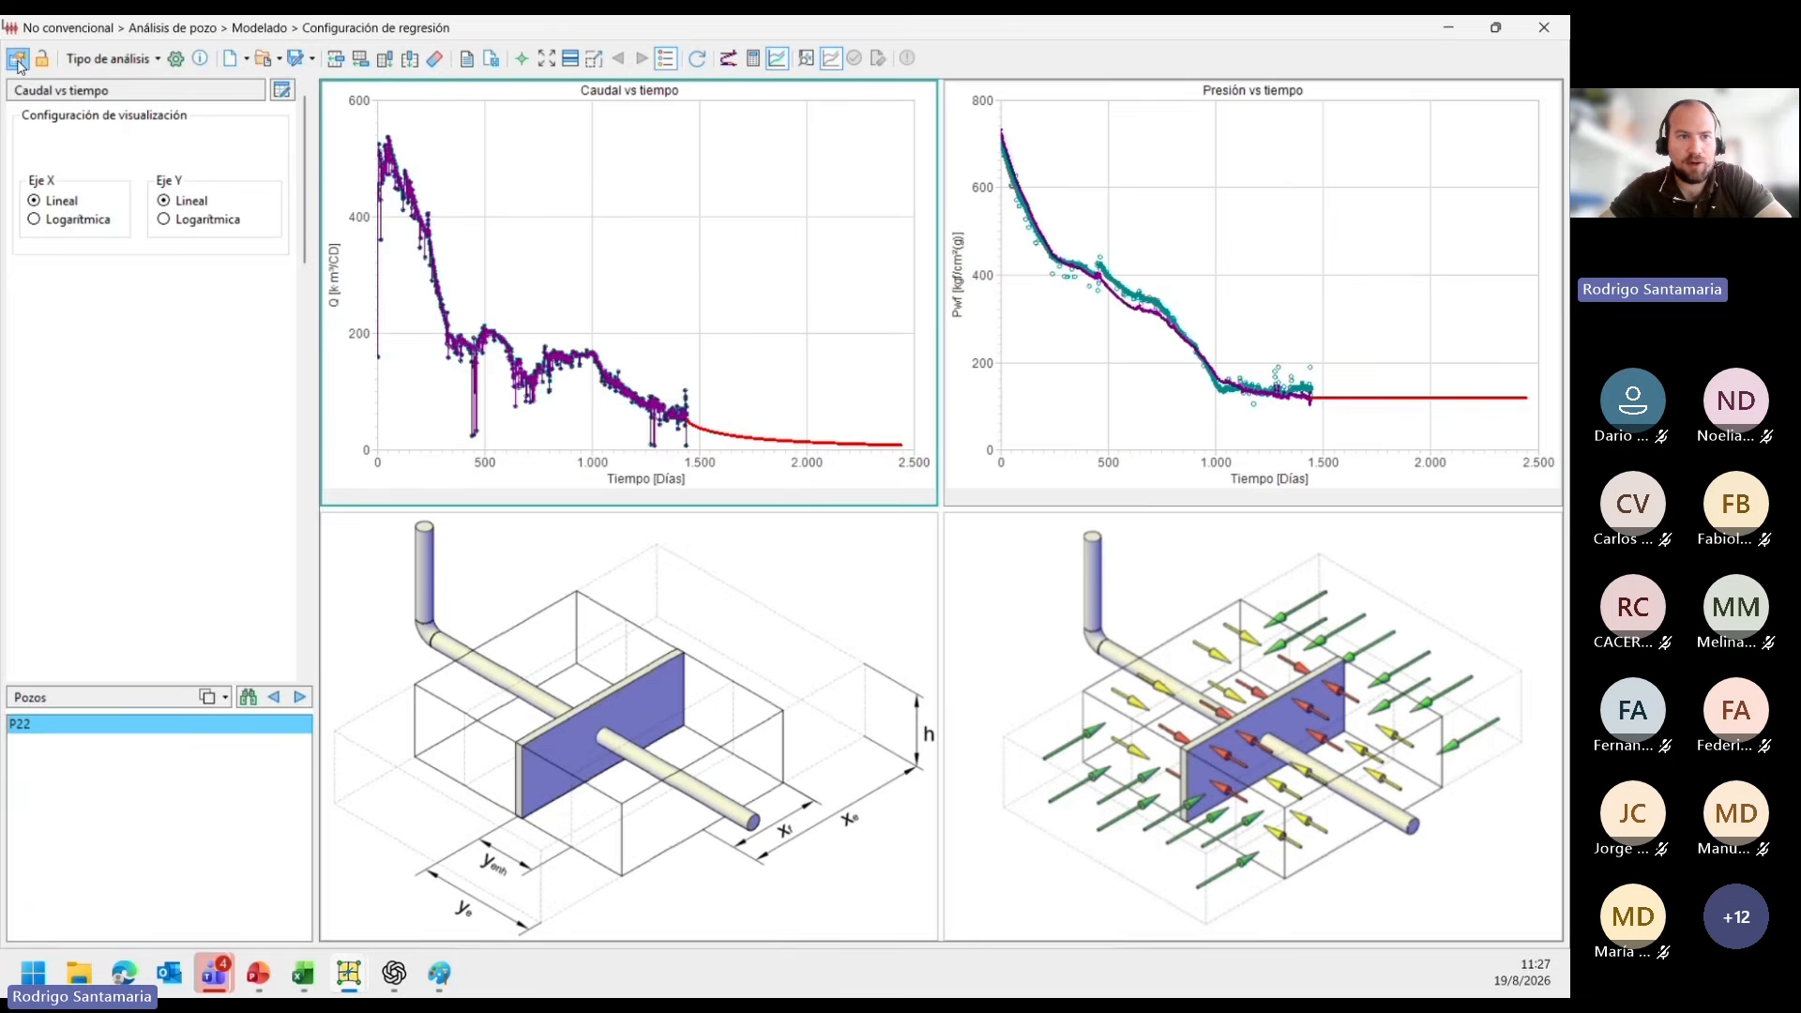
left_click(164, 222)
left_click(16, 60)
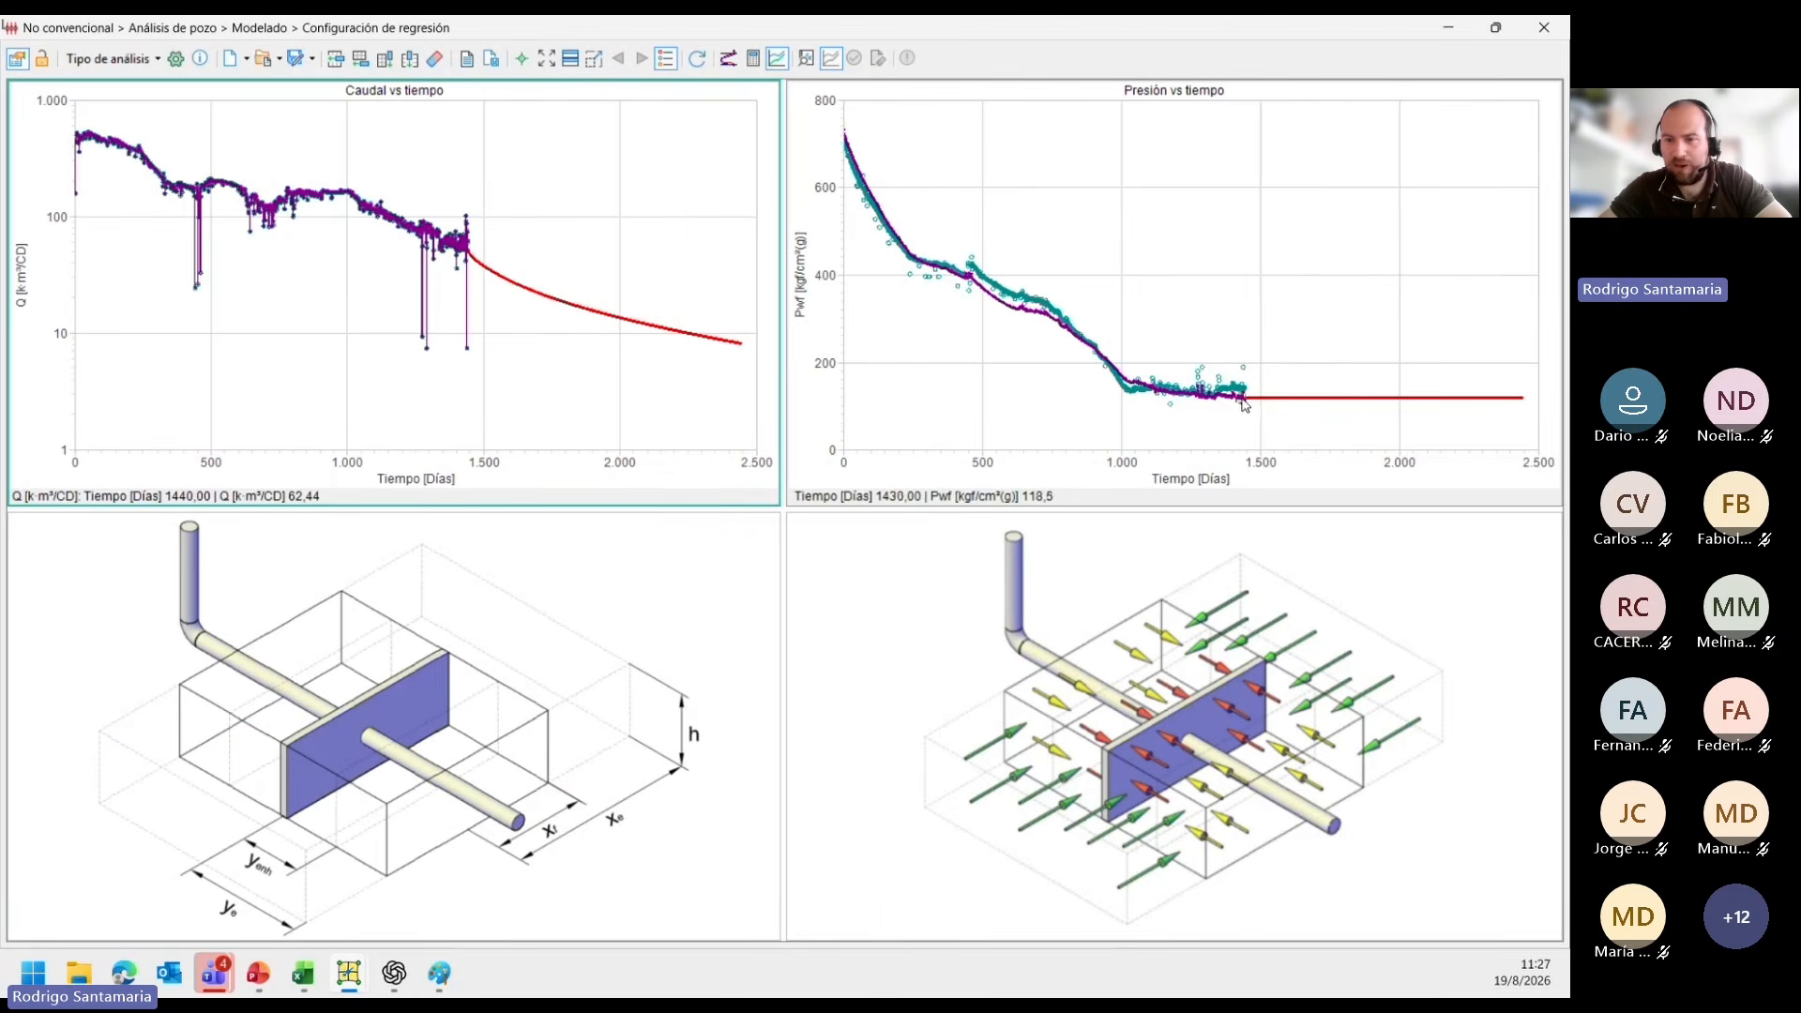
scroll(1252, 410, "up", 6)
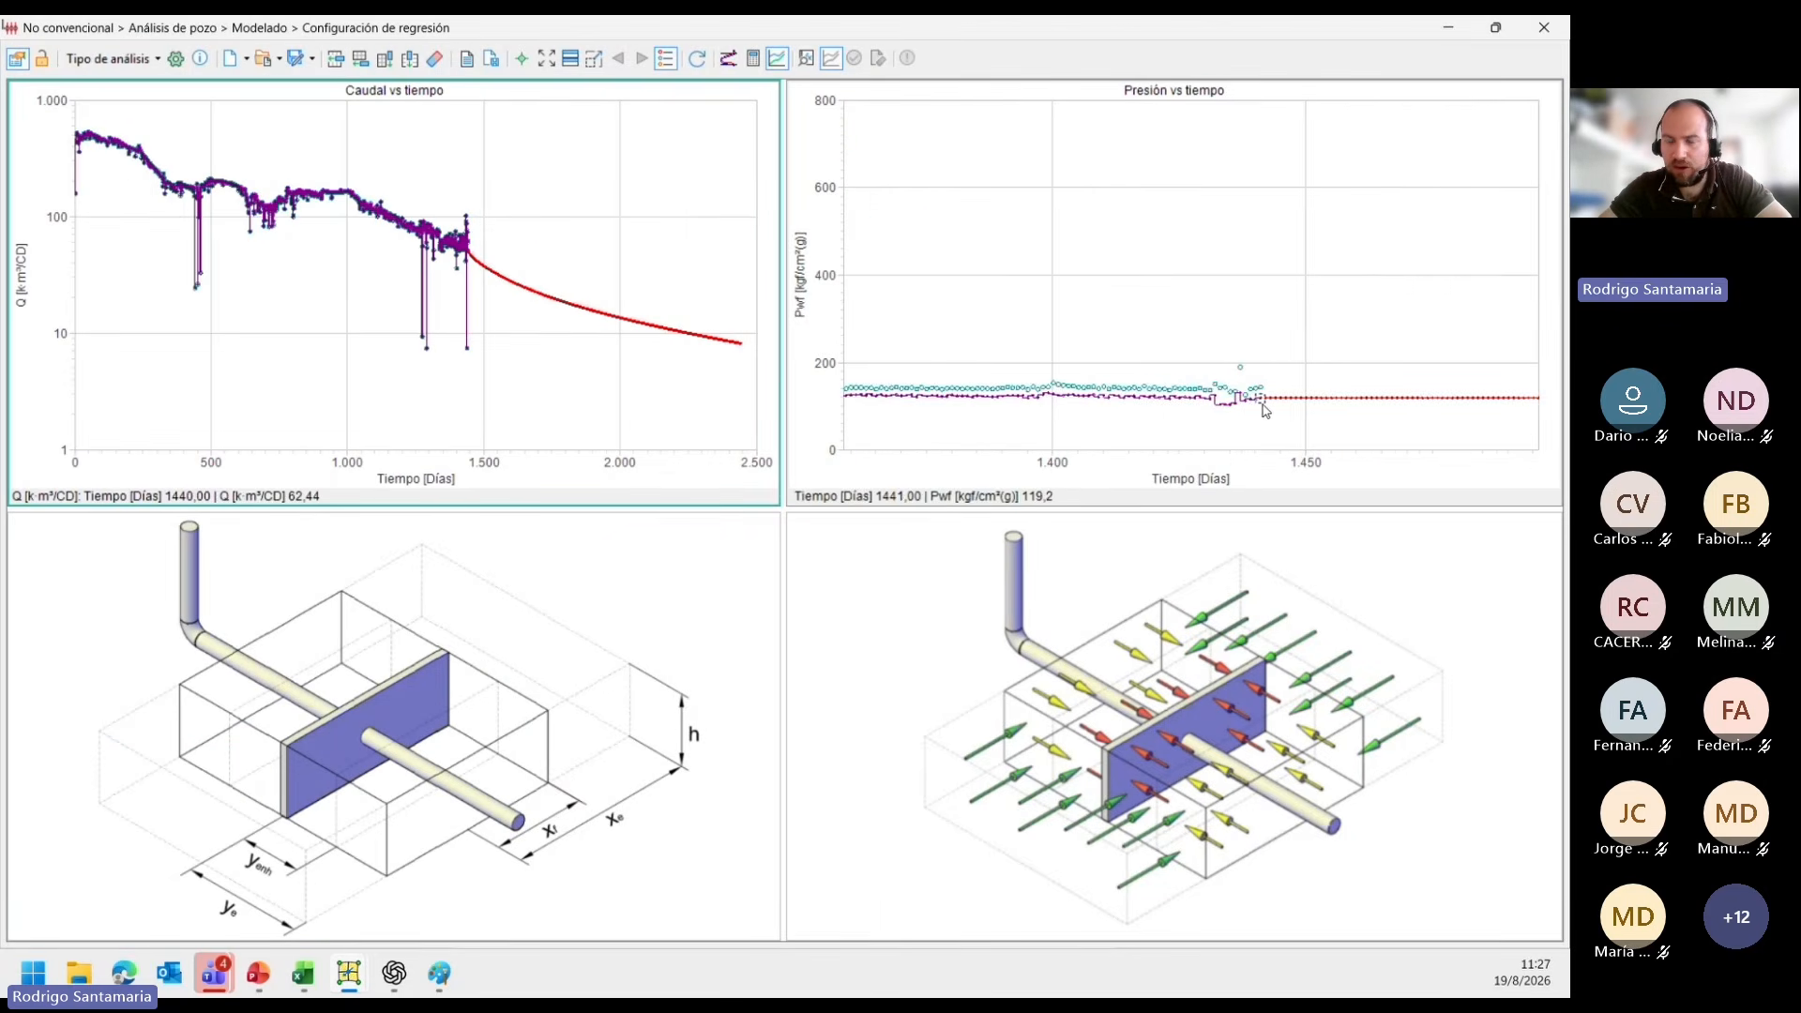
scroll(1267, 409, "down", 1)
scroll(1269, 408, "down", 5)
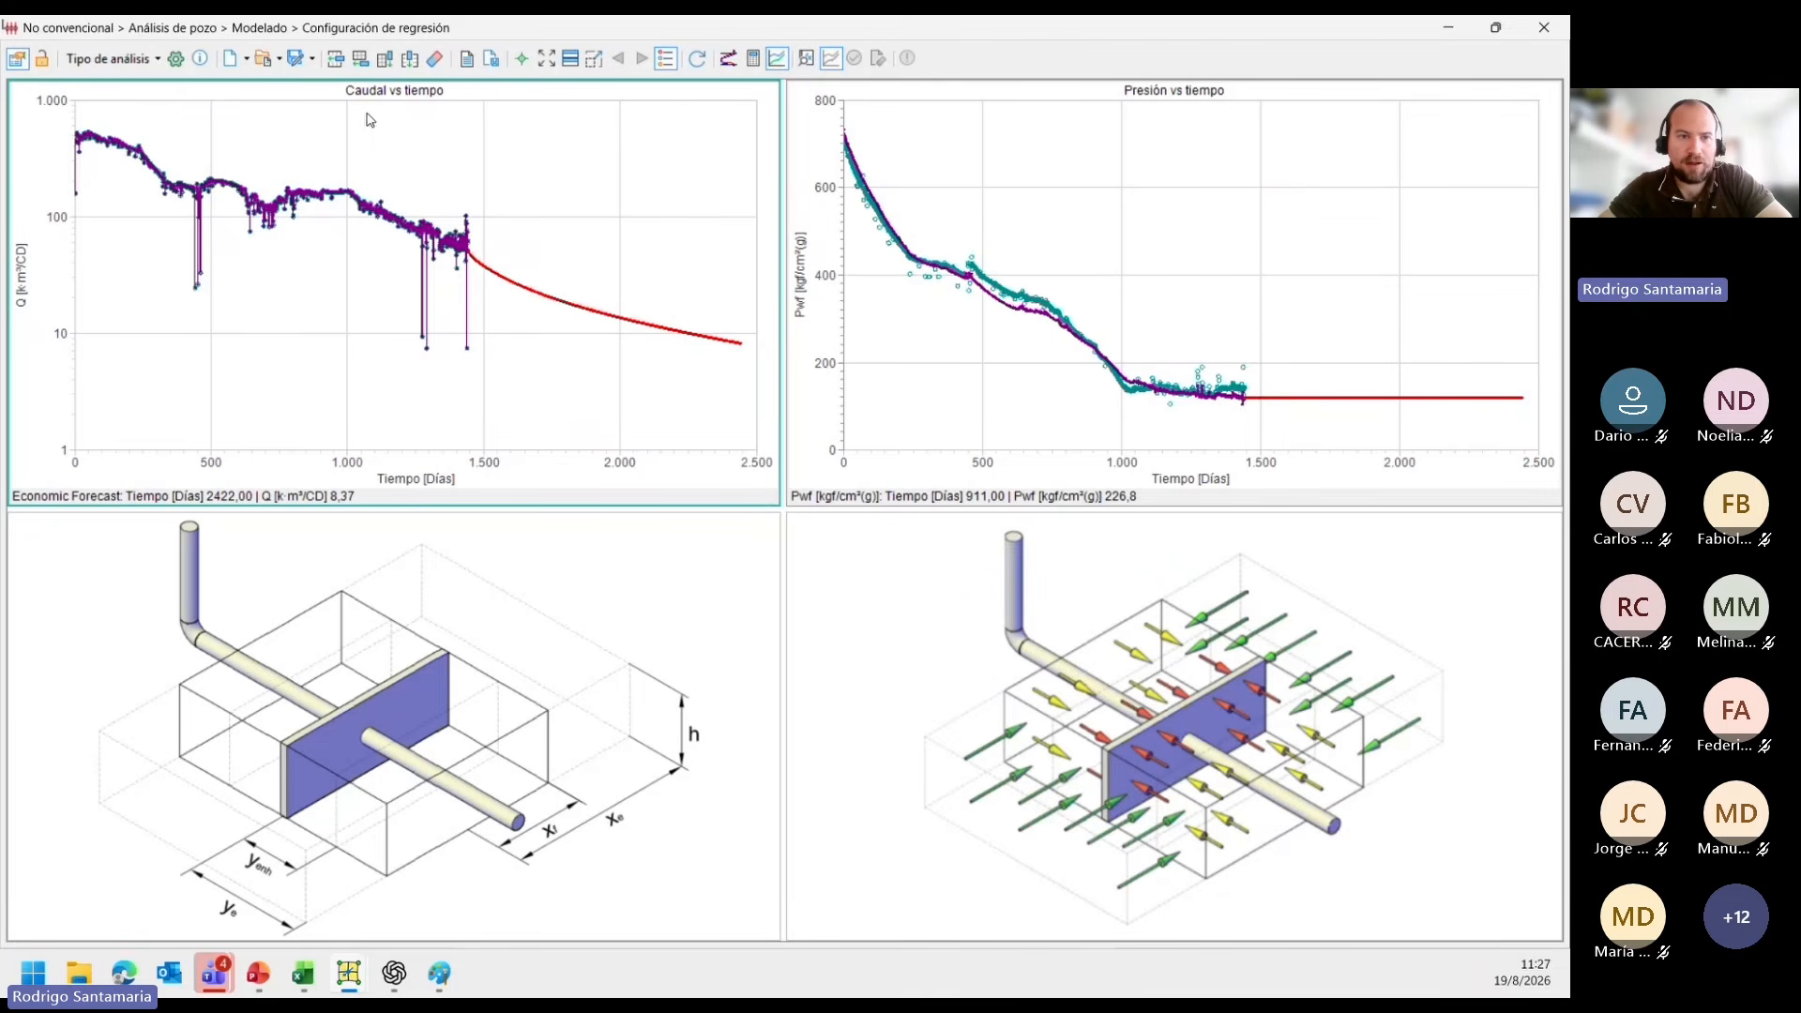
Start saving the forecast with Modelado as the destination scenario and Total as the subphase.
left_click(315, 62)
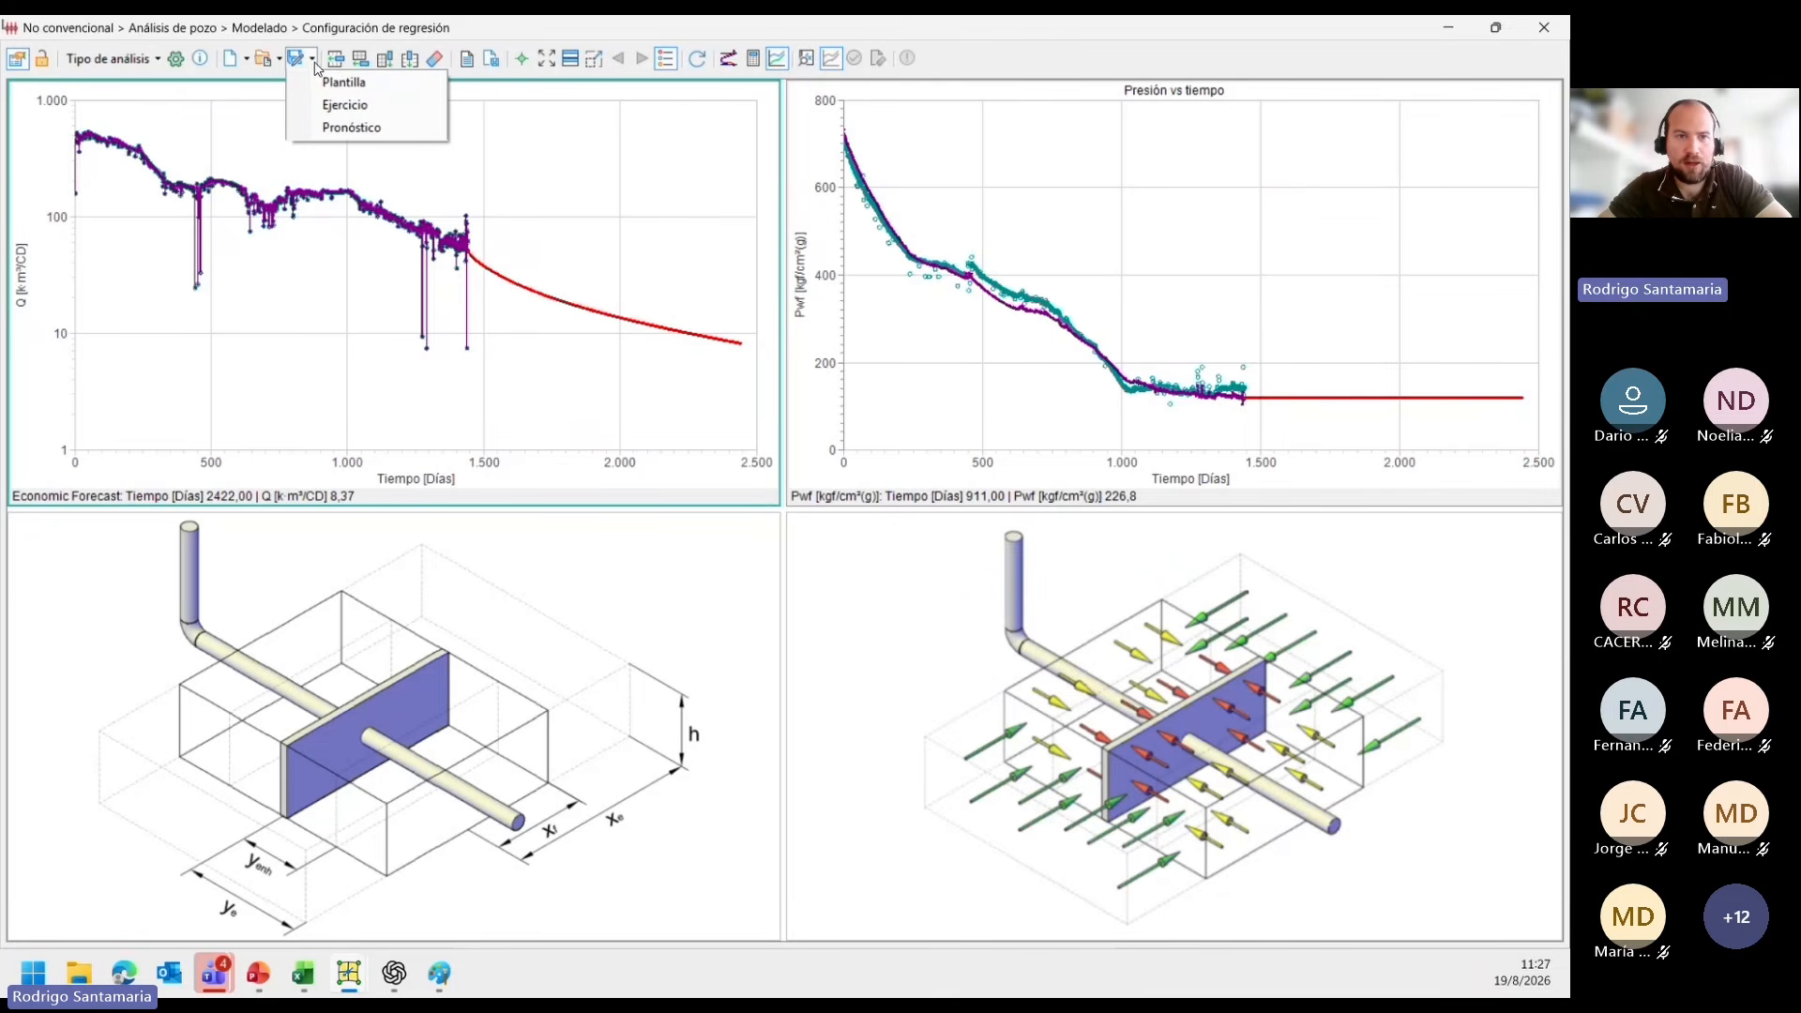
left_click(321, 136)
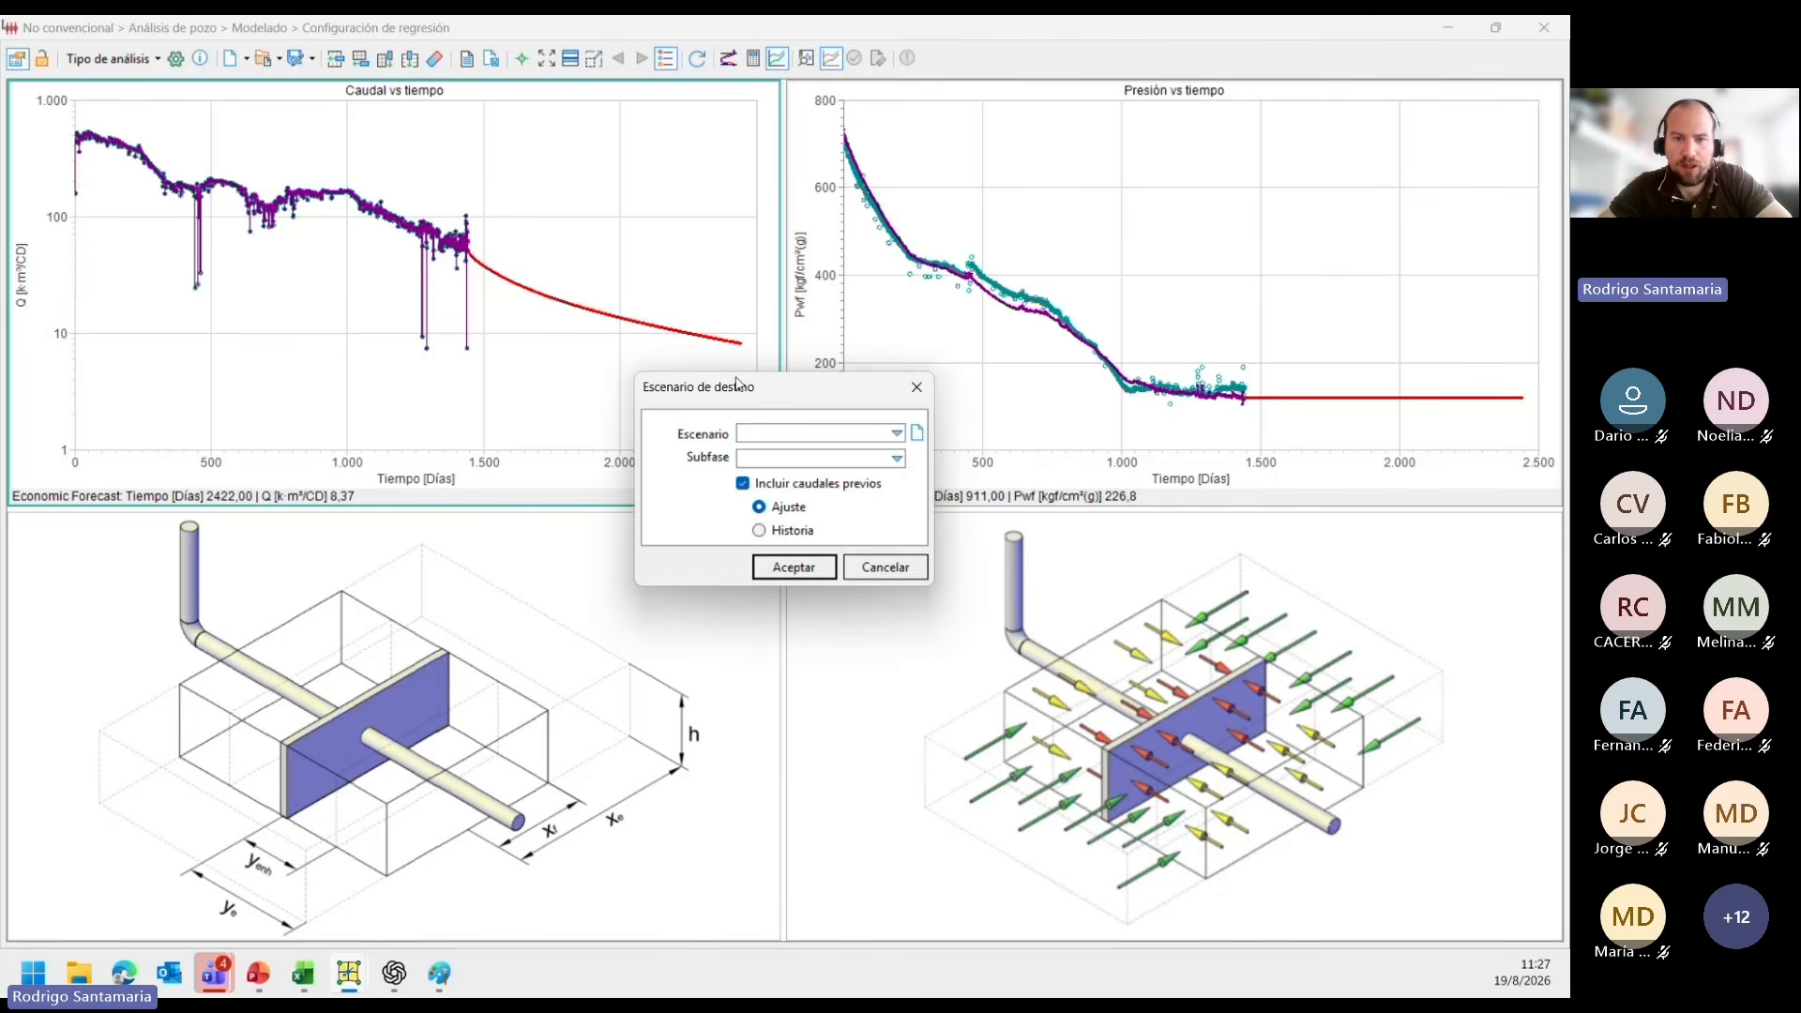
left_click(783, 442)
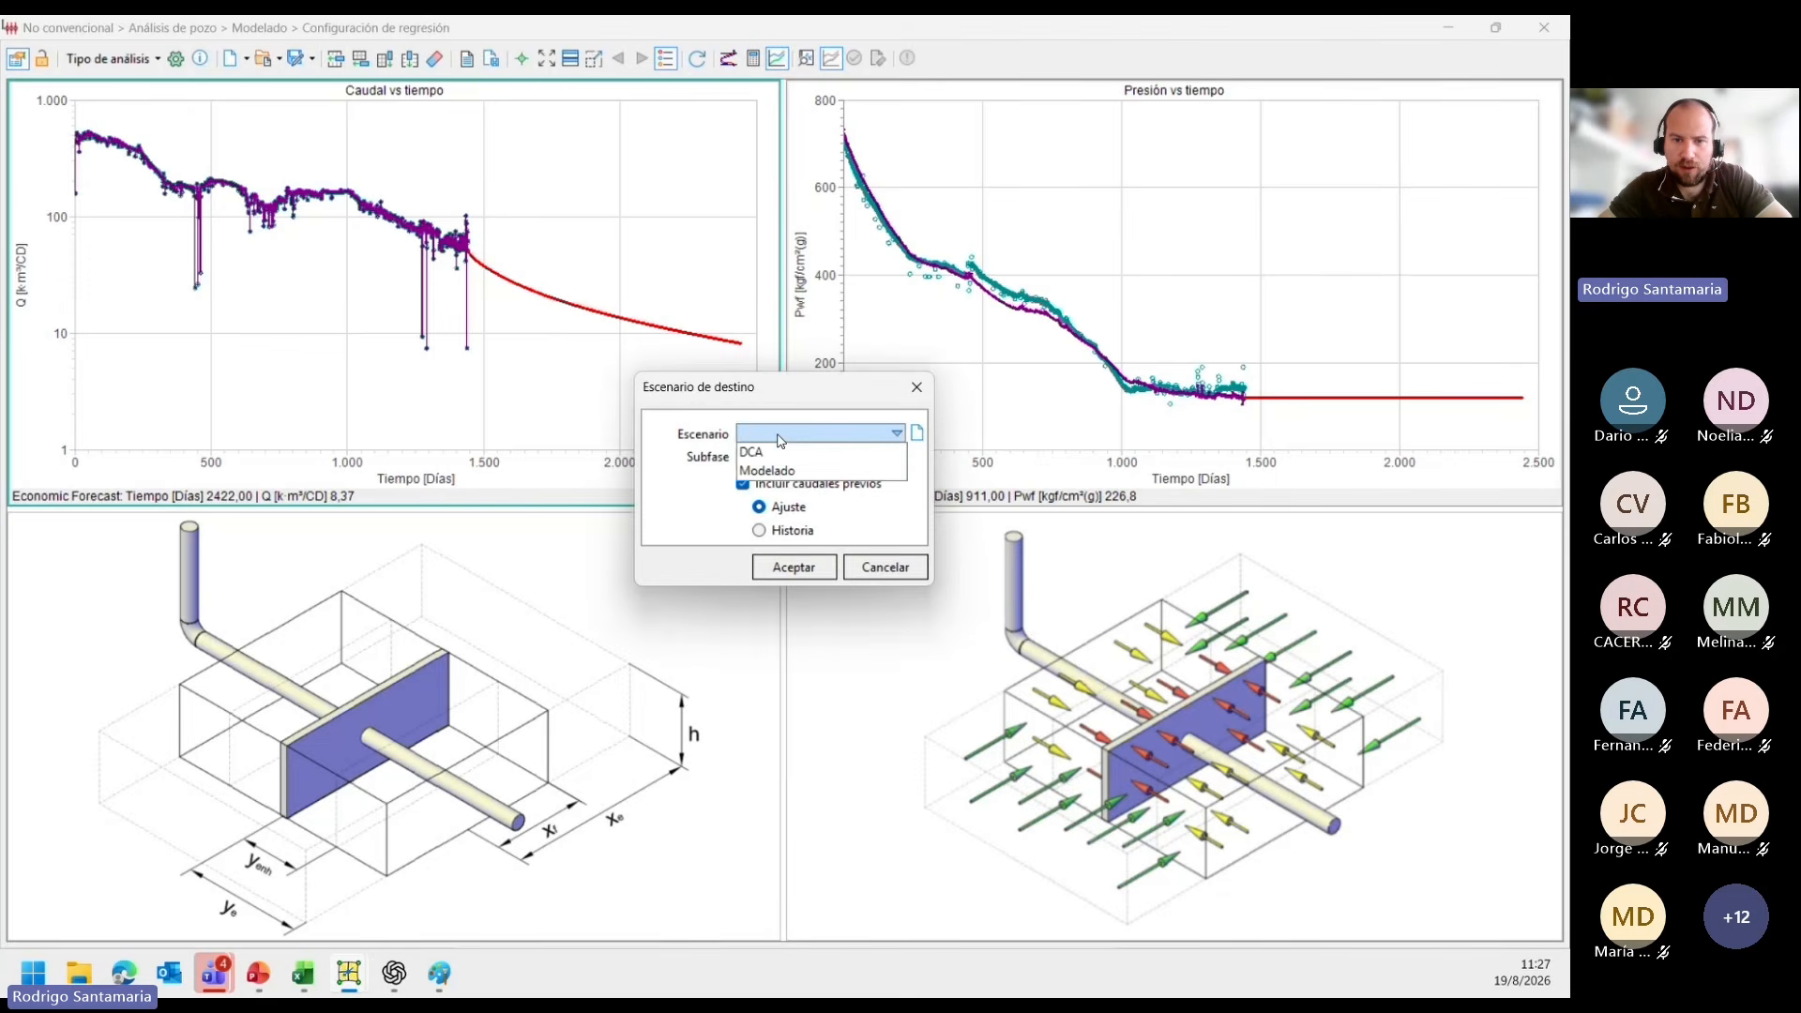
left_click(781, 441)
left_click(775, 439)
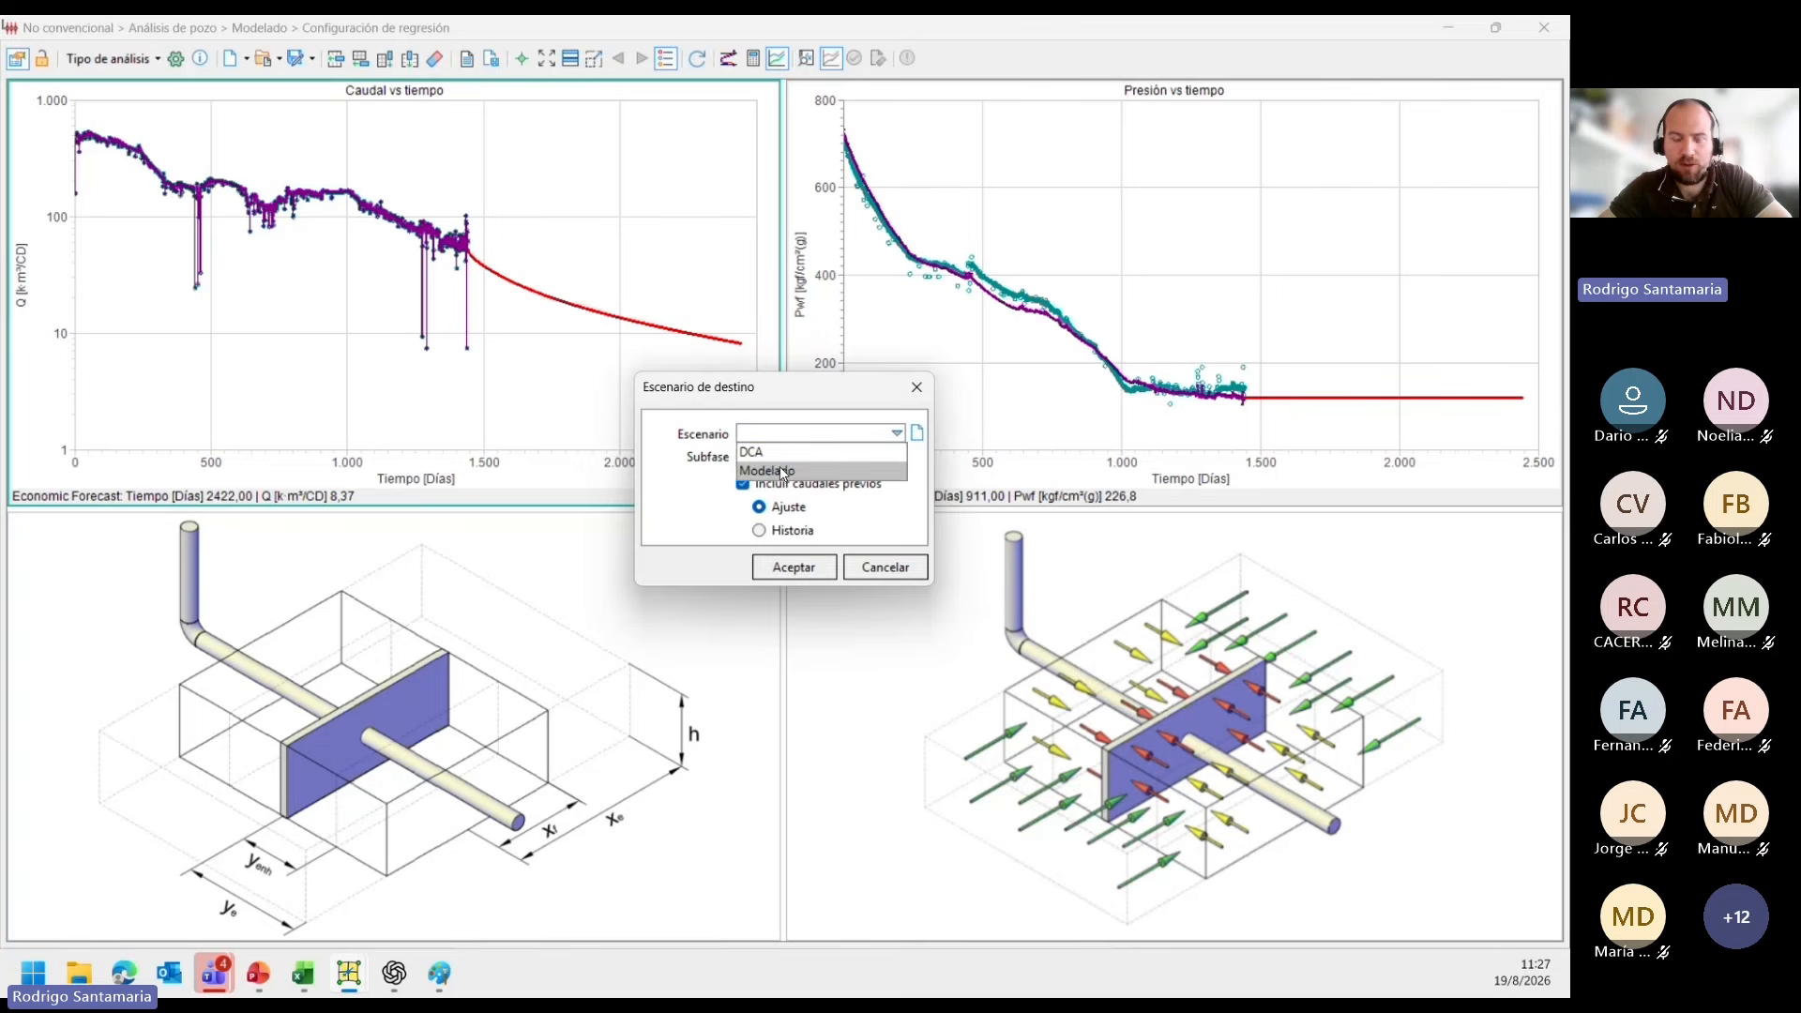
left_click(784, 472)
left_click(780, 459)
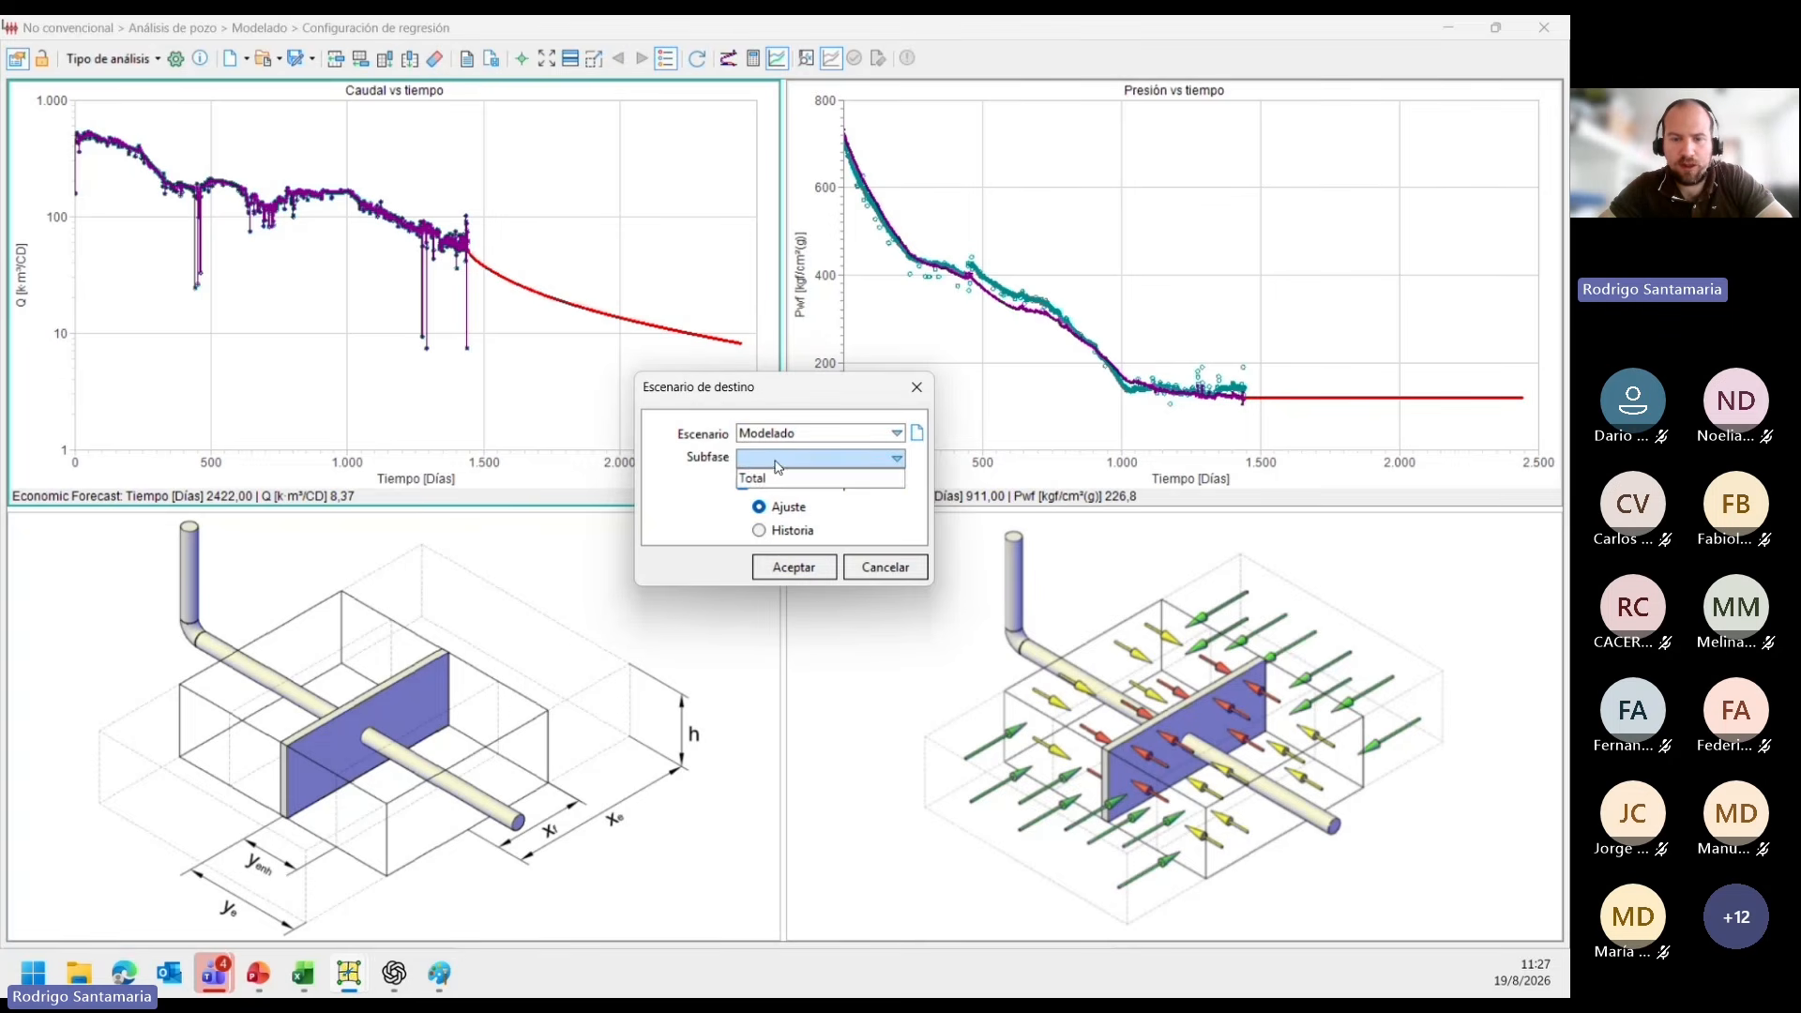
left_click(778, 480)
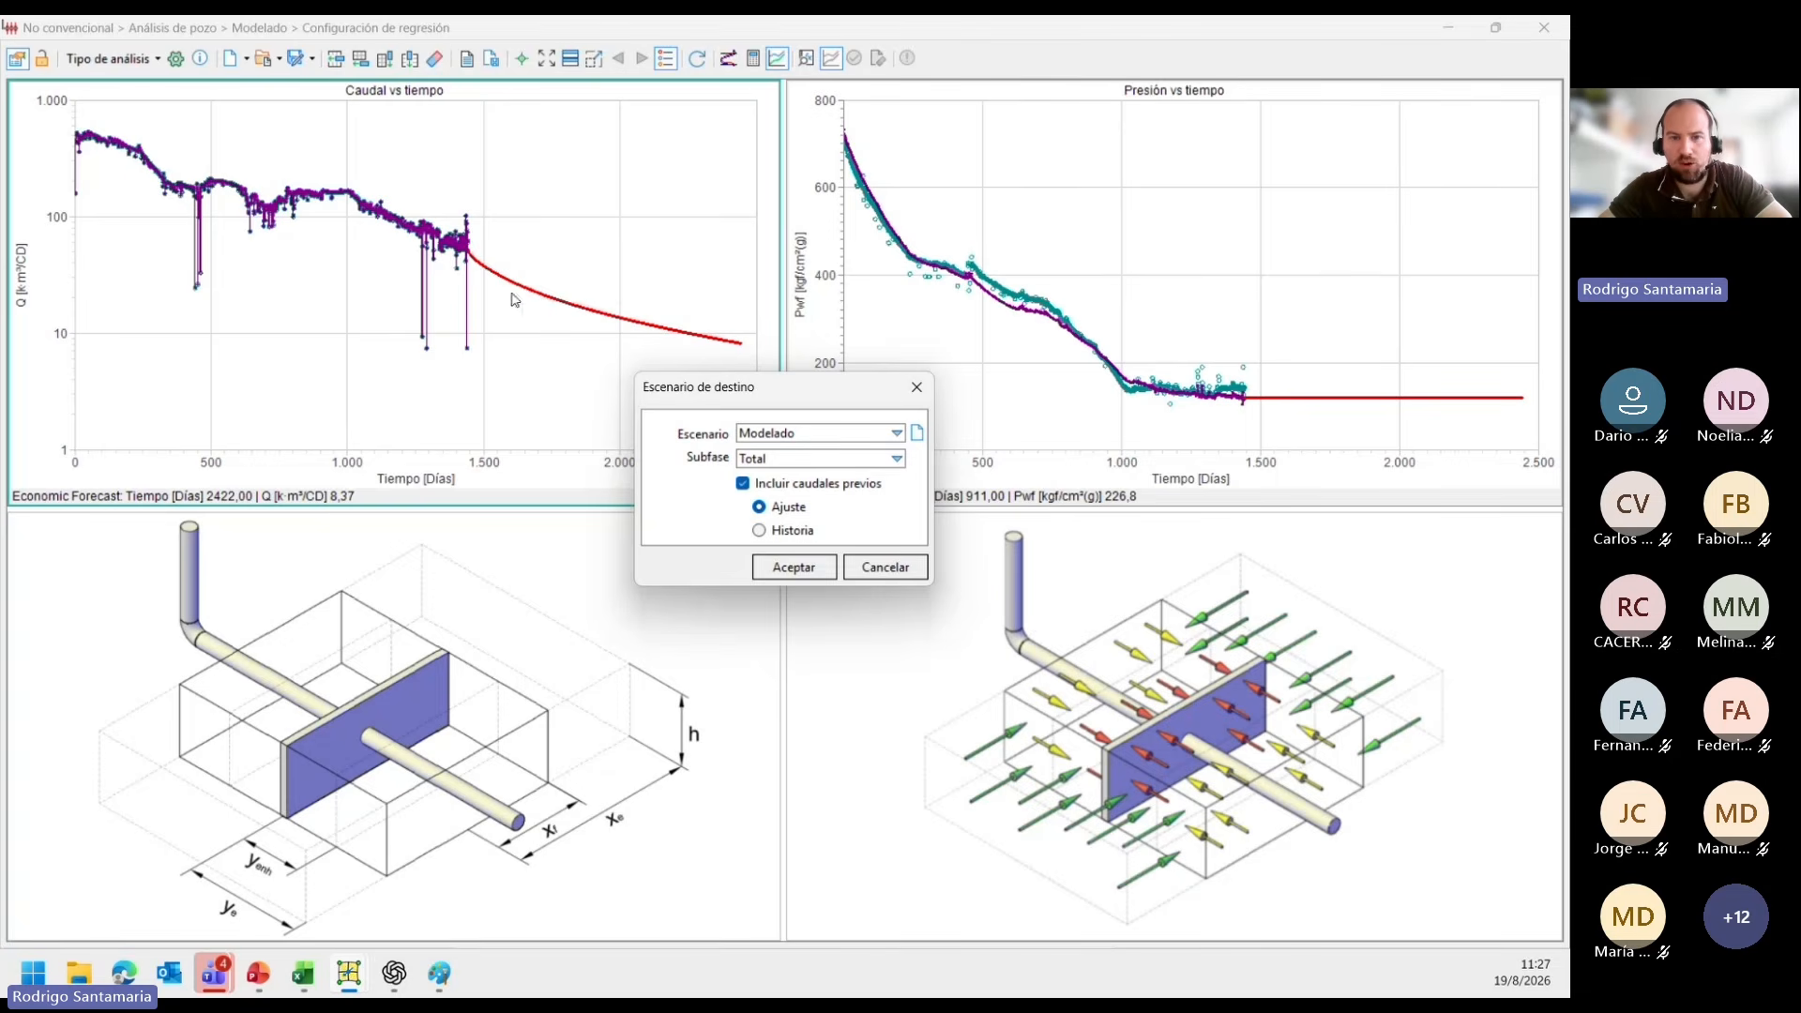
Include the previous rates from Ajuste, after trying Historia, and accept saving the forecast to the destination scenario.
left_click_drag(739, 388, 531, 269)
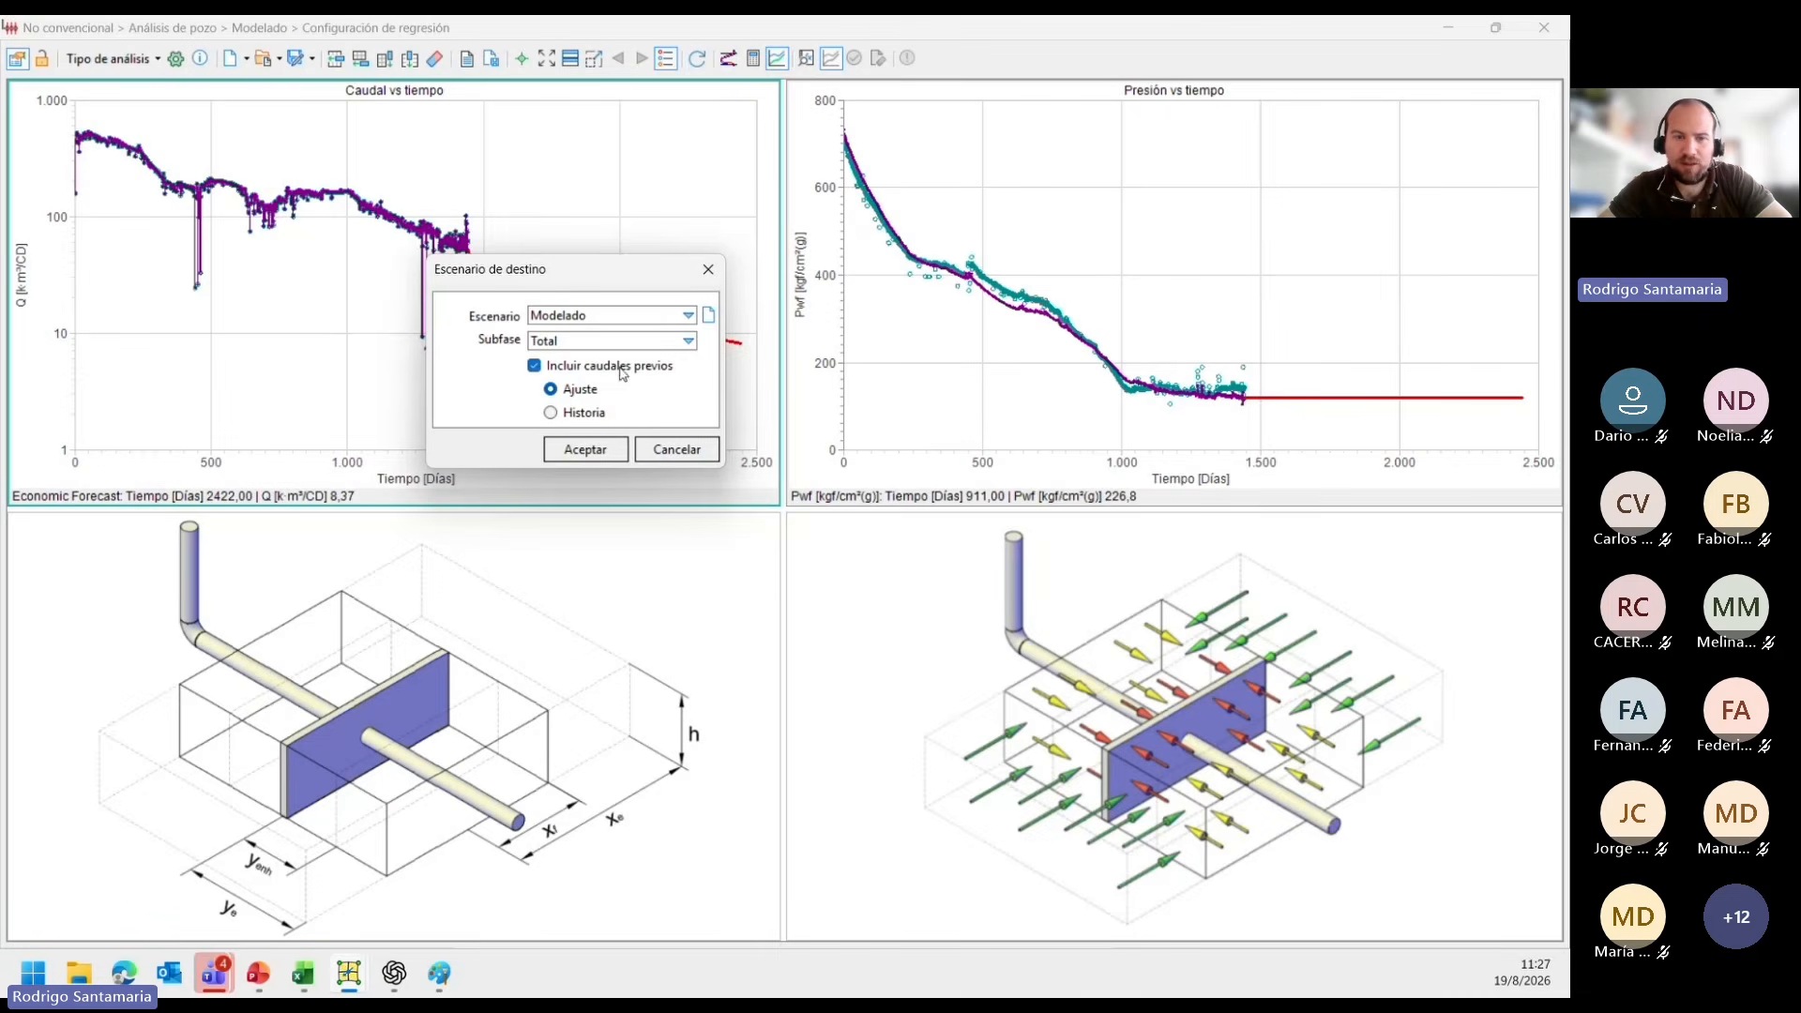
left_click(583, 414)
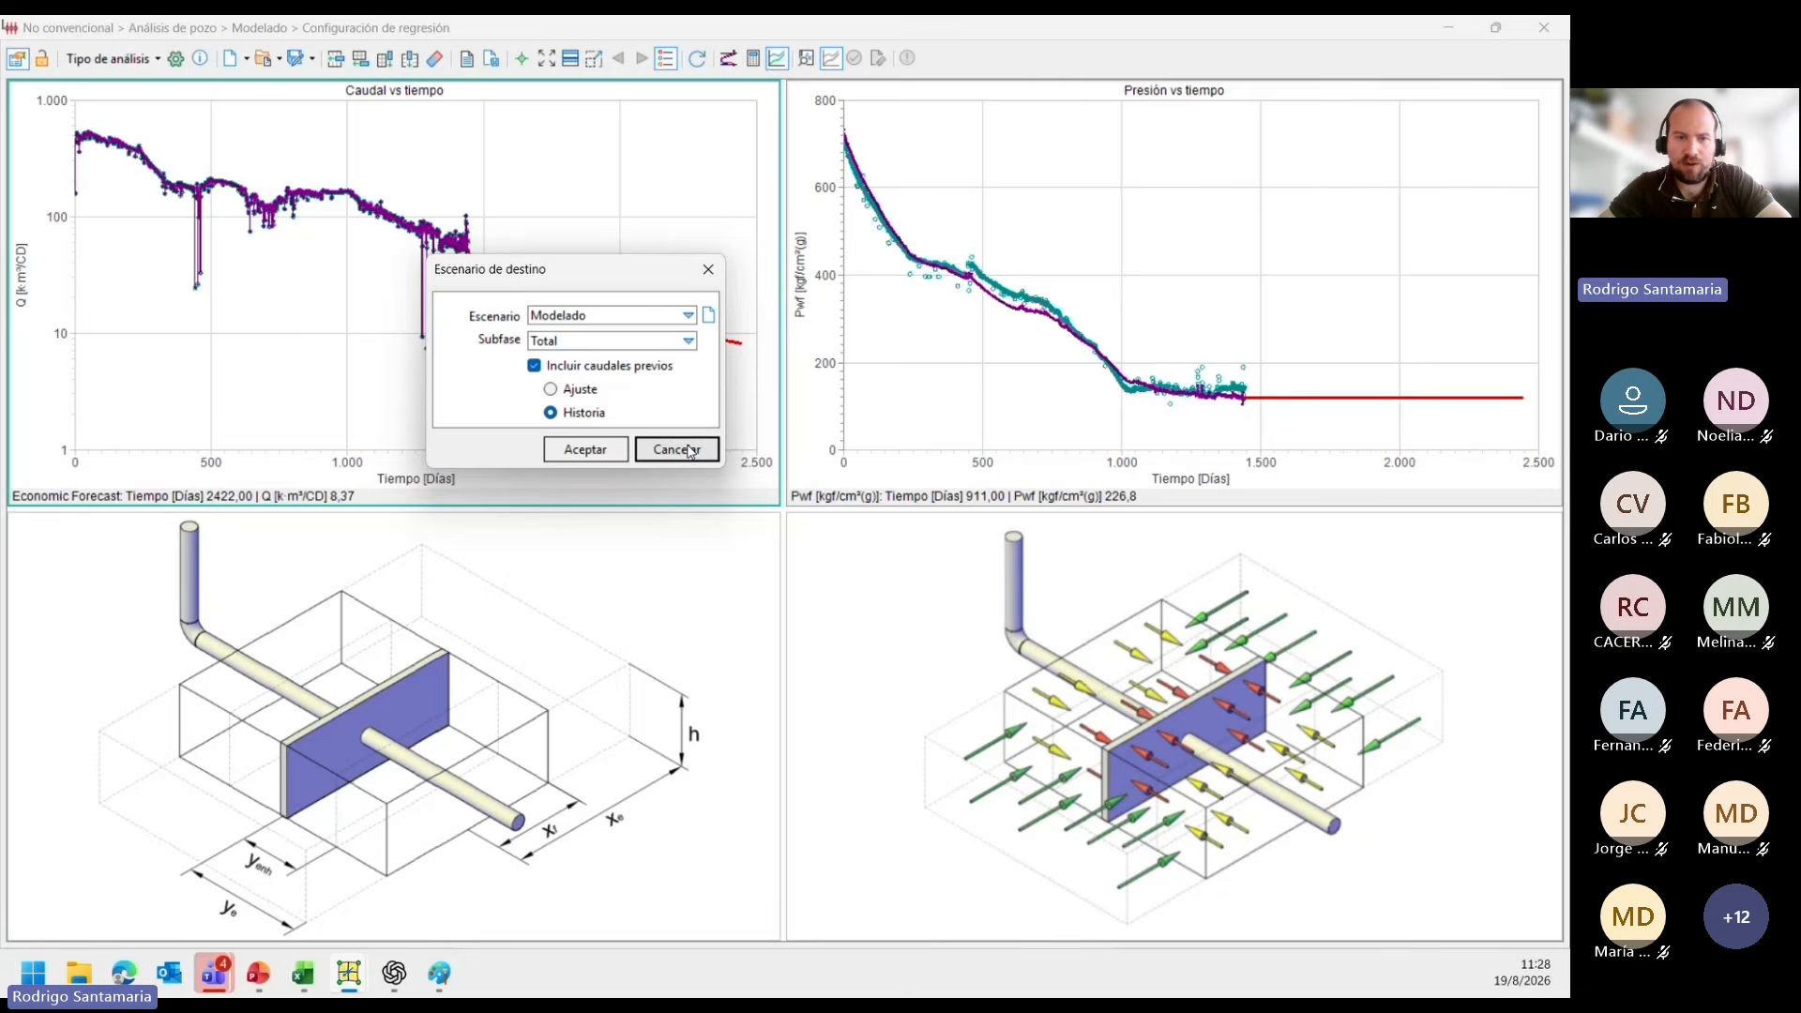
left_click(550, 388)
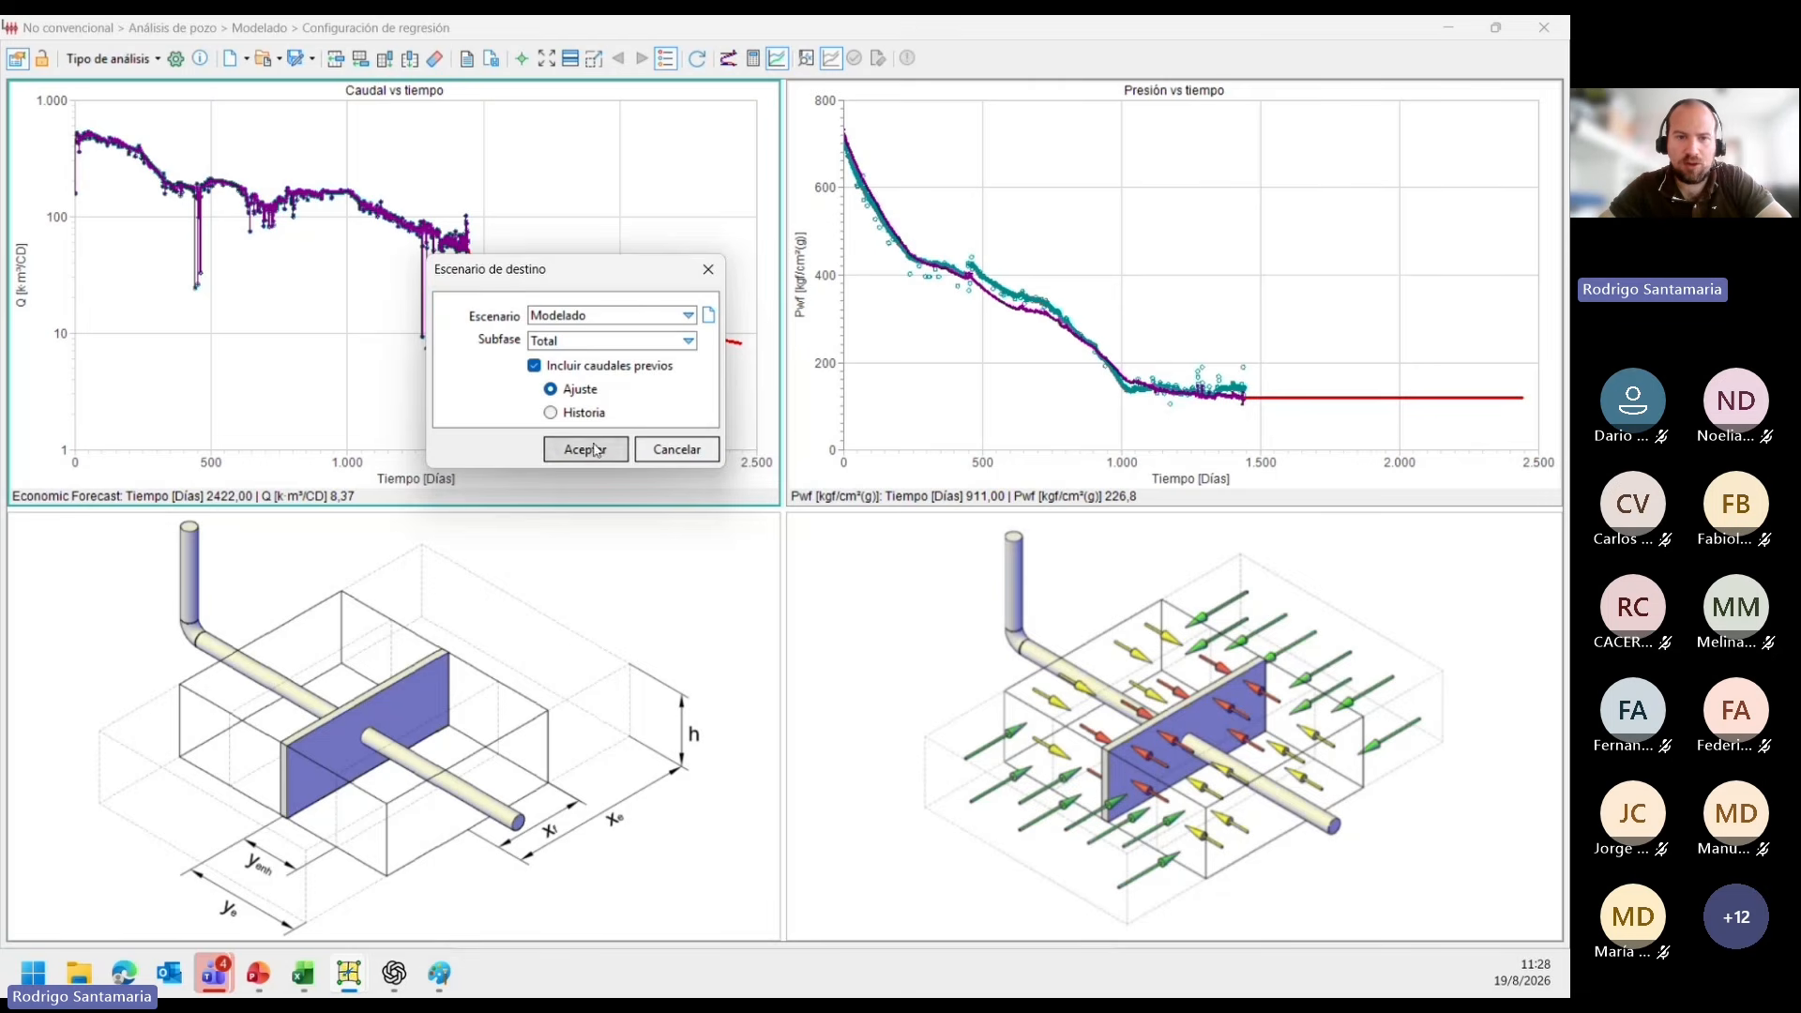
left_click(594, 449)
left_click(838, 564)
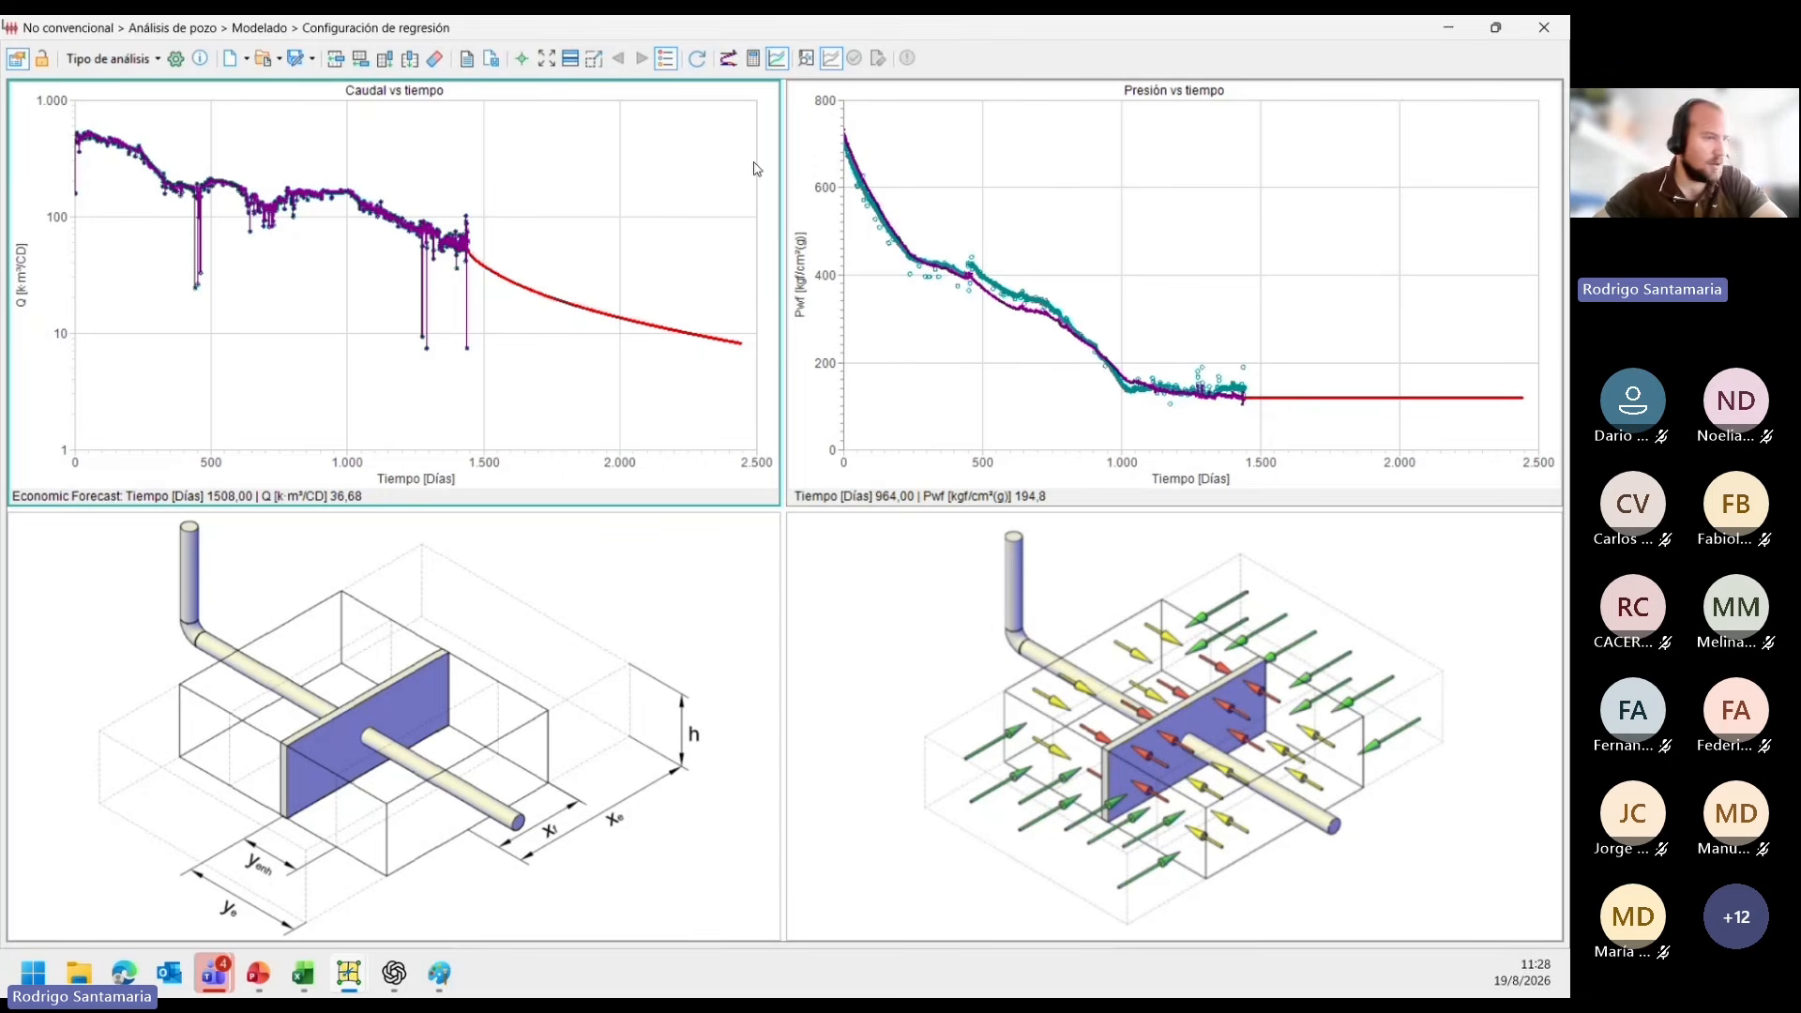
Check the default Monte Carlo variables, close that setup, and switch to the other Sahara window holding the prepared Monte Carlo configuration.
left_click(805, 59)
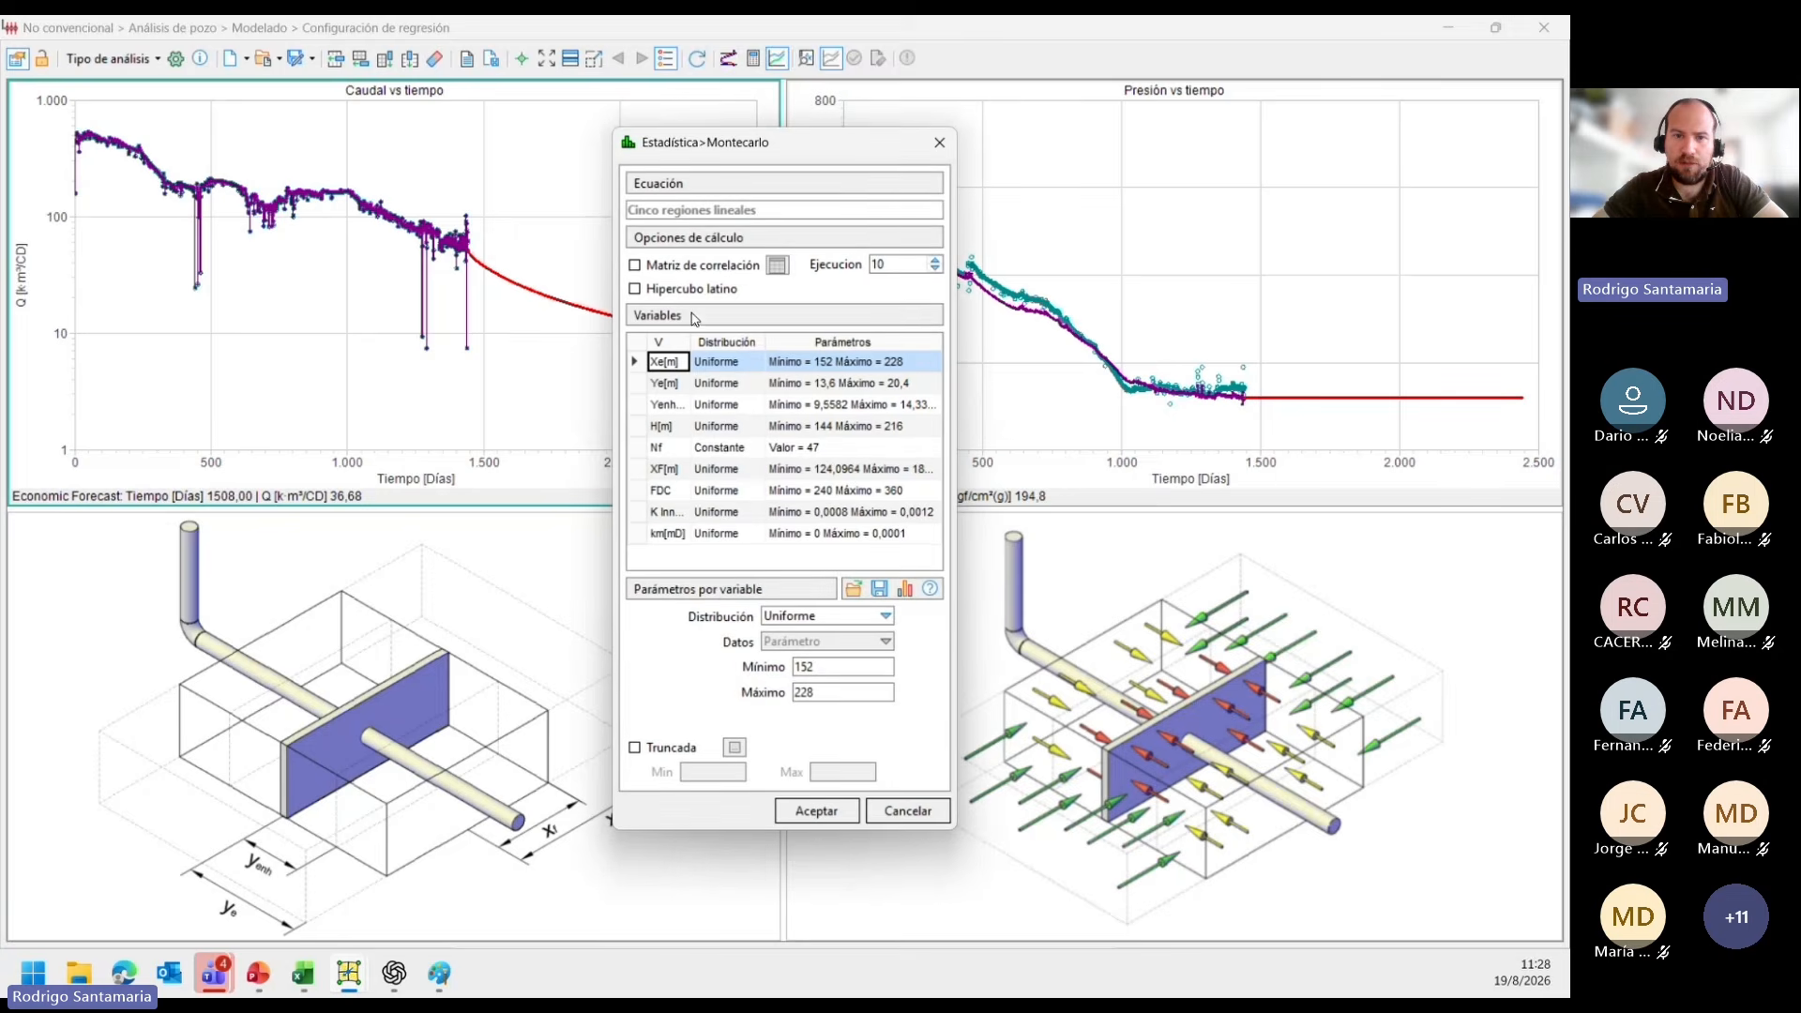
left_click(933, 151)
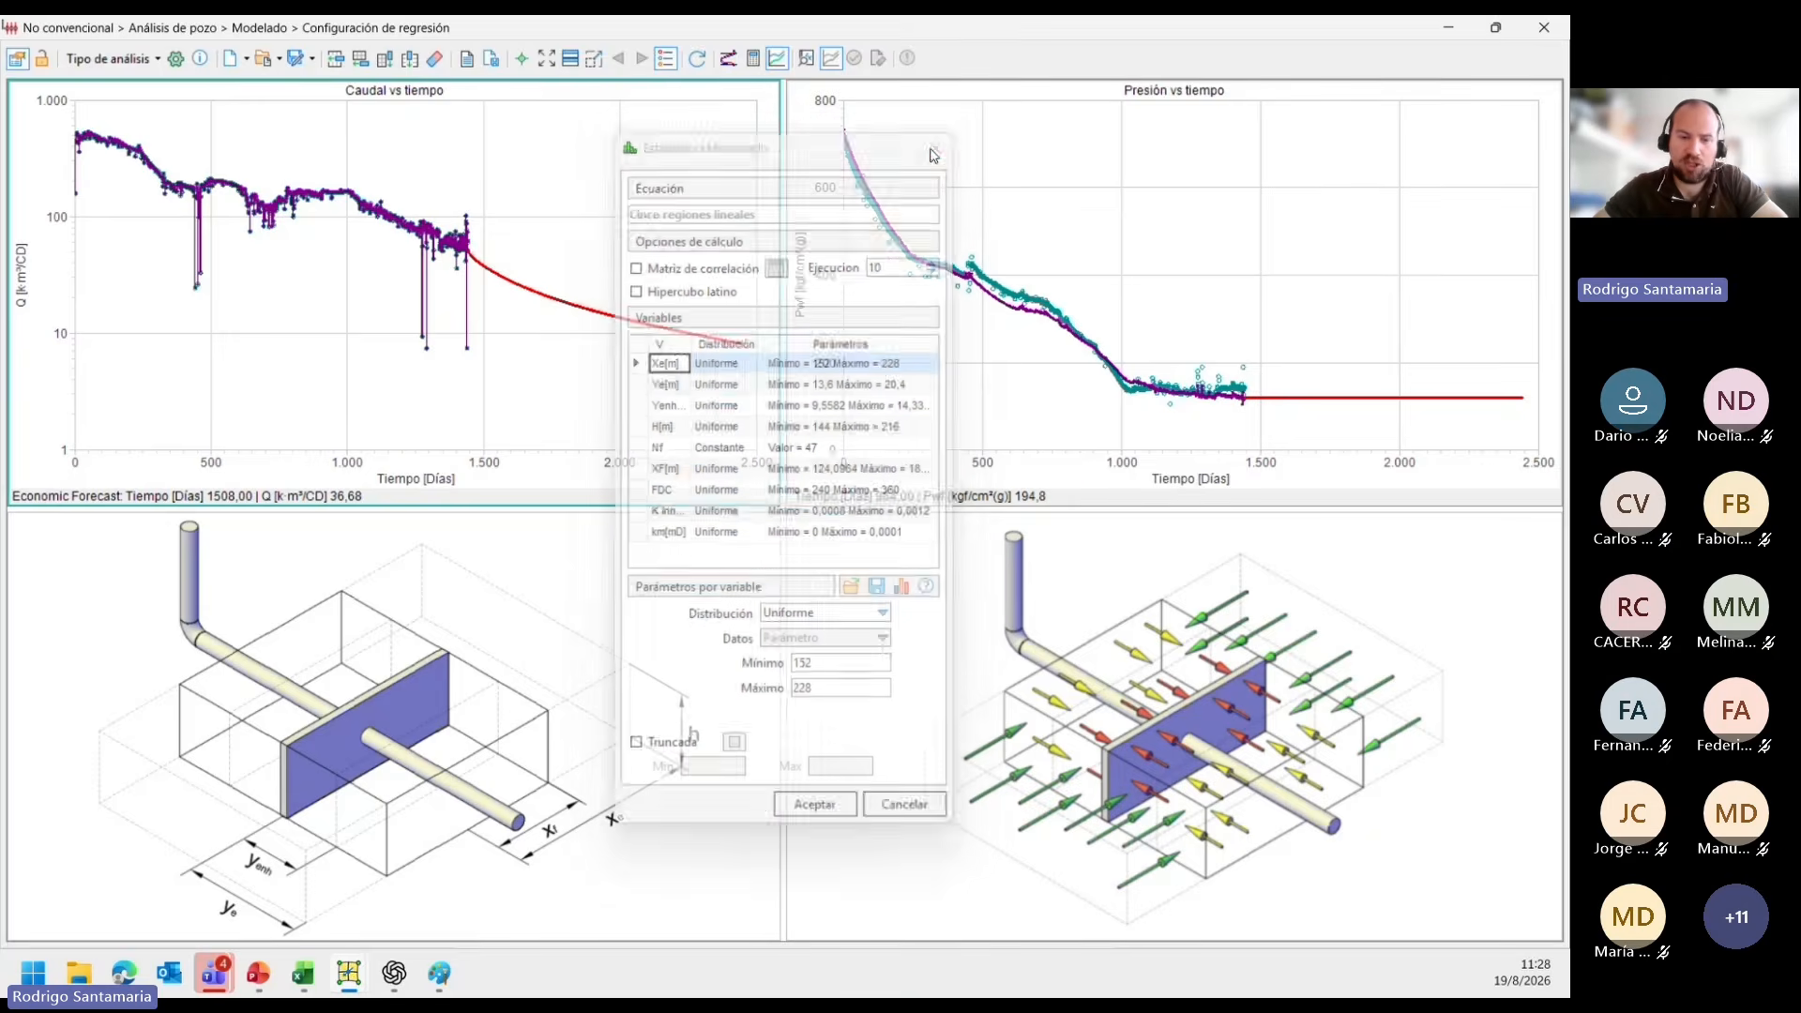
mouse_move(361, 987)
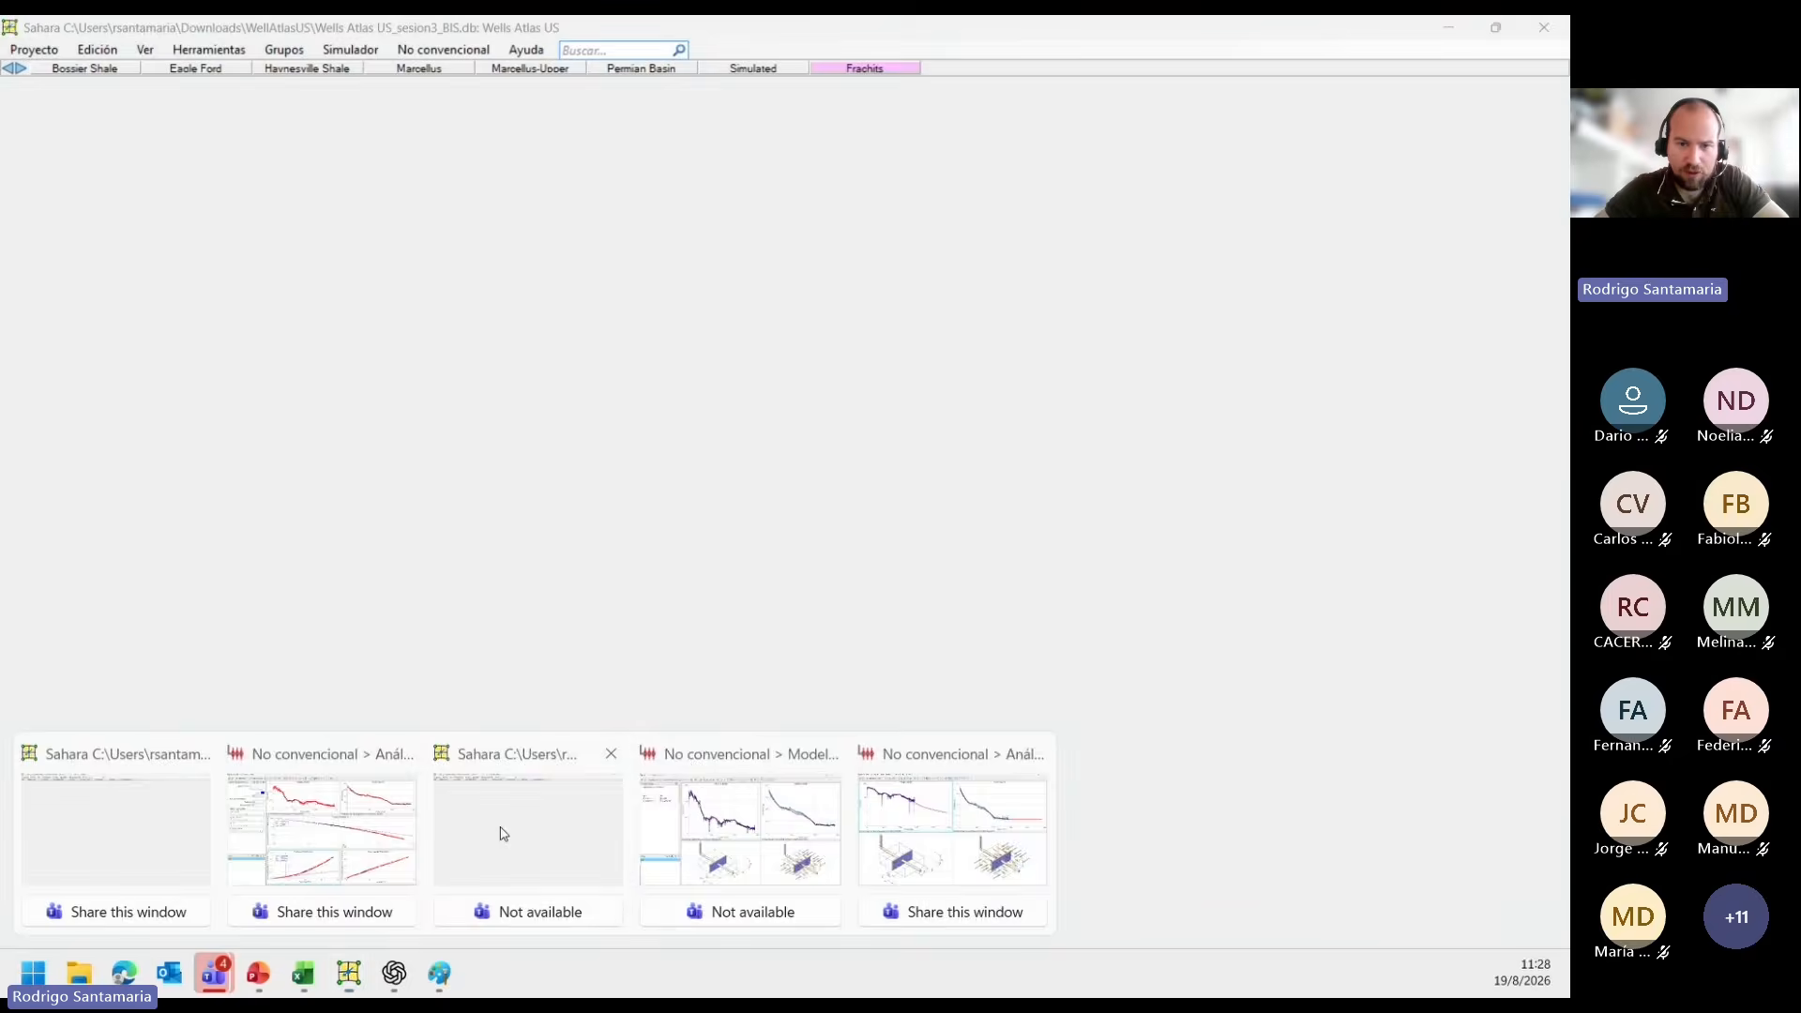
left_click(503, 832)
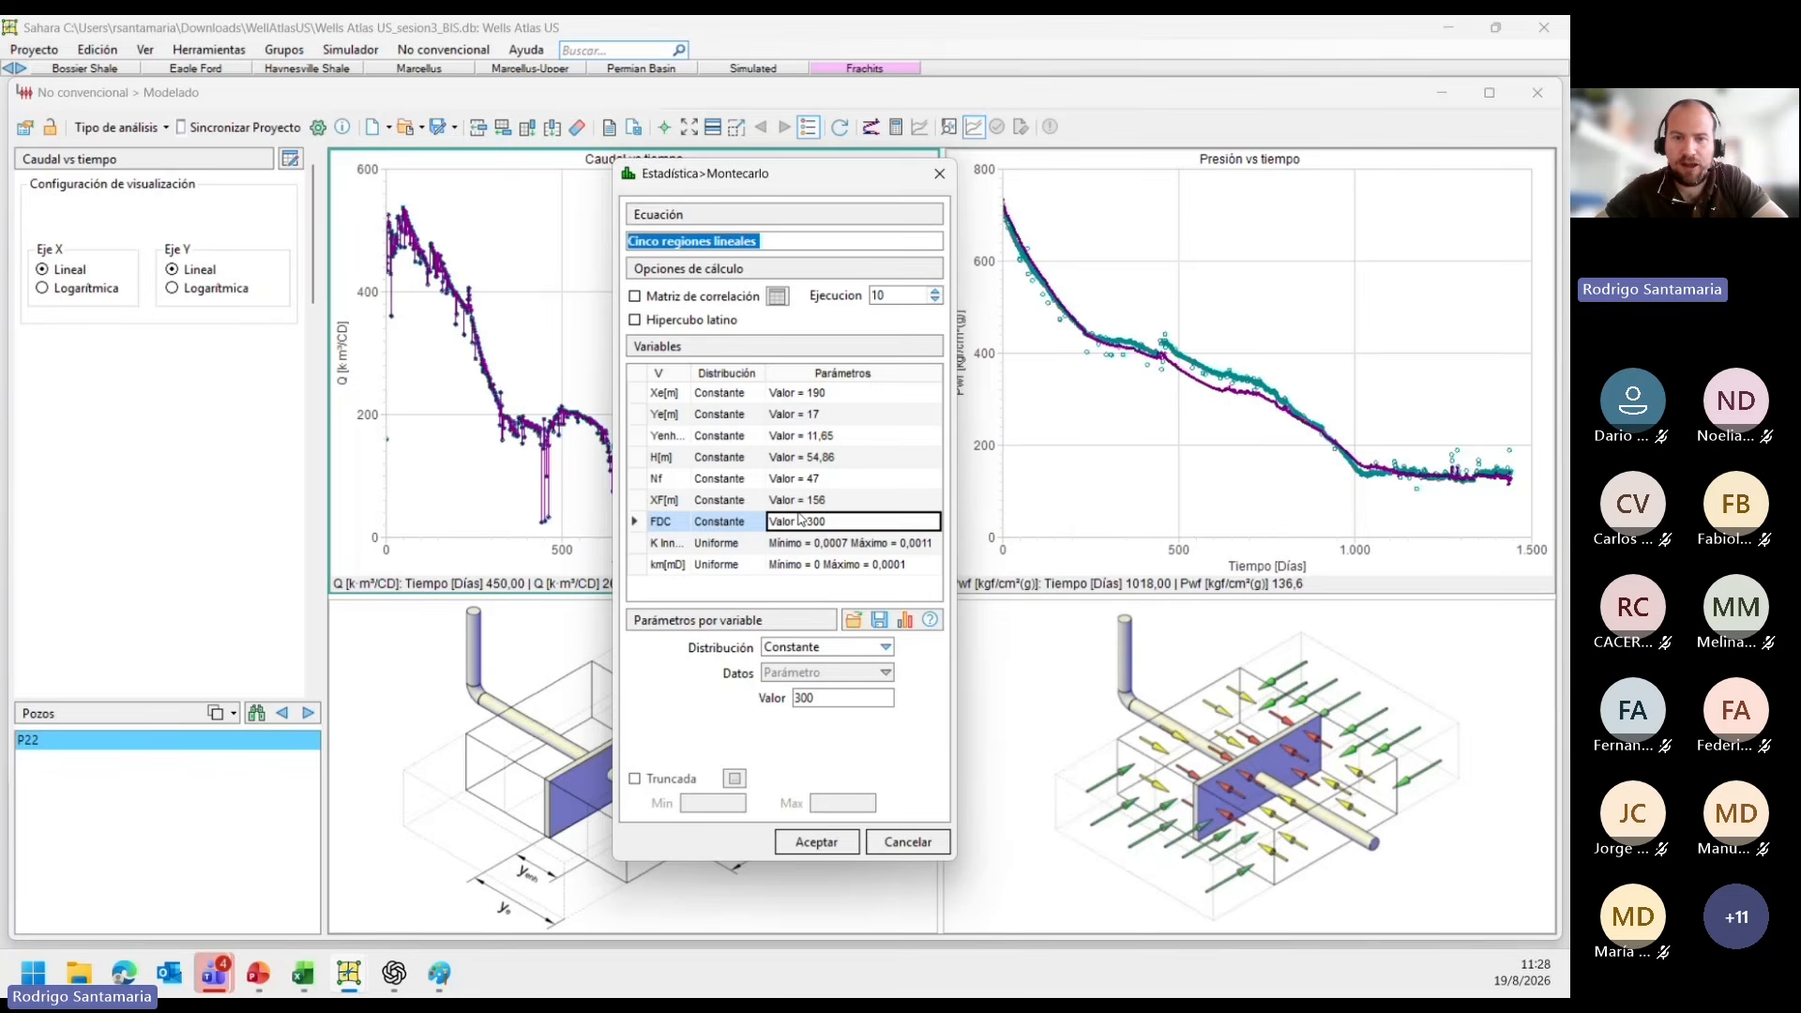
Review the uniform ranges for K Inner and km, and run the Monte Carlo simulation with 10 executions.
left_click(805, 543)
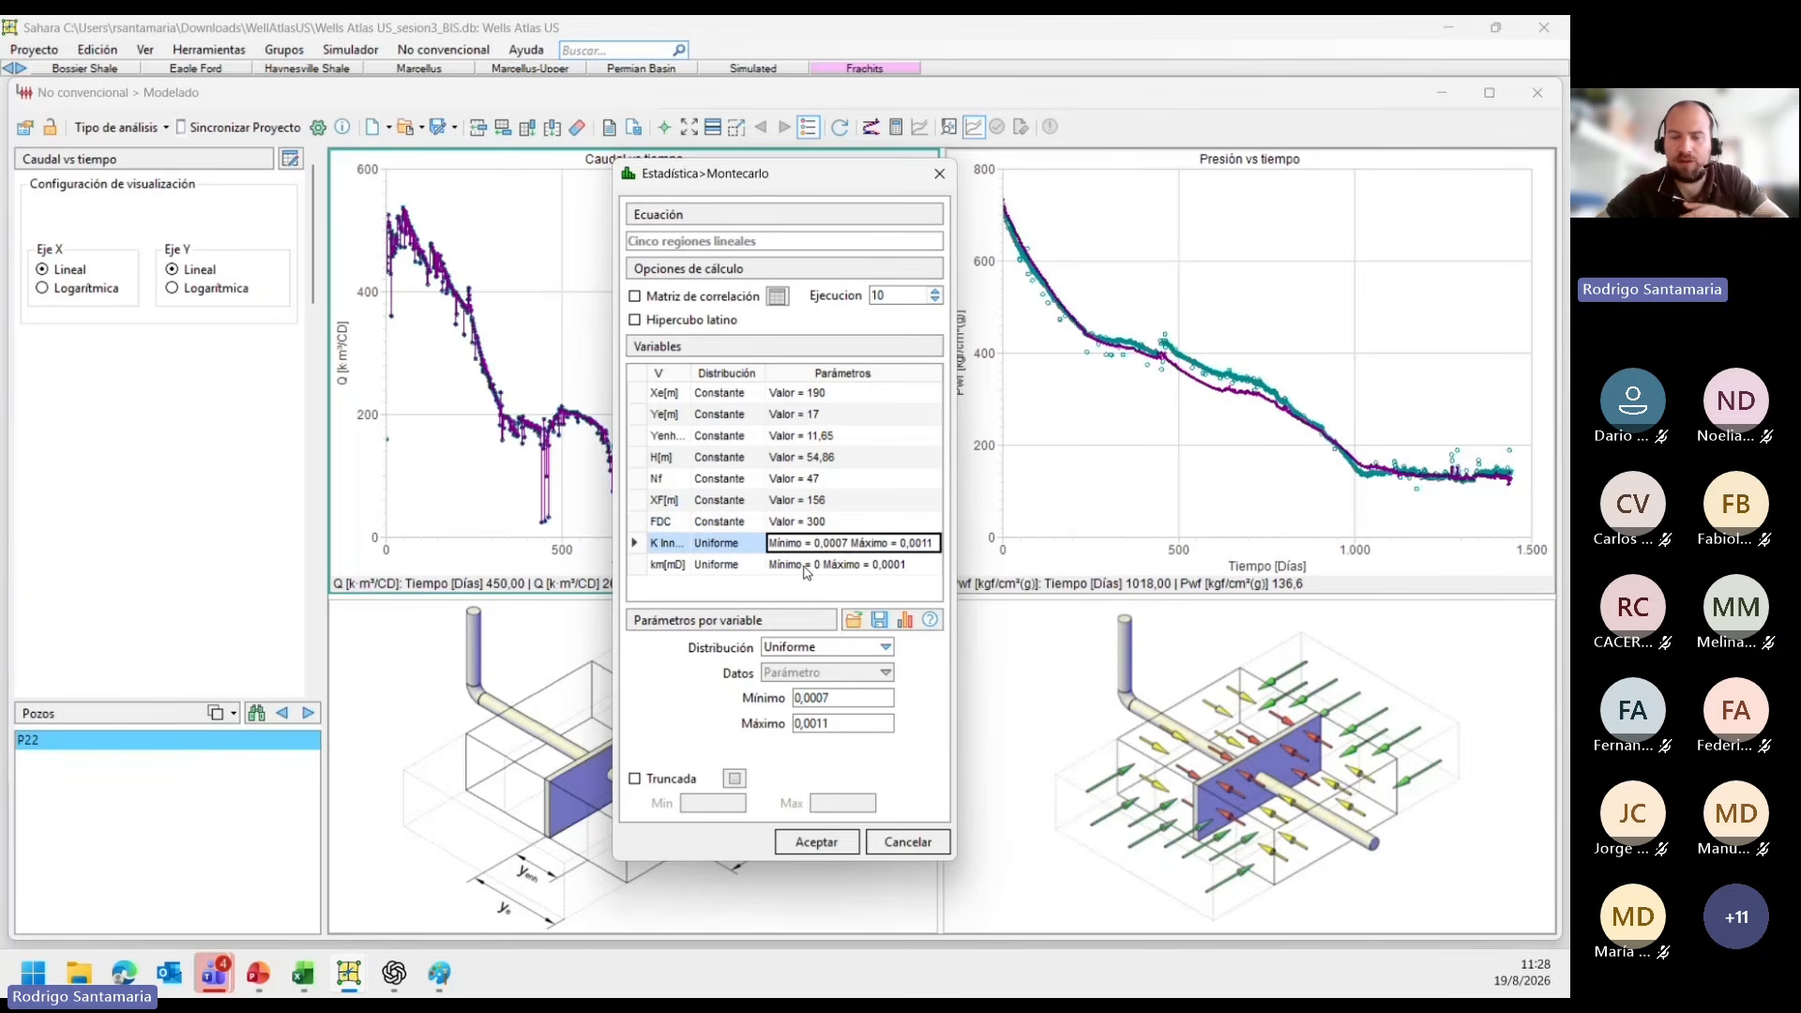
left_click(807, 566)
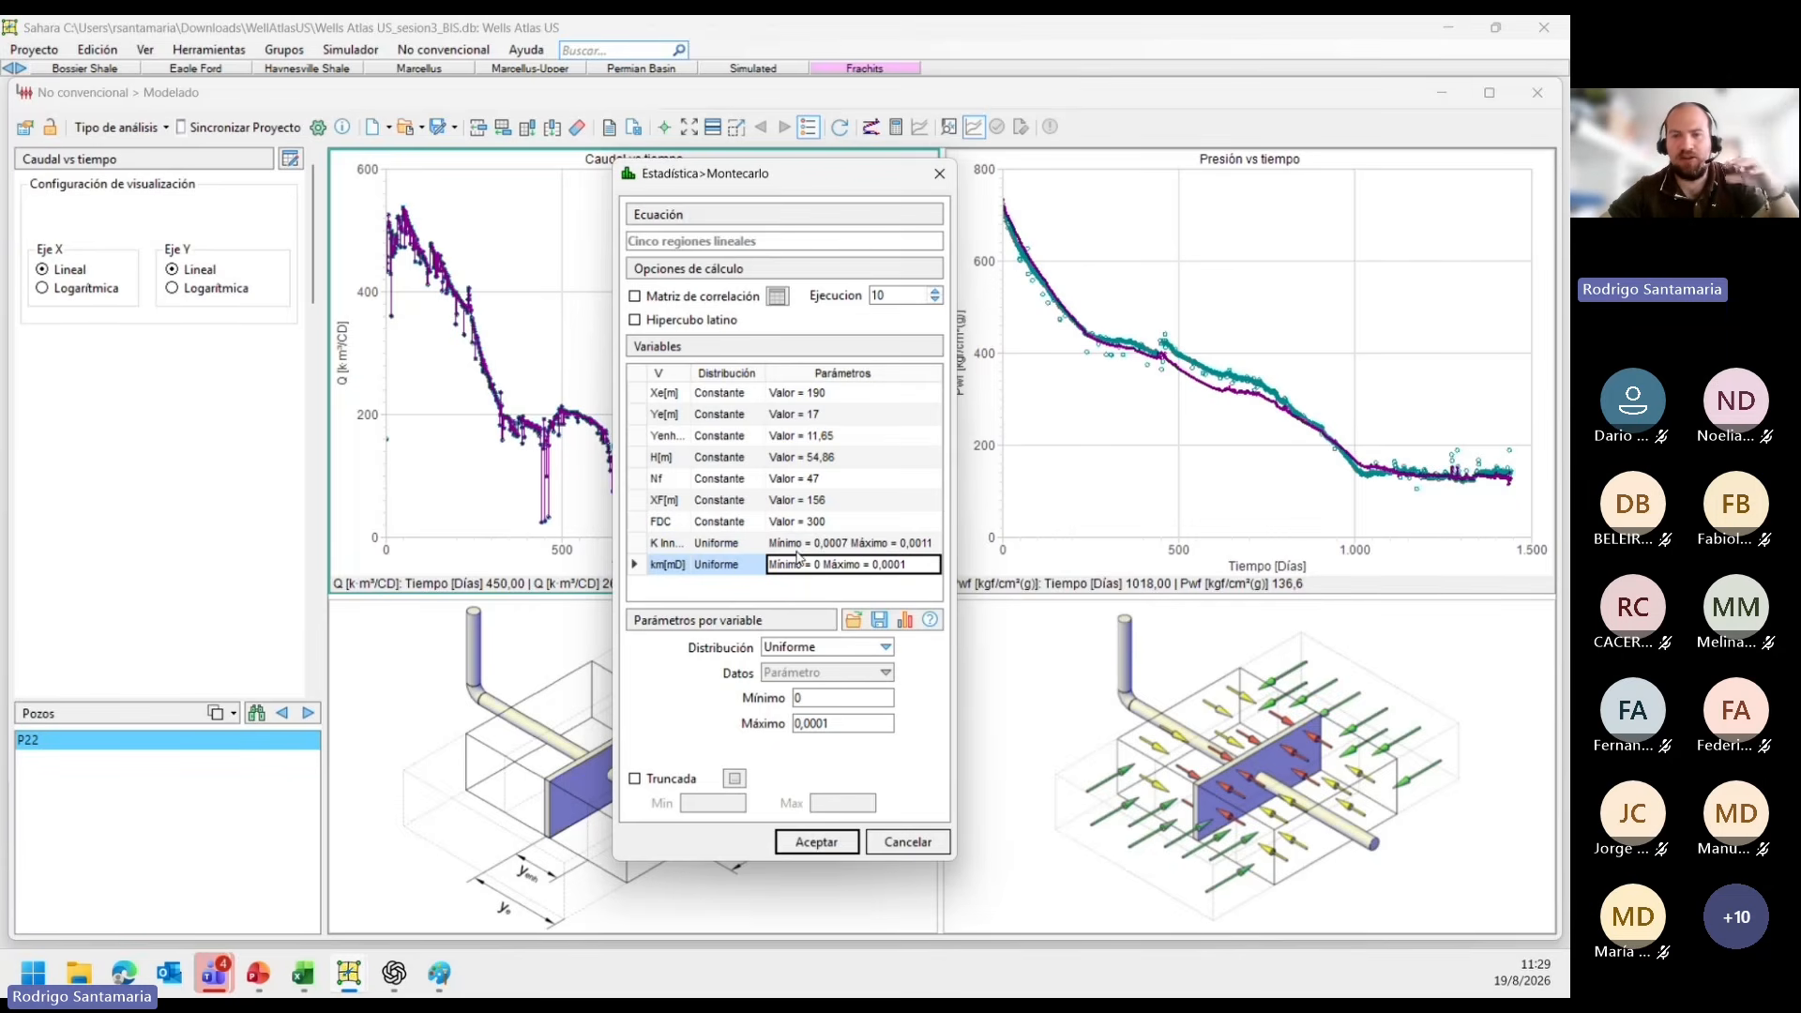
left_click(809, 546)
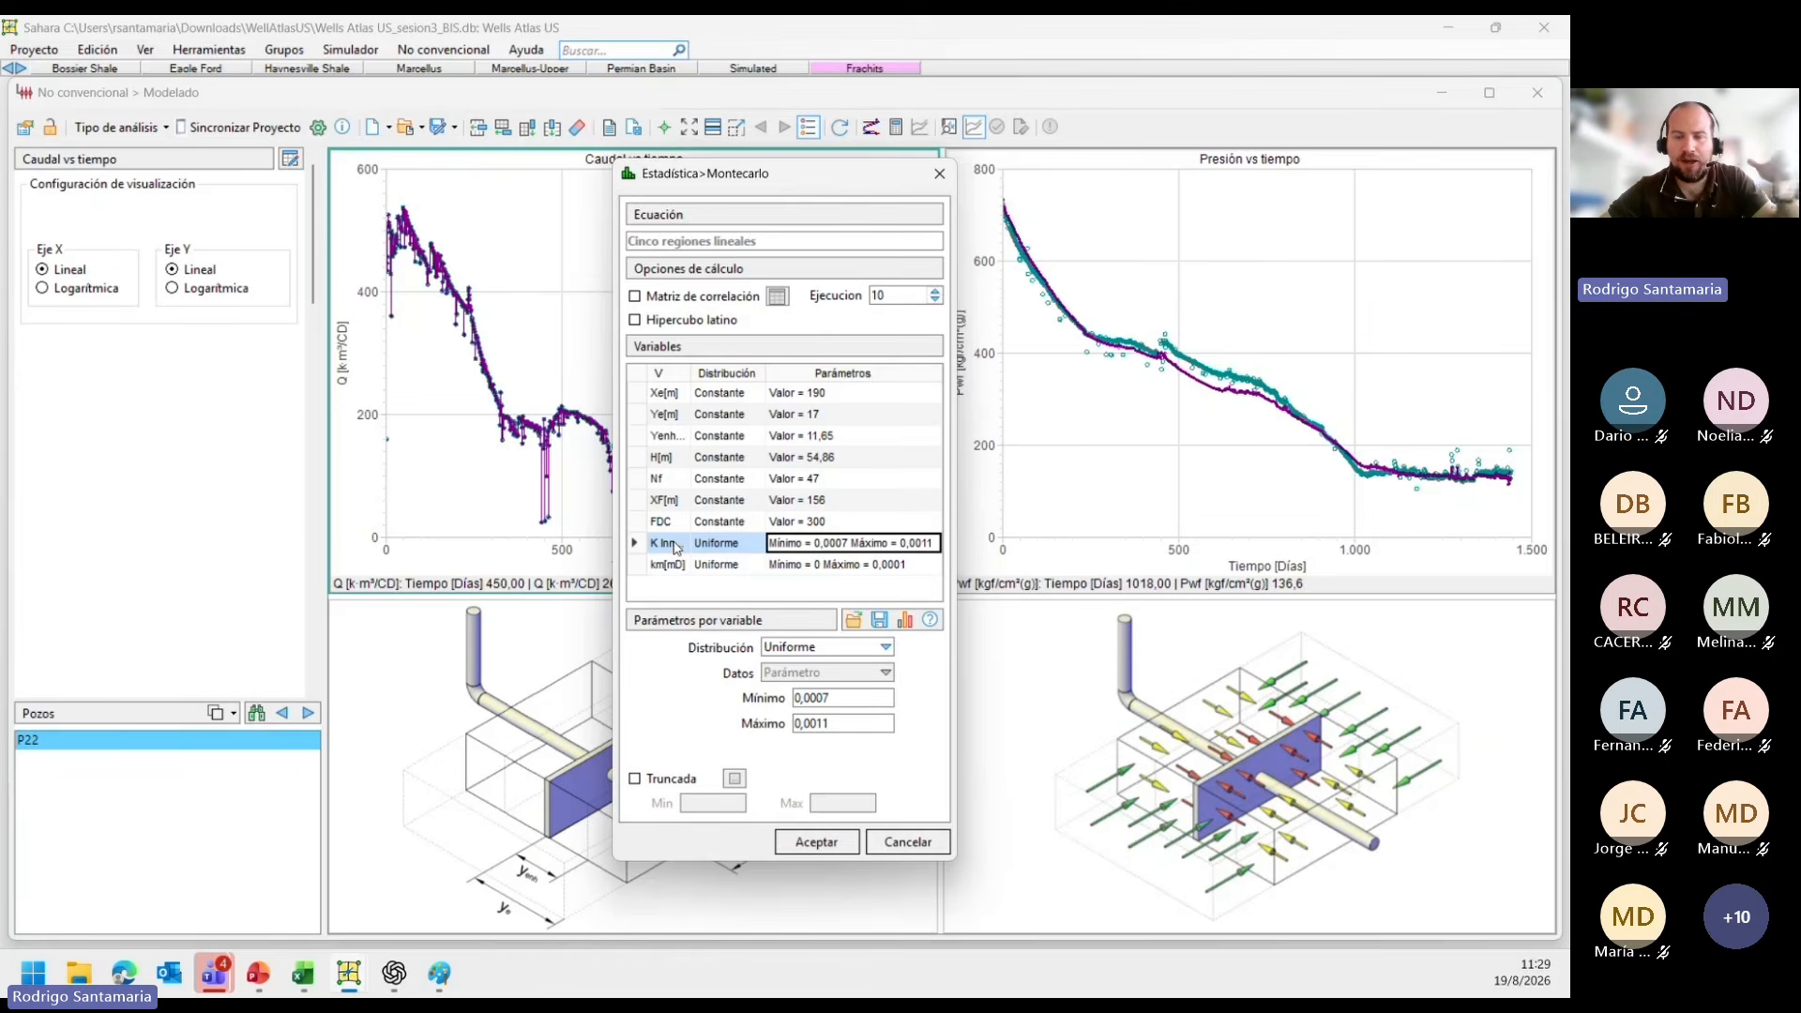
left_click(816, 842)
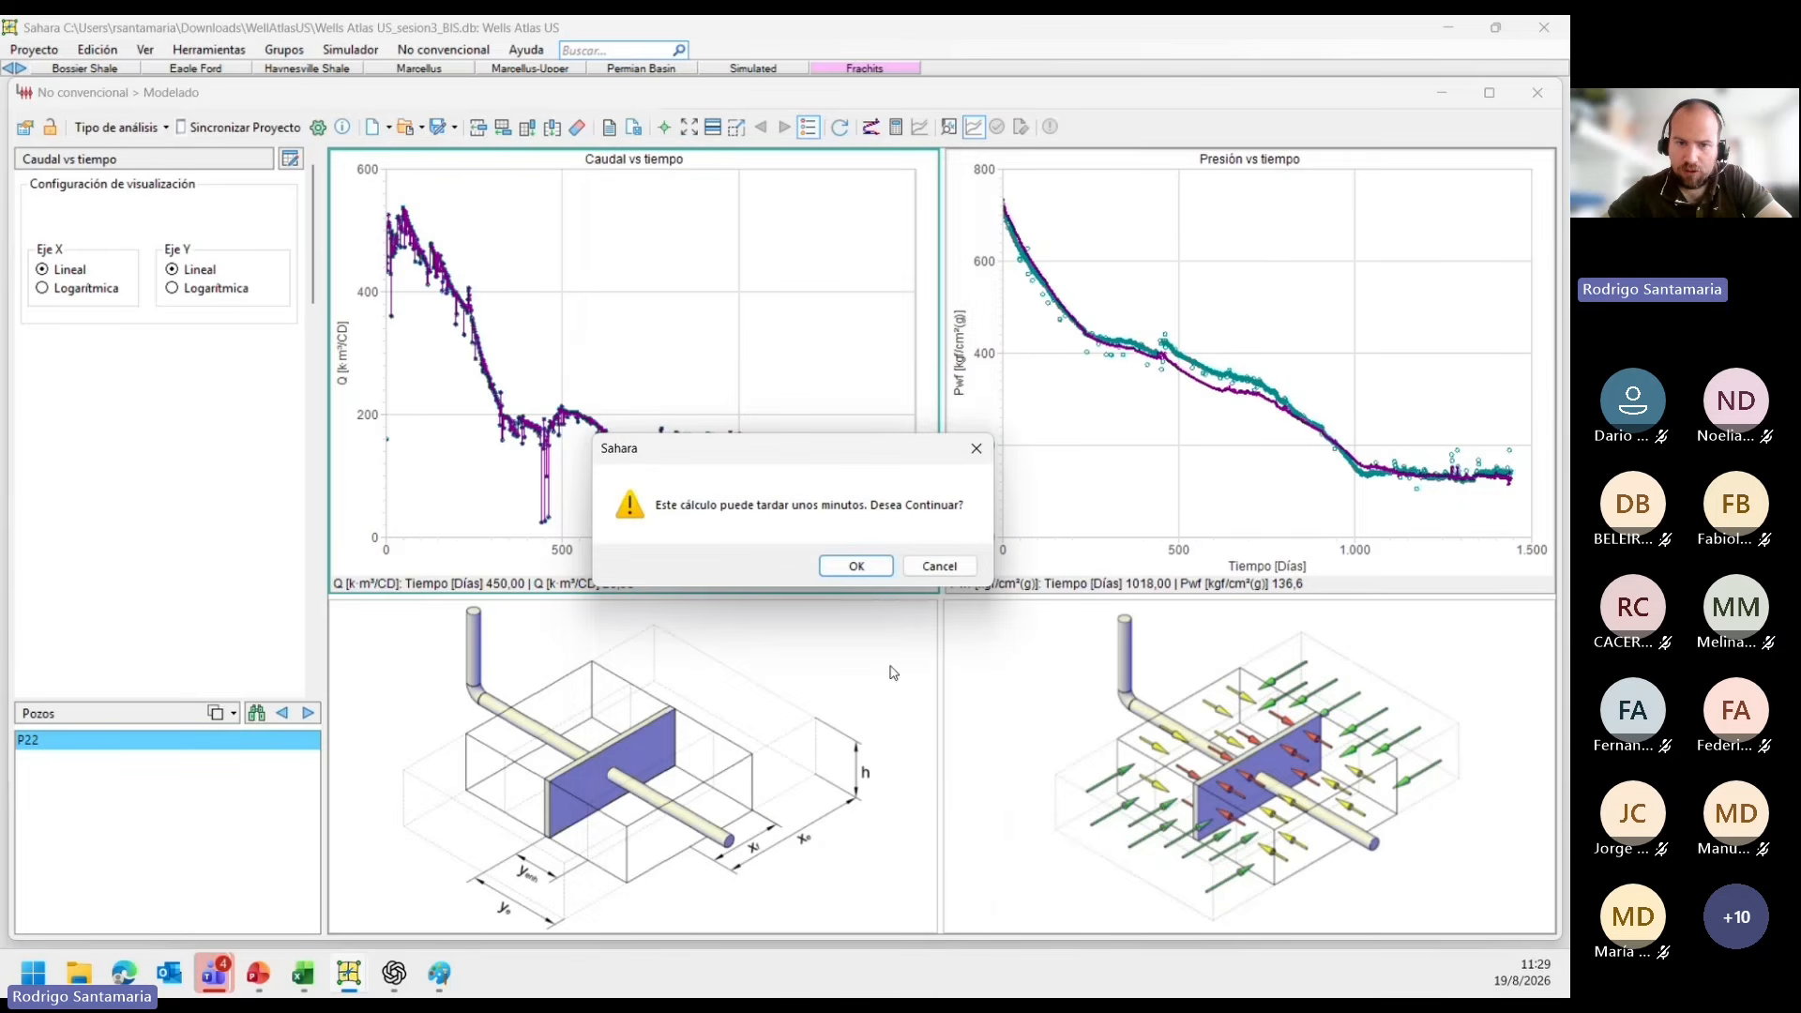
left_click(855, 566)
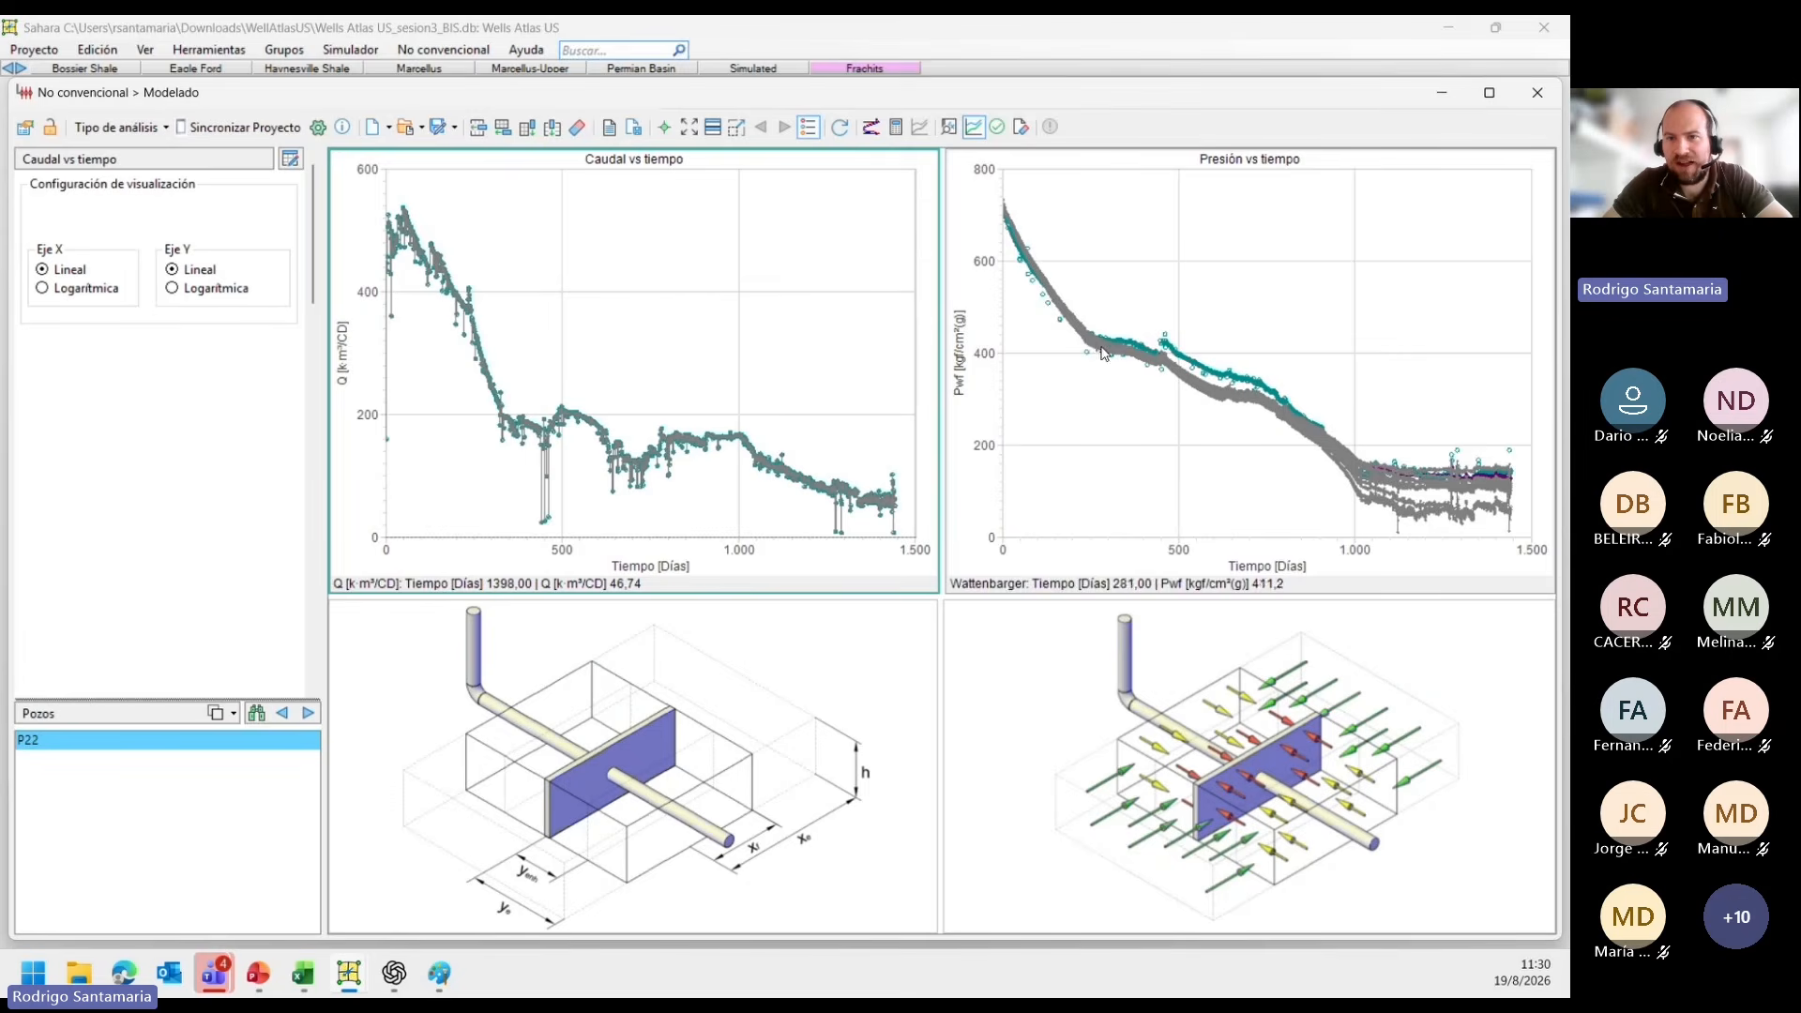
Examine the Monte Carlo realizations against the measured data on the pressure chart, at both early and late times.
scroll(1099, 353, "up", 5)
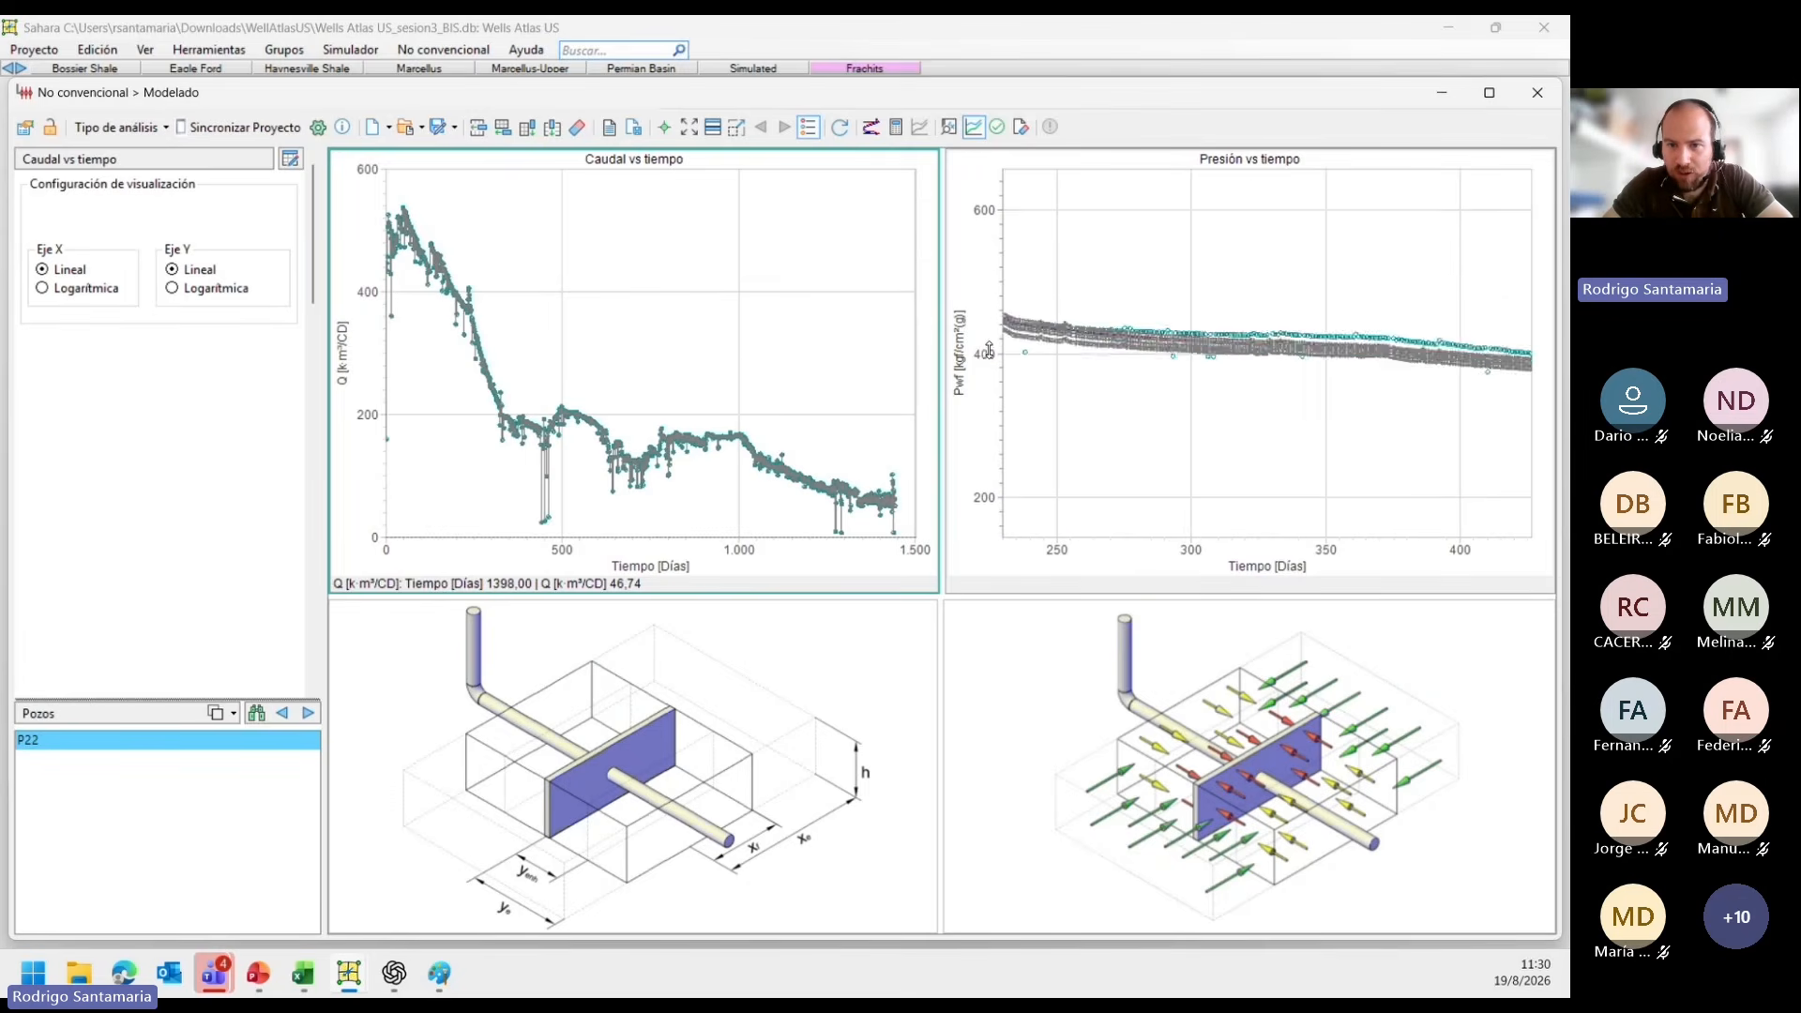
scroll(989, 351, "up", 5)
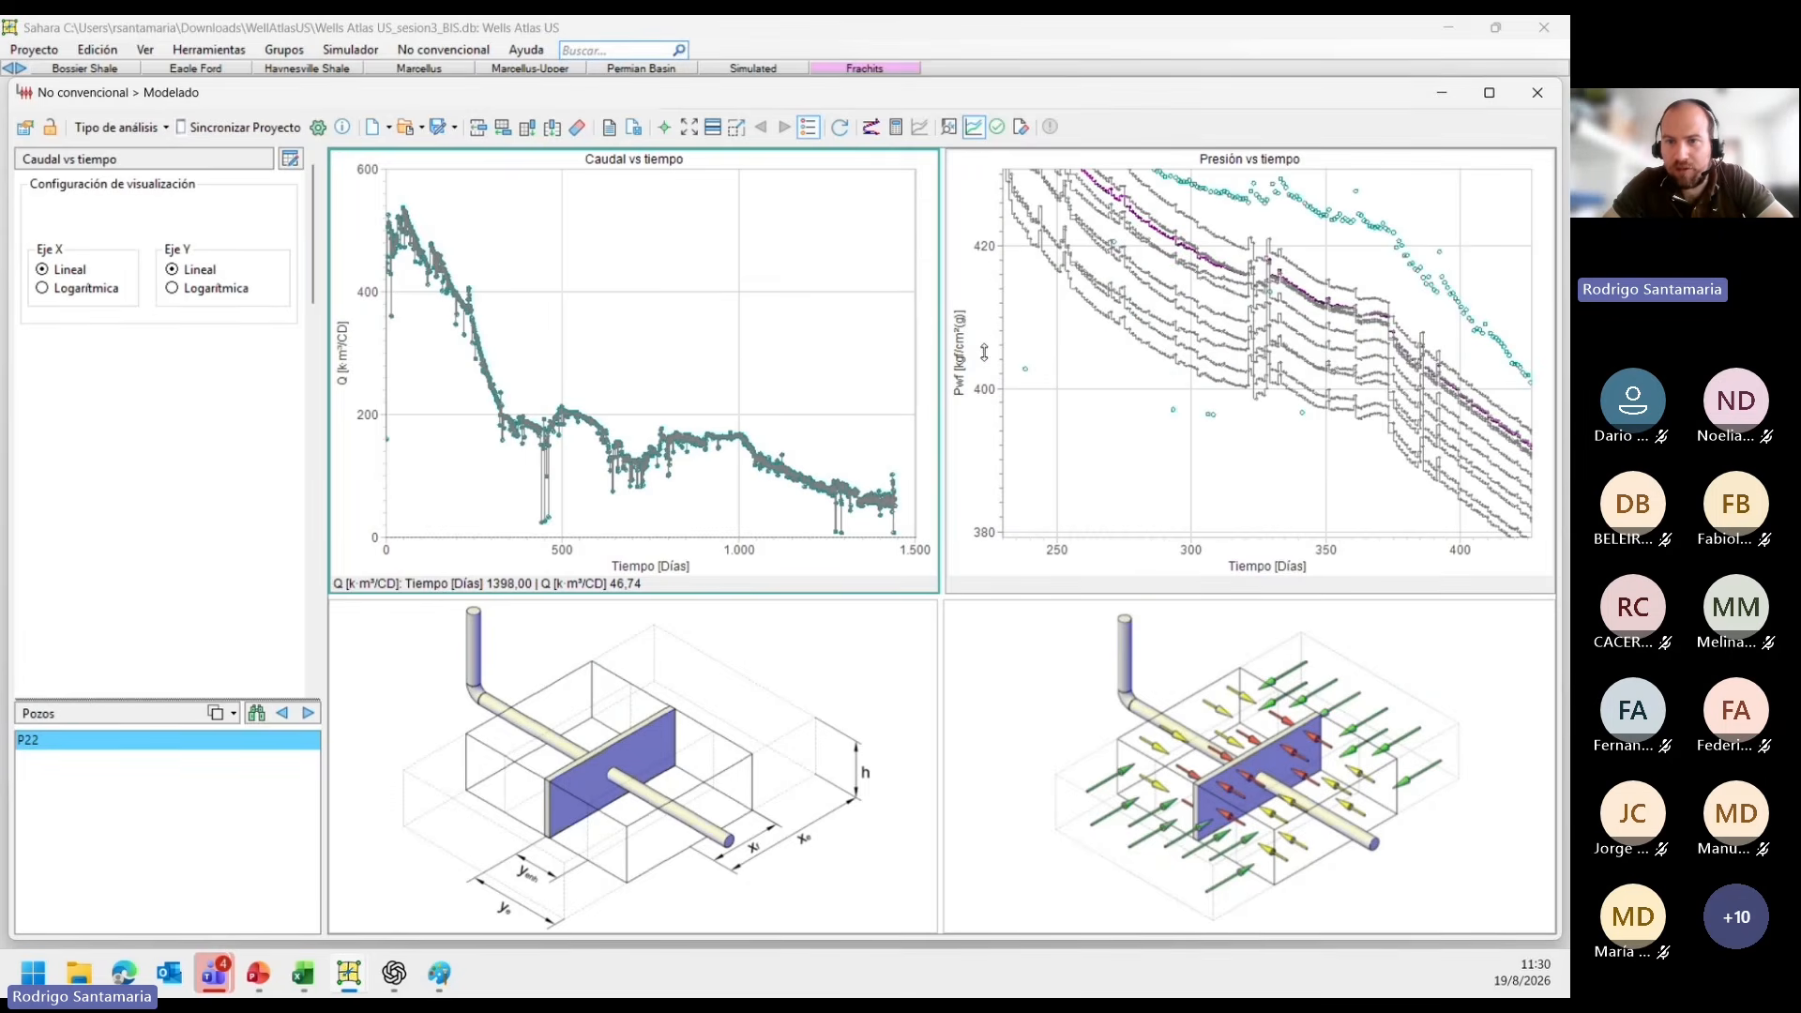
scroll(984, 351, "down", 5)
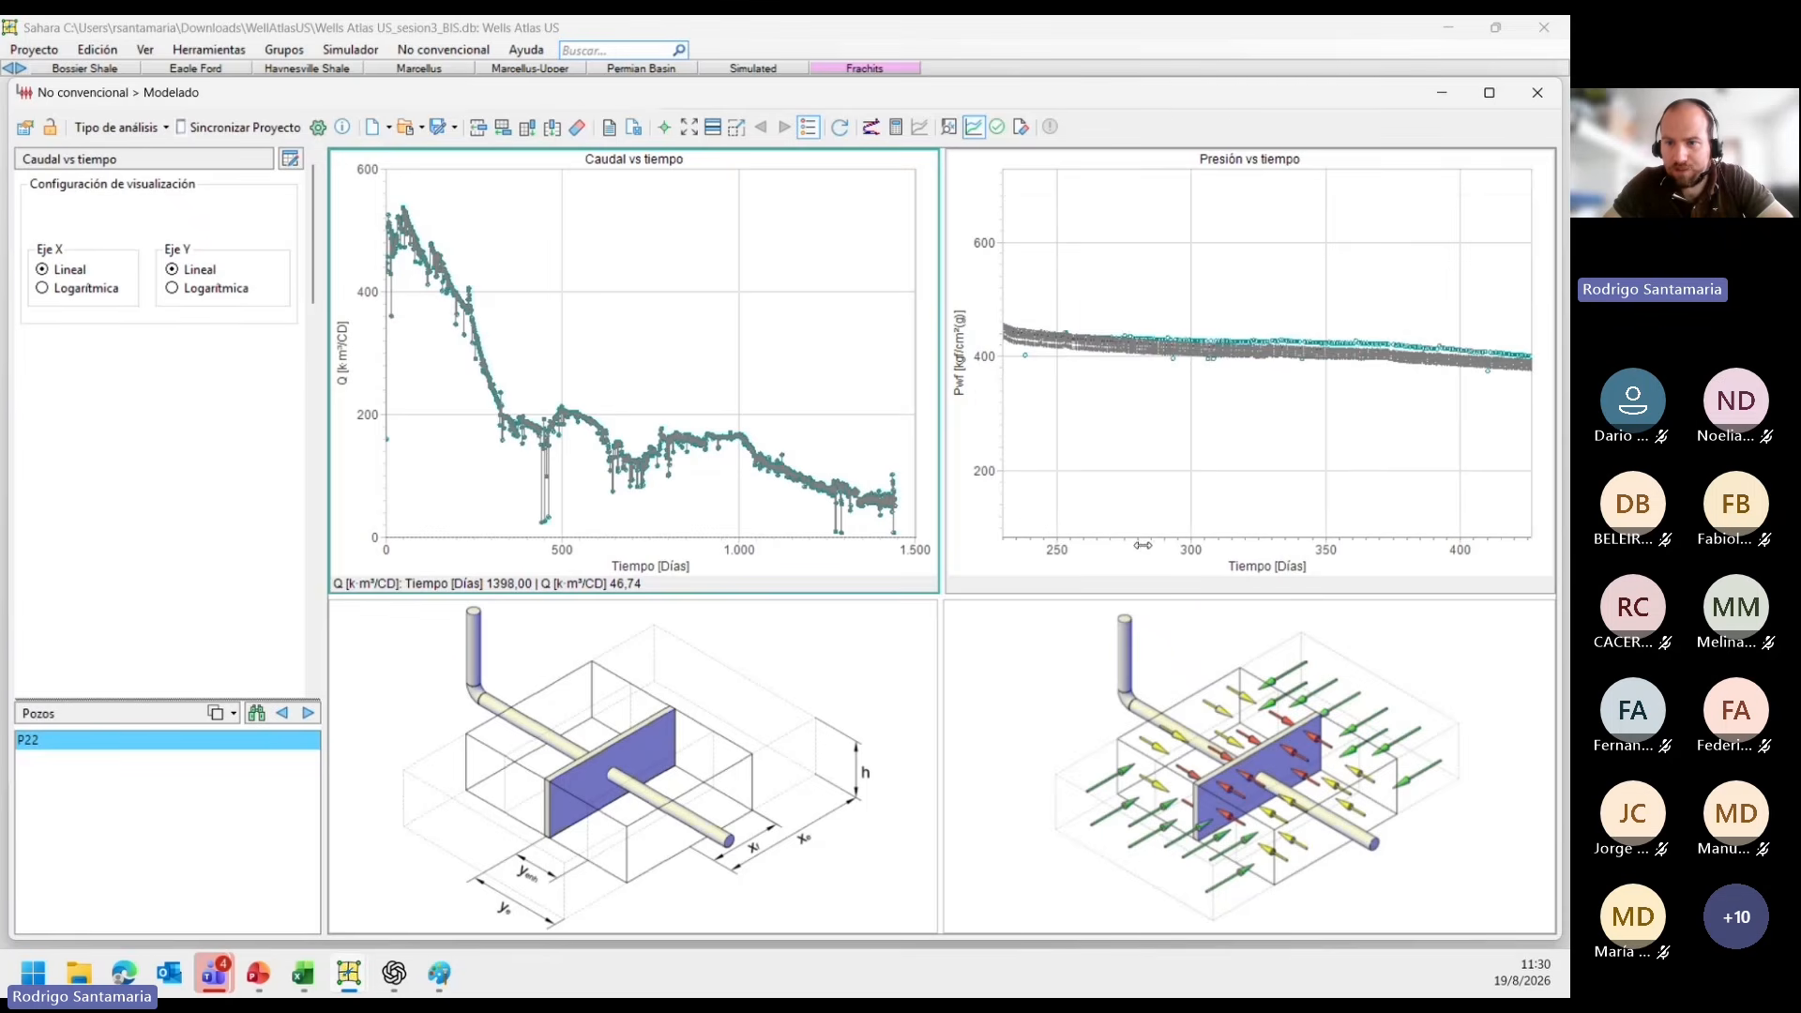
scroll(1143, 545, "down", 8)
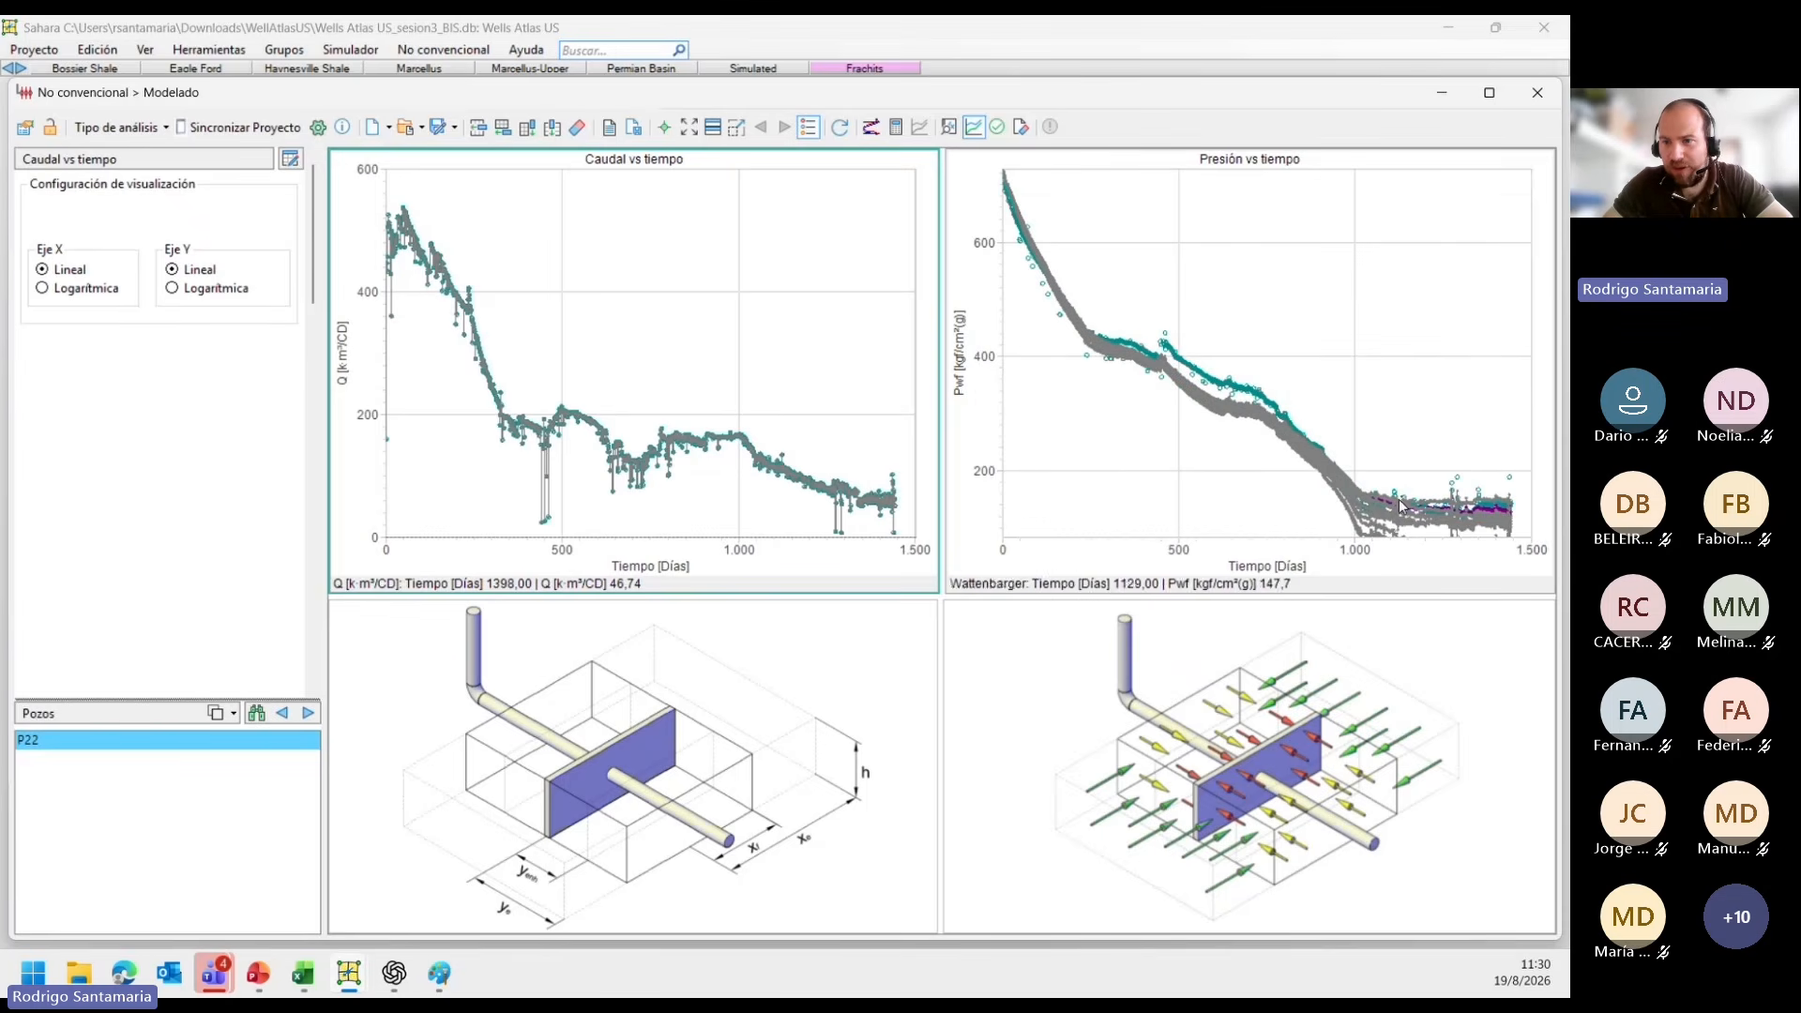
scroll(1400, 507, "up", 8)
scroll(988, 492, "up", 2)
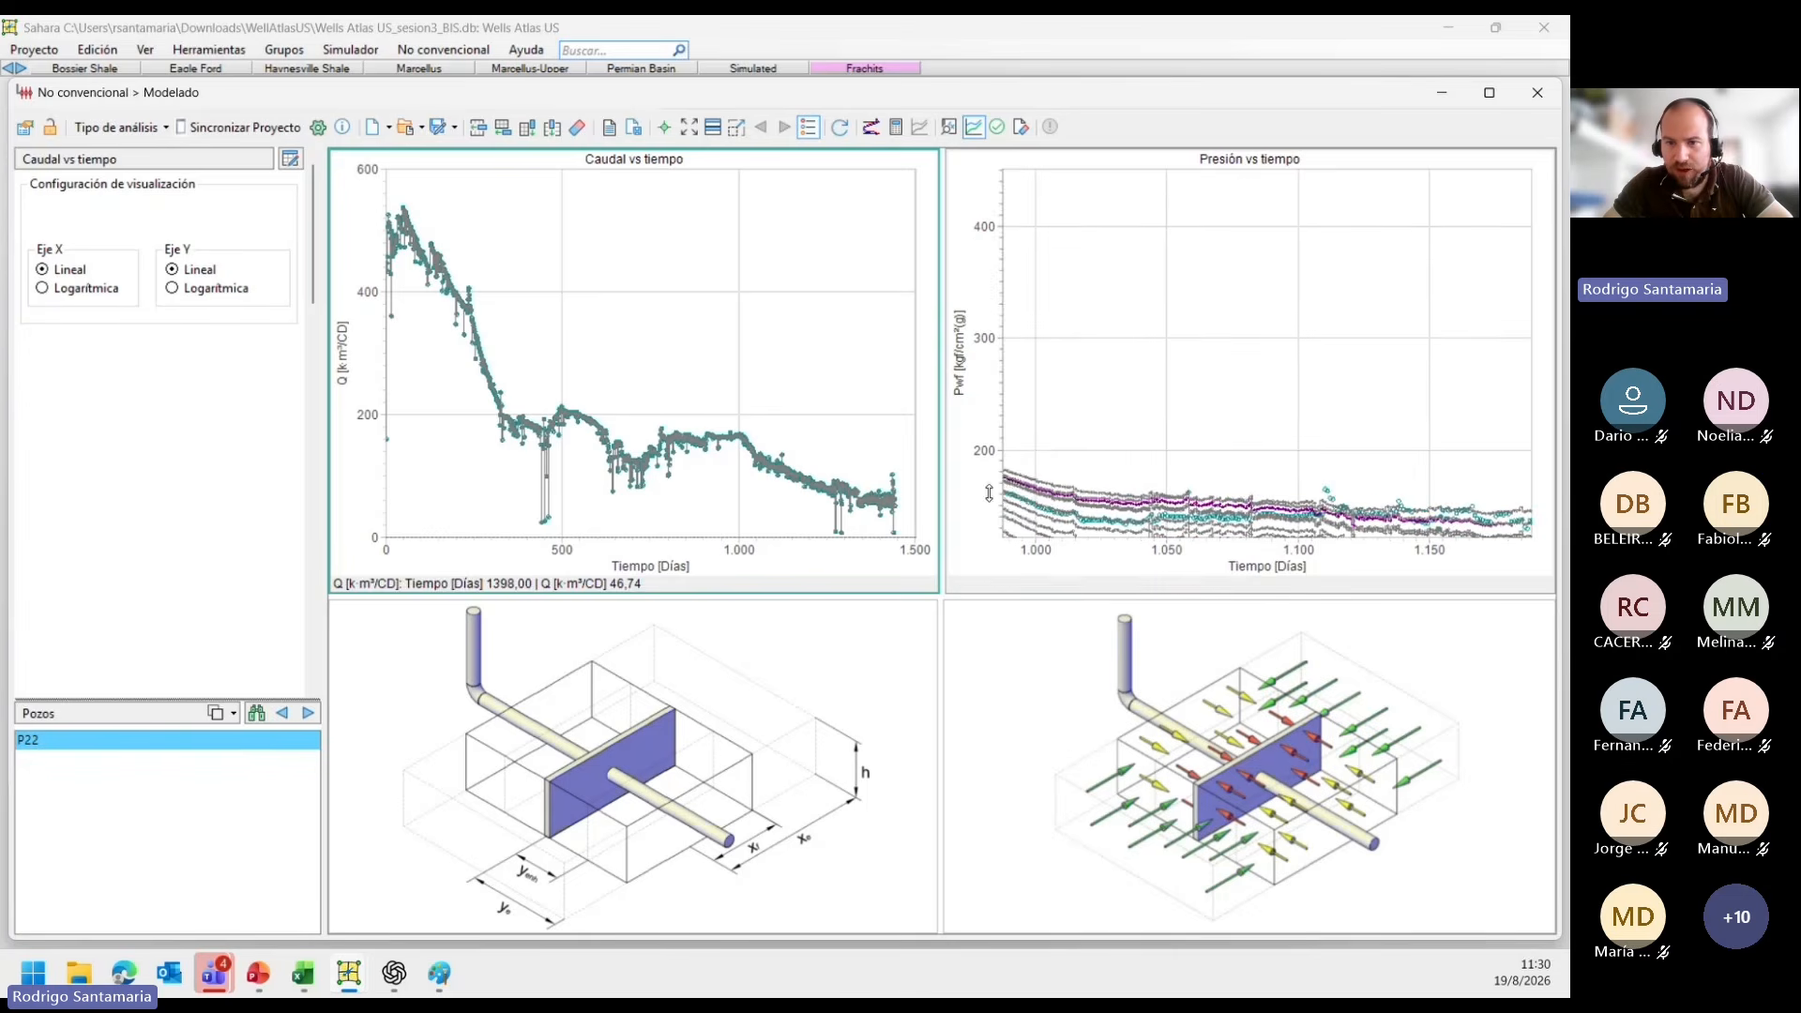
left_click_drag(1107, 434, 992, 378)
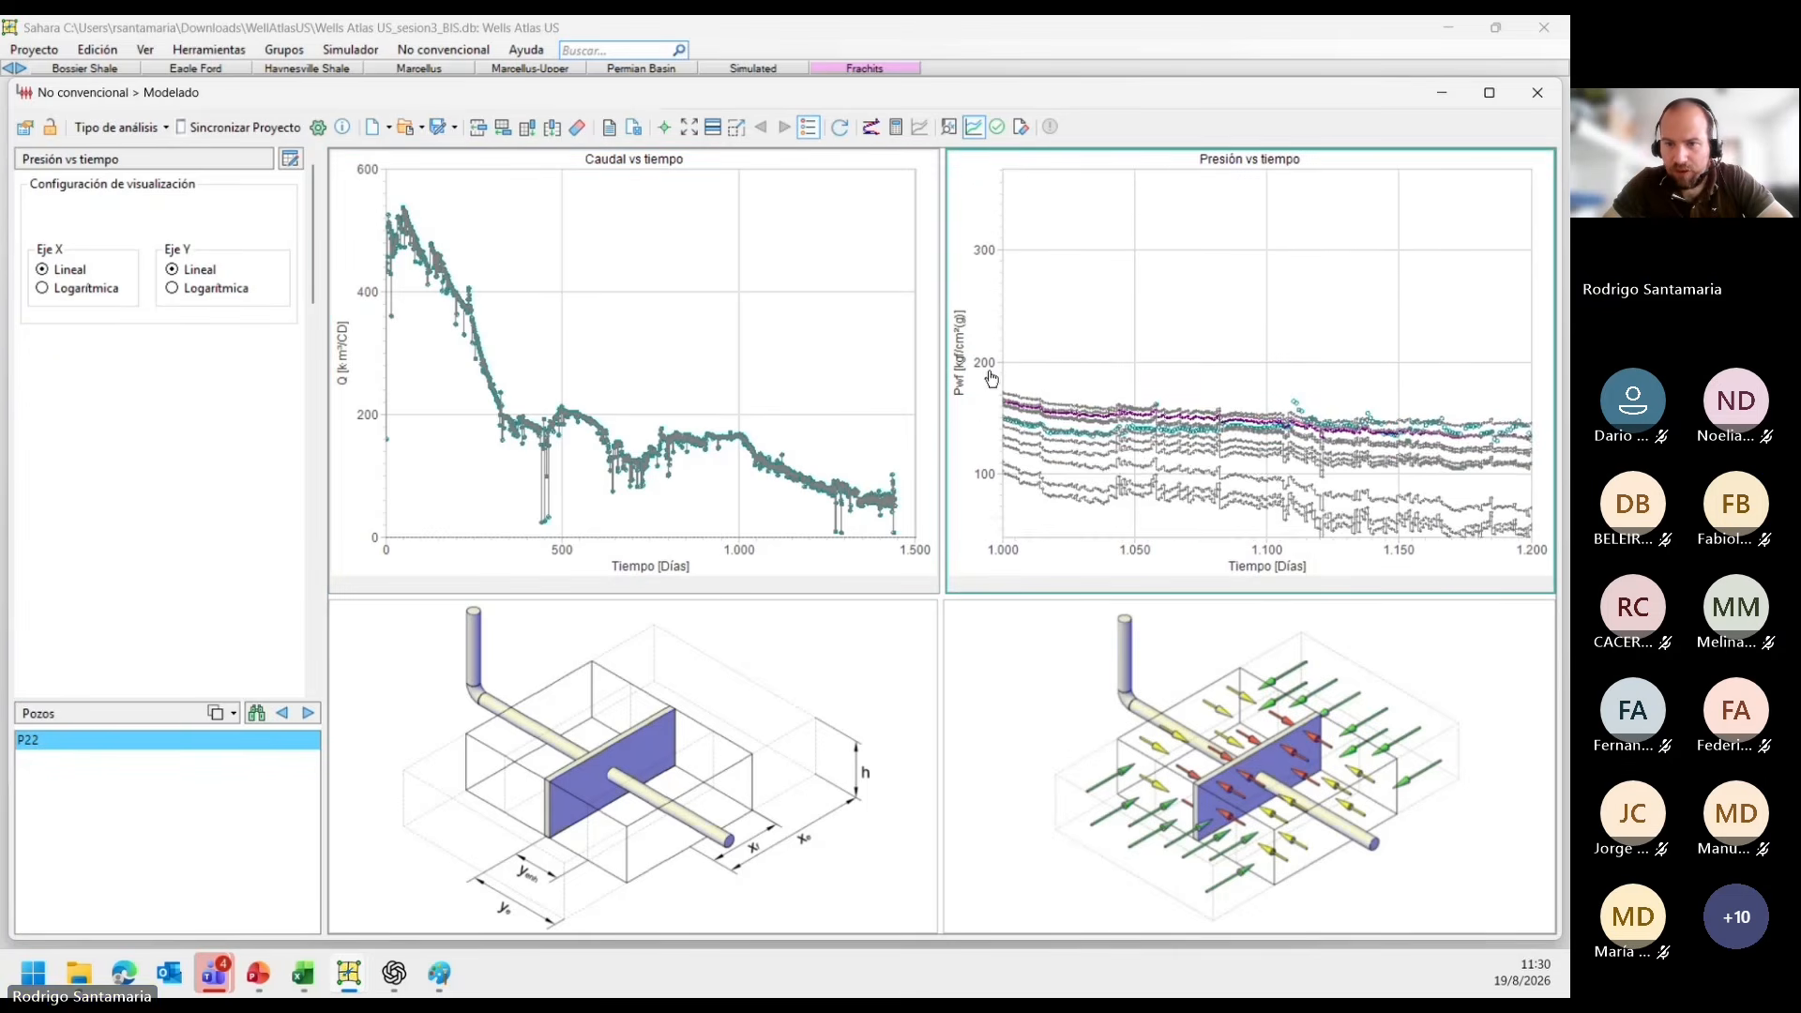
scroll(991, 378, "down", 2)
scroll(990, 413, "down", 1)
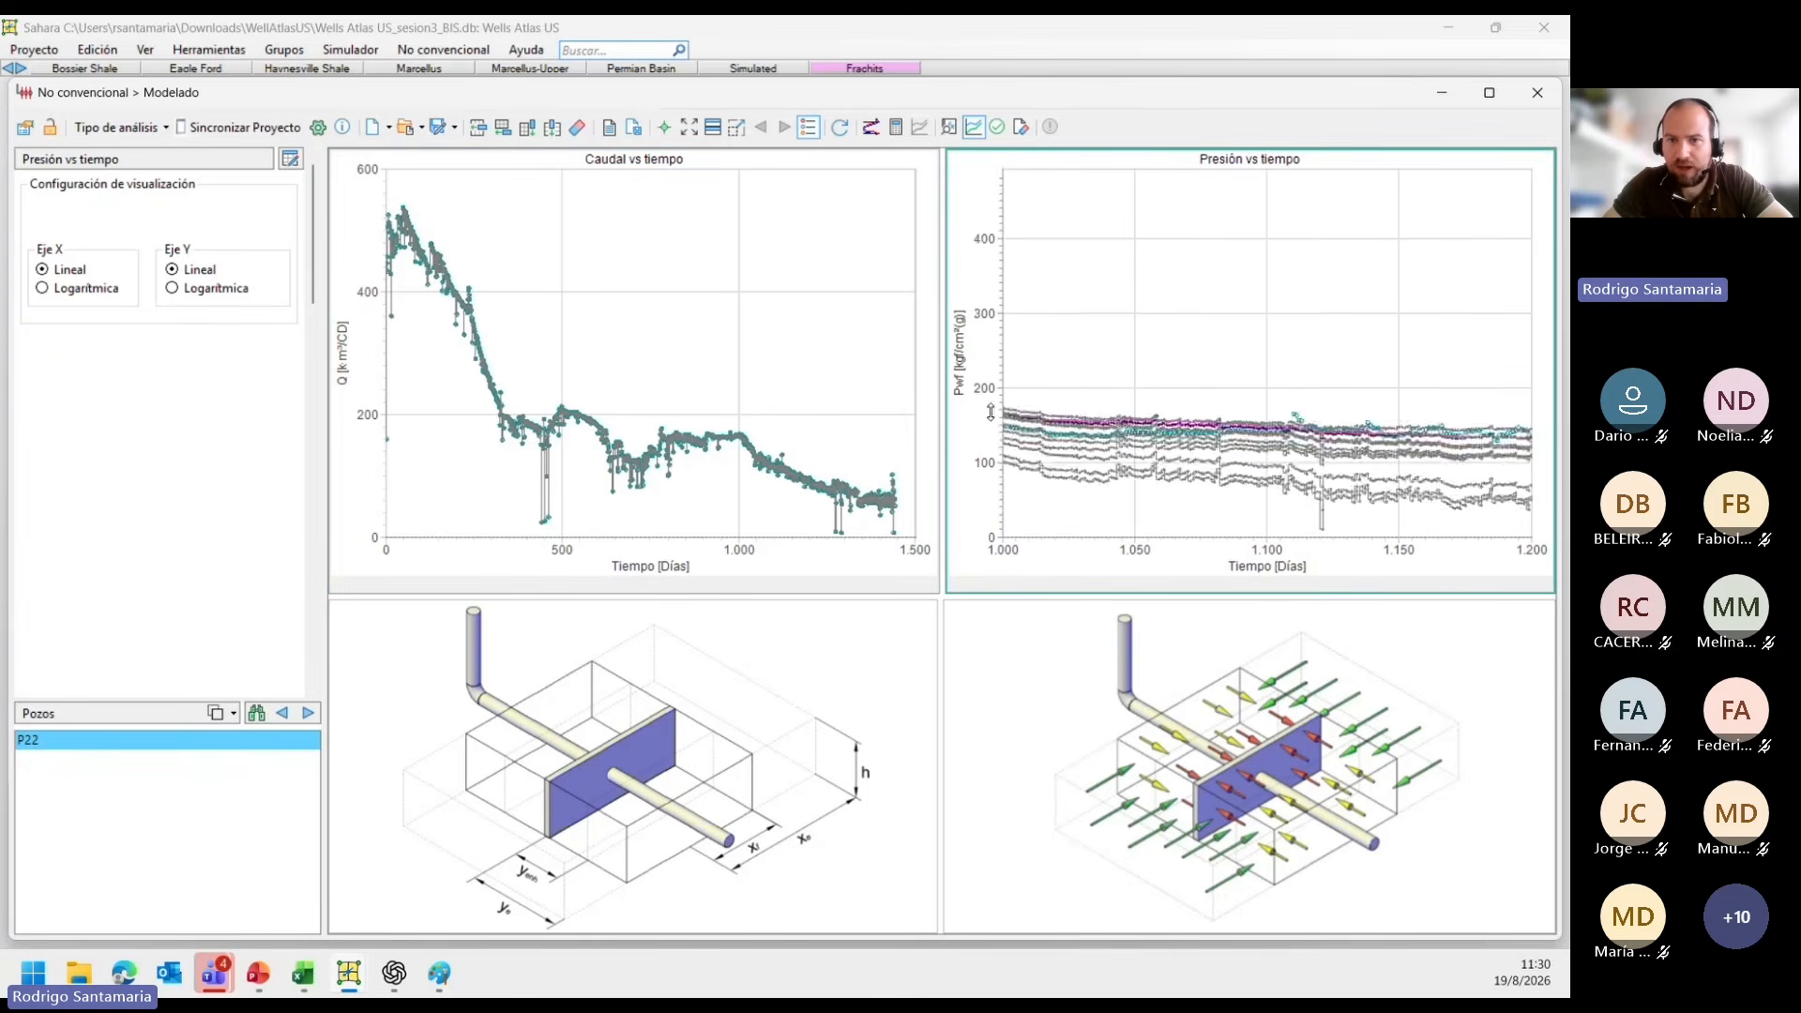
scroll(990, 413, "down", 3)
scroll(1084, 548, "down", 6)
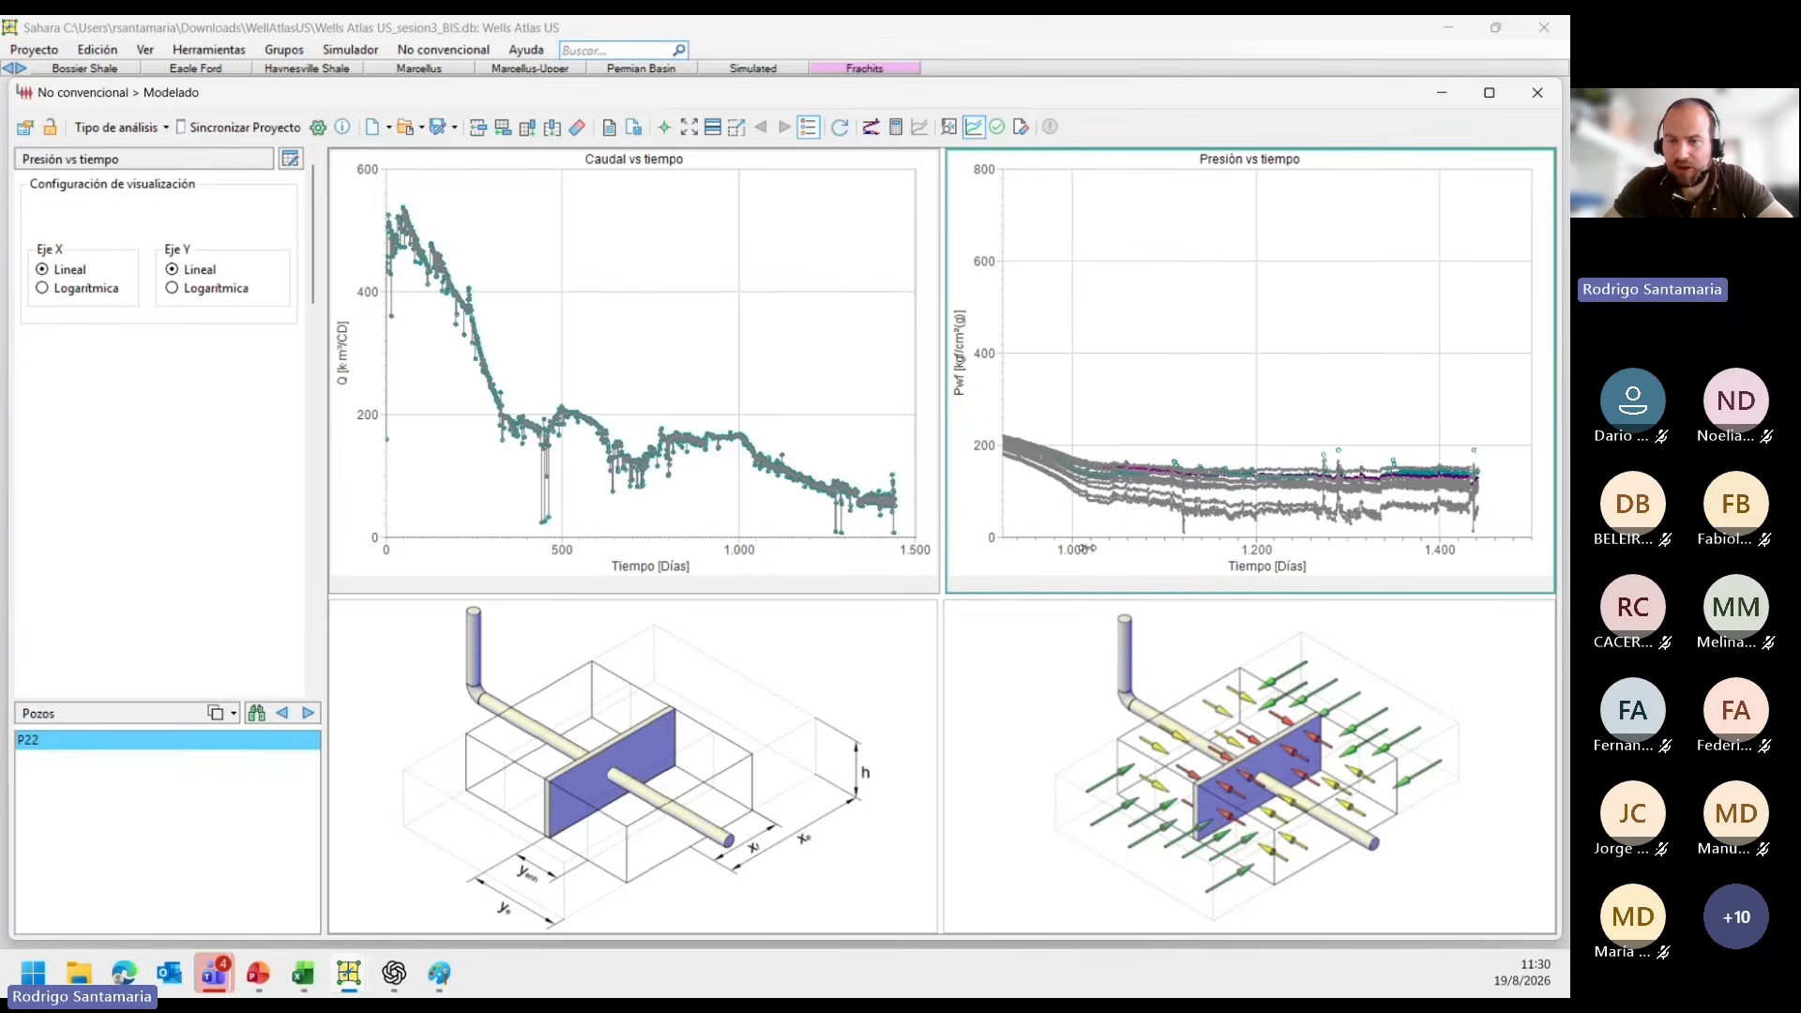
scroll(1085, 548, "down", 4)
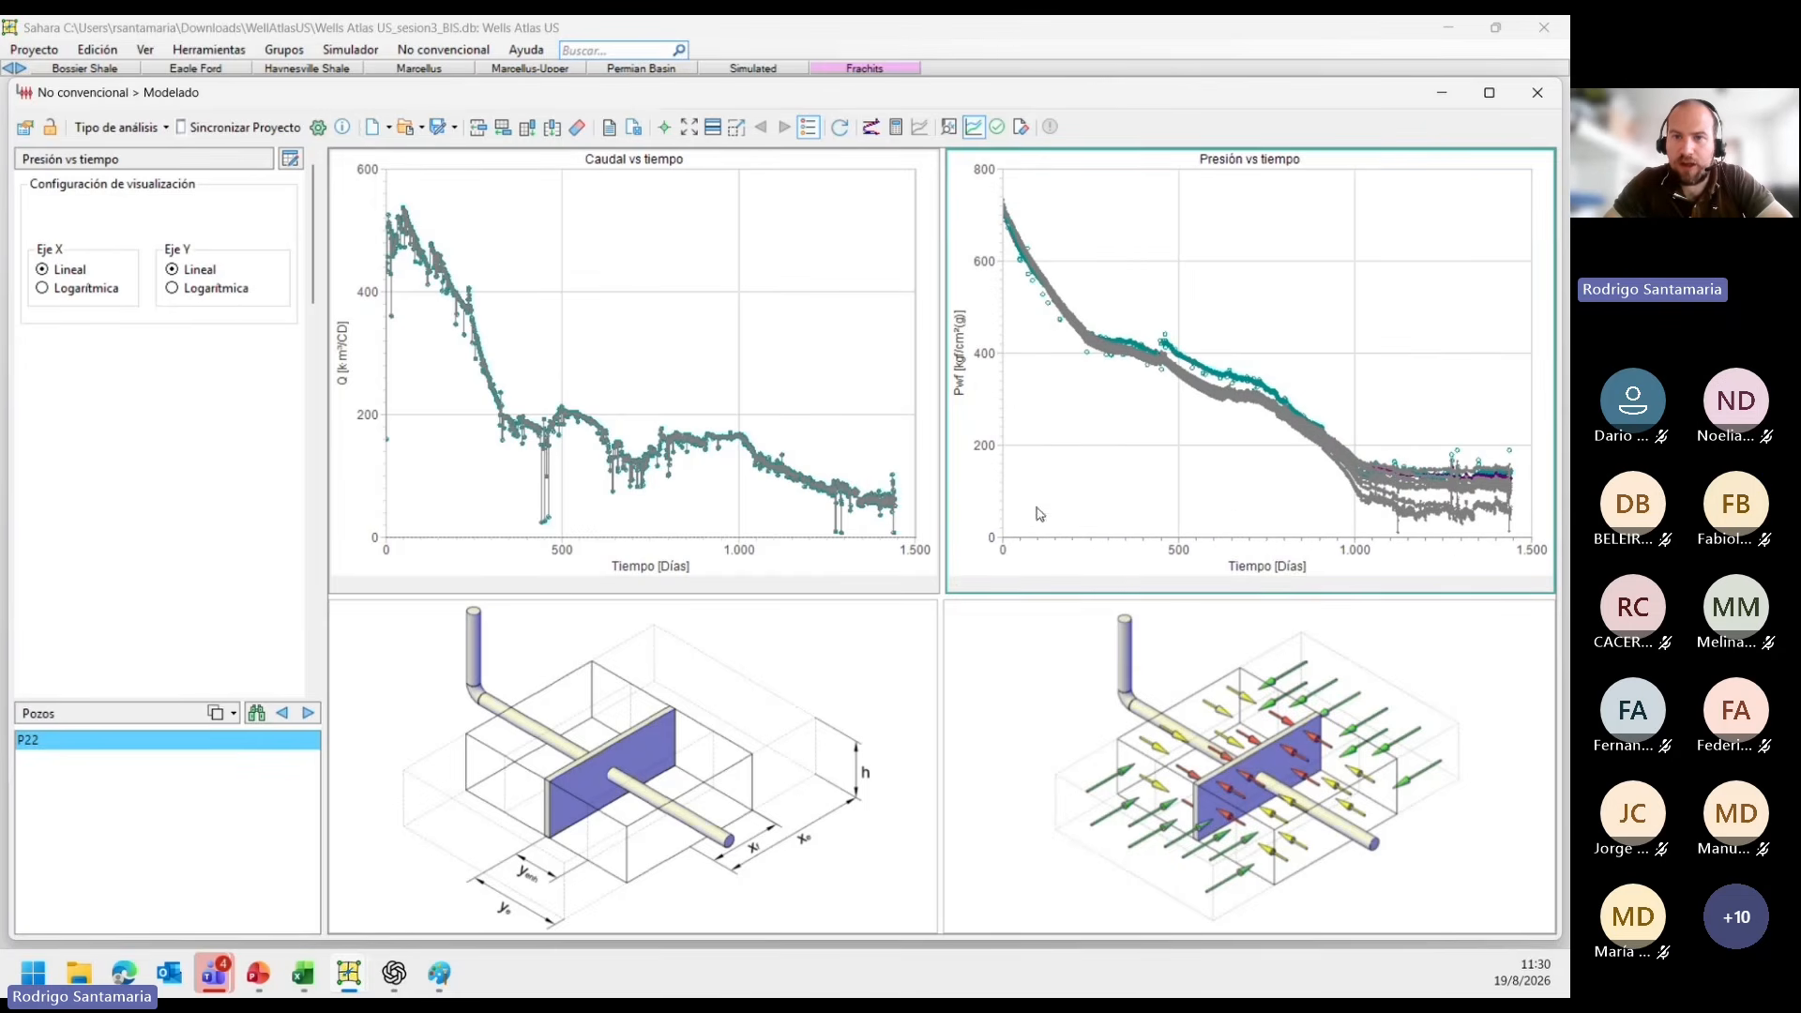
Open the Monte Carlo results matrix and widen it to read the sampled K Inner and km values.
left_click(999, 132)
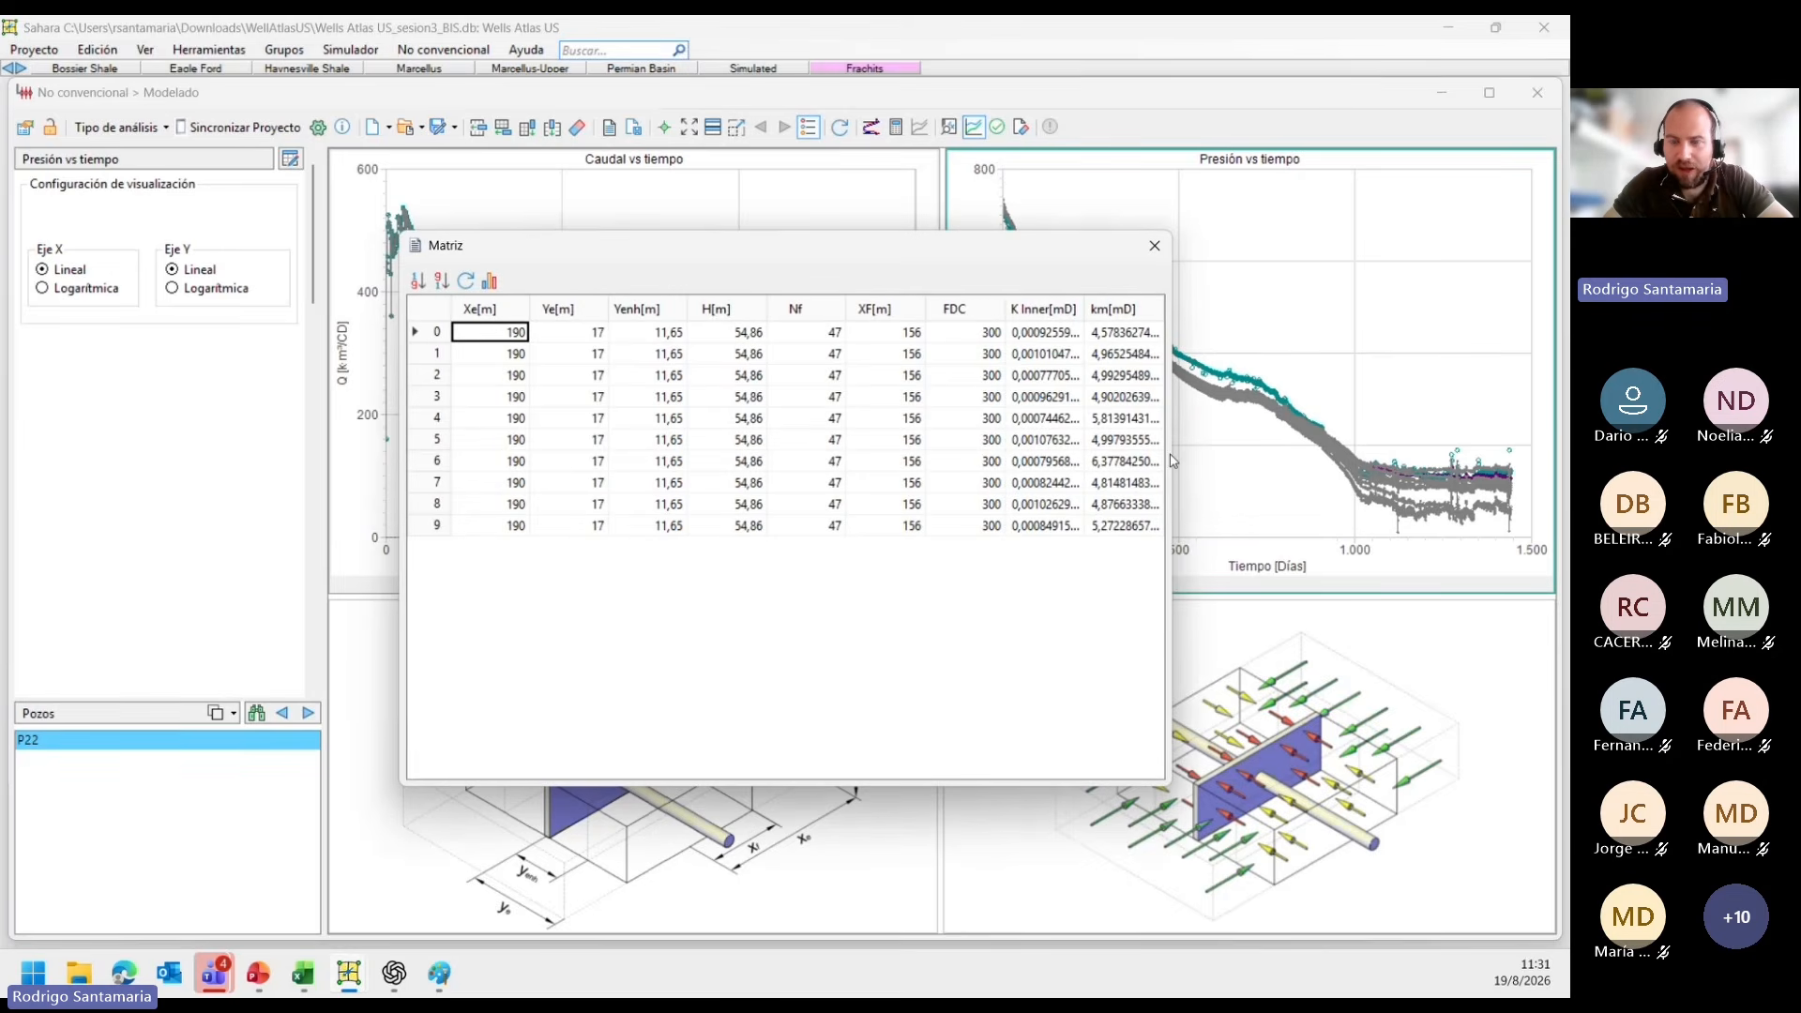
left_click_drag(1172, 456, 1348, 455)
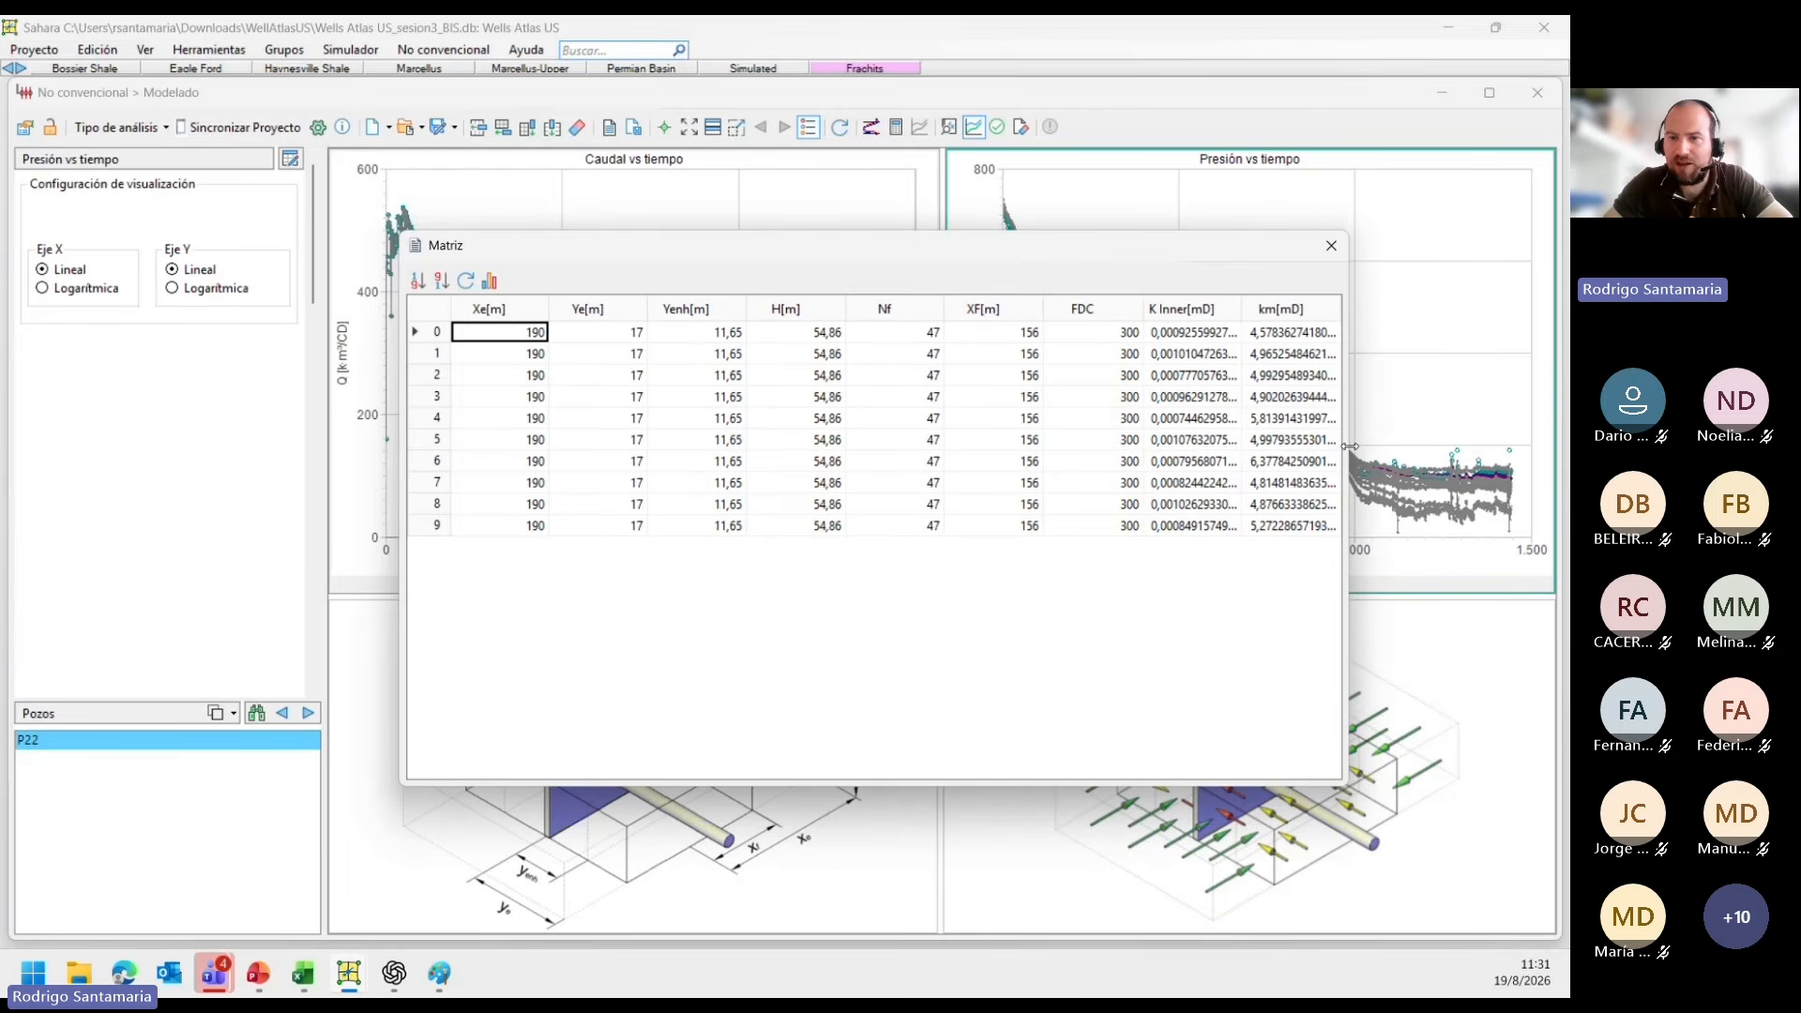
Close the Monte Carlo results matrix and clear the Monte Carlo realizations from the charts.
left_click(1204, 375)
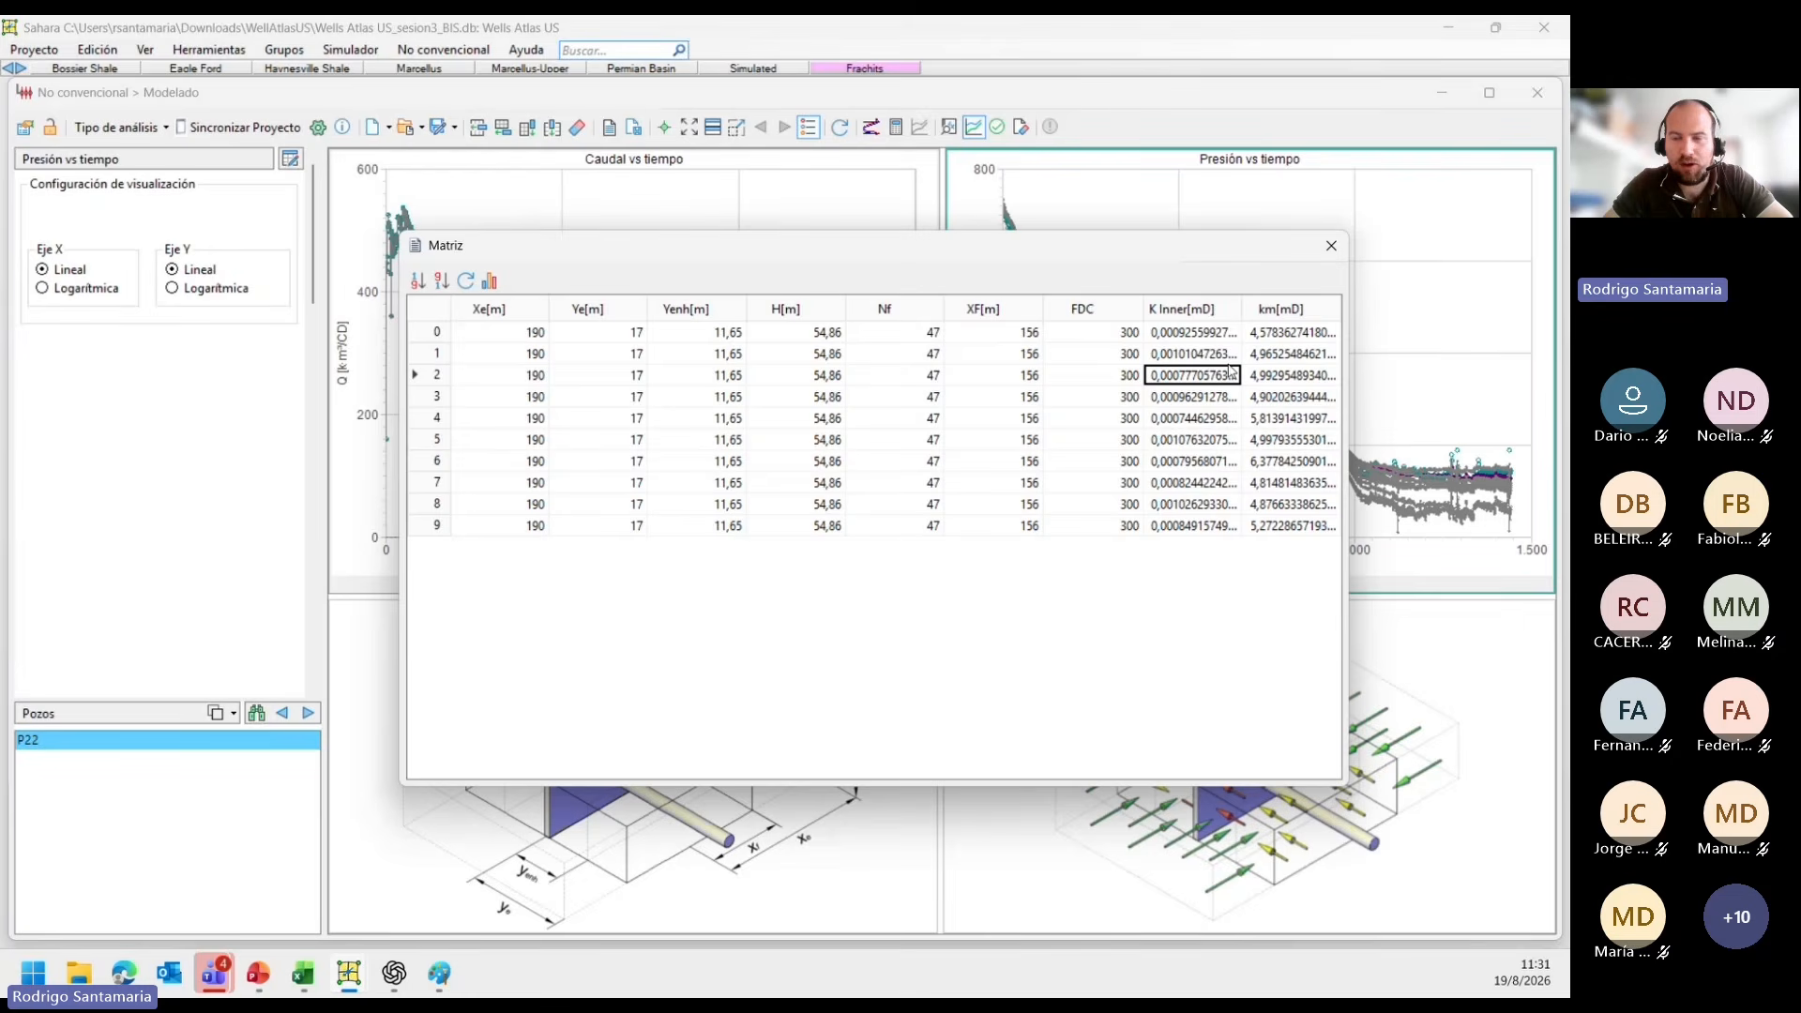
left_click(1332, 247)
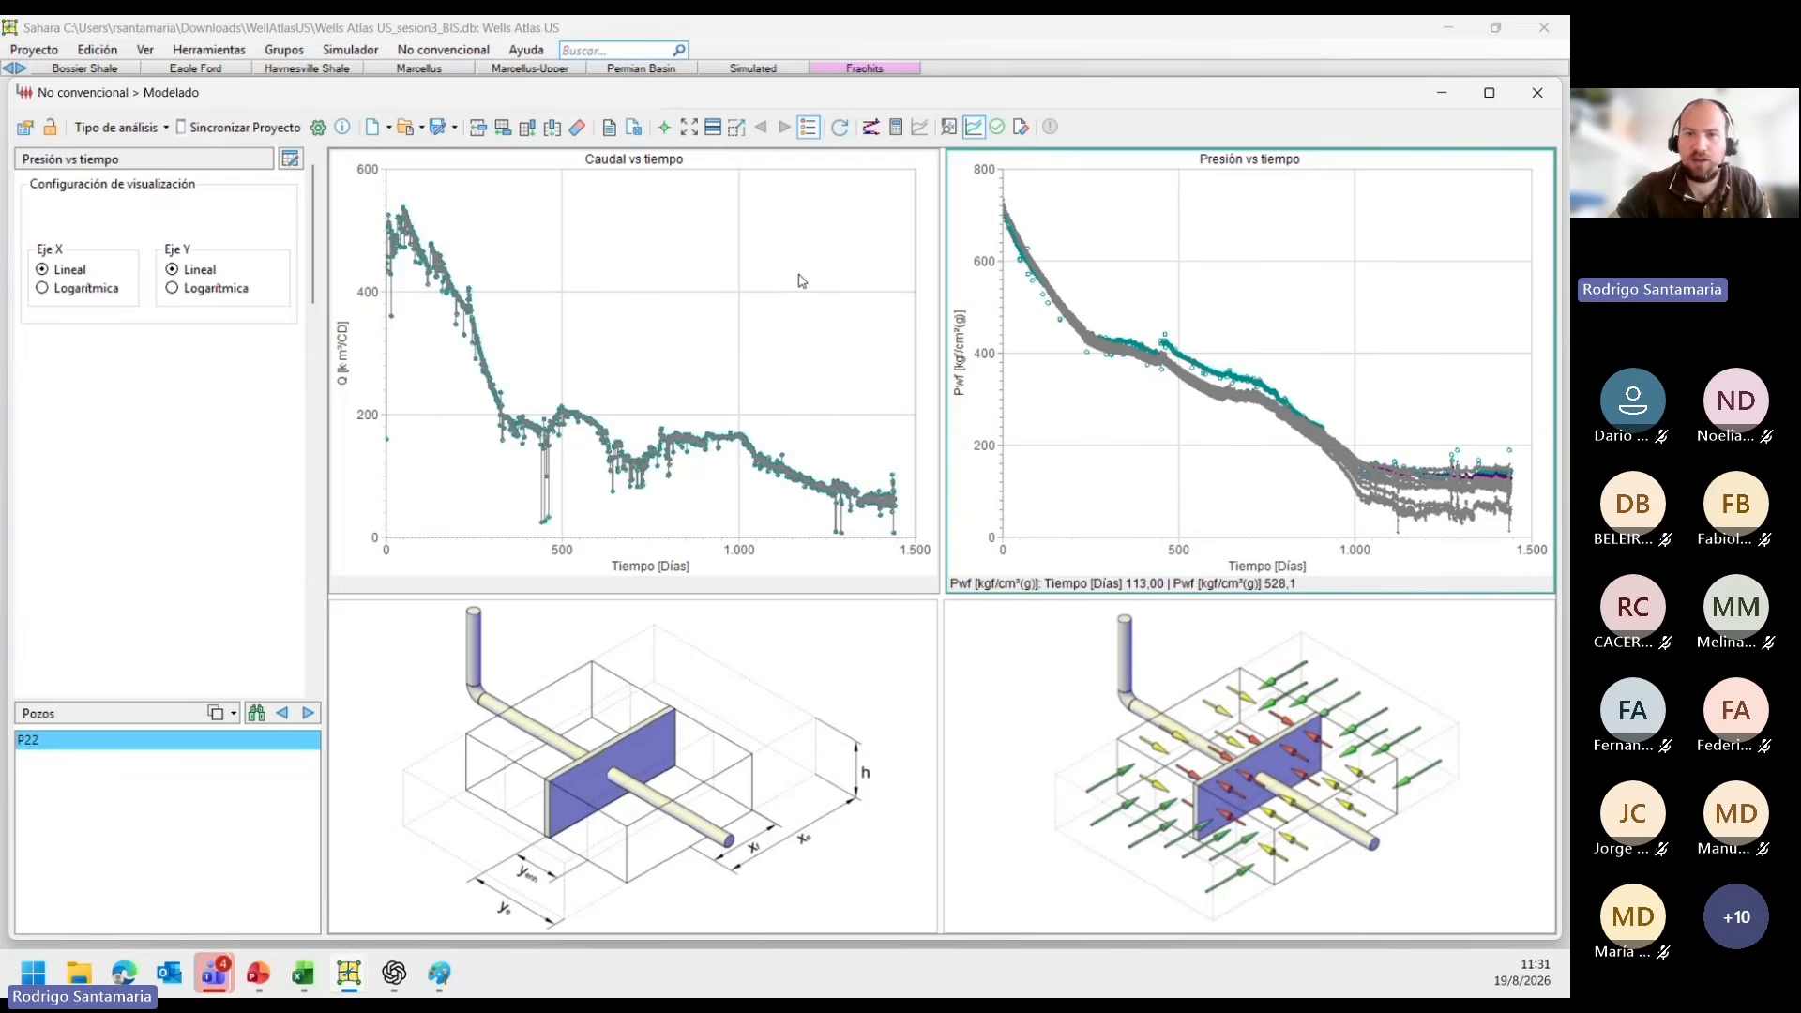
left_click(1021, 127)
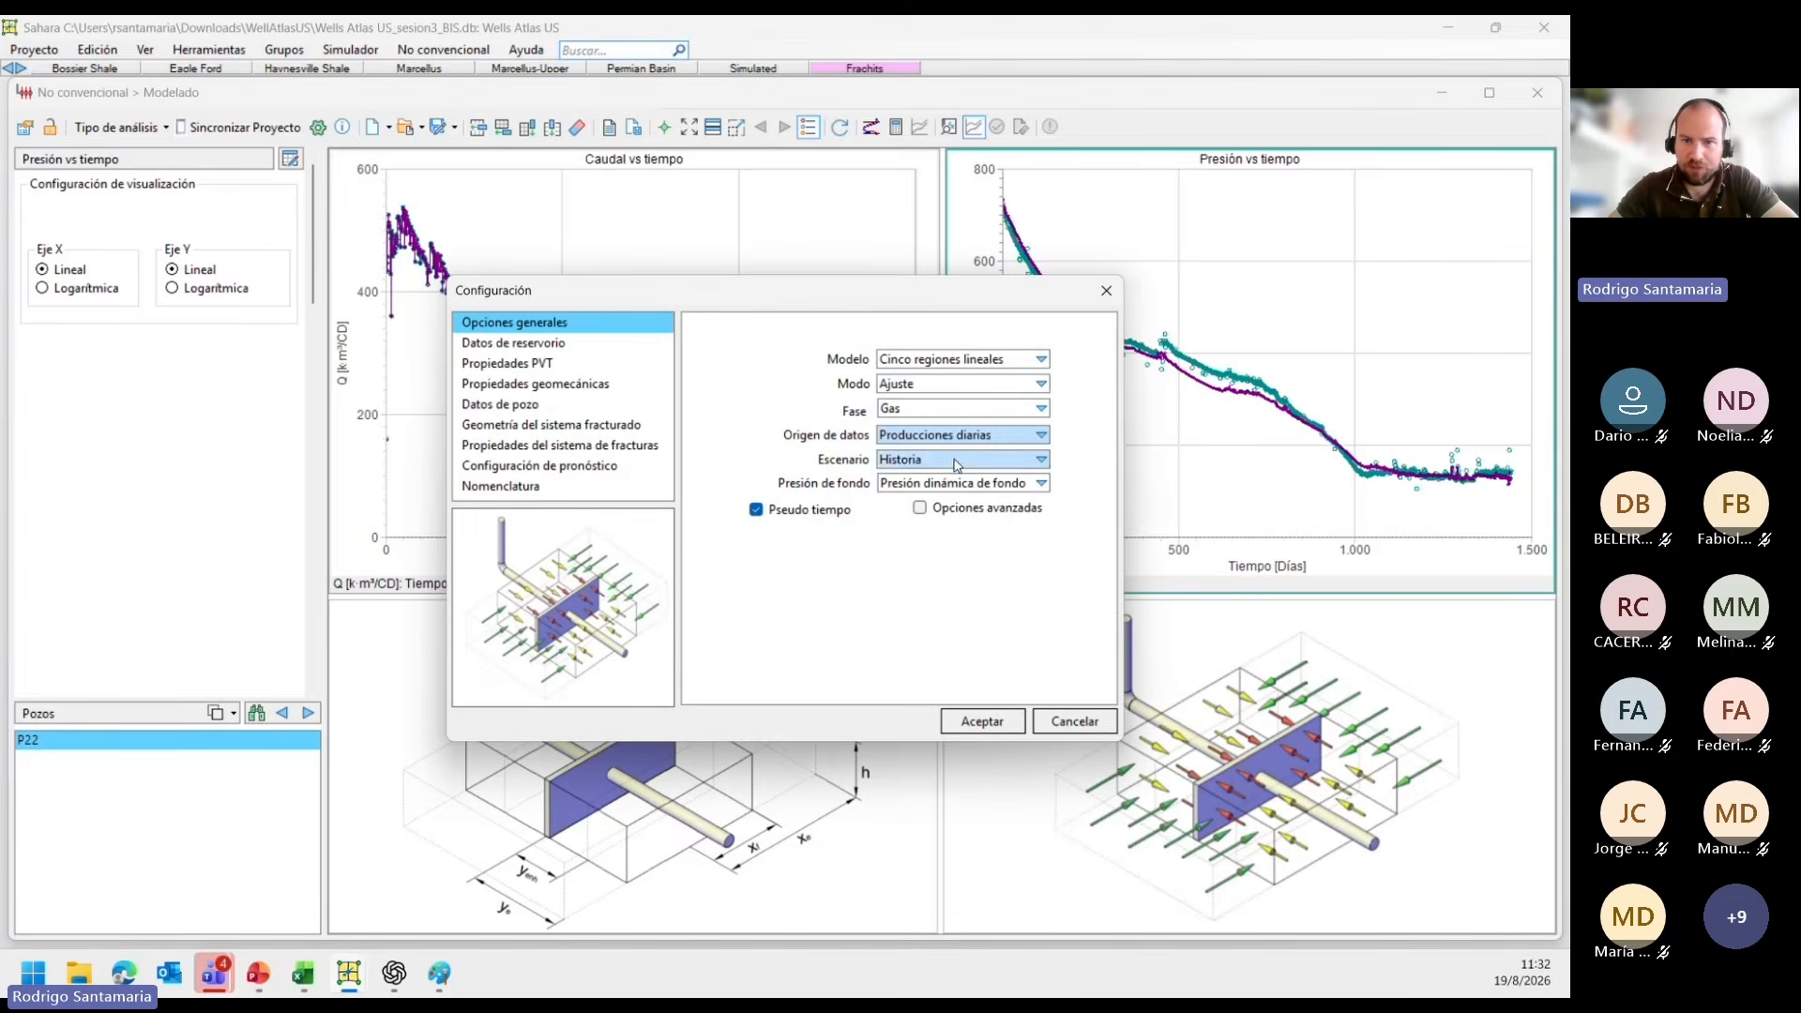
Switch the five-linear-region model's mode to Síntesis and open its synthesis settings.
left_click(925, 387)
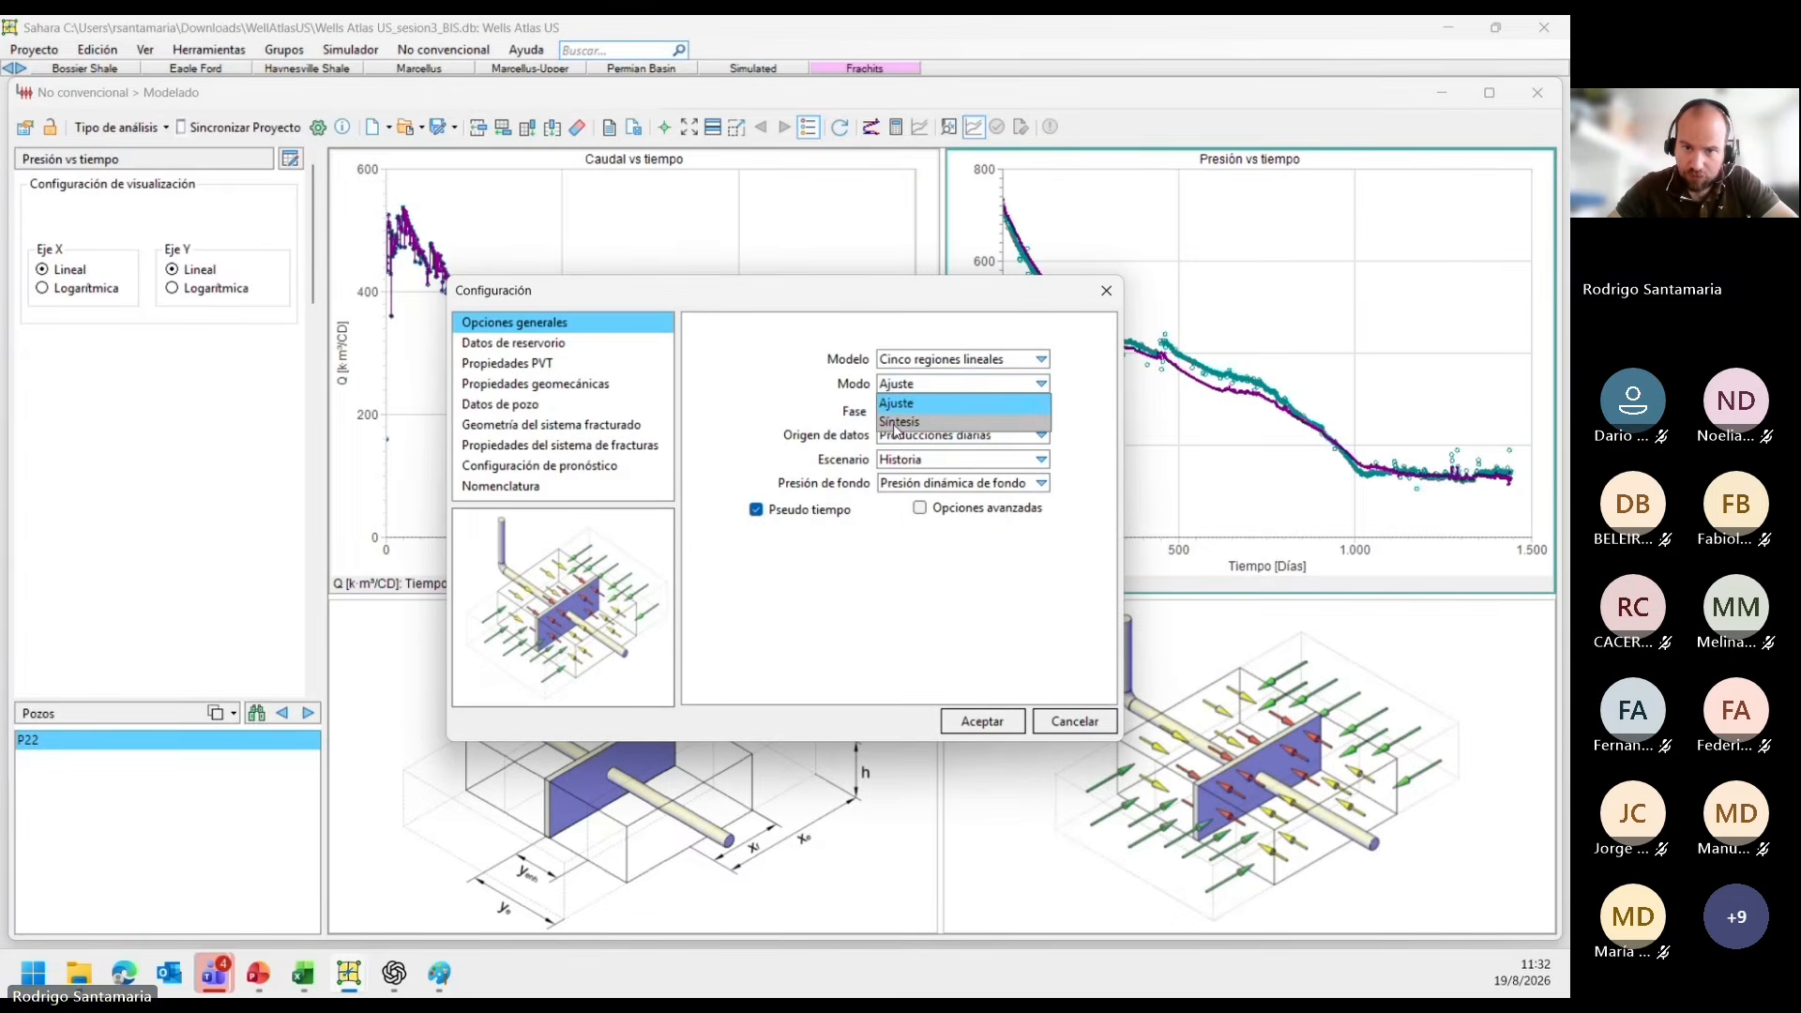
left_click(896, 422)
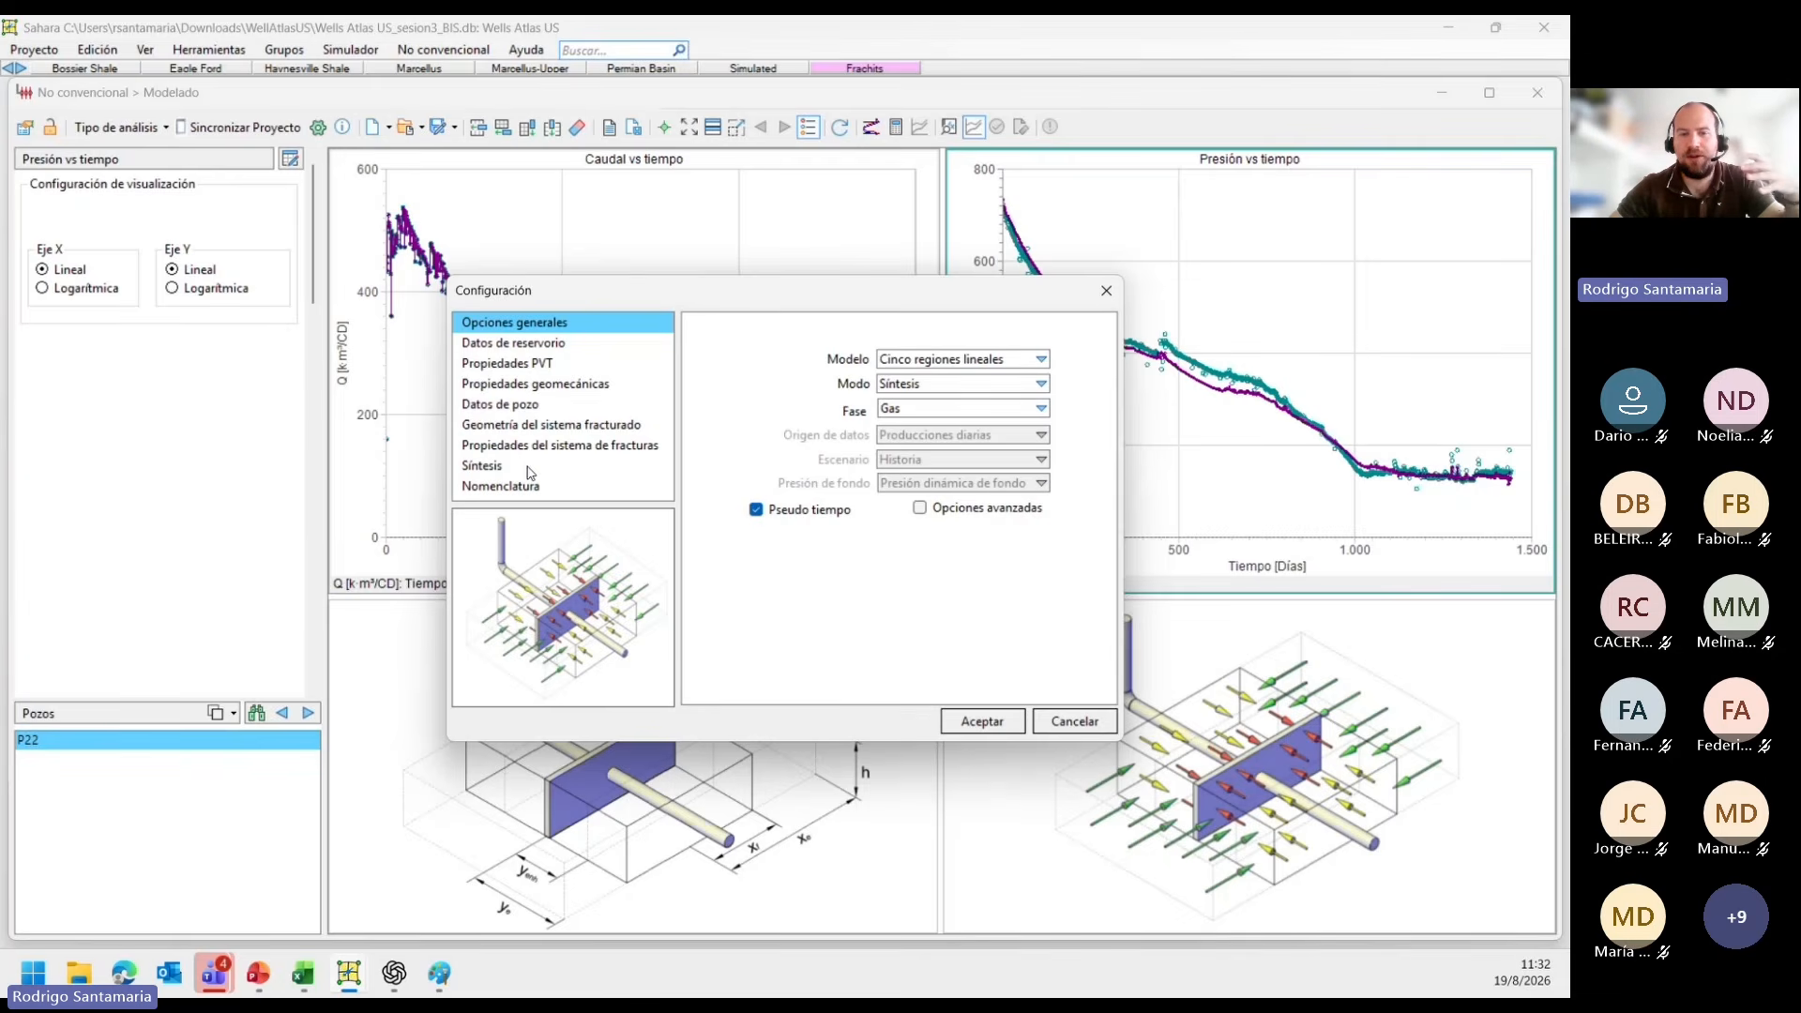
left_click(482, 466)
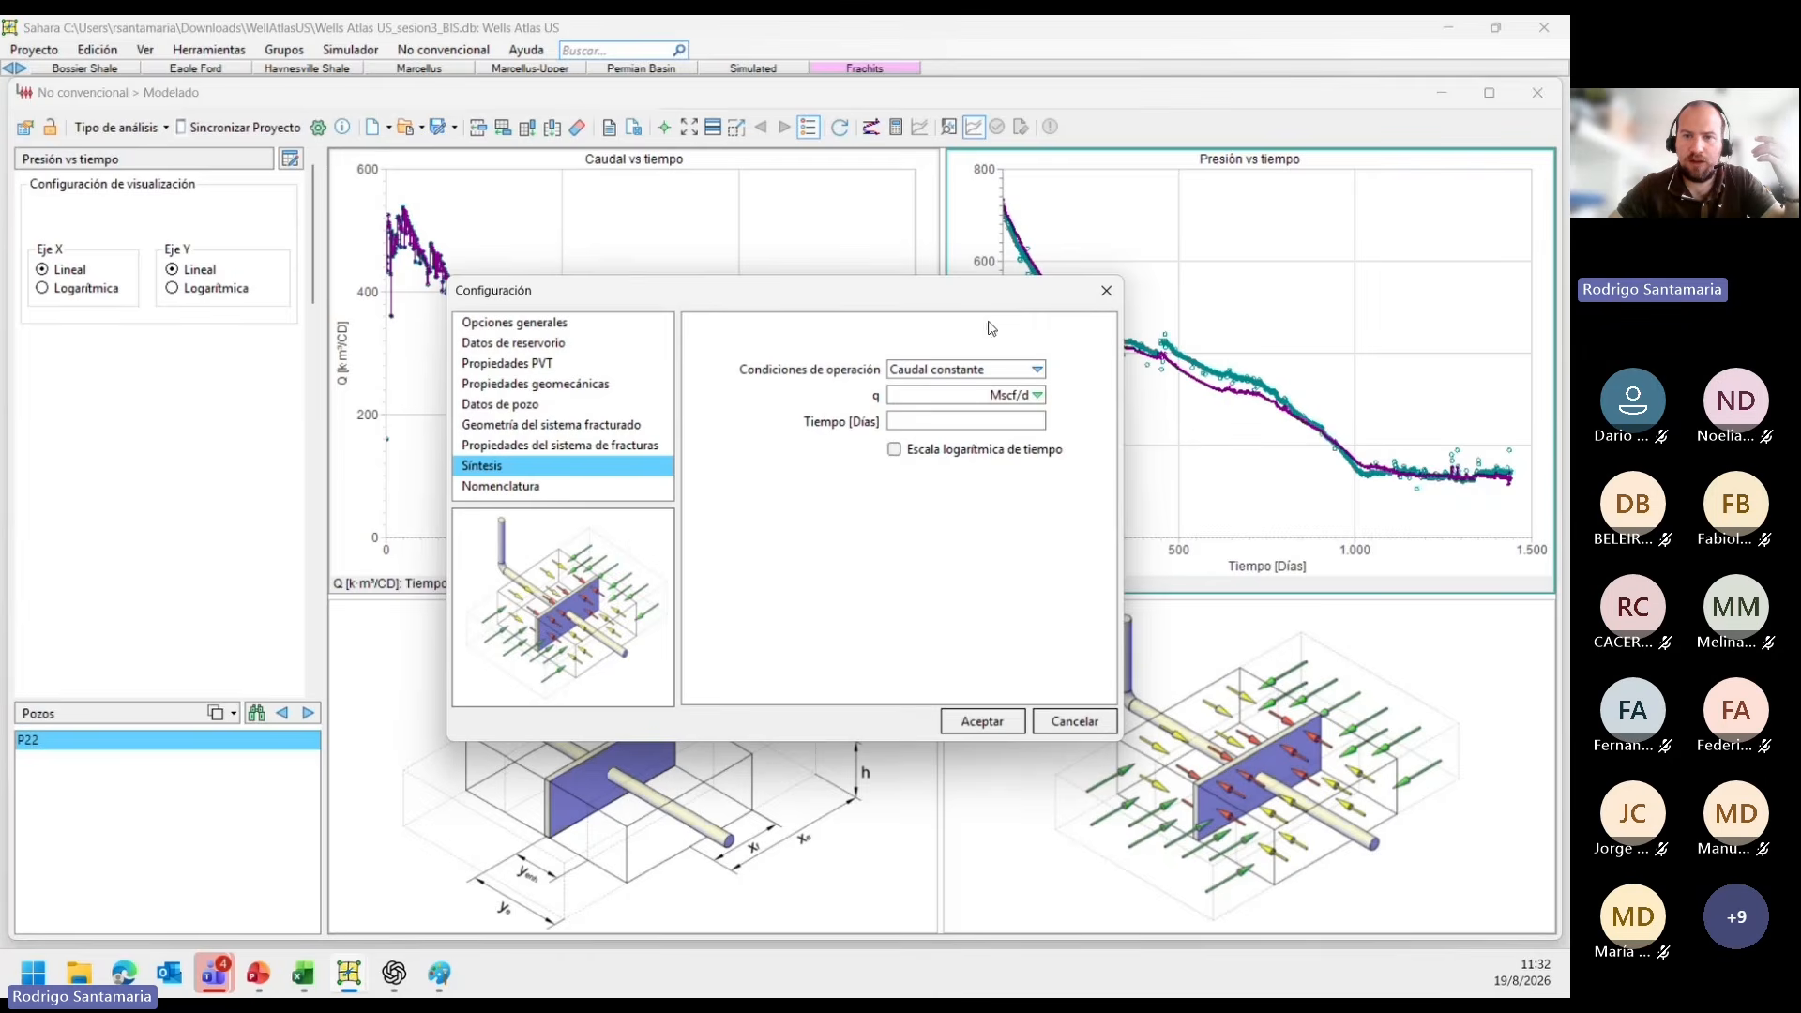
Set the constant-rate synthesis to q = 150 k·m³/d over 1000 days and generate it without saving the match exercise.
left_click_drag(973, 305, 1242, 268)
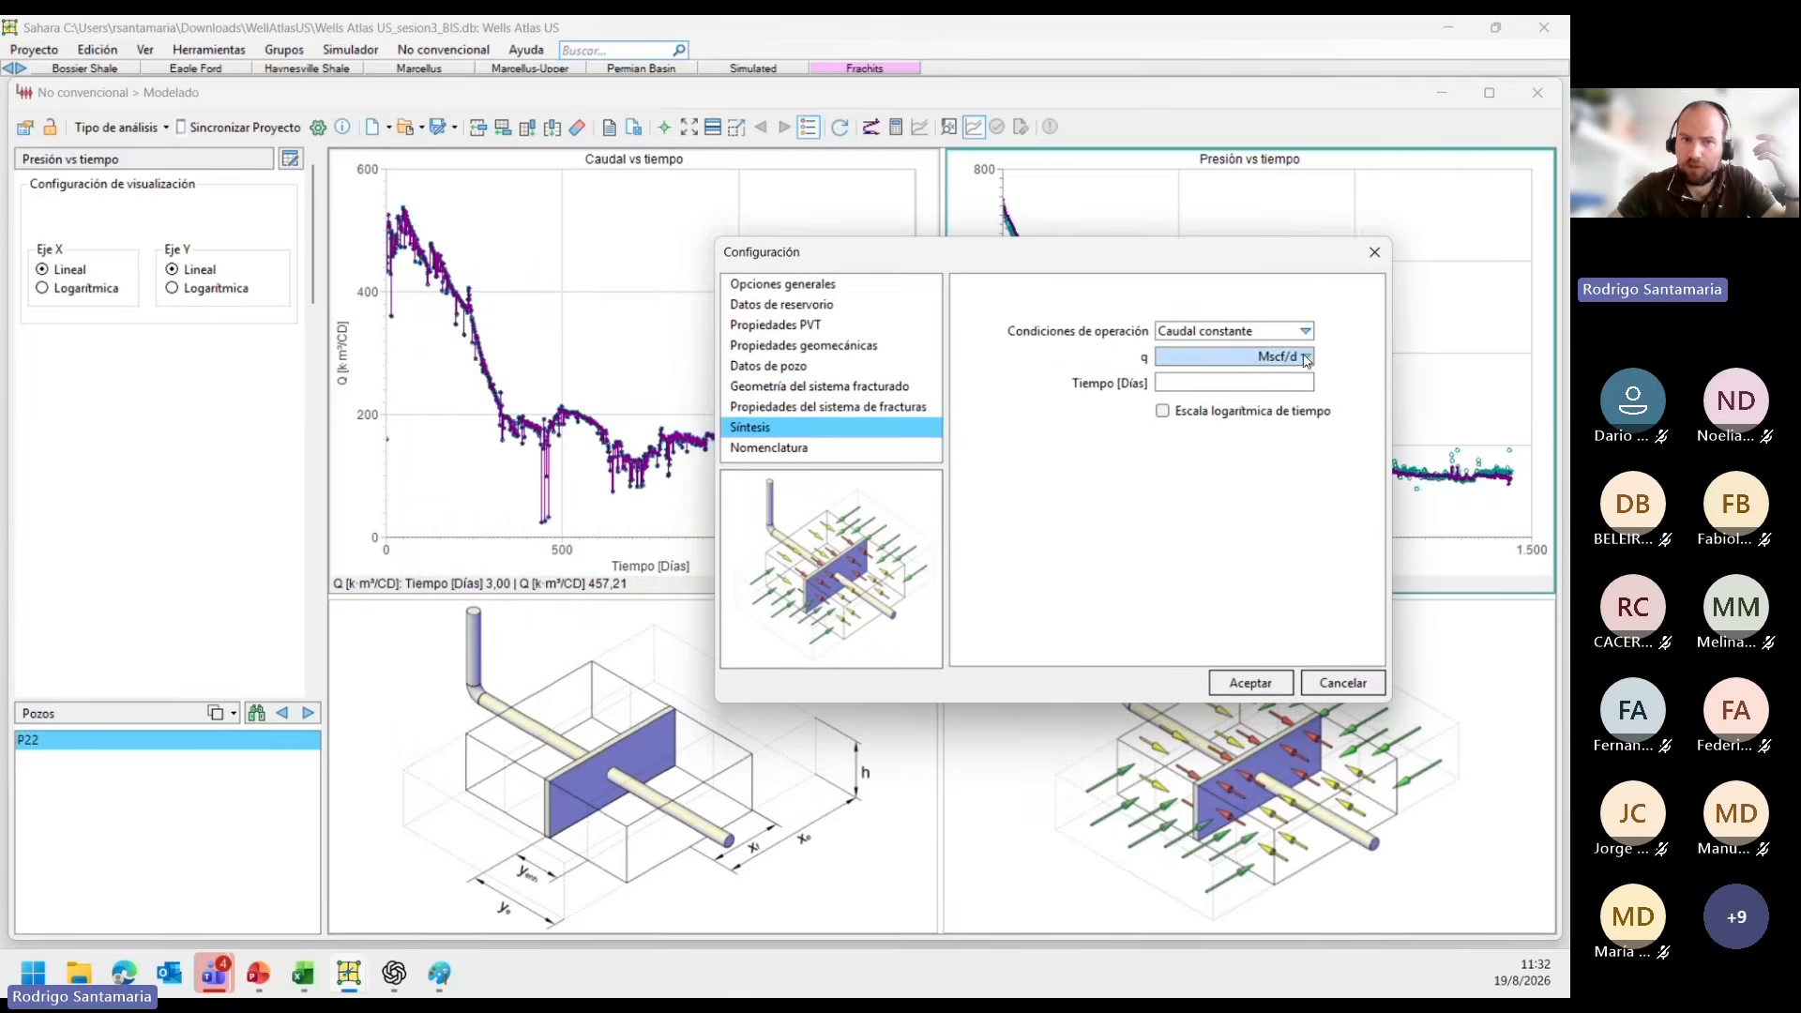
left_click(1307, 356)
scroll(1248, 422, "up", 2)
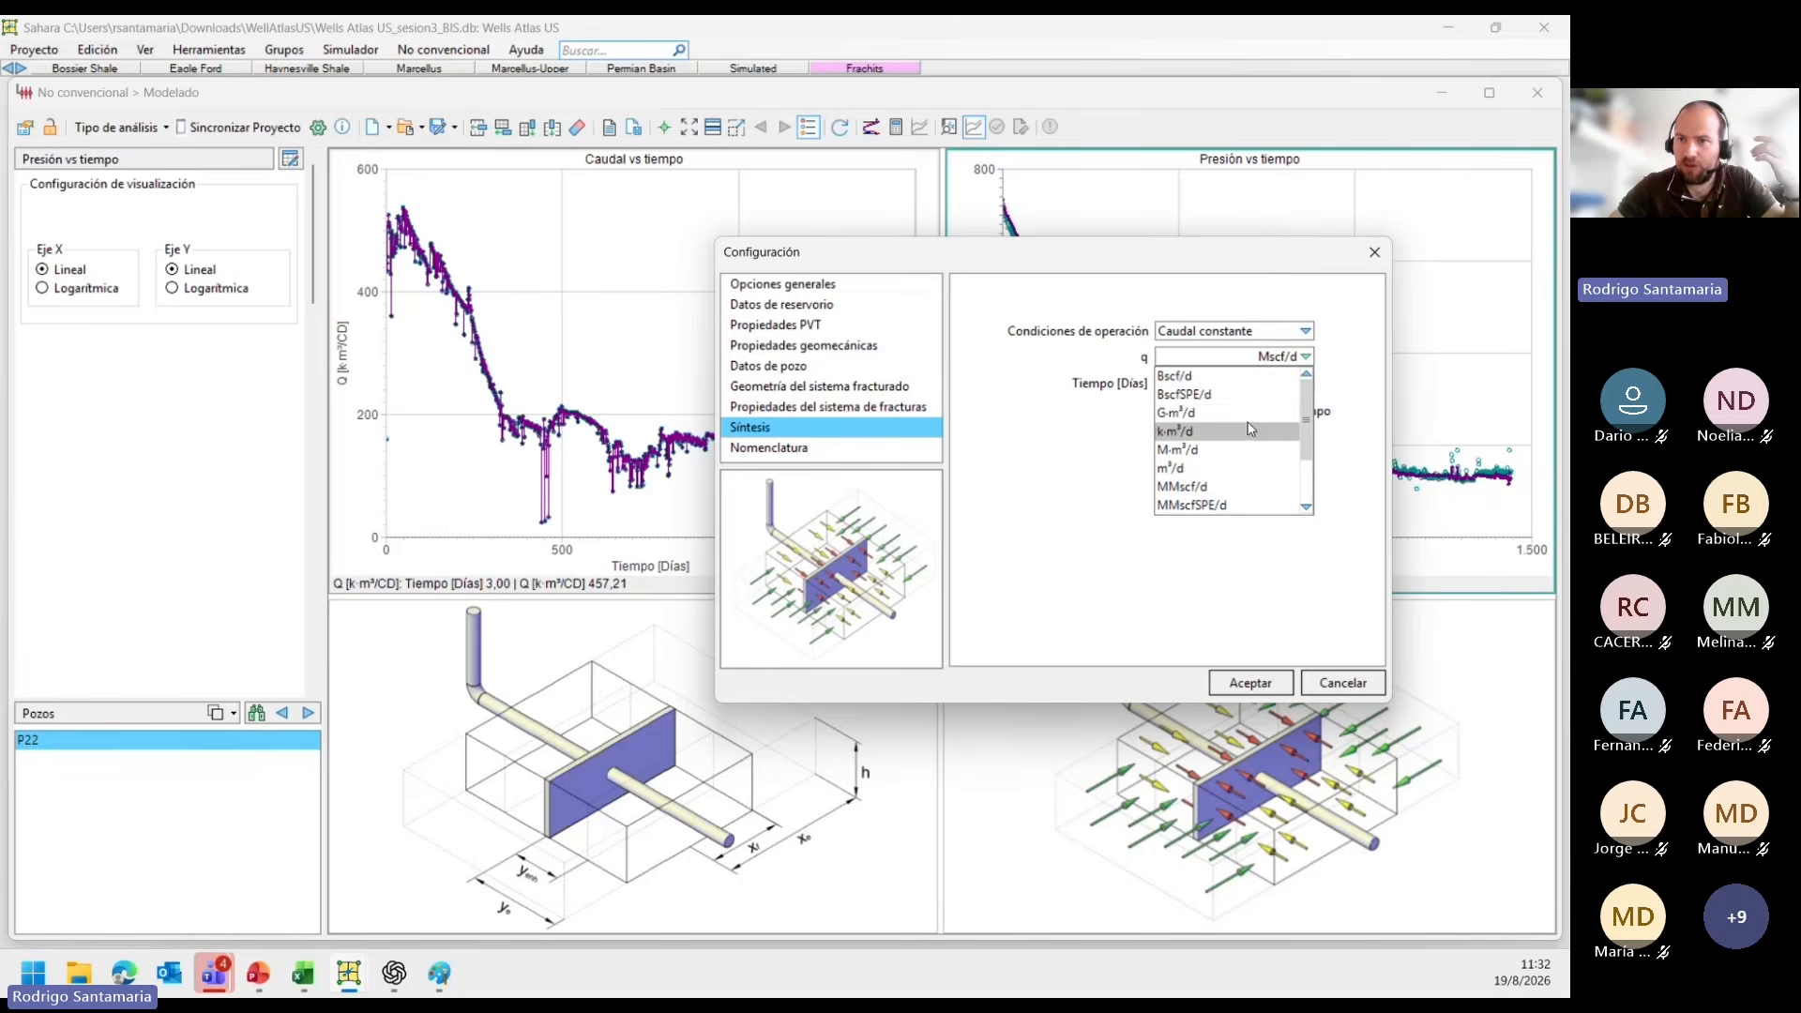
left_click(1244, 429)
left_click(1210, 356)
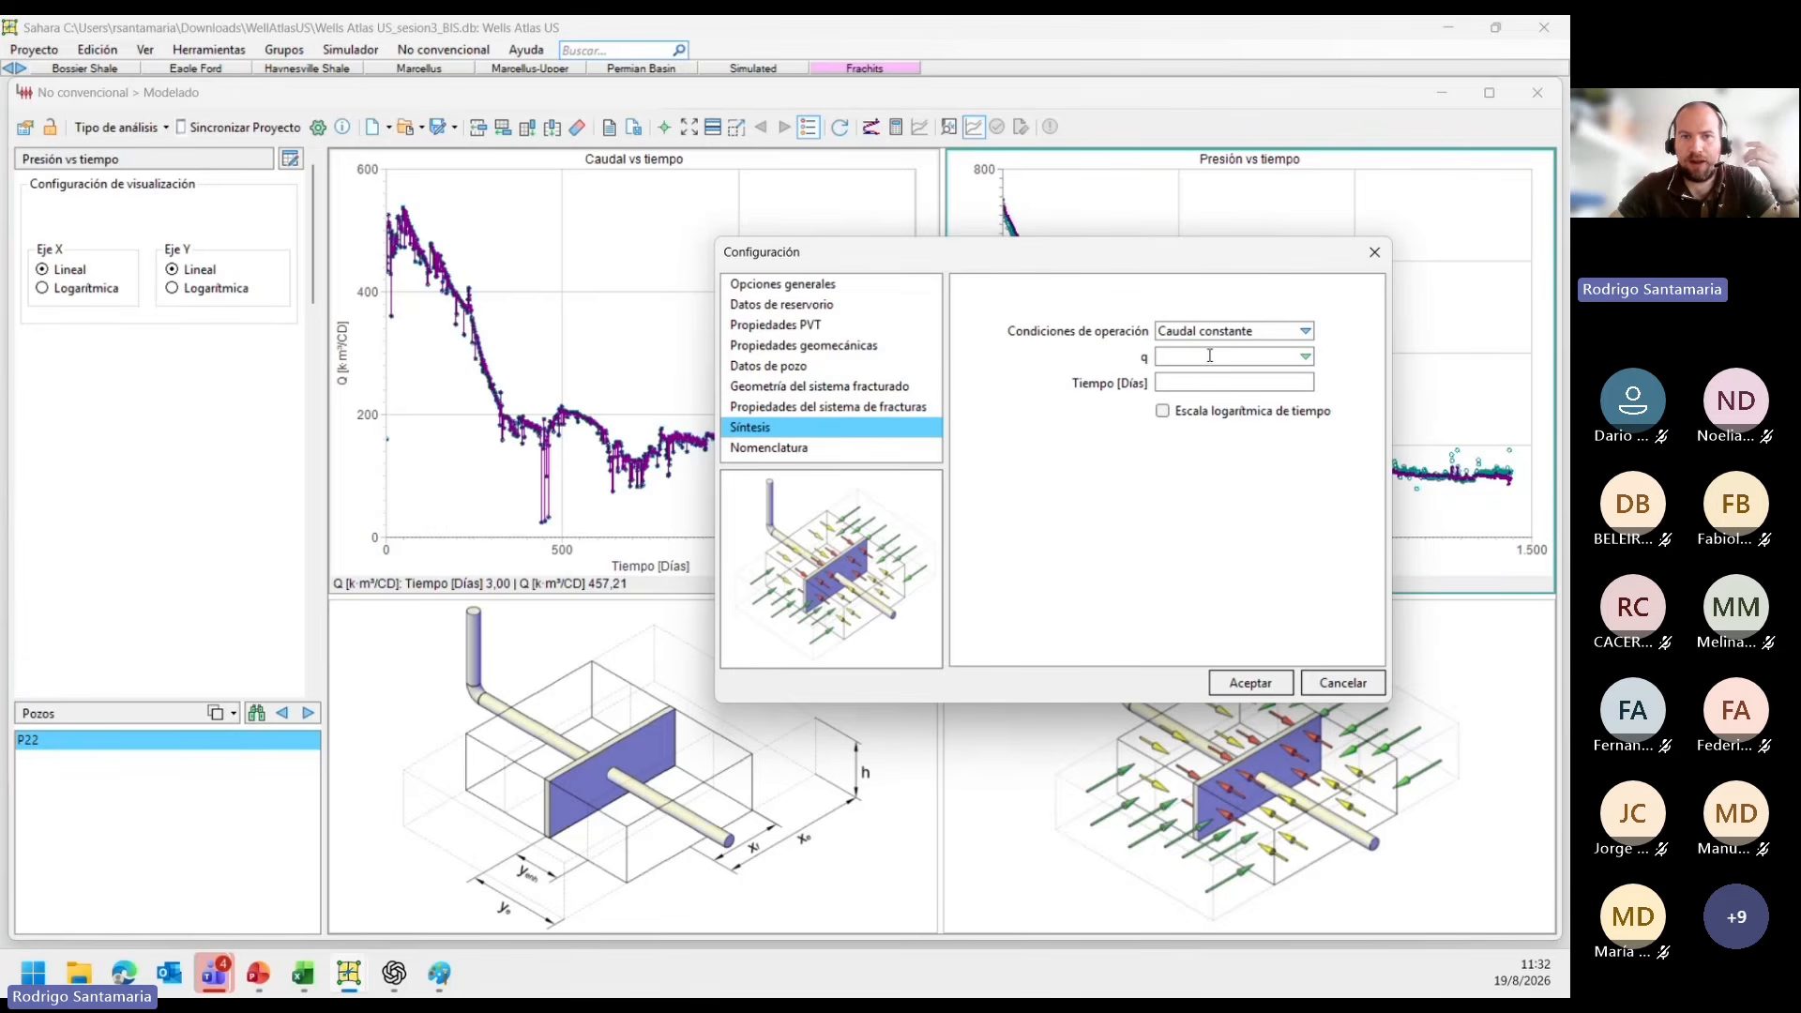
type("1")
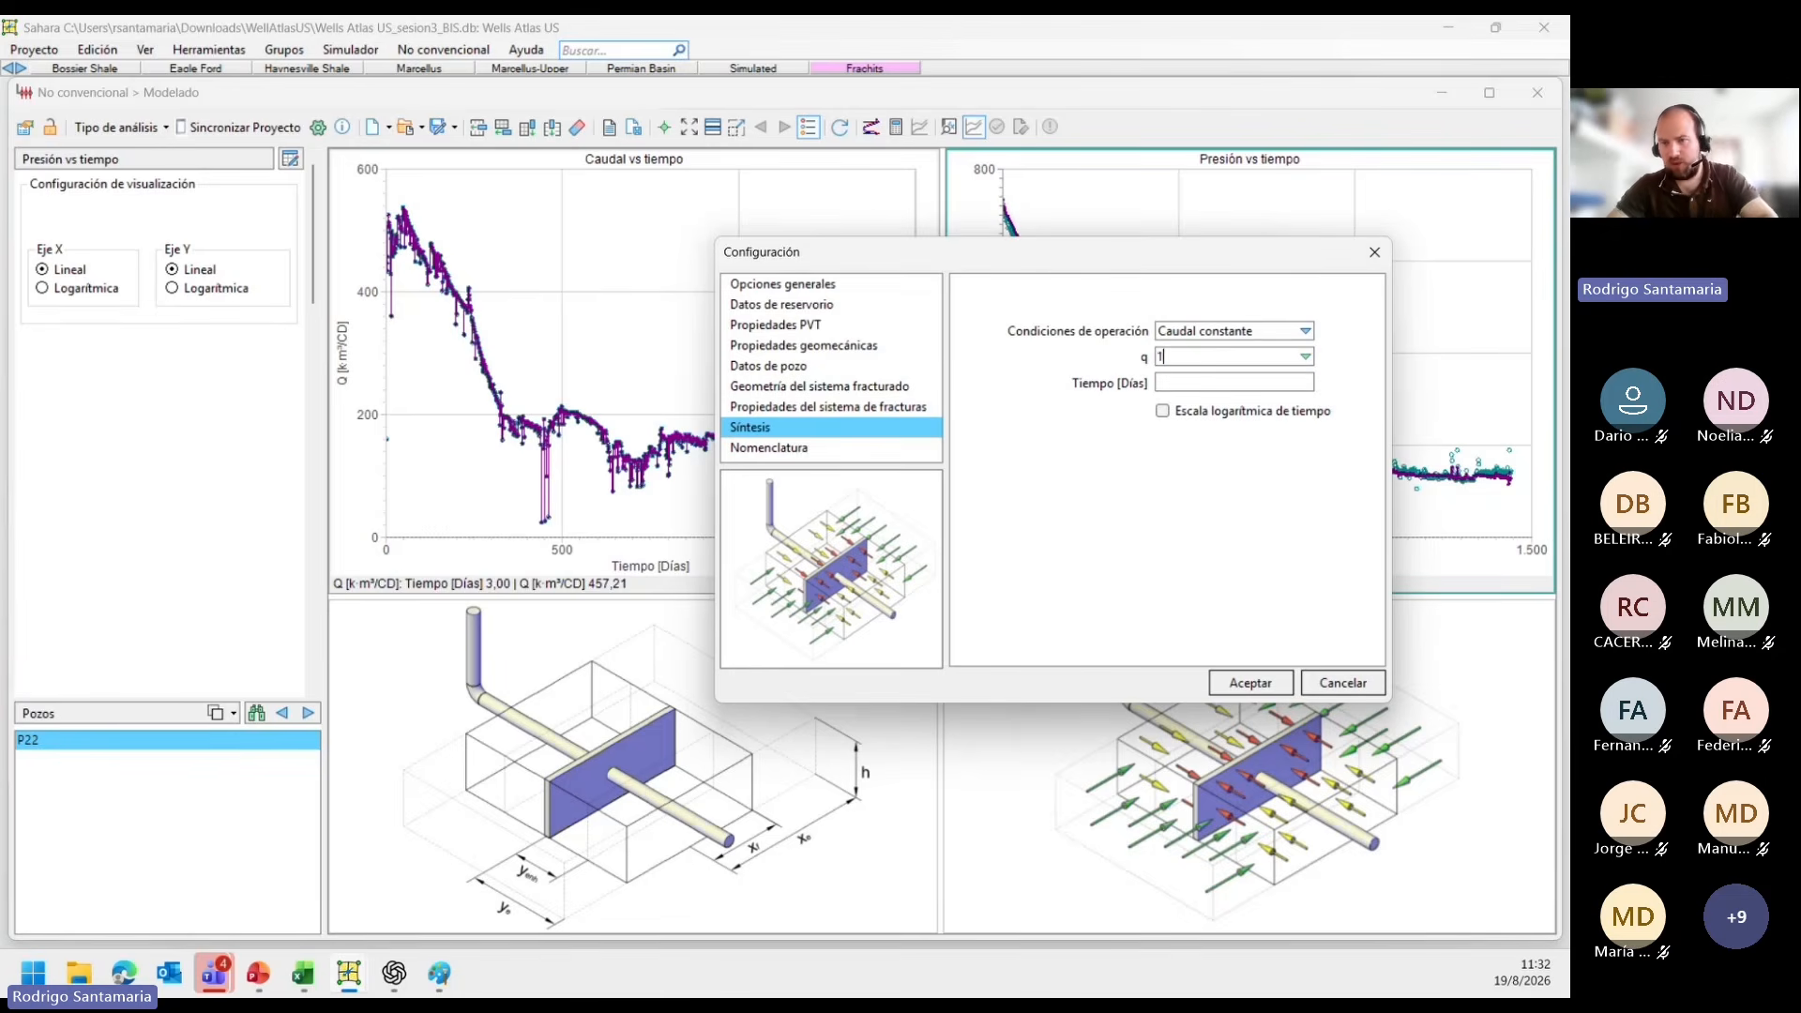
type("50")
left_click(1080, 418)
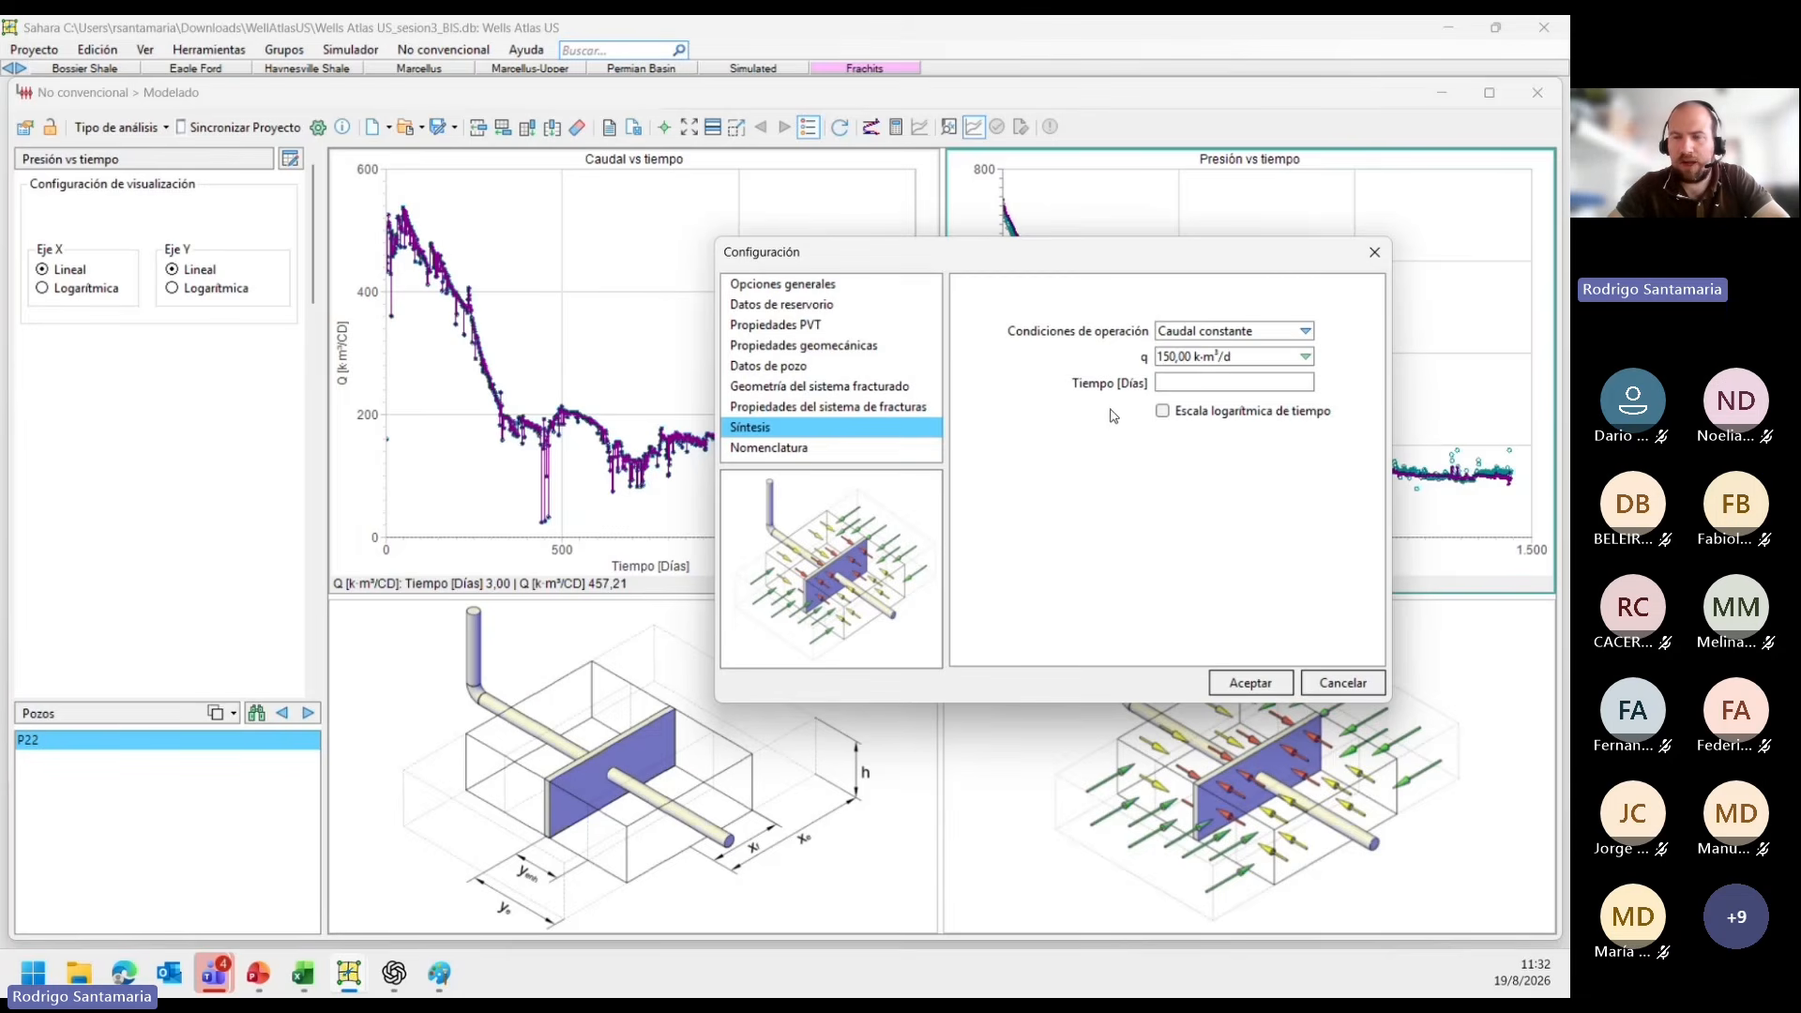
left_click(1192, 385)
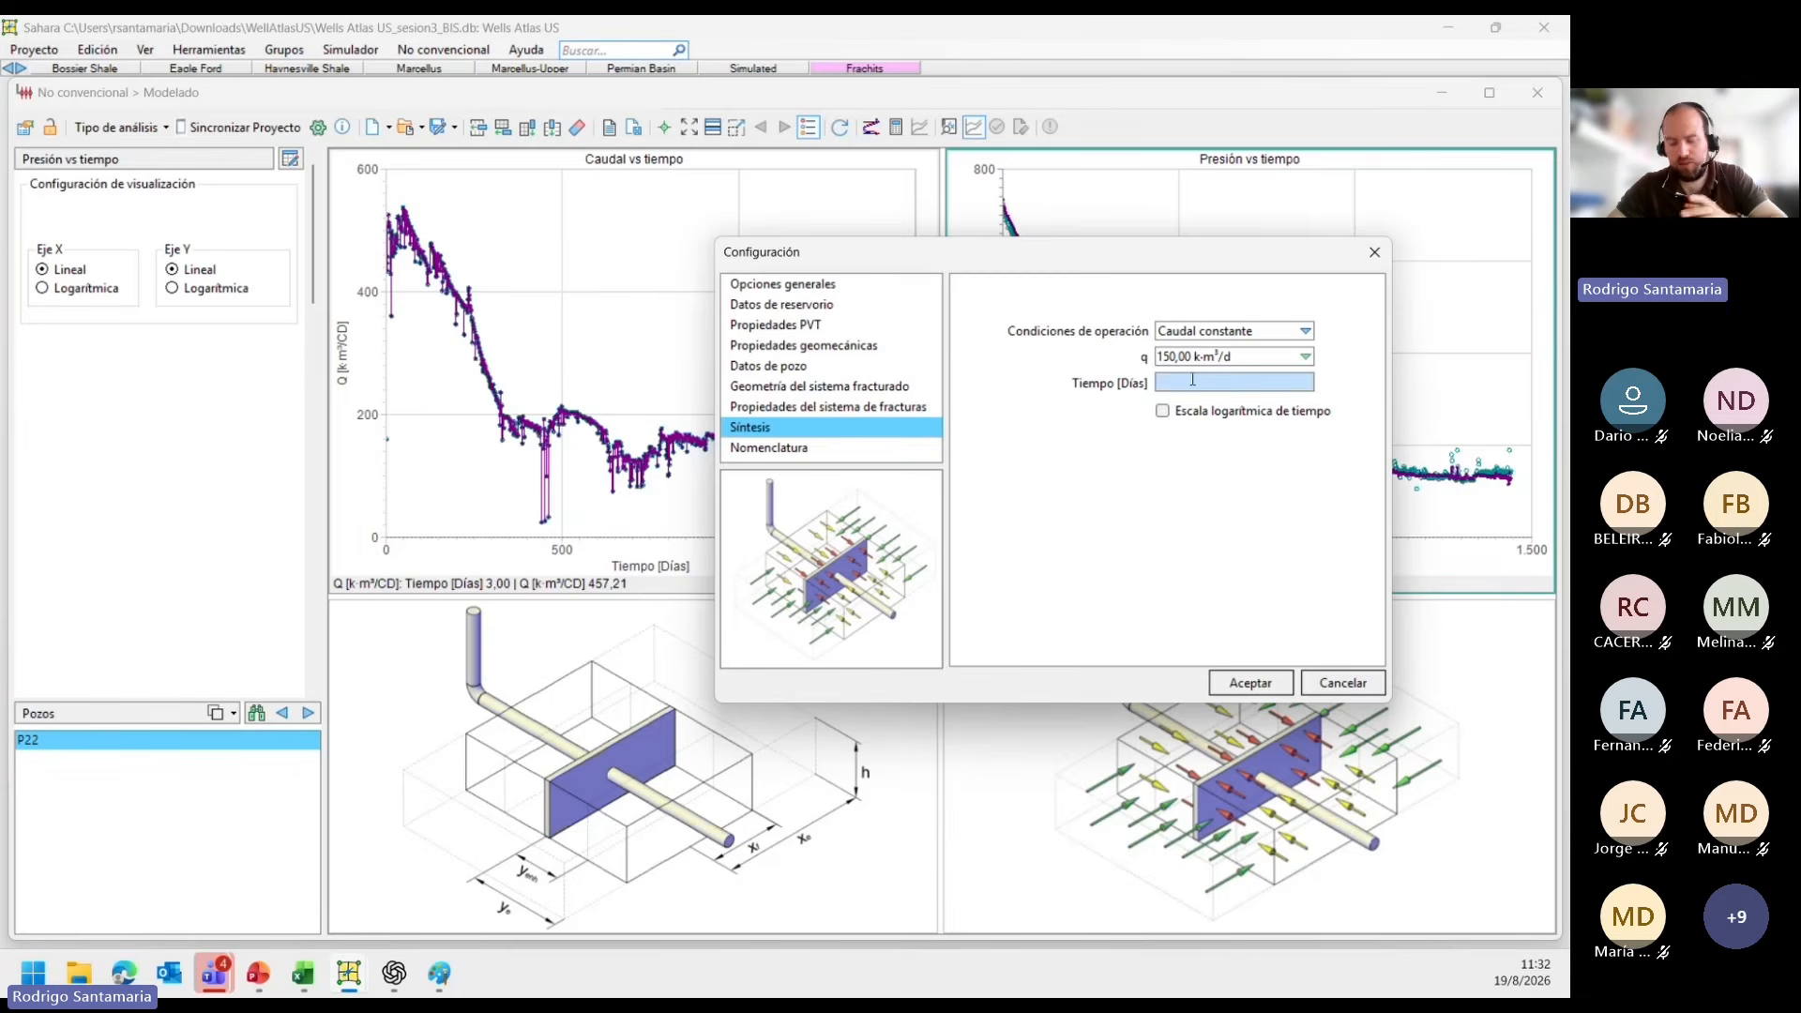
type("1000")
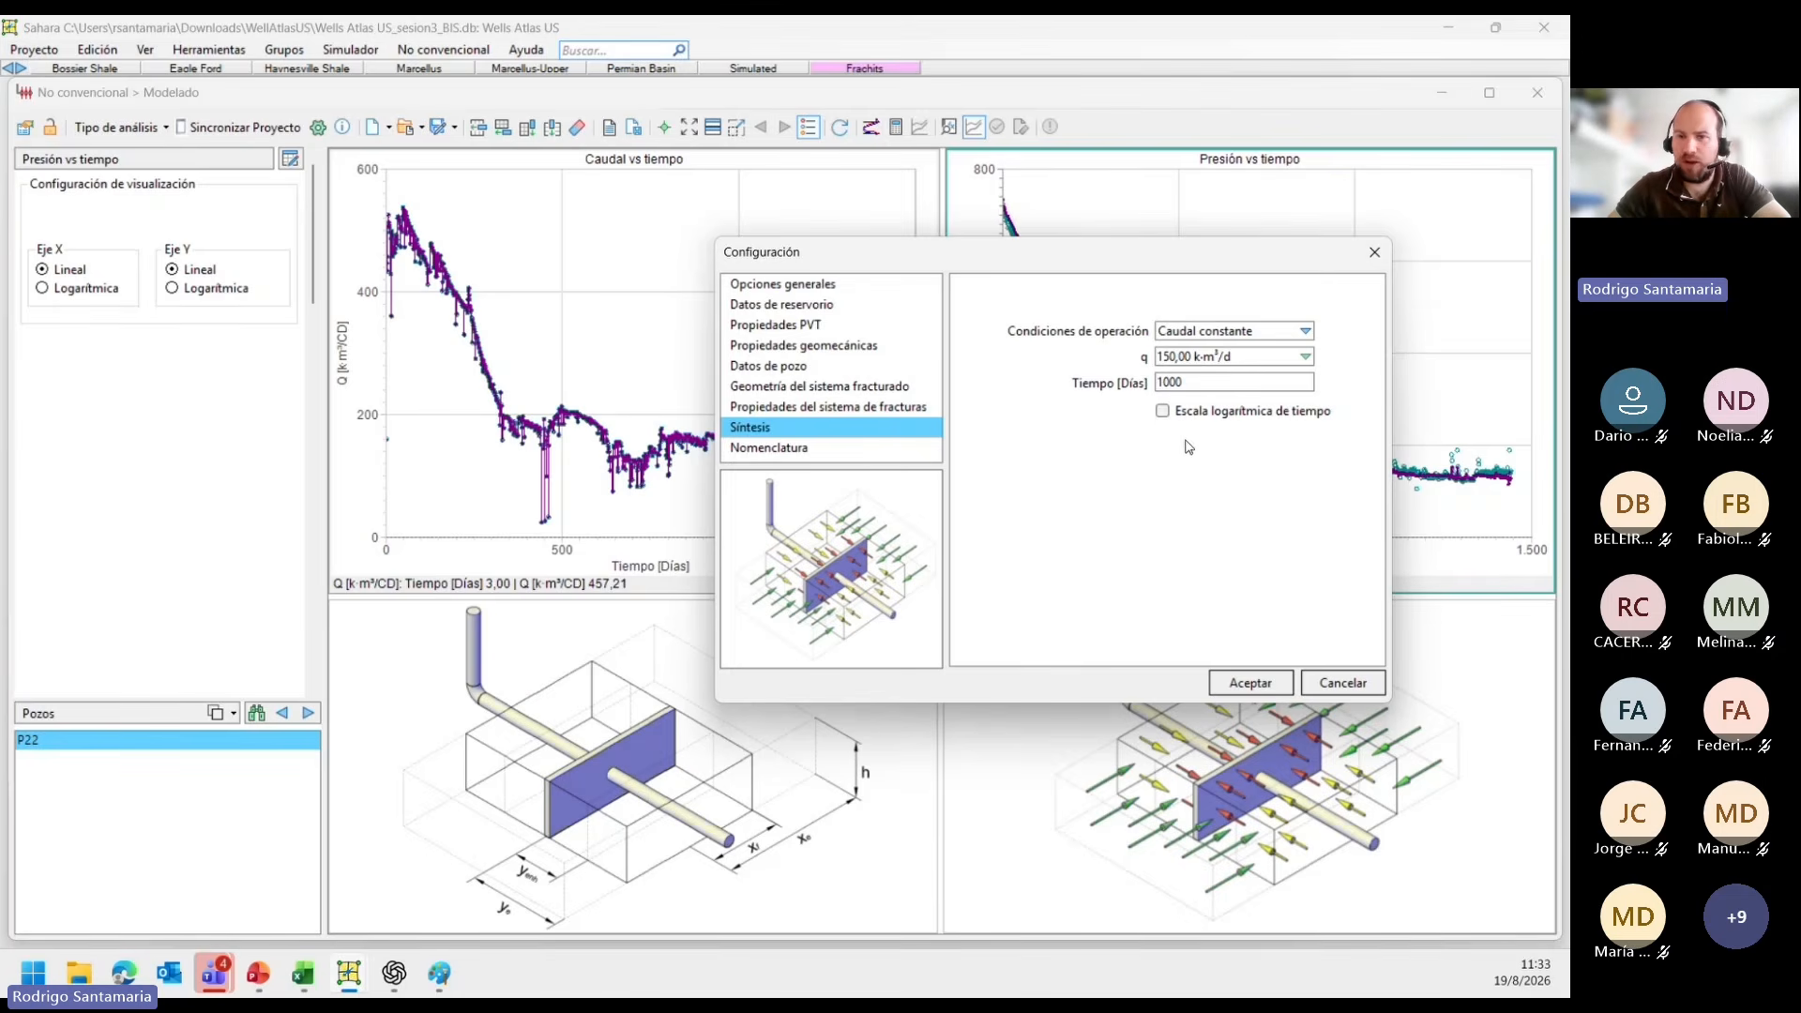
left_click(1230, 690)
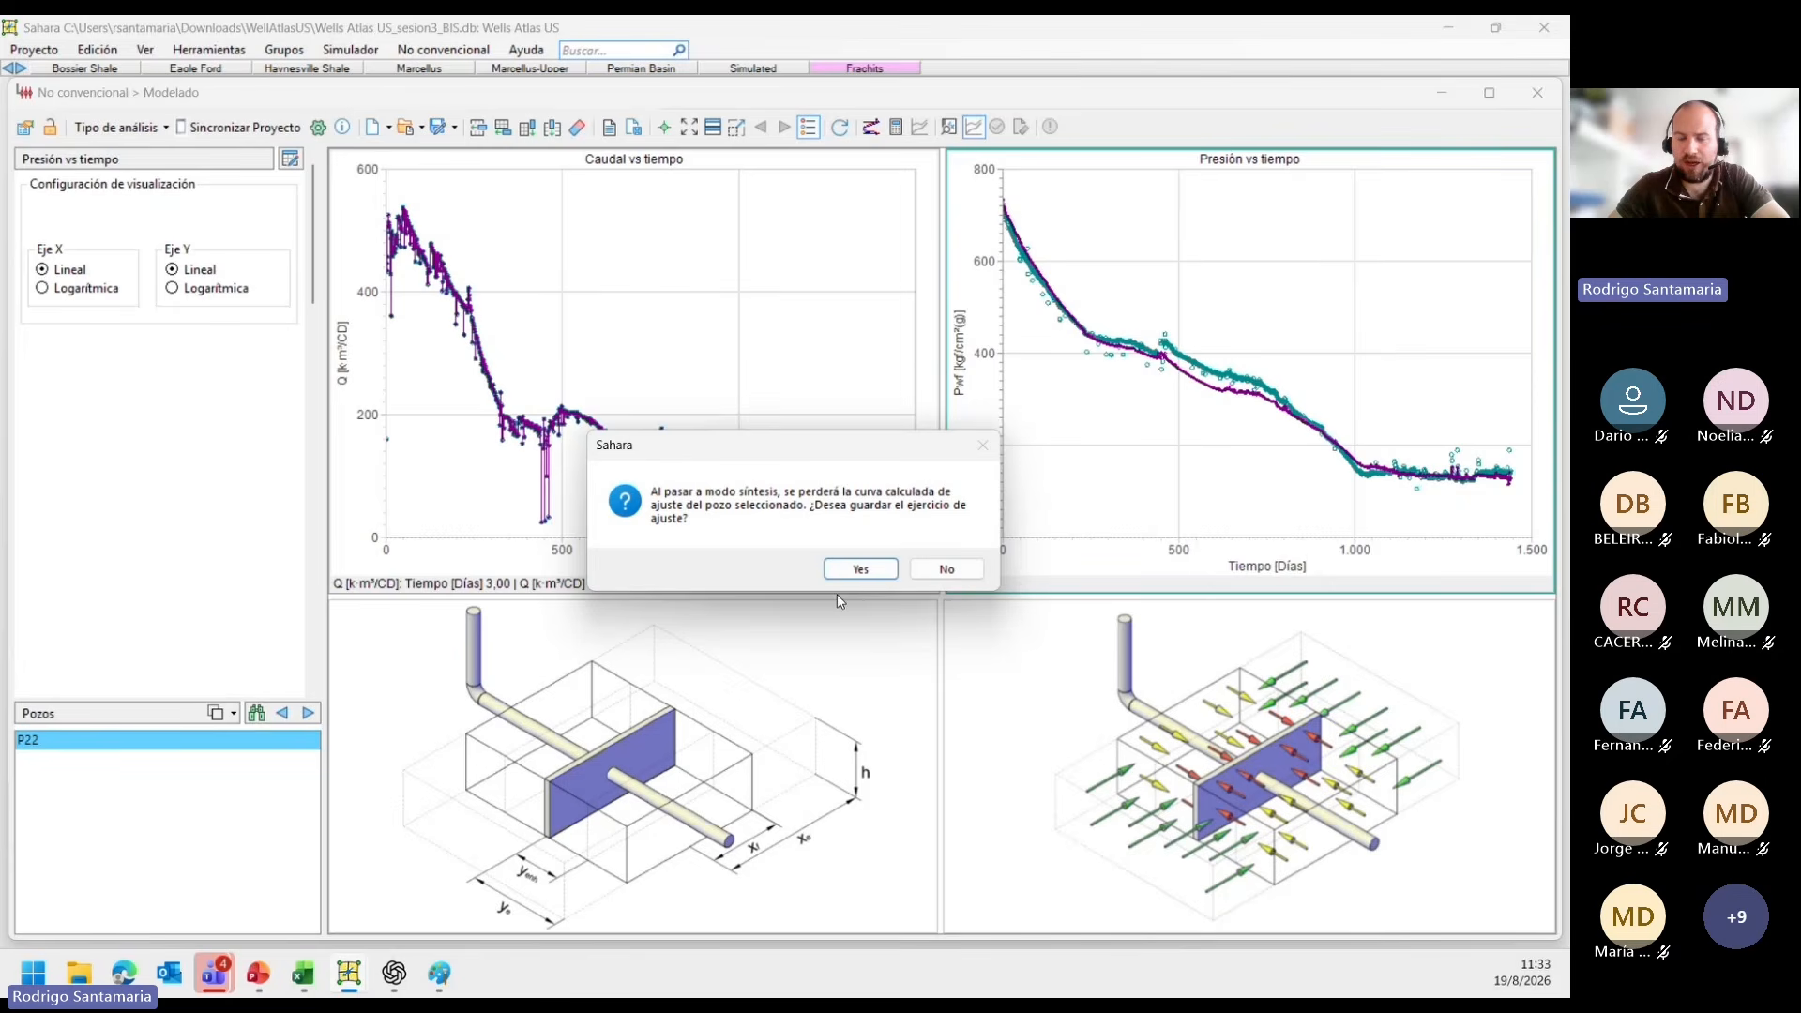
left_click(934, 582)
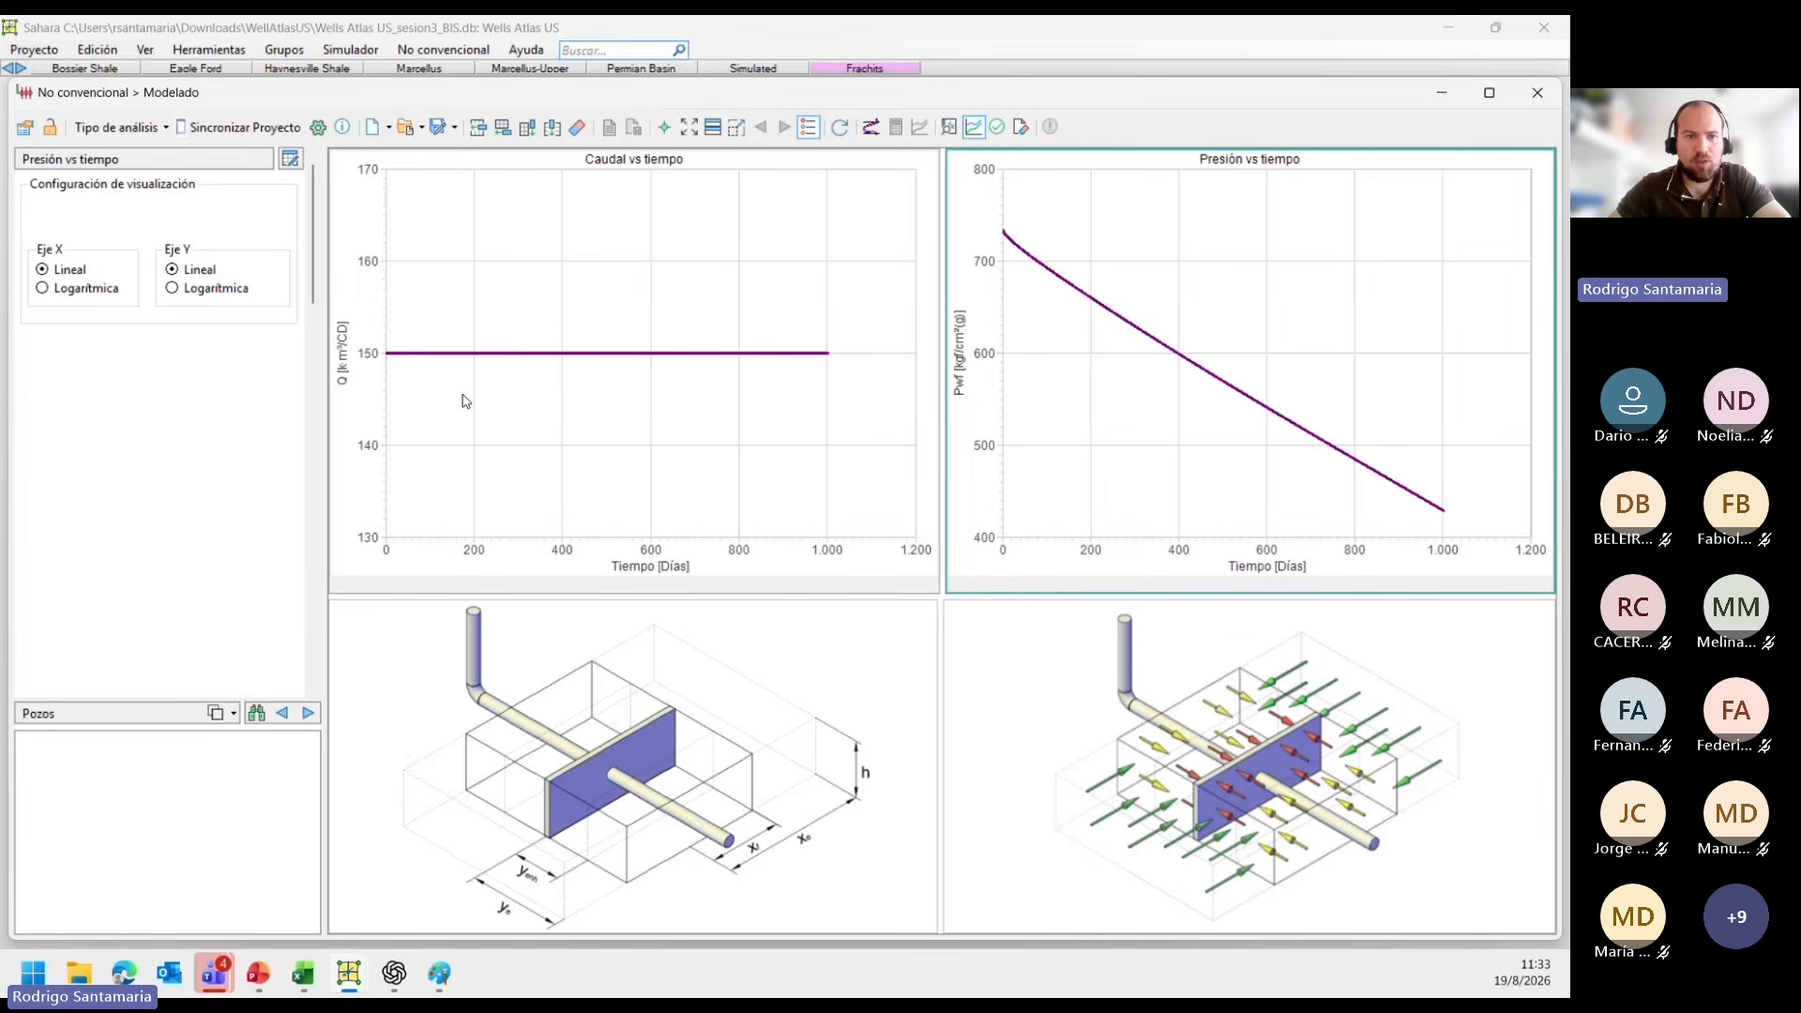
Add a column with the Curva tipo del caso chart and hide the side panel to enlarge the plots for inspecting the curve.
mouse_move(394, 357)
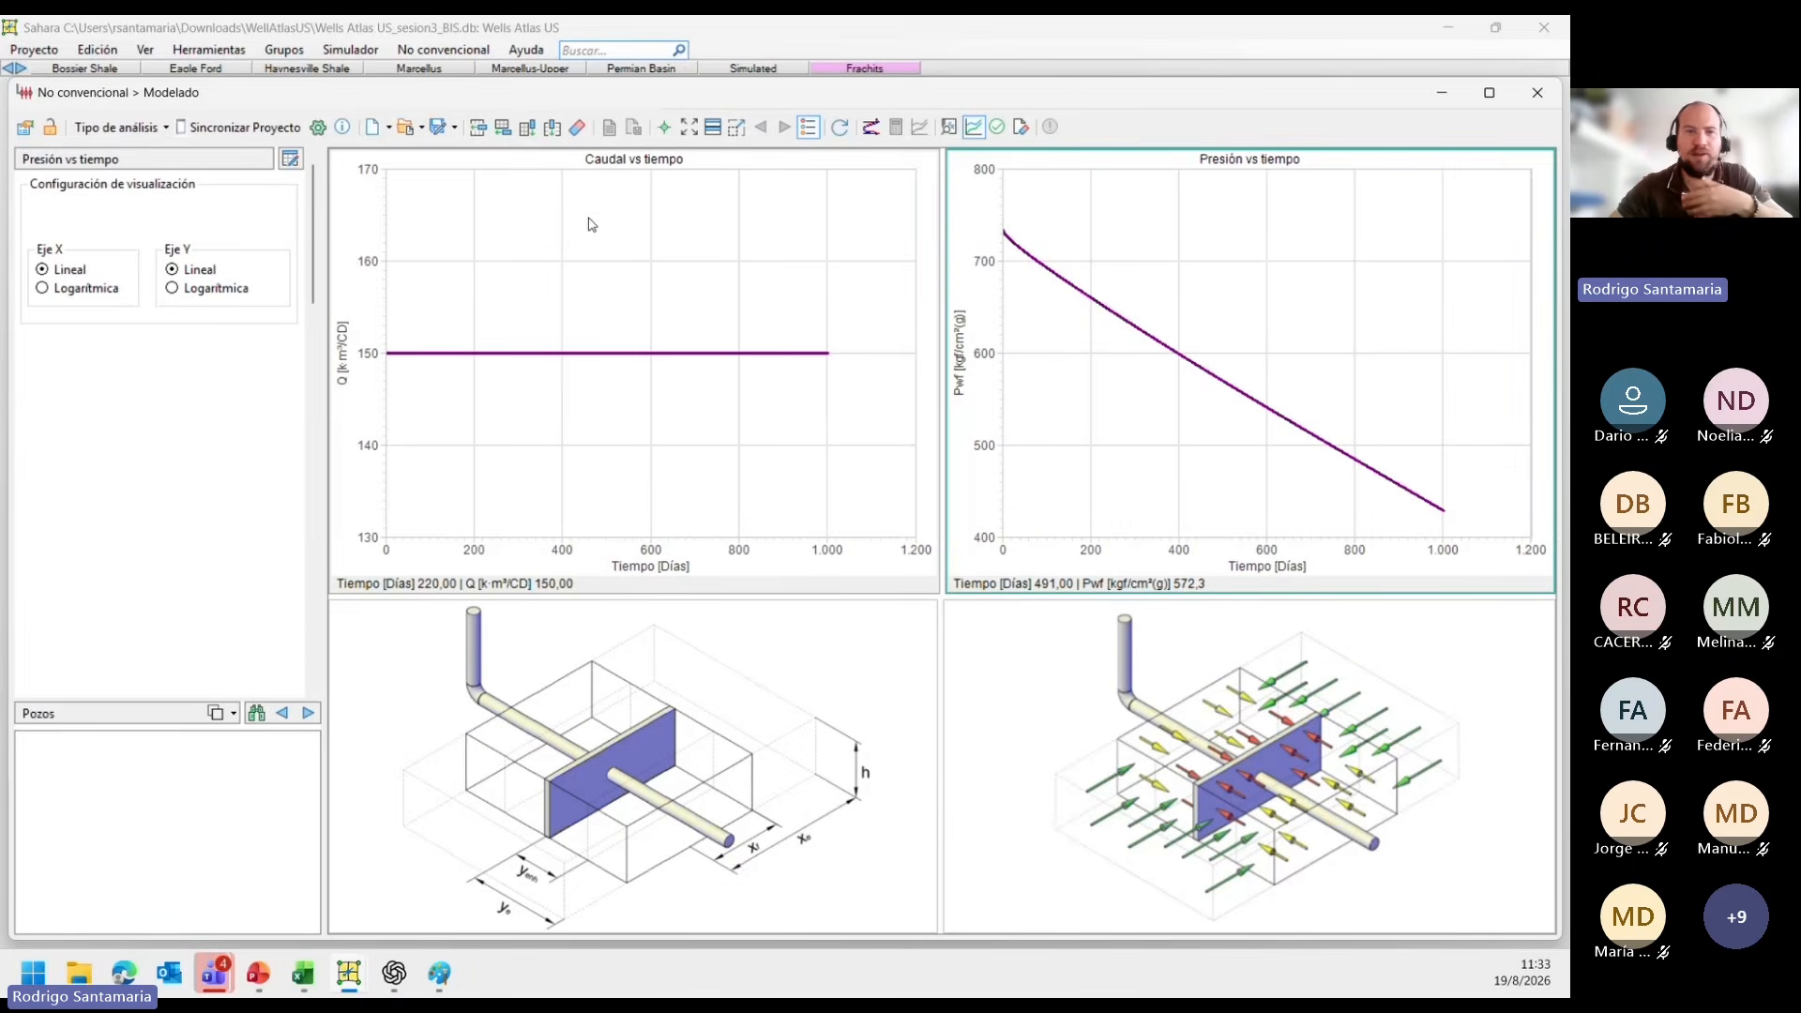
left_click(529, 131)
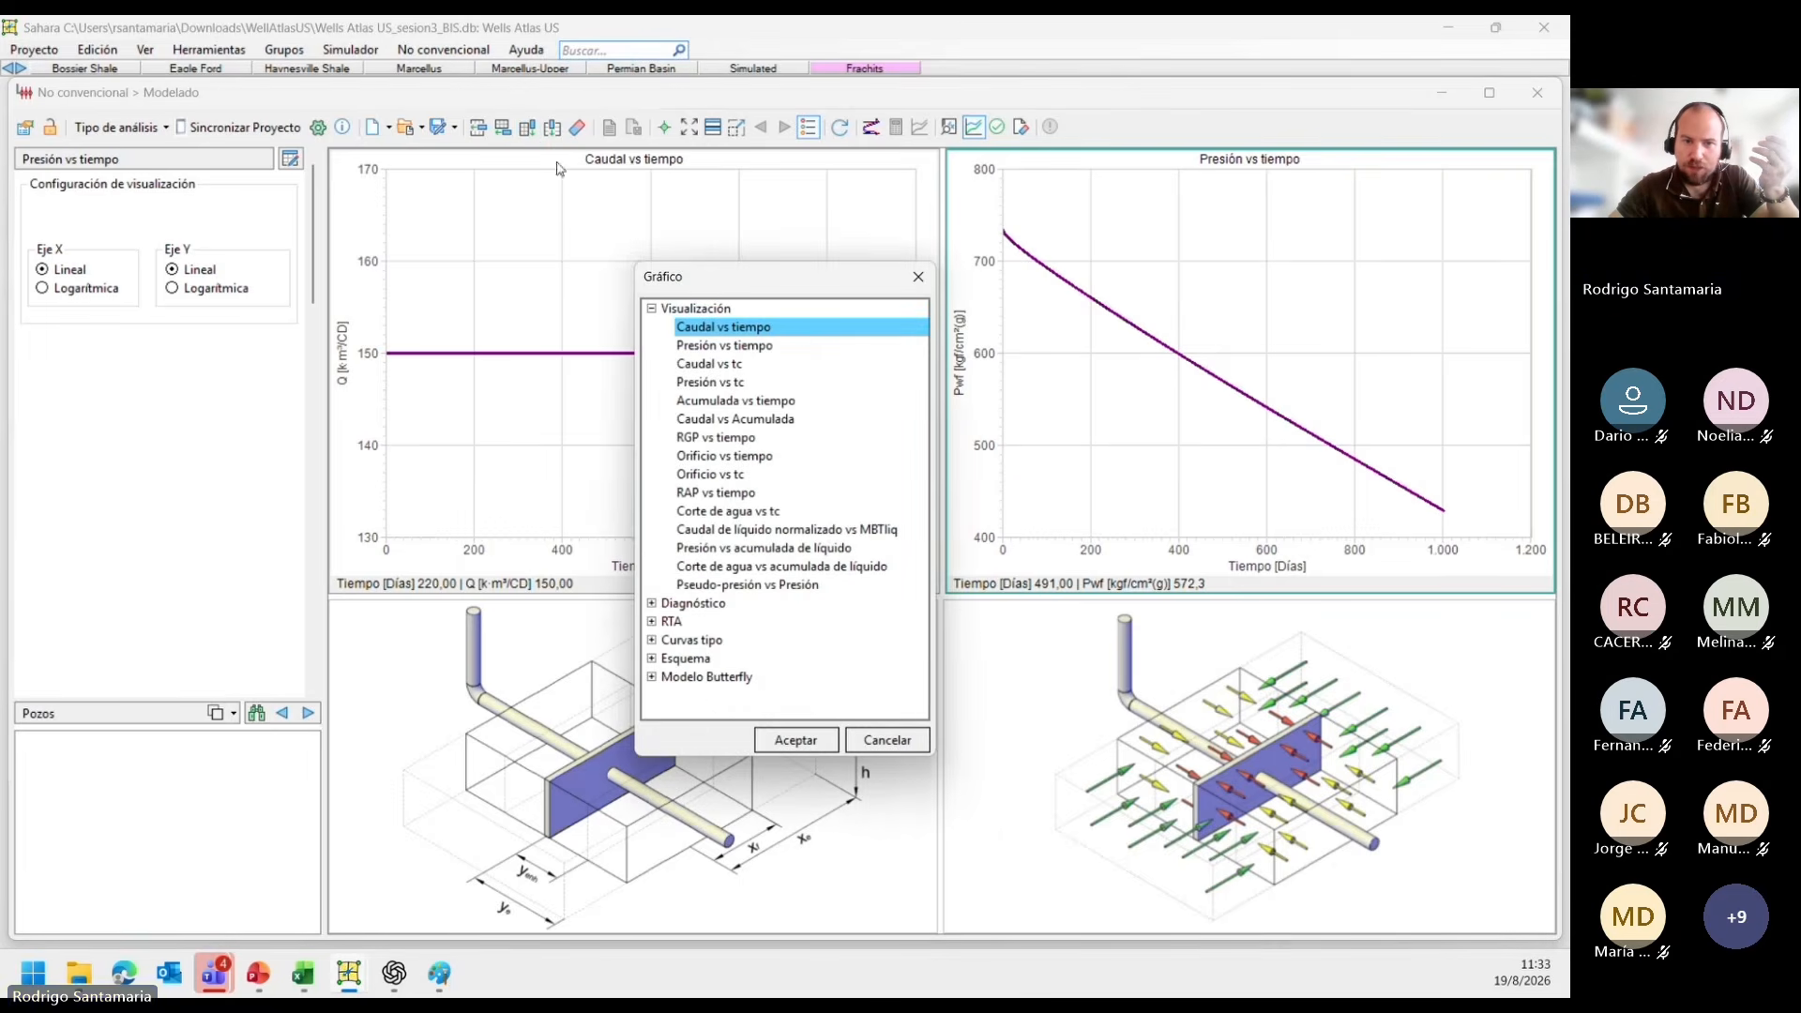
left_click(652, 641)
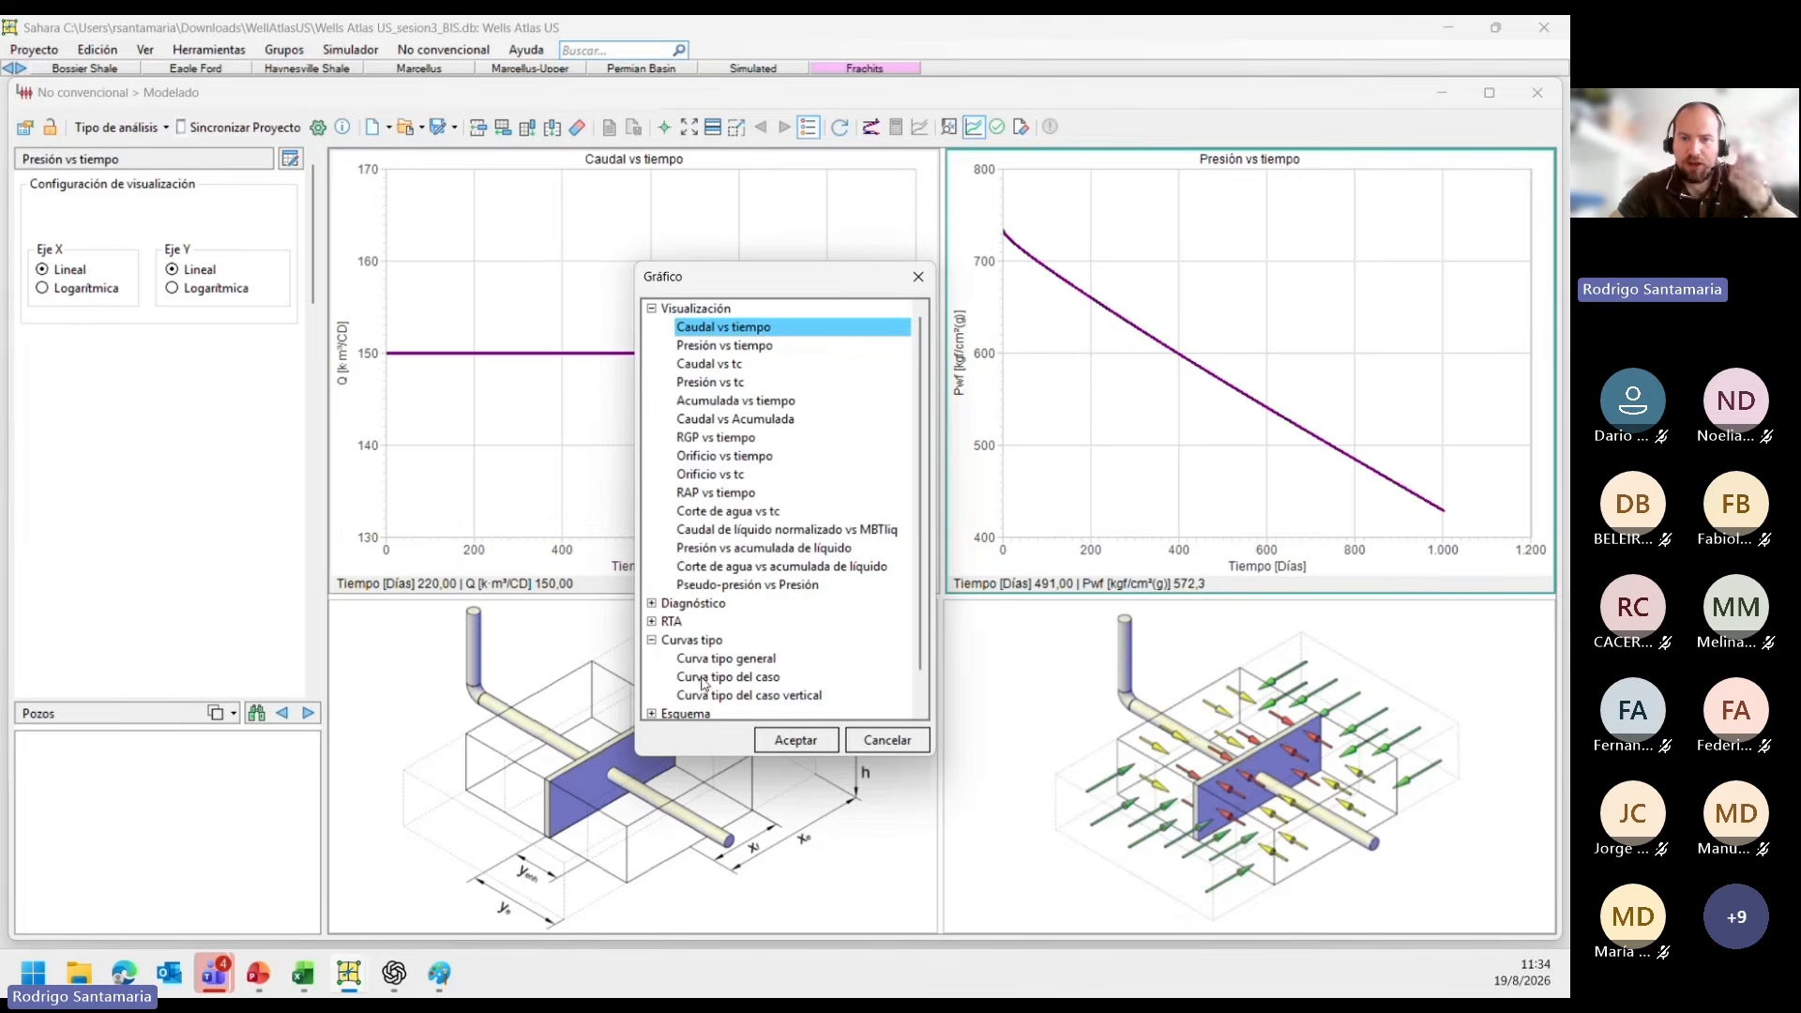
left_click(704, 677)
left_click(796, 740)
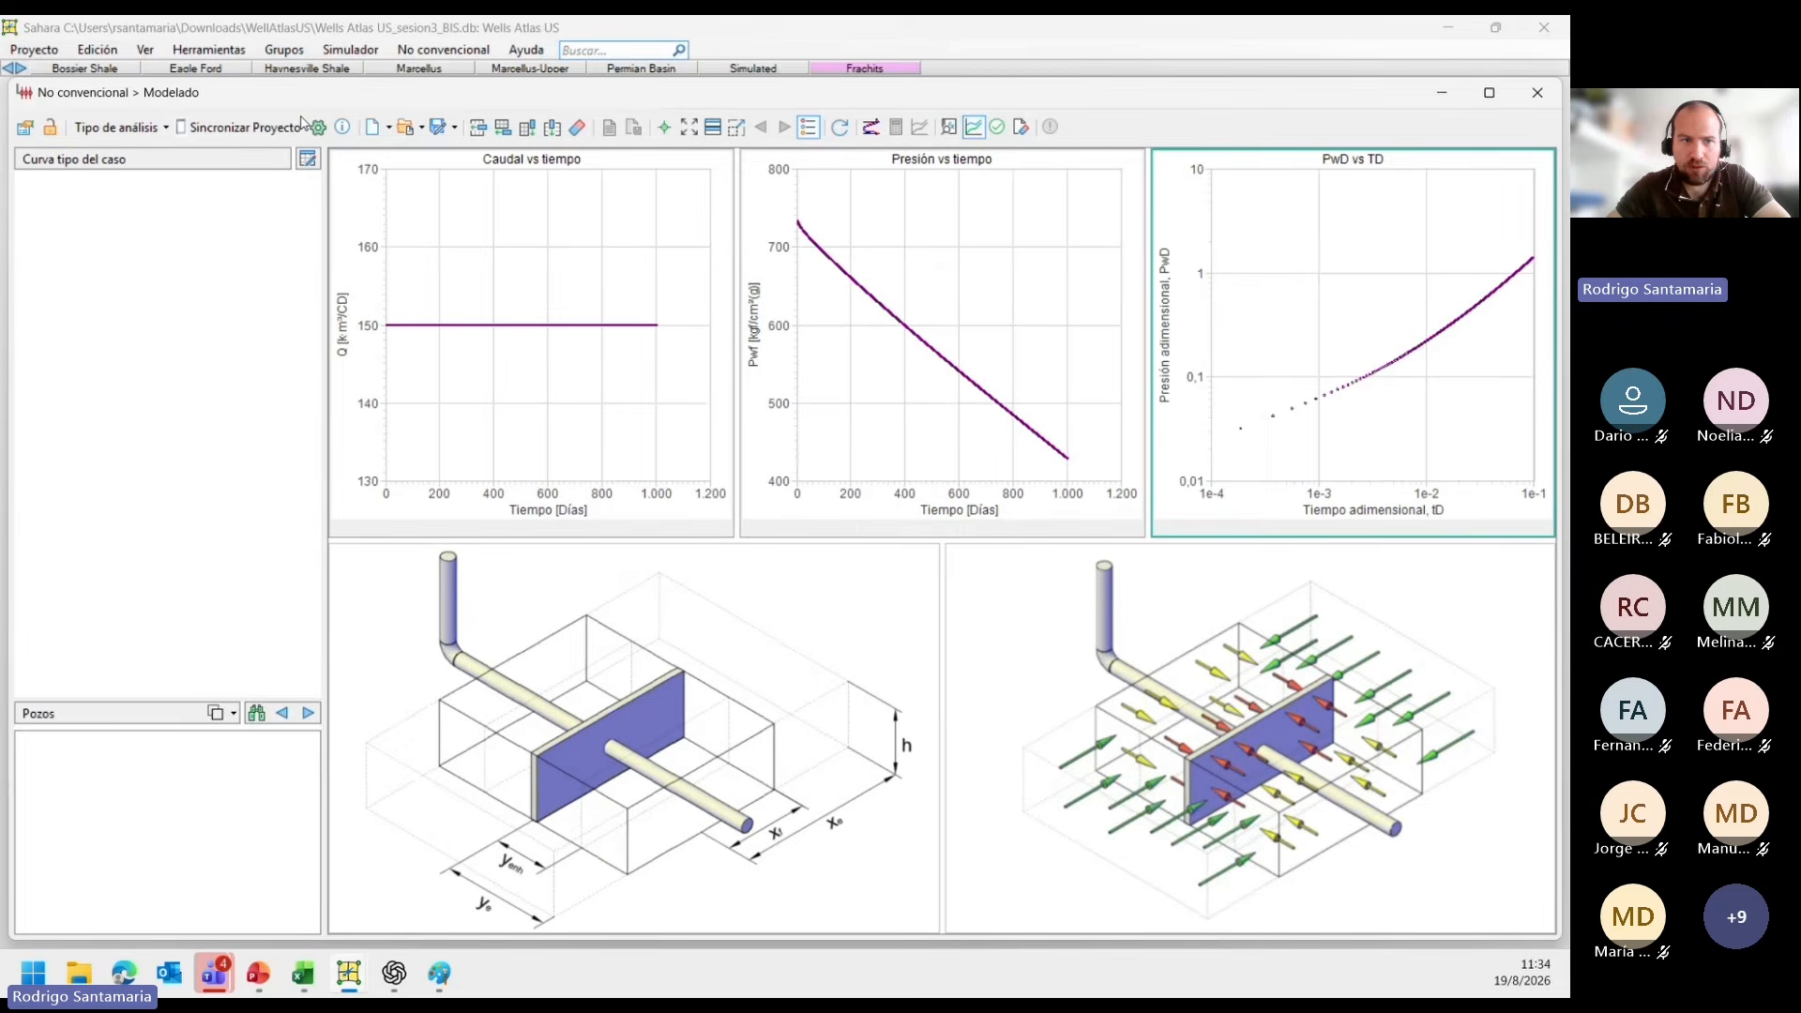
left_click(26, 128)
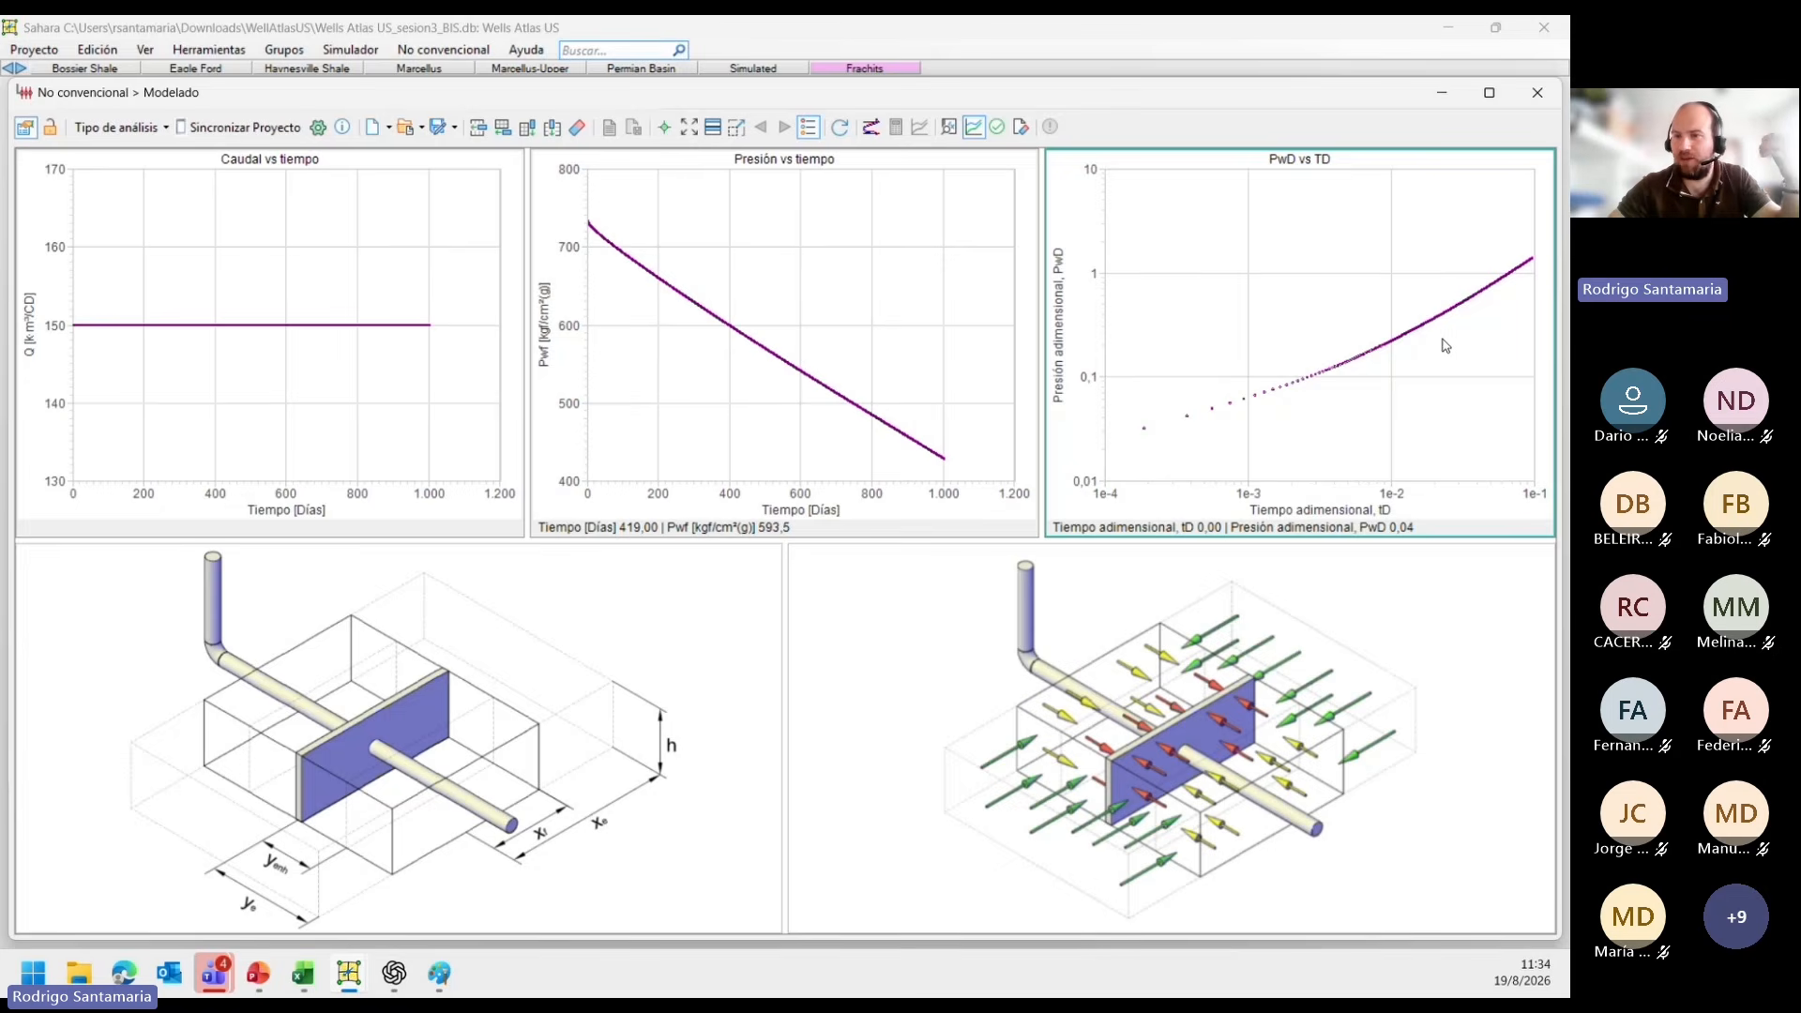
left_click(1533, 279)
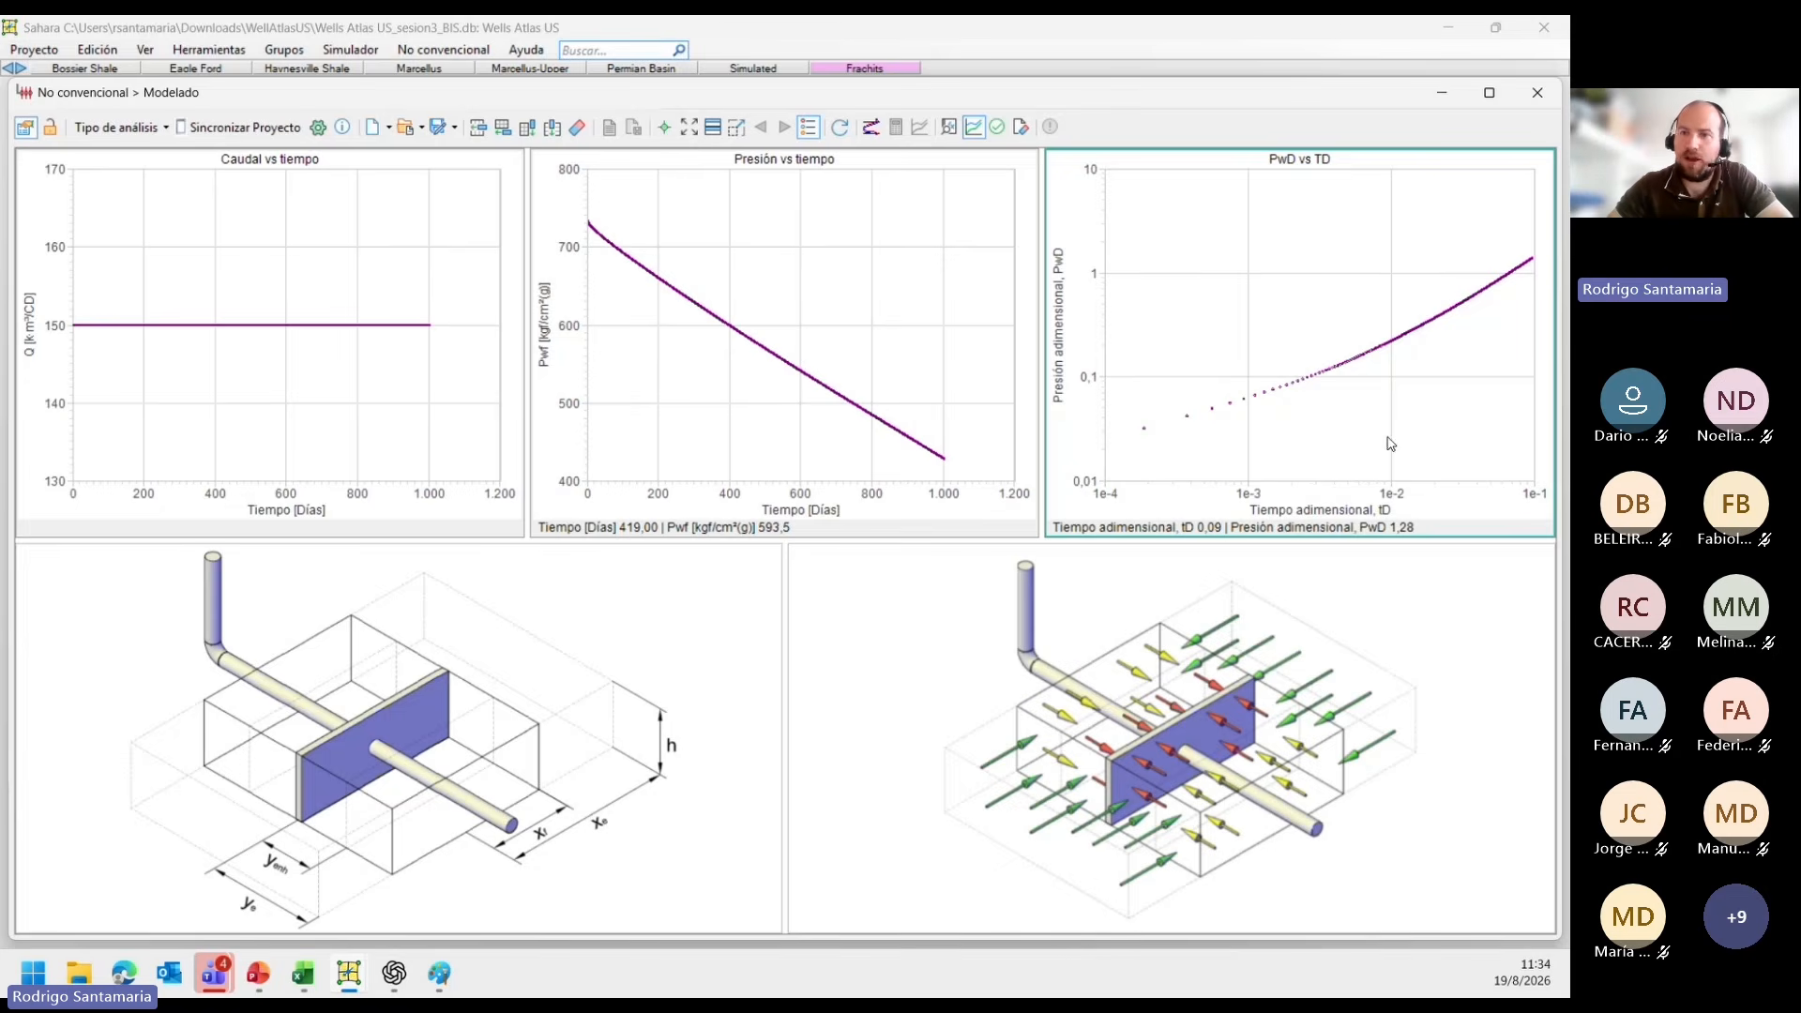